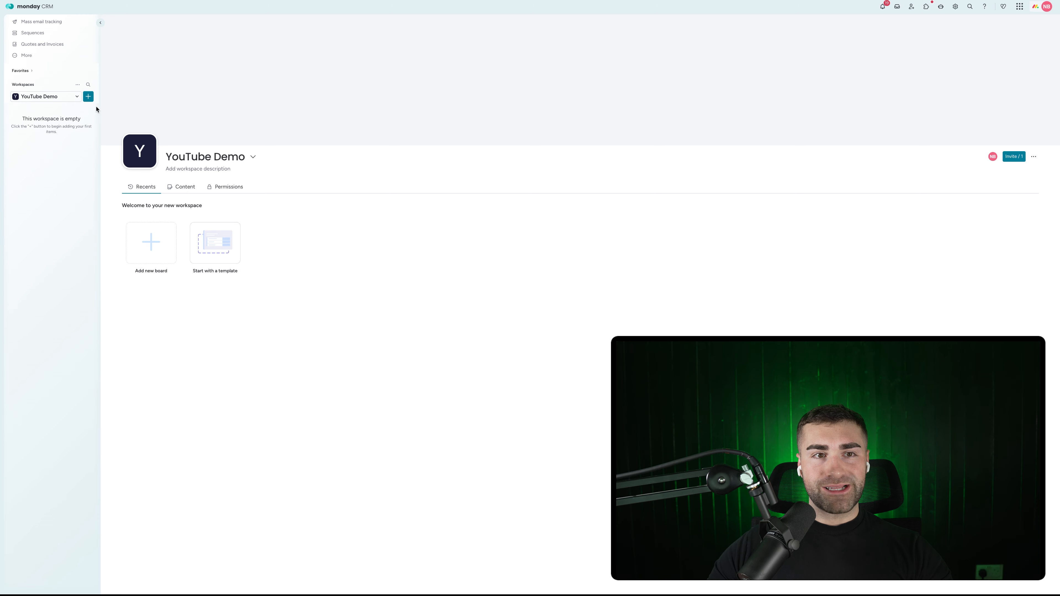
Step: Create a main board named Deals in the YouTube Demo workspace, with a custom item type for deals
{"action": "left_click", "coordinate": [87, 96]}
{"action": "left_click", "coordinate": [126, 124]}
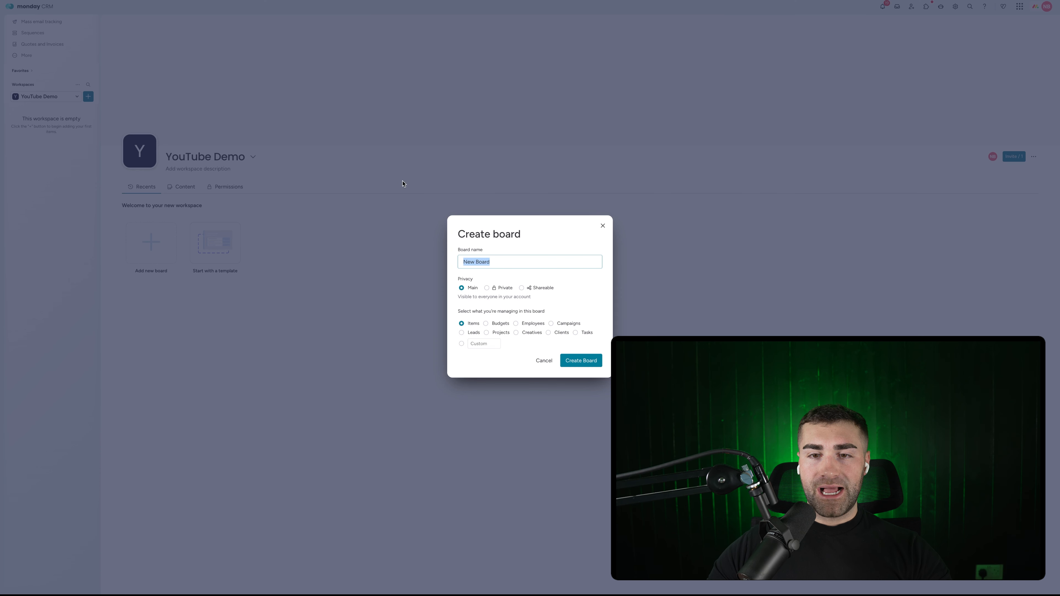
{"action": "type", "text": "Deals"}
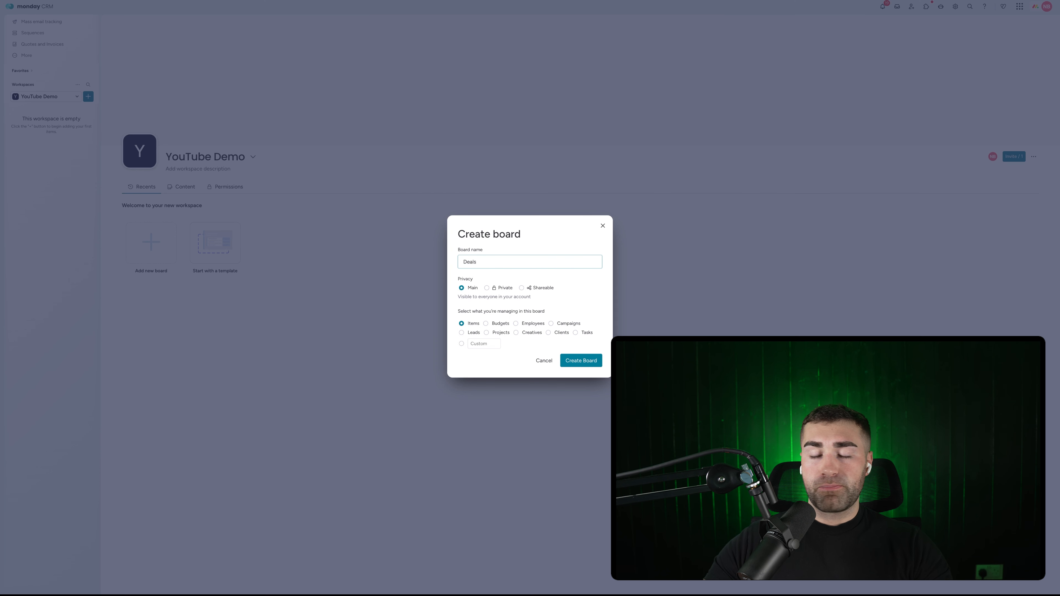
{"action": "left_click", "coordinate": [531, 237]}
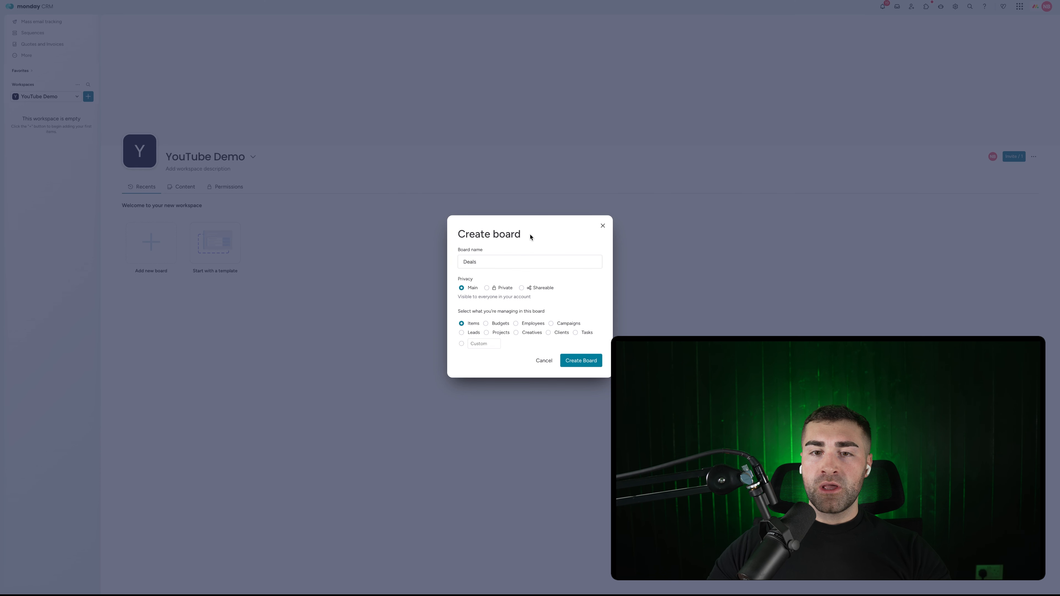
{"action": "left_click", "coordinate": [483, 344]}
{"action": "type", "text": "De"}
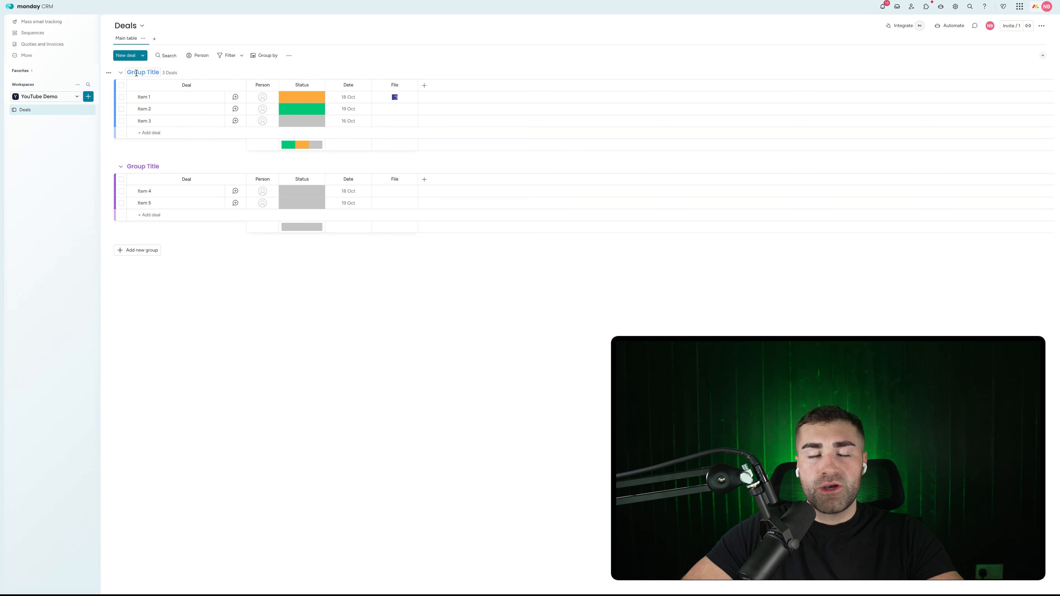
Step: Rename the first group as New Deals and set its color to dark gray
{"action": "left_click", "coordinate": [137, 73]}
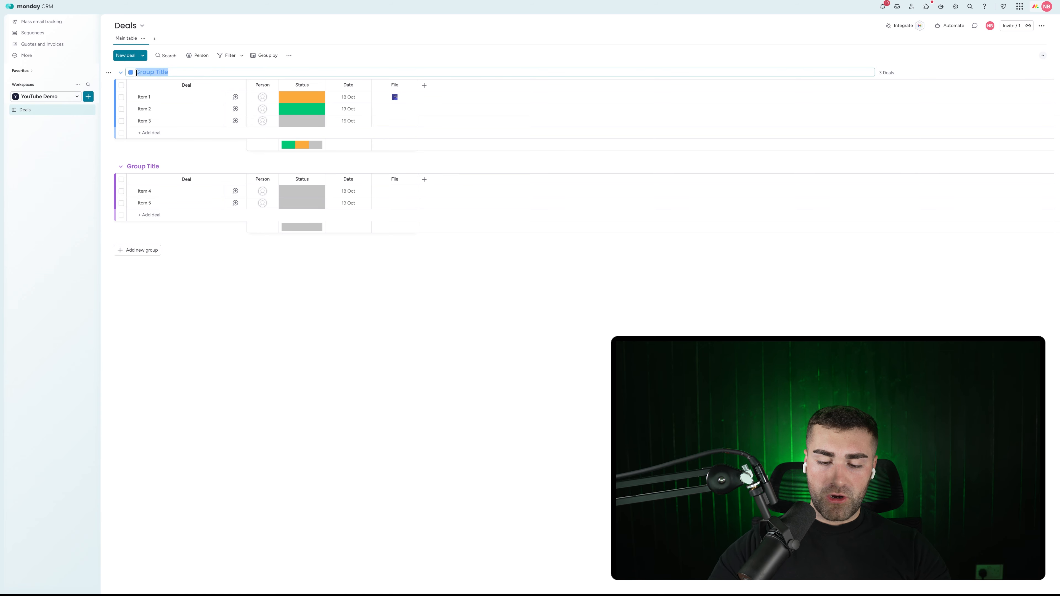
{"action": "type", "text": "New Deals"}
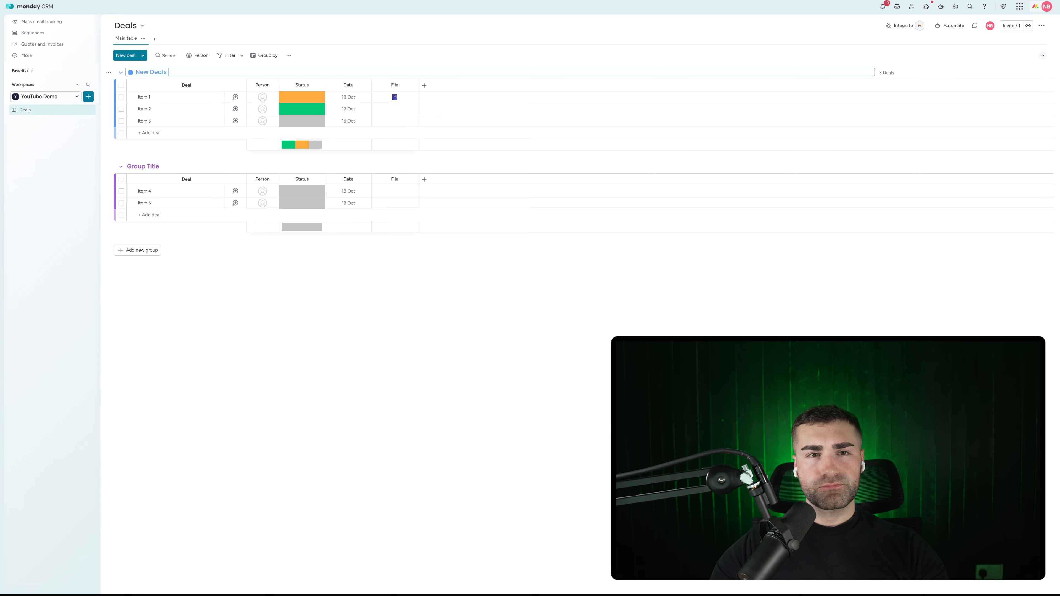
{"action": "key", "text": "Return"}
{"action": "left_click", "coordinate": [136, 73]}
{"action": "left_click", "coordinate": [130, 72]}
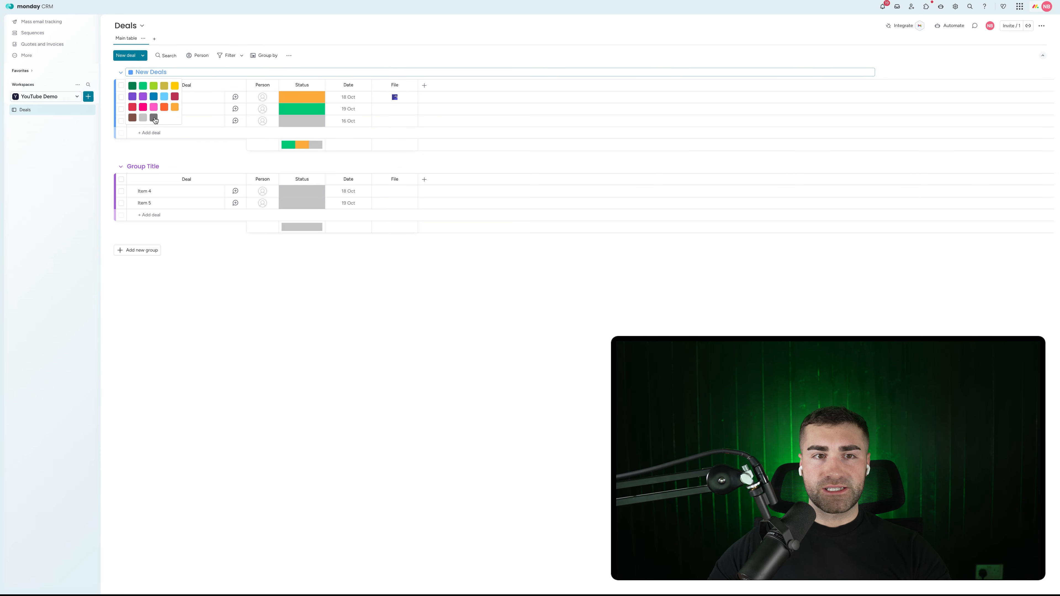
{"action": "left_click", "coordinate": [154, 119]}
Step: Rename the second group, containing Item 4 and Item 5, as Active Deals
{"action": "left_click", "coordinate": [145, 165]}
{"action": "key", "text": "super+a"}
{"action": "type", "text": "Activ"}
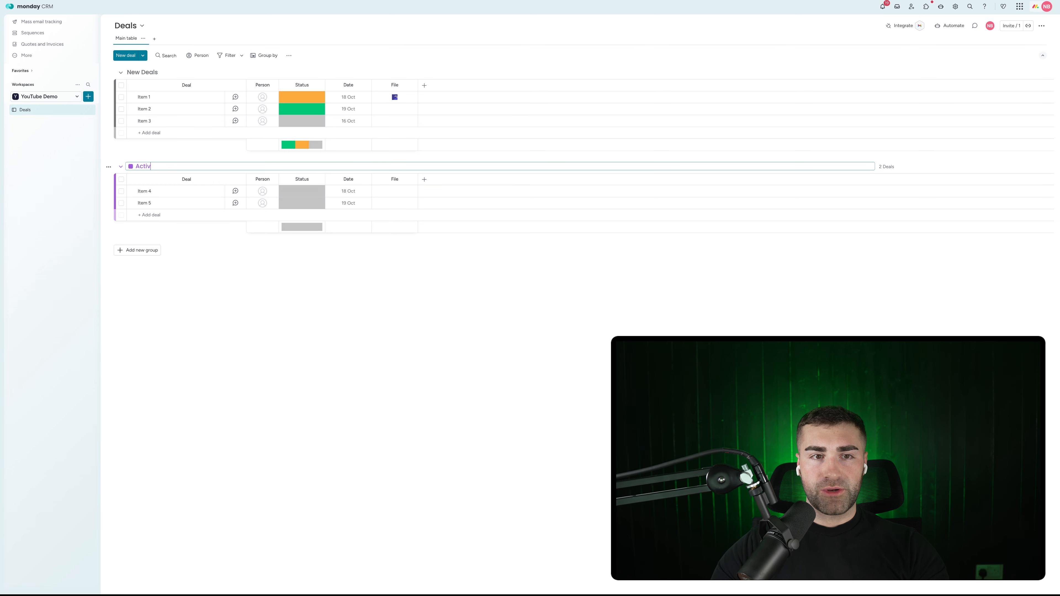
{"action": "type", "text": "e Deals"}
{"action": "key", "text": "Return"}
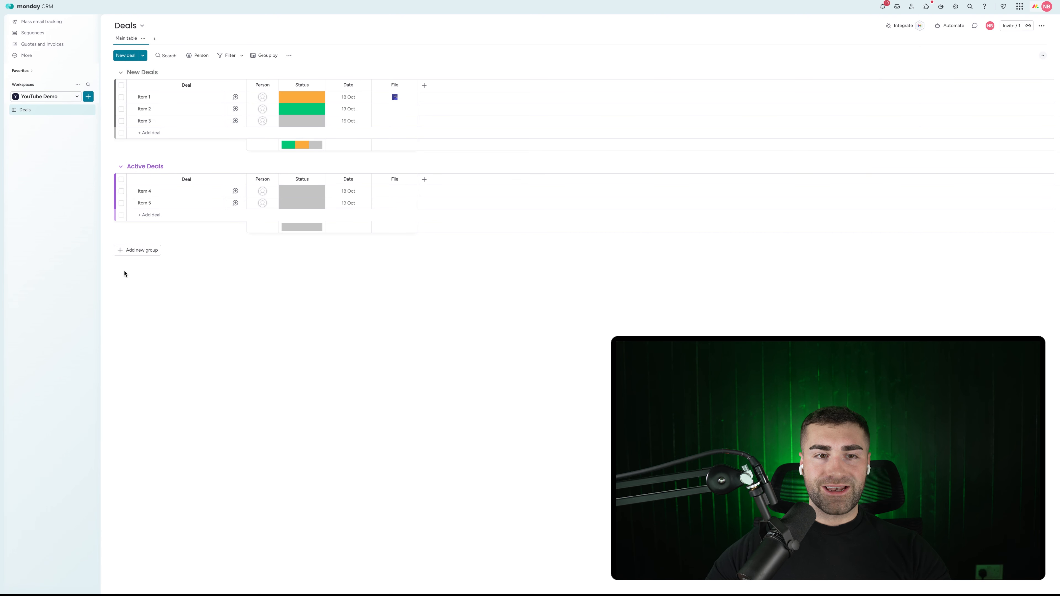
Step: Add a new group below Active Deals and name it In Negotiation Deals, with the spelling corrected
{"action": "left_click", "coordinate": [146, 250]}
{"action": "left_click", "coordinate": [146, 248]}
{"action": "key", "text": "super+a"}
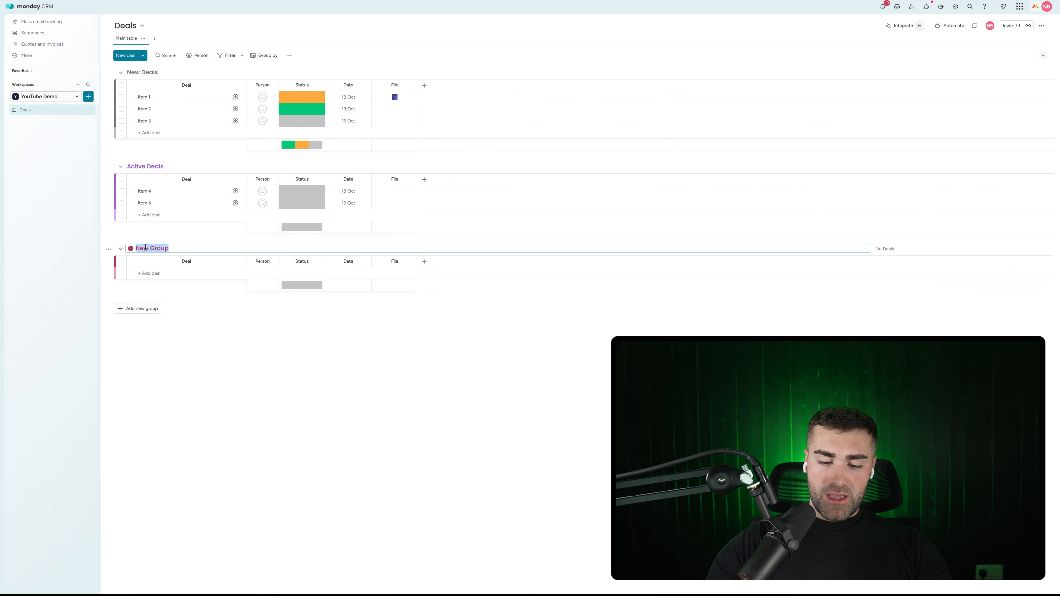
{"action": "type", "text": "Inm"}
{"action": "key", "text": "BackSpace"}
{"action": "type", "text": "Ne"}
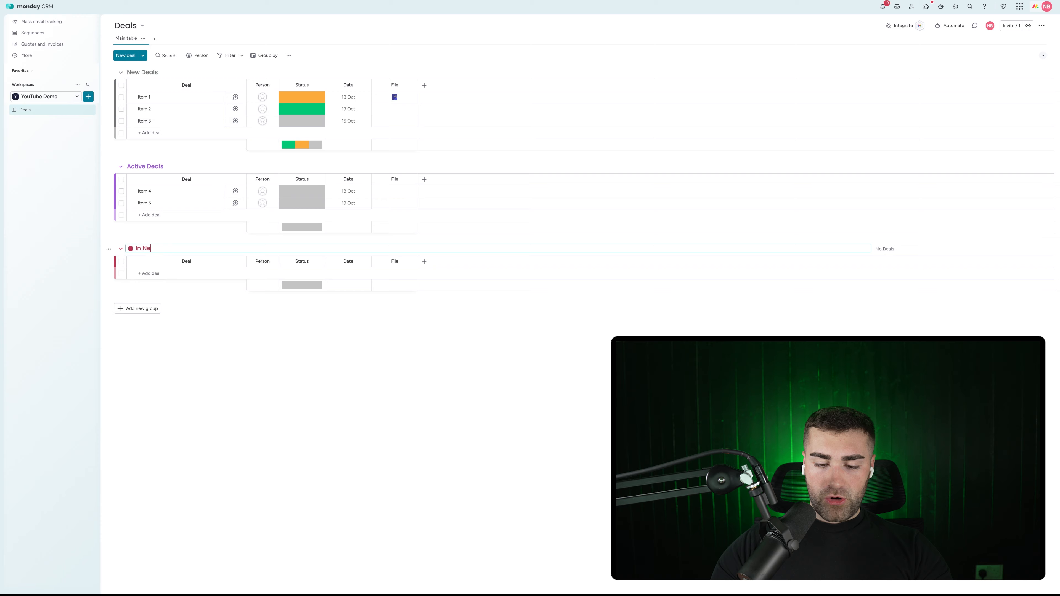
{"action": "type", "text": "gotation Deals"}
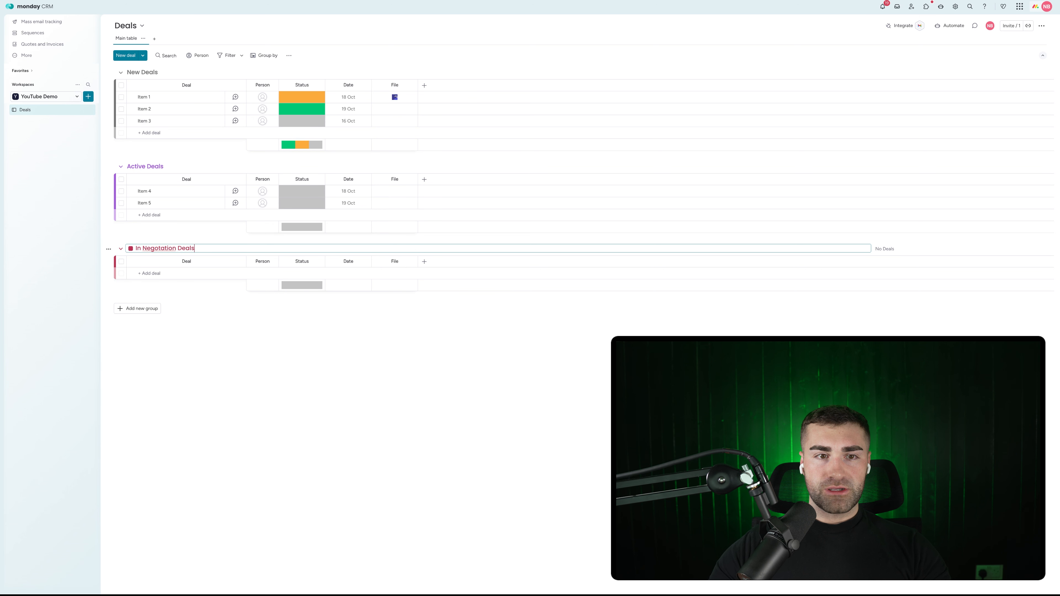
{"action": "right_click", "coordinate": [158, 247]}
{"action": "left_click", "coordinate": [176, 250]}
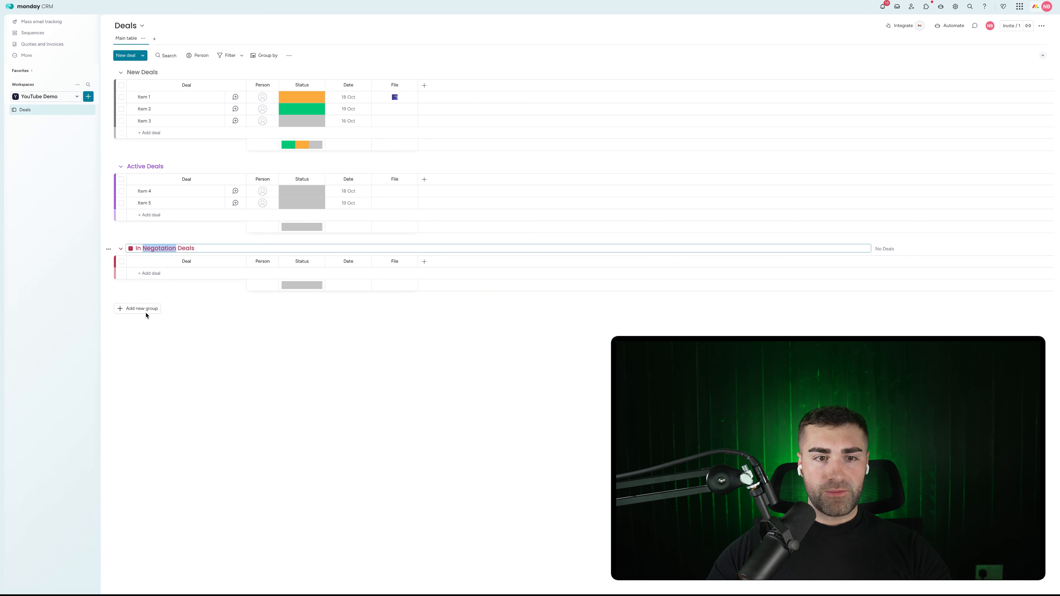
Step: Add a group named In Contract Deals below the In Negotiation Deals group
{"action": "left_click", "coordinate": [143, 309]}
{"action": "left_click", "coordinate": [143, 308]}
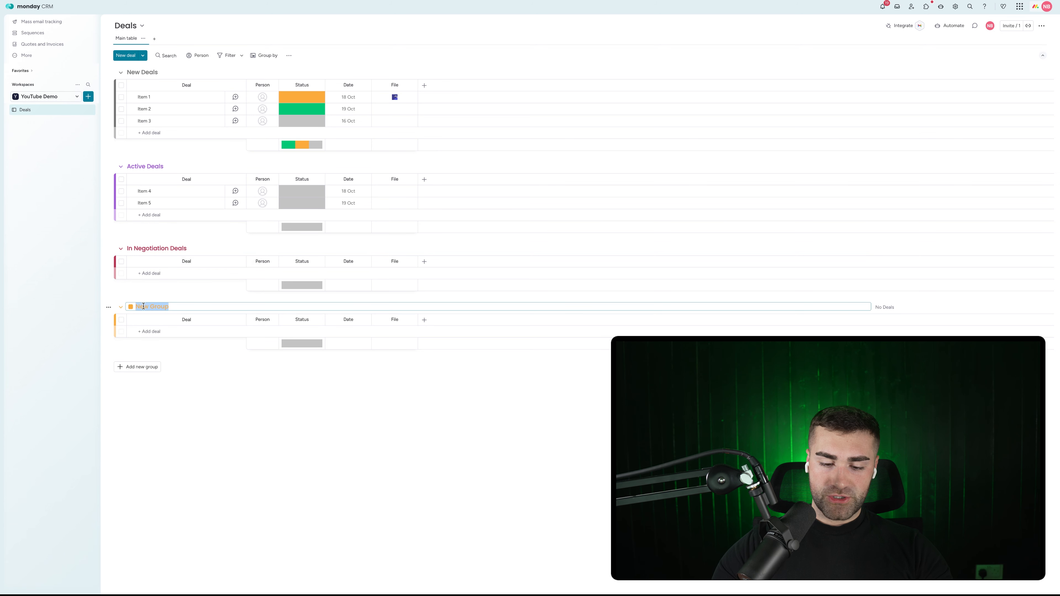
{"action": "type", "text": "In Contract Deals"}
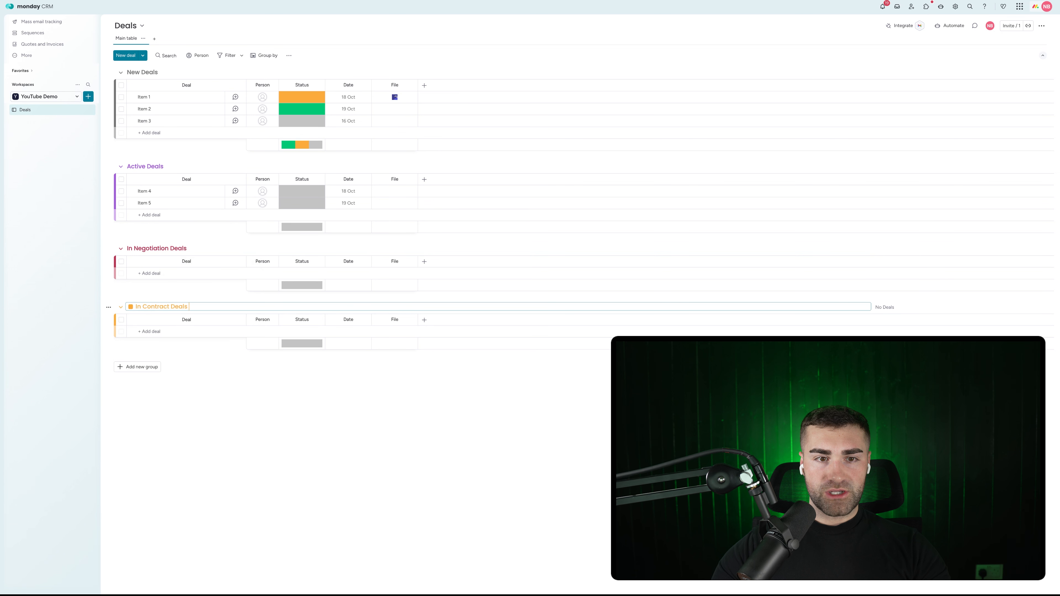
{"action": "key", "text": "Return"}
Step: Add a group named Won Deals below the In Contract Deals group
{"action": "left_click", "coordinate": [132, 370]}
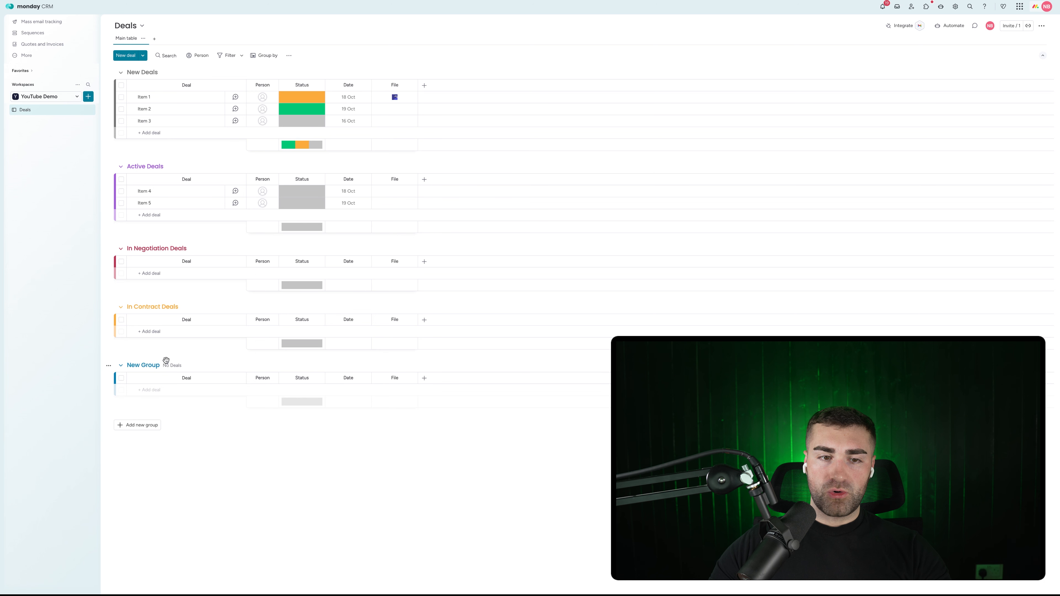
{"action": "left_click", "coordinate": [148, 365]}
{"action": "type", "text": "Won Deals"}
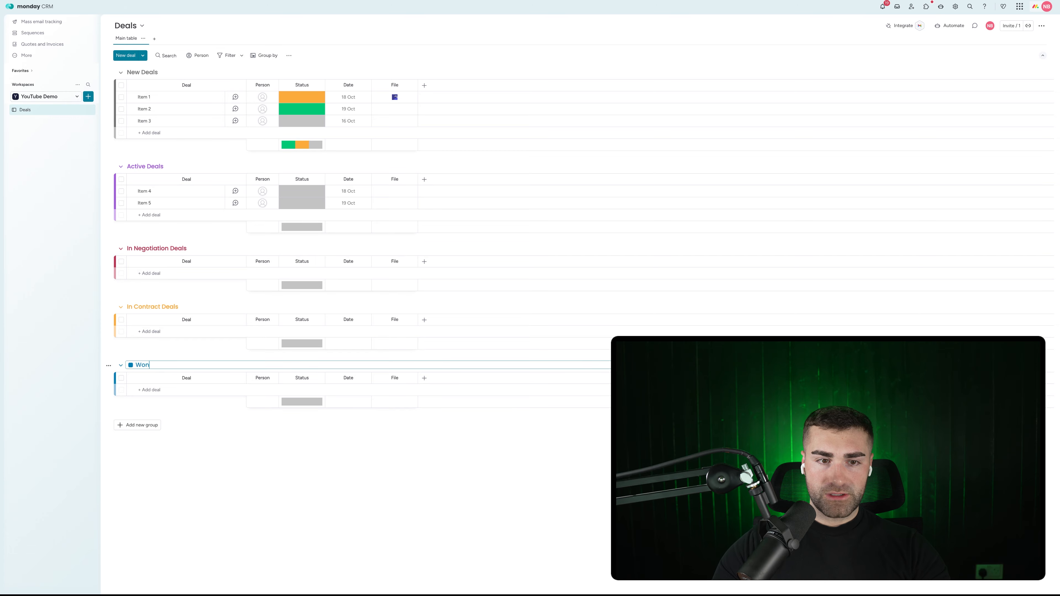
{"action": "key", "text": "Return"}
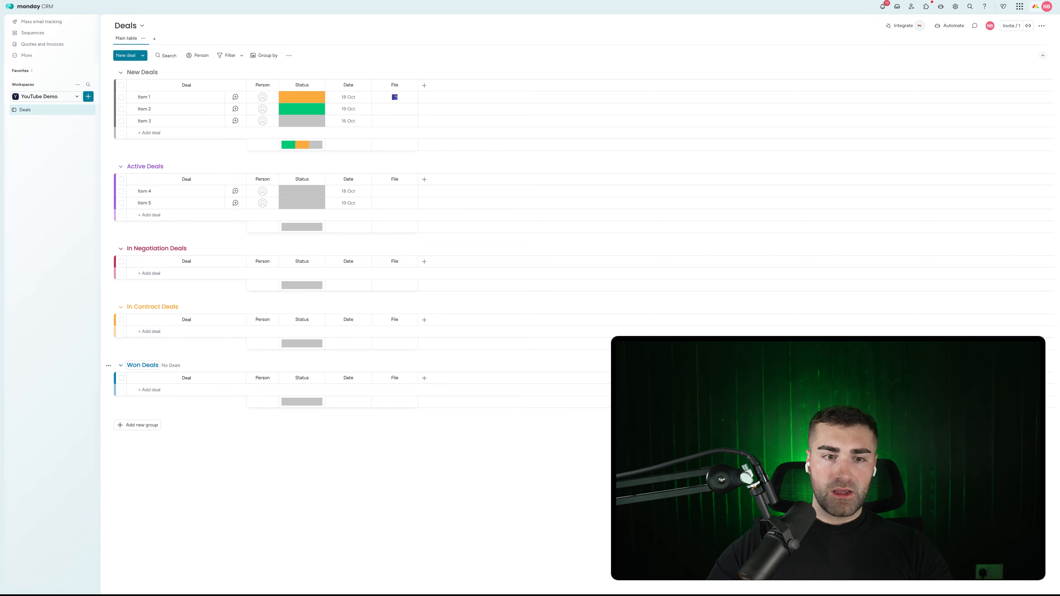
Step: Add a group named Lost Deals at the end of the board
{"action": "left_click", "coordinate": [126, 427]}
{"action": "left_click", "coordinate": [139, 422]}
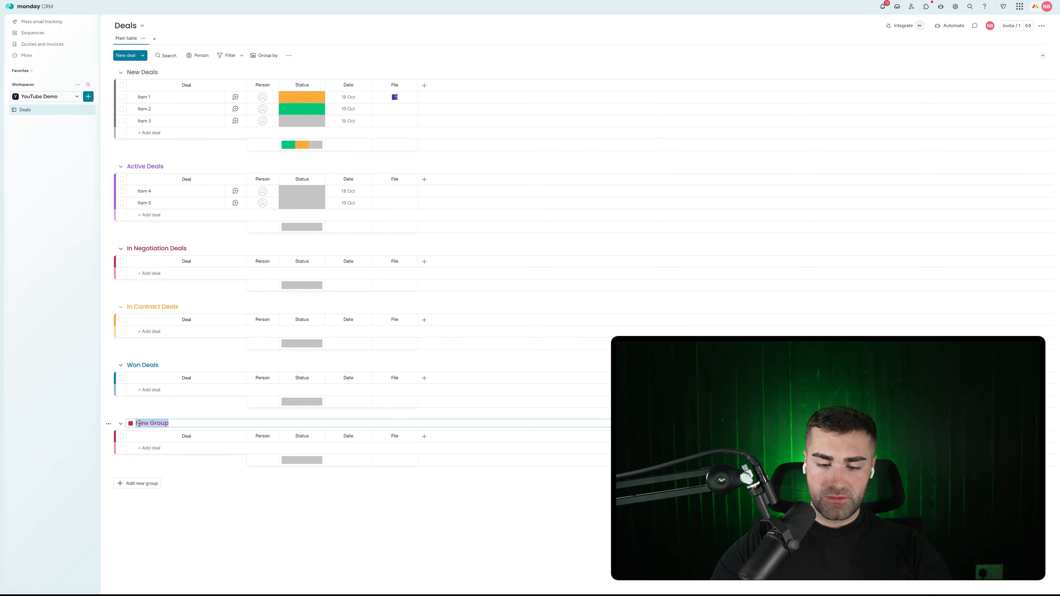
{"action": "type", "text": "Lost Deals"}
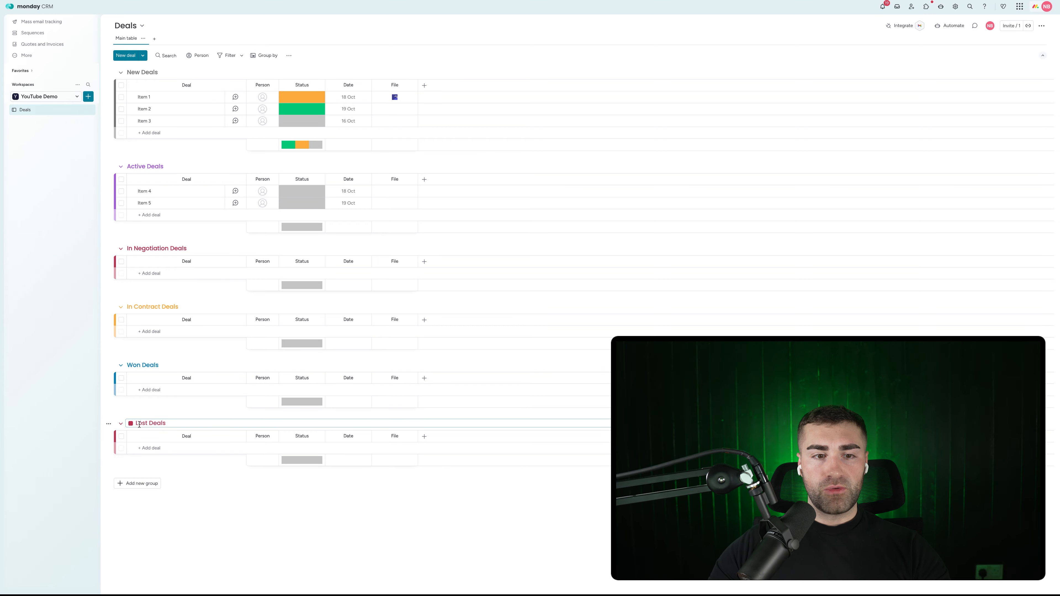
Step: Set the Won Deals group's color to bright green and the In Contract Deals group's color to dark orange
{"action": "left_click", "coordinate": [144, 364]}
{"action": "left_click", "coordinate": [131, 365]}
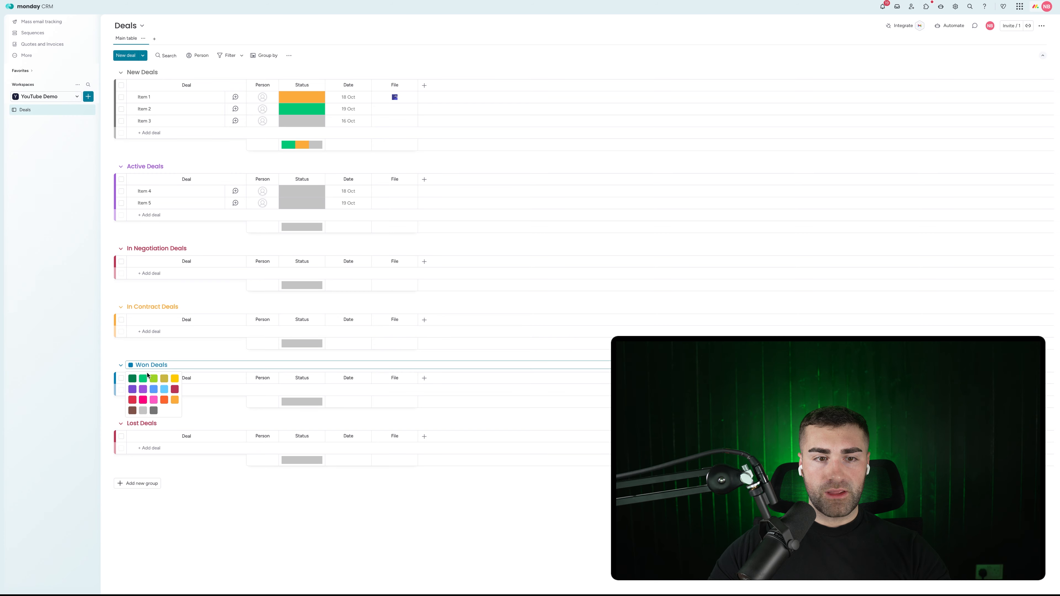
{"action": "left_click", "coordinate": [144, 378]}
{"action": "left_click", "coordinate": [145, 305]}
{"action": "left_click", "coordinate": [130, 306]}
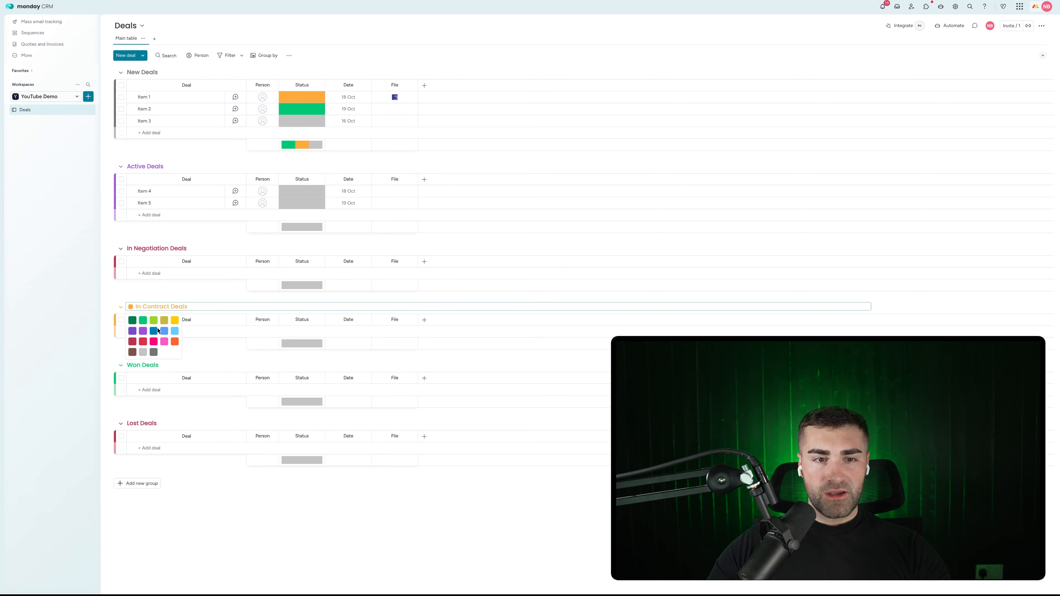
{"action": "left_click", "coordinate": [175, 342]}
Step: Set the In Negotiation Deals group's color to dark blue and the Lost Deals group's color to red
{"action": "left_click", "coordinate": [125, 249]}
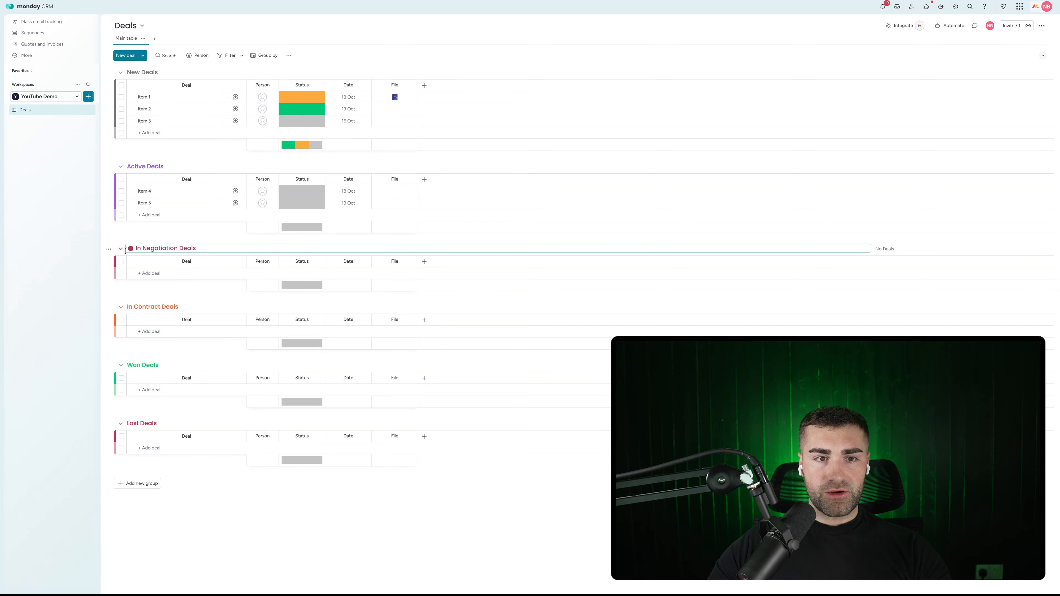
{"action": "left_click", "coordinate": [130, 249]}
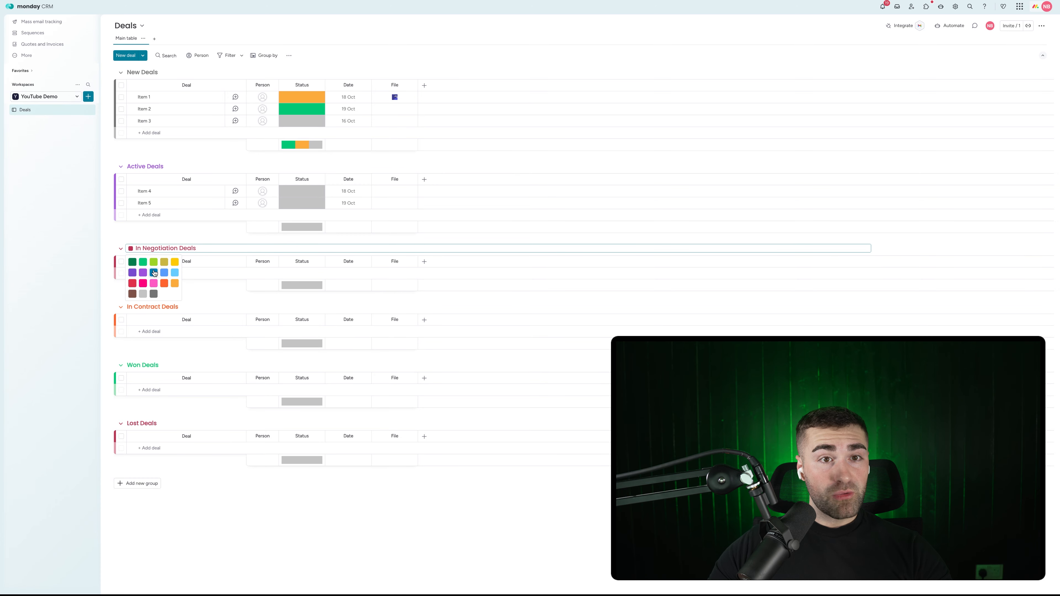
{"action": "left_click", "coordinate": [154, 272]}
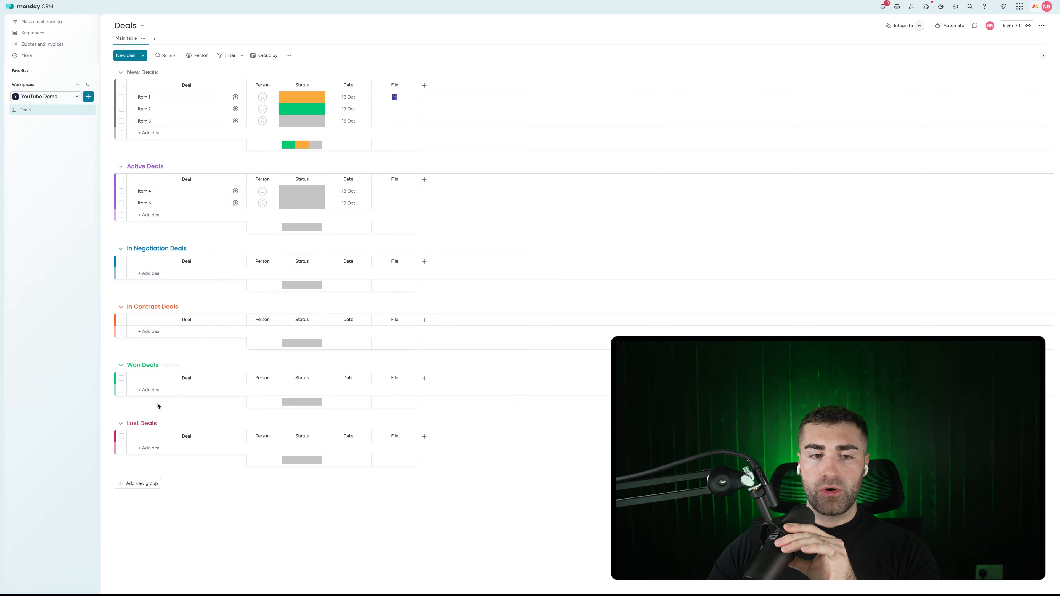
{"action": "left_click", "coordinate": [133, 424]}
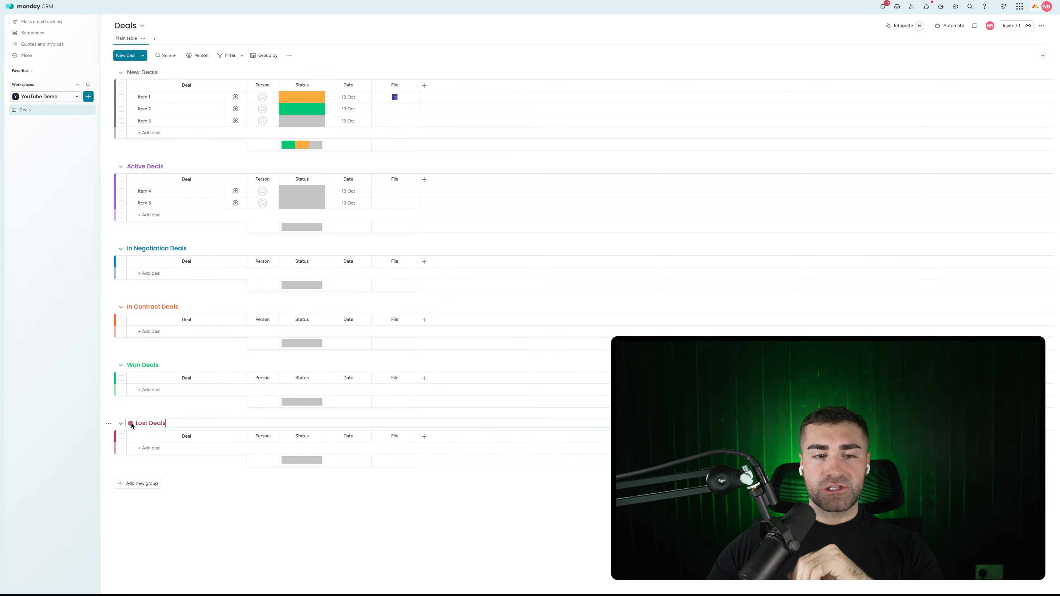
{"action": "left_click", "coordinate": [131, 423]}
{"action": "left_click", "coordinate": [133, 459]}
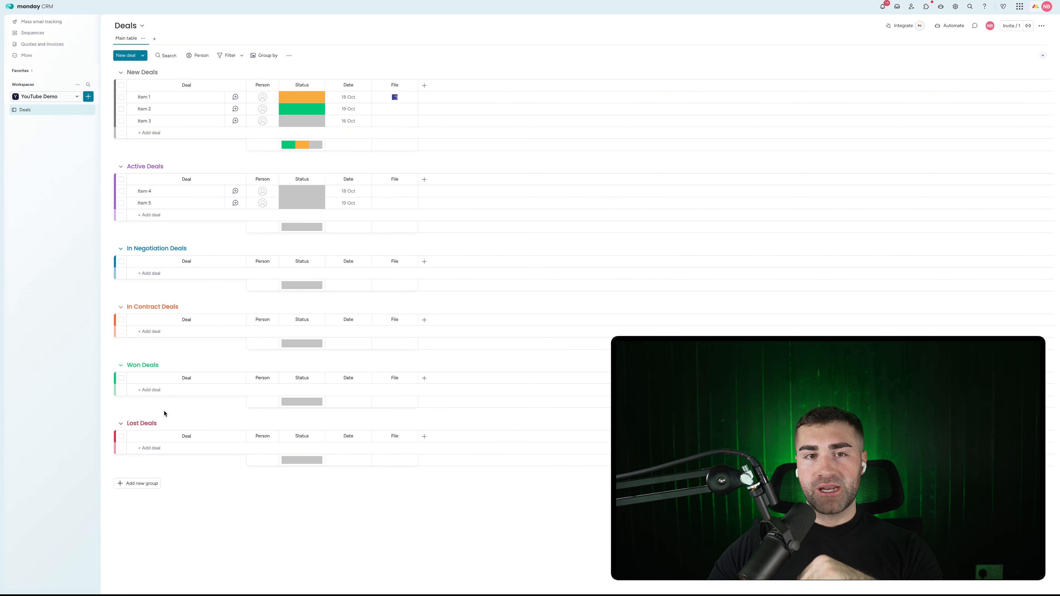
Step: Edit the Status column's labels, naming the gray default label New and adding an orange label named Active
{"action": "left_click", "coordinate": [298, 112]}
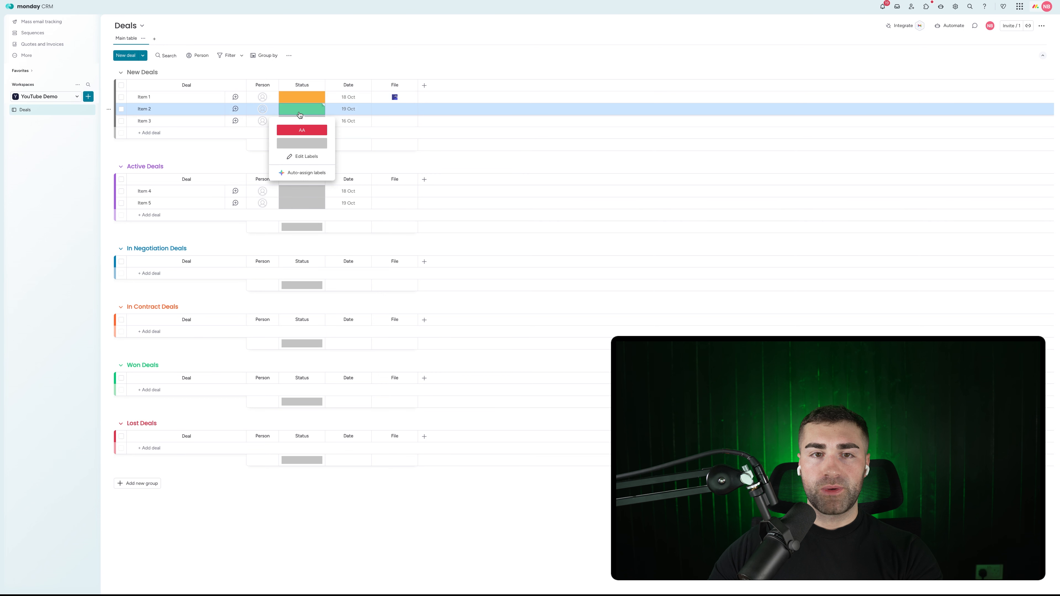
{"action": "left_click", "coordinate": [302, 157]}
{"action": "left_click", "coordinate": [306, 143]}
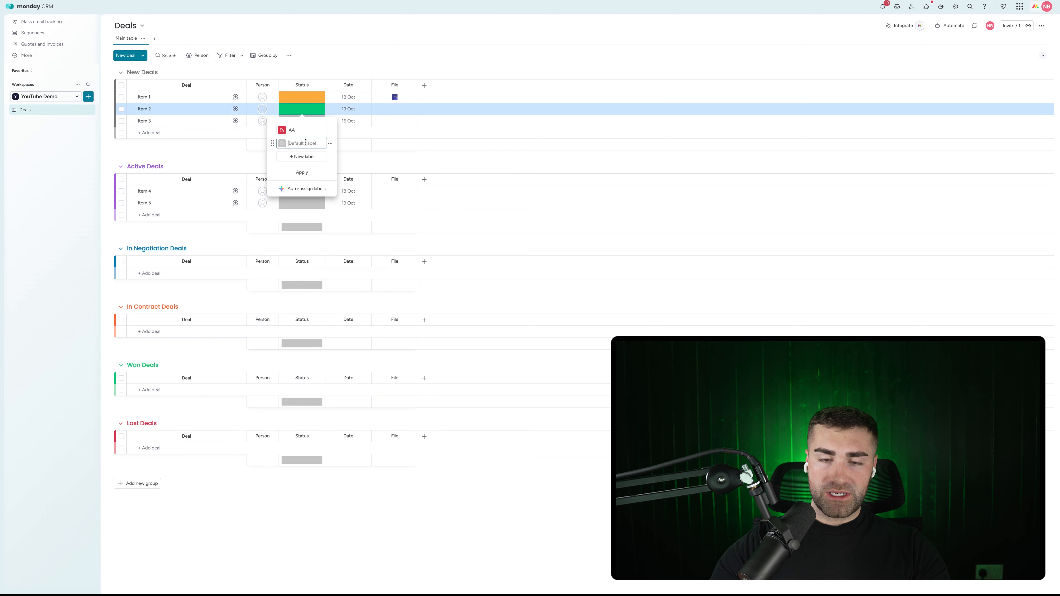
{"action": "type", "text": "Nee"}
{"action": "key", "text": "BackSpace"}
{"action": "type", "text": "w"}
{"action": "left_click", "coordinate": [301, 156]}
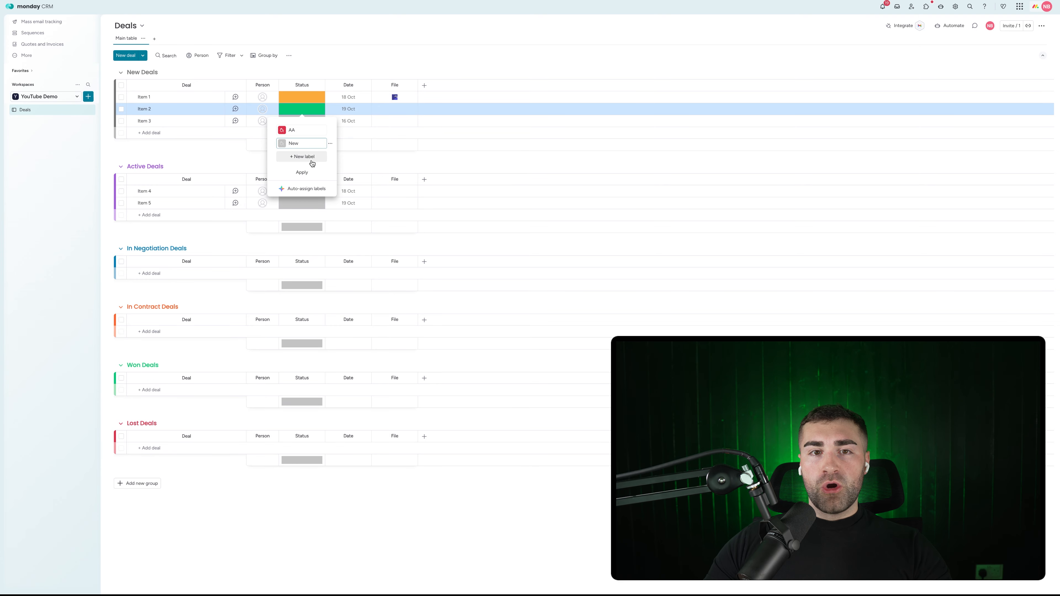
{"action": "type", "text": "Activ"}
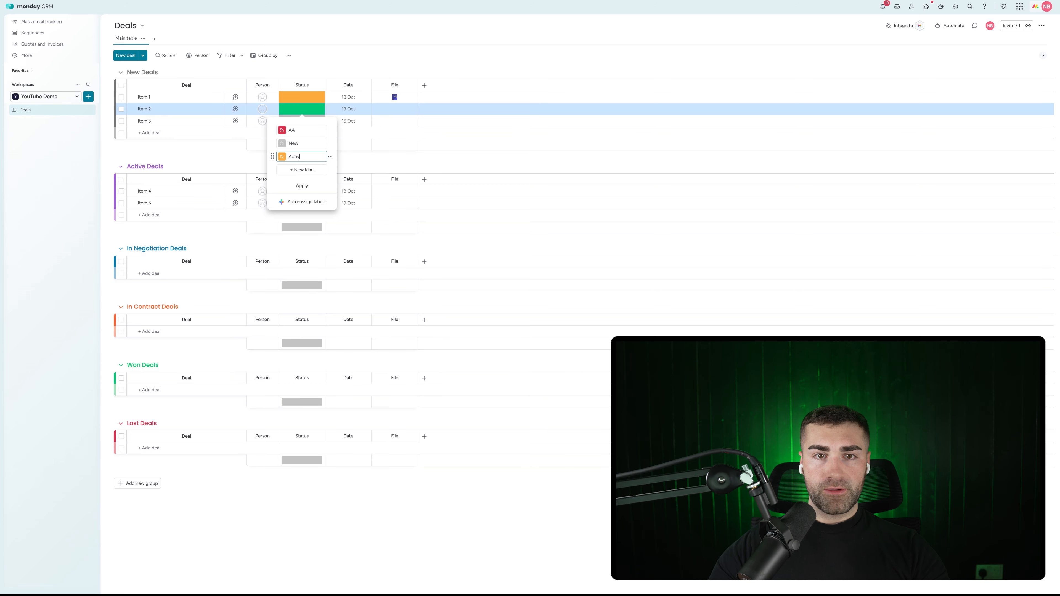
{"action": "type", "text": "e"}
Step: Add a green status label named Won and rename the red AA label as Lost
{"action": "key", "text": "Return"}
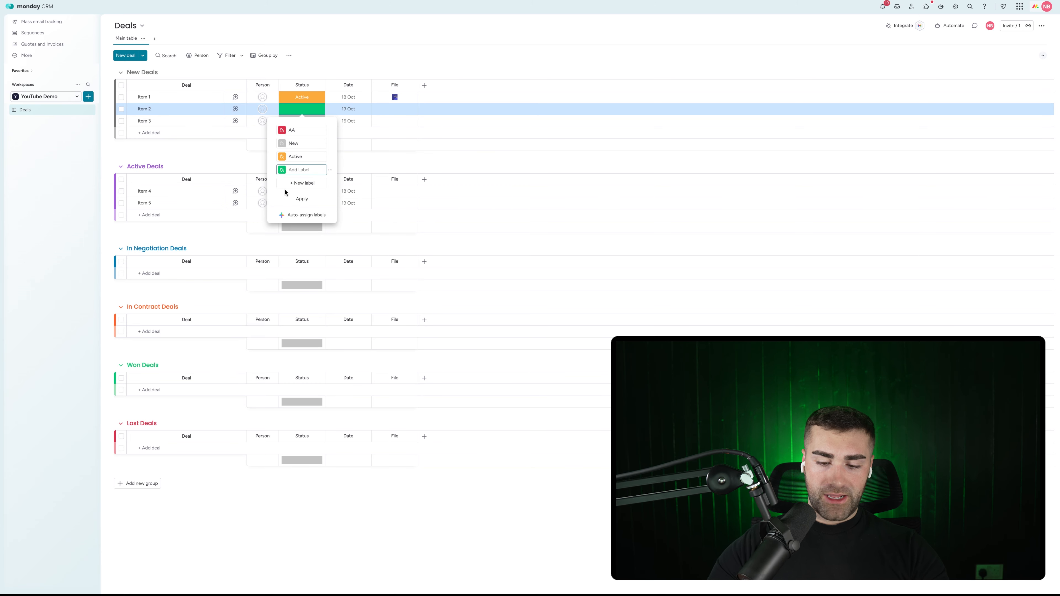
{"action": "type", "text": "Won"}
{"action": "left_click", "coordinate": [292, 129]}
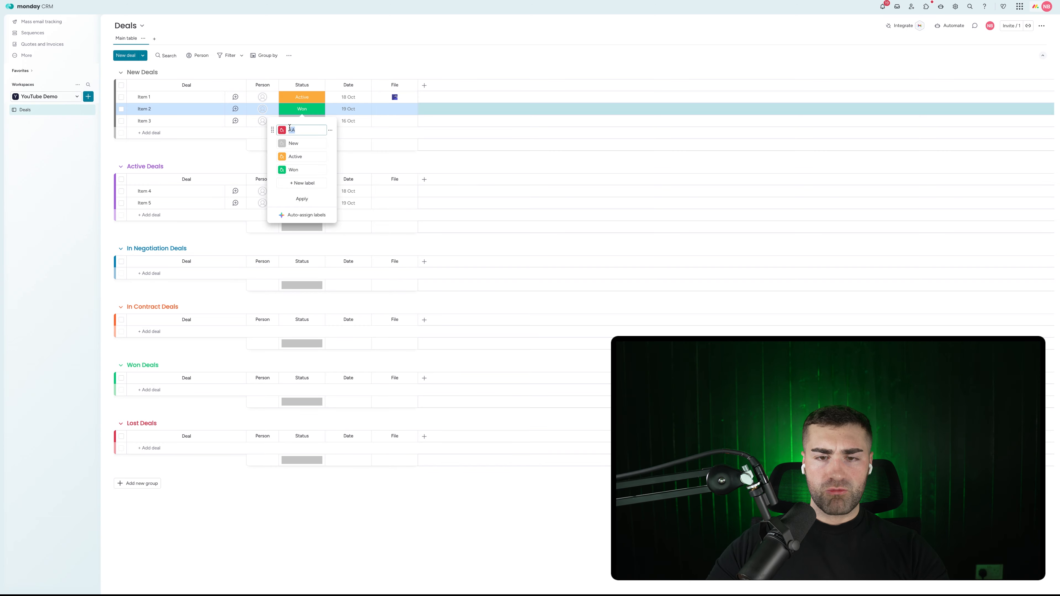
{"action": "type", "text": "Lost"}
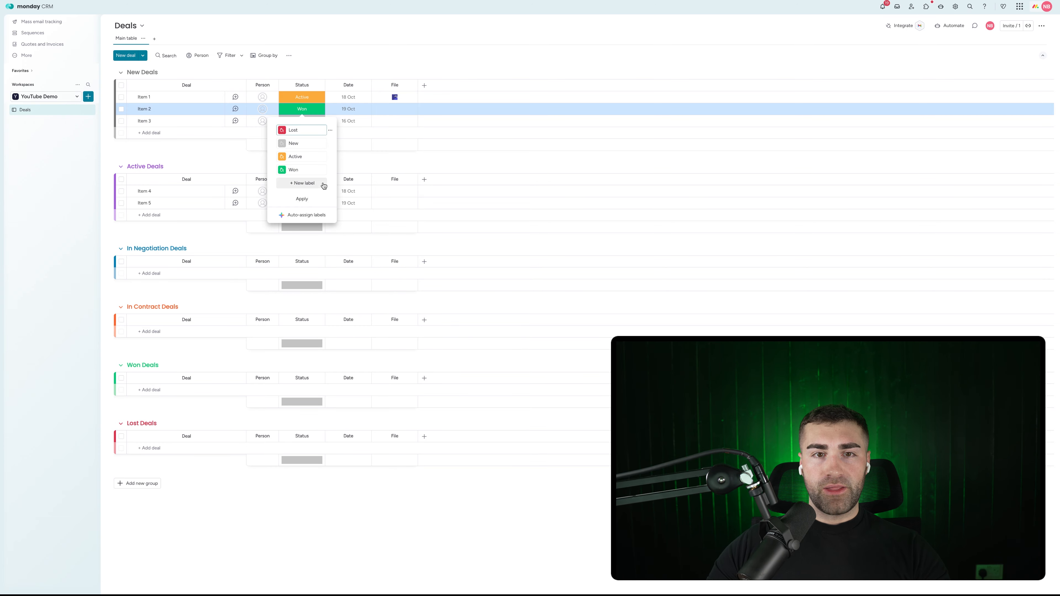
Step: Add a dark blue status label named In Negotiation and a dark orange label named In Contract
{"action": "left_click", "coordinate": [298, 184]}
{"action": "type", "text": "In"}
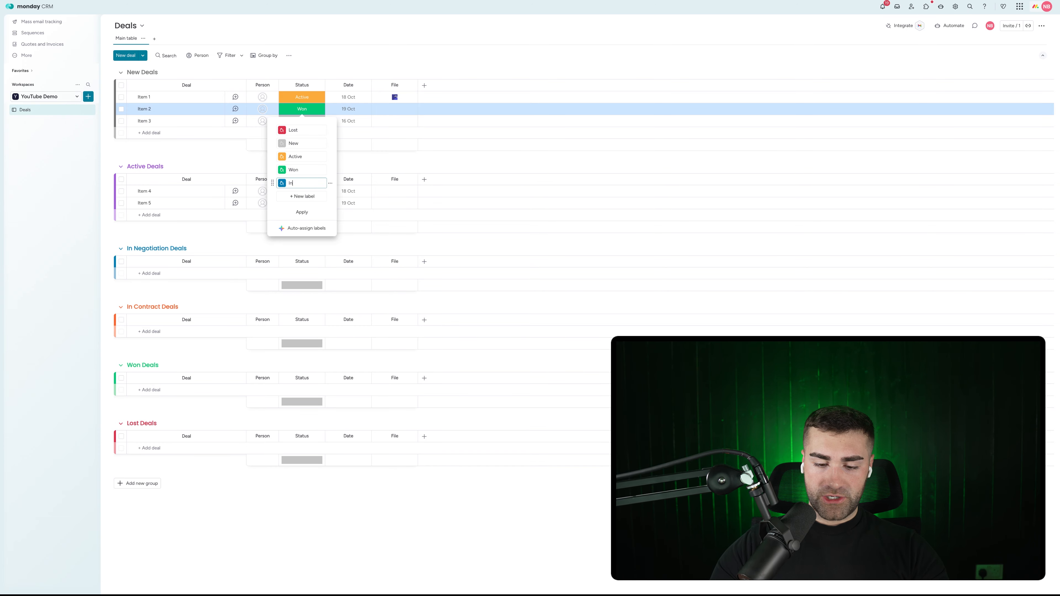
{"action": "type", "text": " Negotiation"}
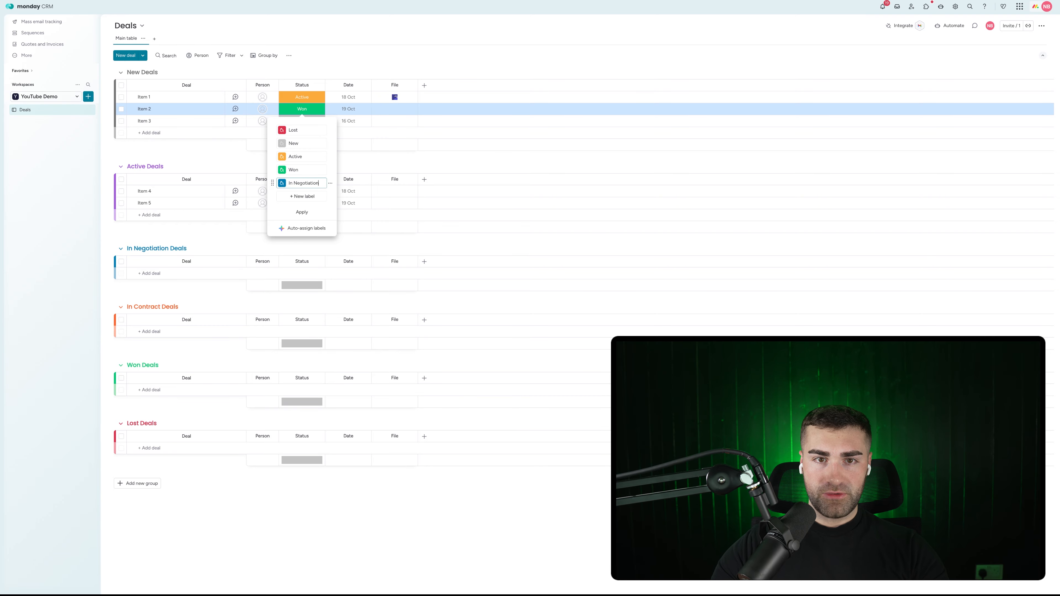
{"action": "left_click", "coordinate": [302, 196]}
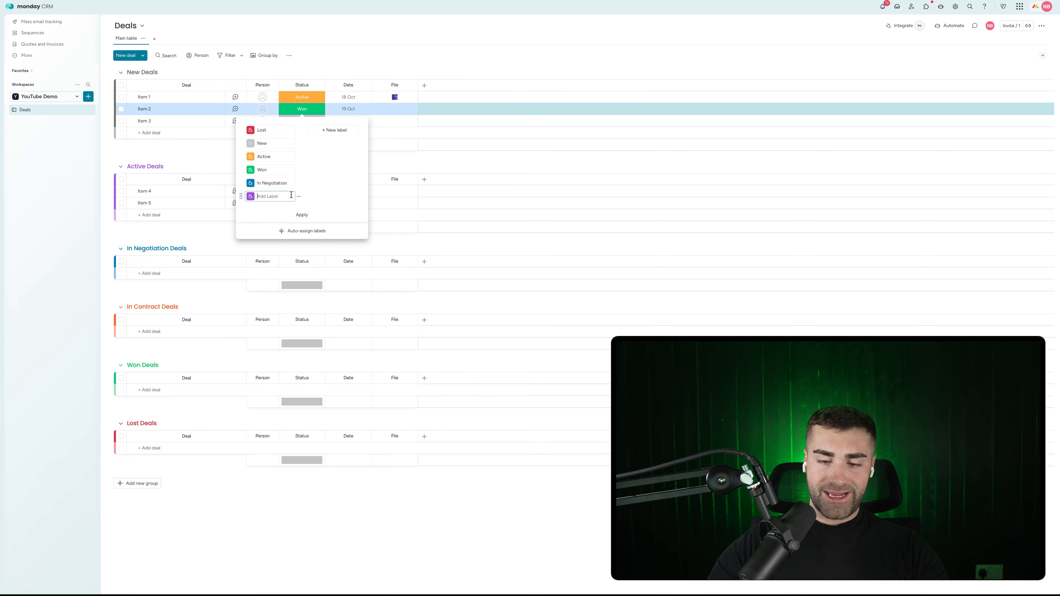
{"action": "type", "text": "In Contract"}
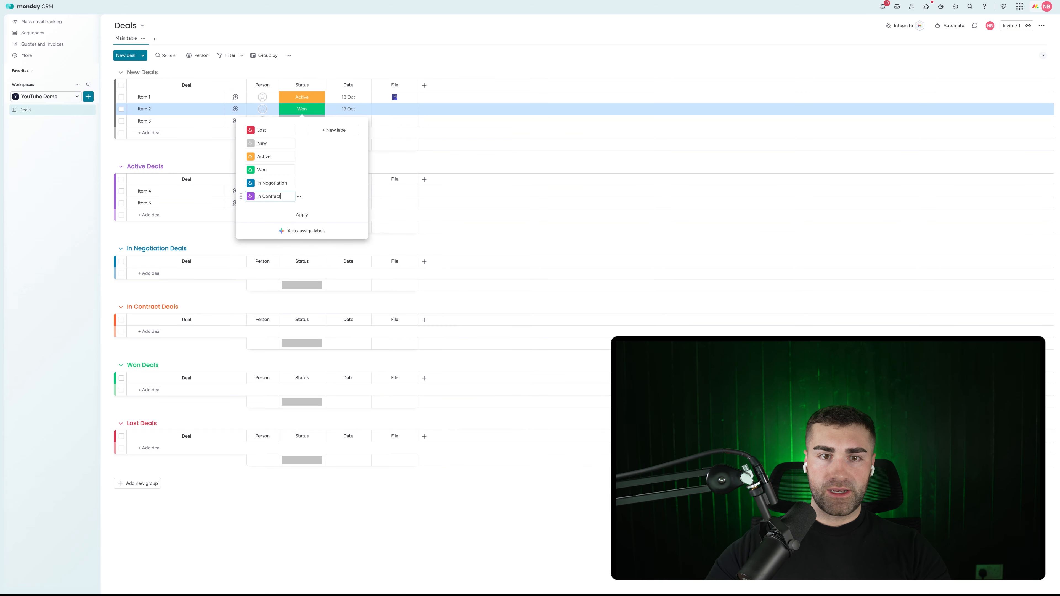
{"action": "left_click", "coordinate": [250, 196]}
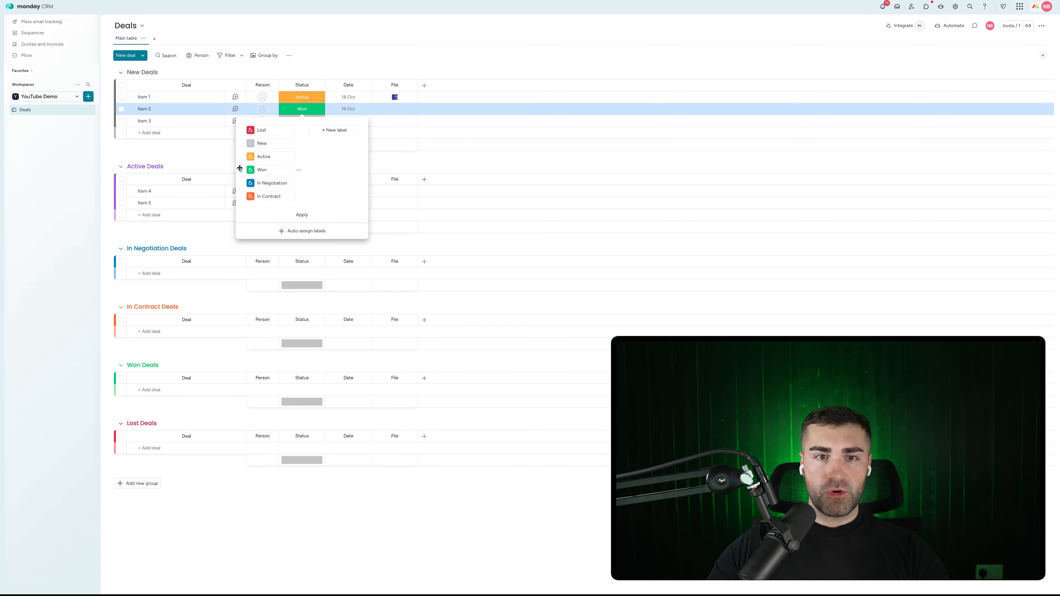
Step: Recolor the Active label purple, order the status labels so Won and Lost come last, and apply the label changes
{"action": "left_click_drag", "start_coordinate": [239, 169], "coordinate": [246, 198]}
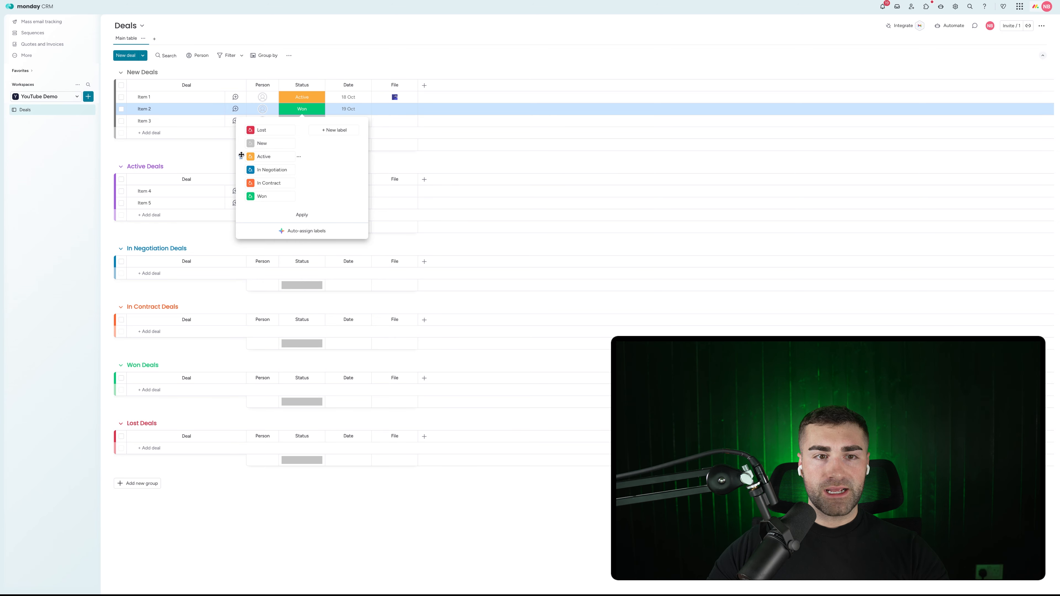
{"action": "left_click", "coordinate": [250, 156]}
{"action": "left_click", "coordinate": [285, 191]}
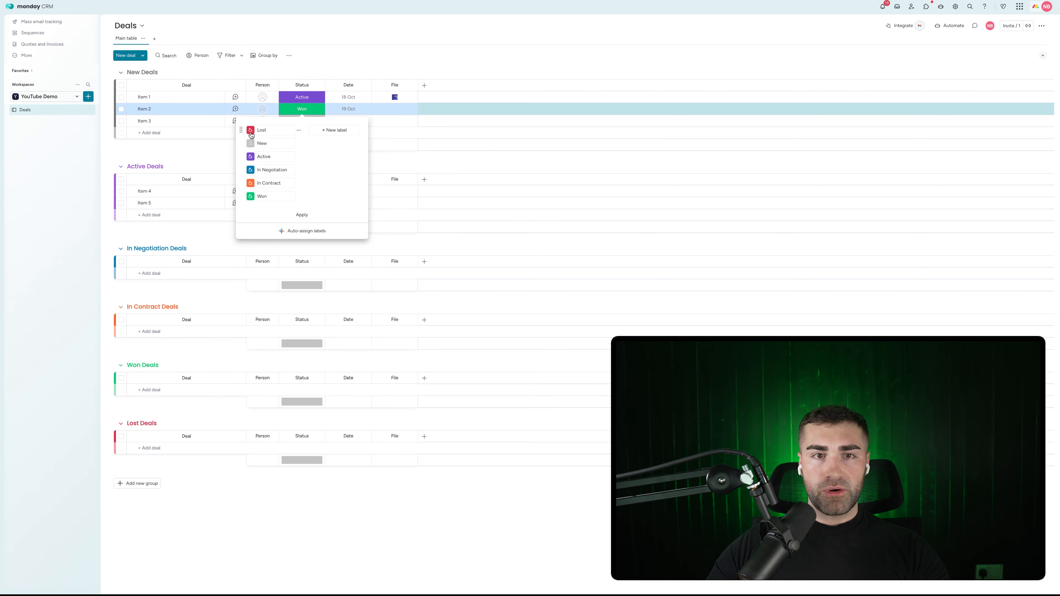
{"action": "left_click_drag", "start_coordinate": [241, 130], "coordinate": [250, 201]}
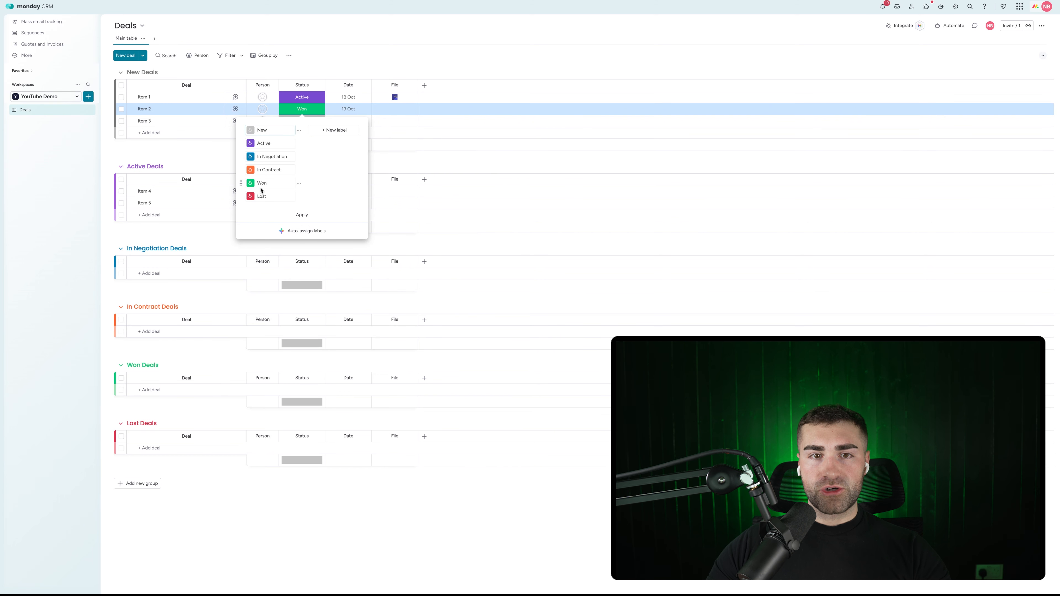
{"action": "left_click", "coordinate": [301, 214]}
{"action": "left_click", "coordinate": [346, 57]}
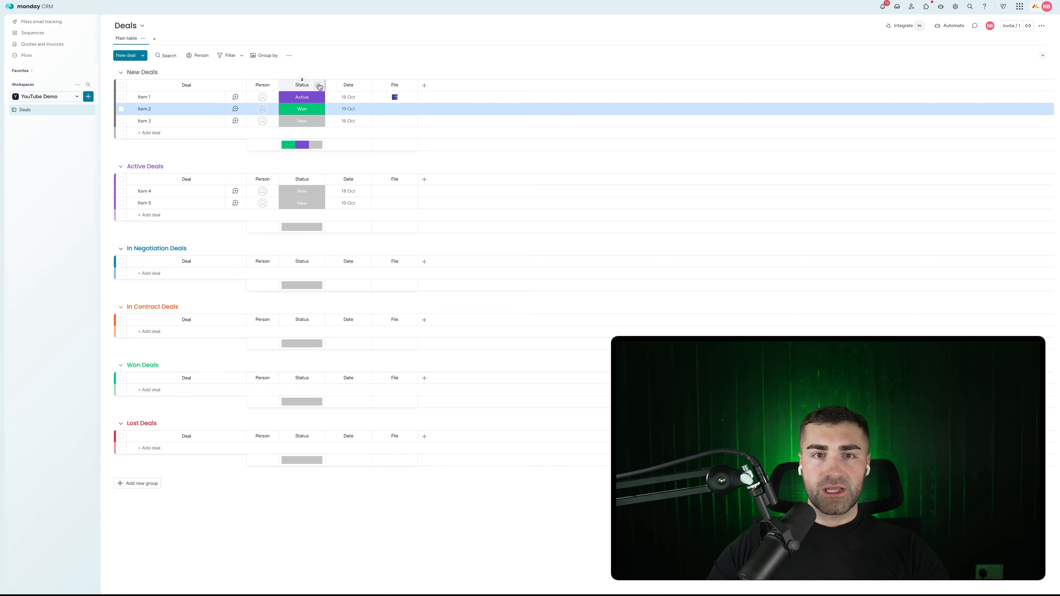
Step: Hide the Status column's summary
{"action": "left_click", "coordinate": [320, 87]}
{"action": "mouse_move", "coordinate": [336, 105]}
{"action": "left_click", "coordinate": [434, 171]}
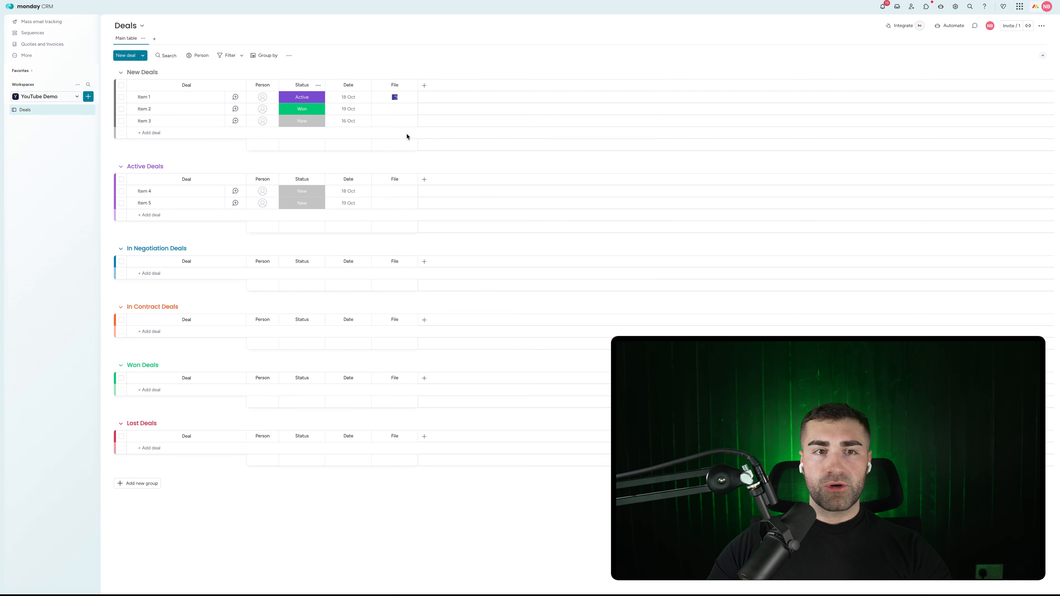
Step: Rename the Date column to Date Created and add a second date column named Date Closed
{"action": "left_click", "coordinate": [350, 86]}
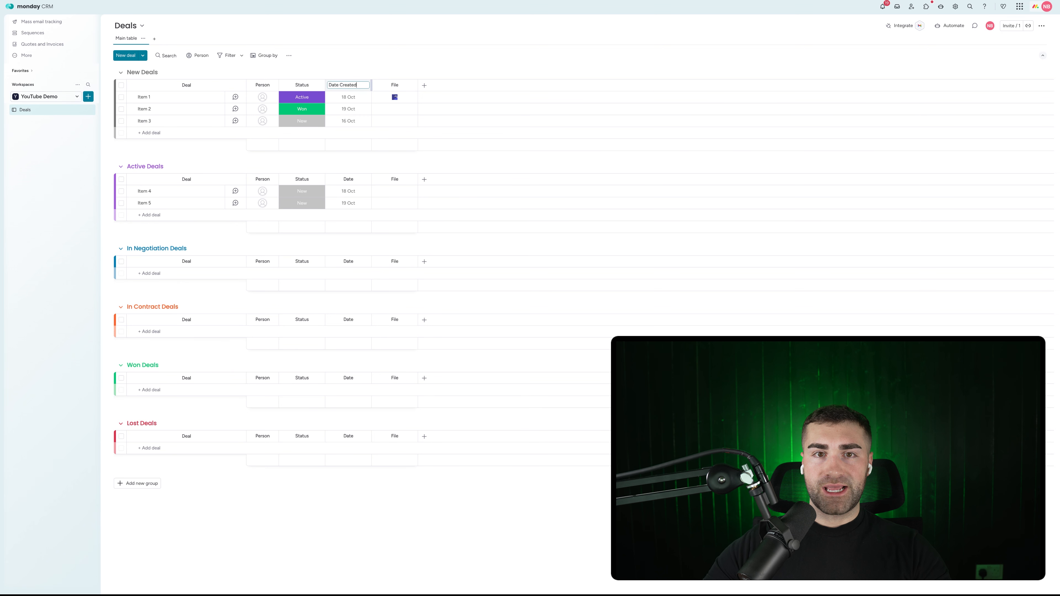
{"action": "key", "text": "Return"}
{"action": "left_click", "coordinate": [425, 86]}
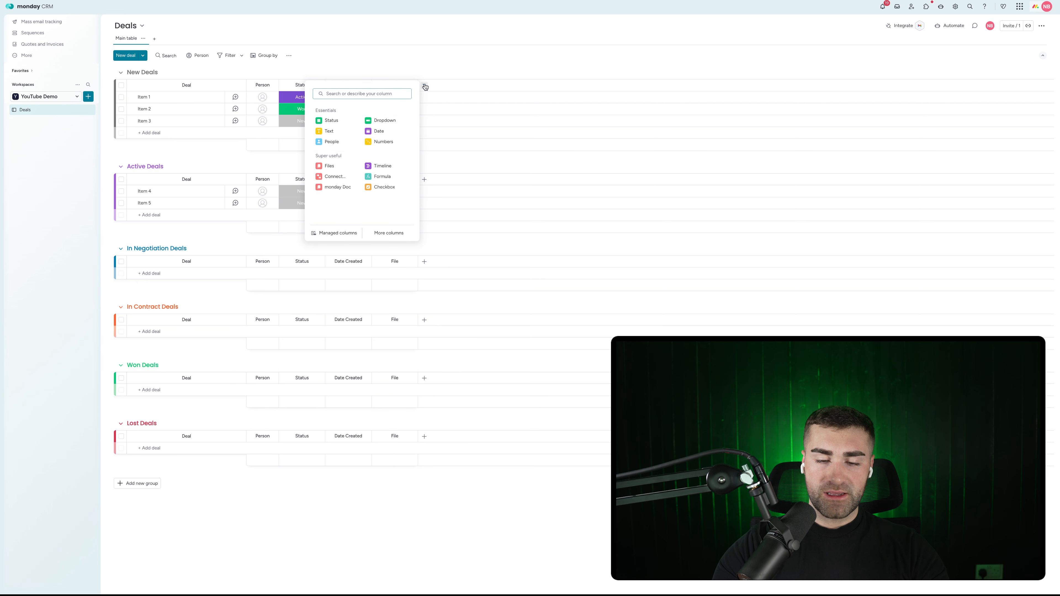
{"action": "type", "text": "date"}
{"action": "left_click", "coordinate": [333, 129]}
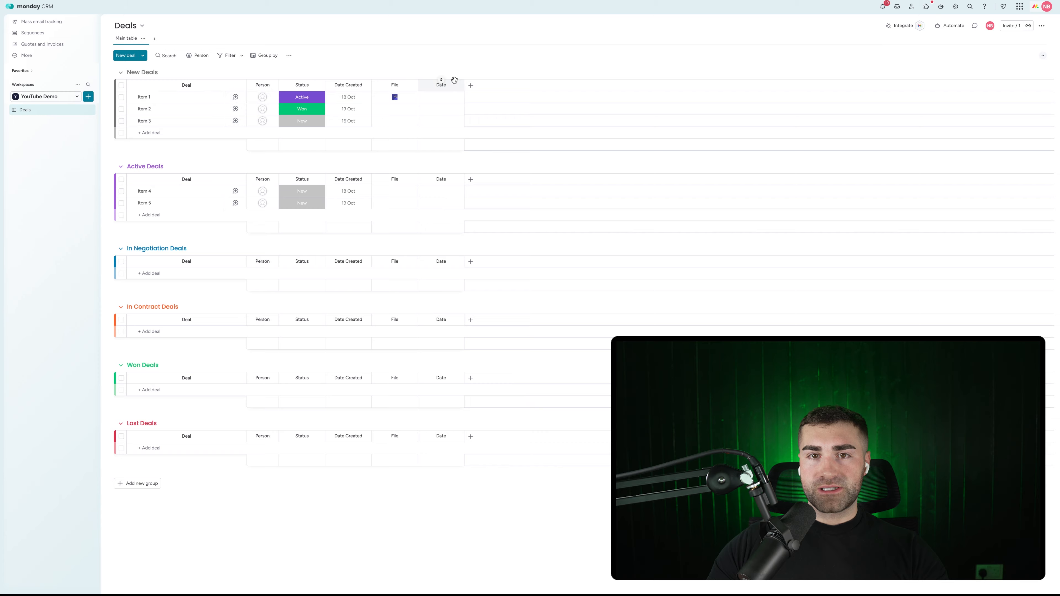
{"action": "left_click", "coordinate": [445, 85]}
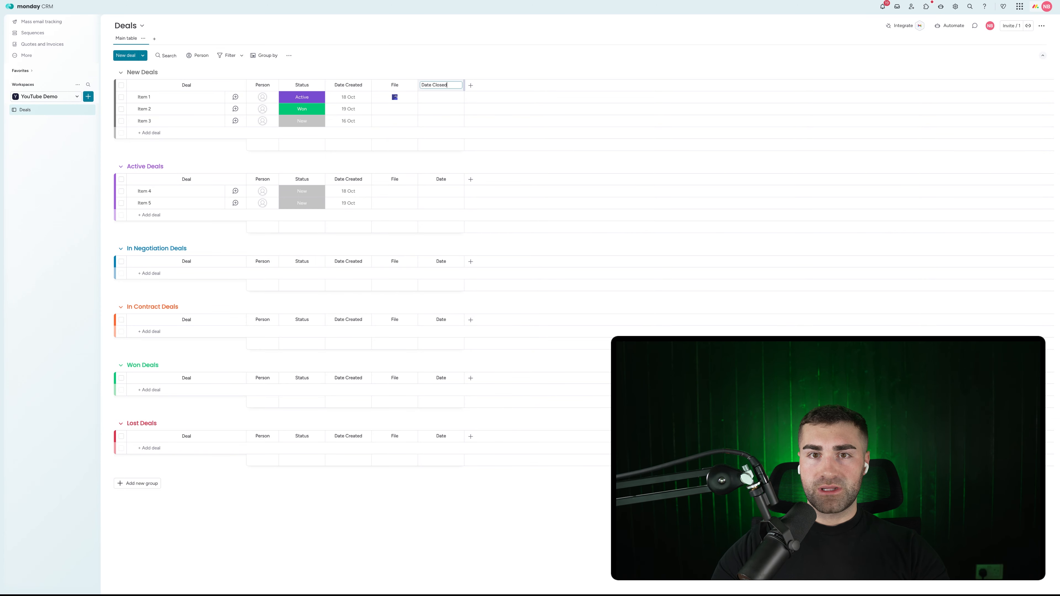
{"action": "key", "text": "Return"}
Step: Add a formula column and ask its AI assistant to "give me the difference in days between date created and date closed"
{"action": "left_click", "coordinate": [470, 85]}
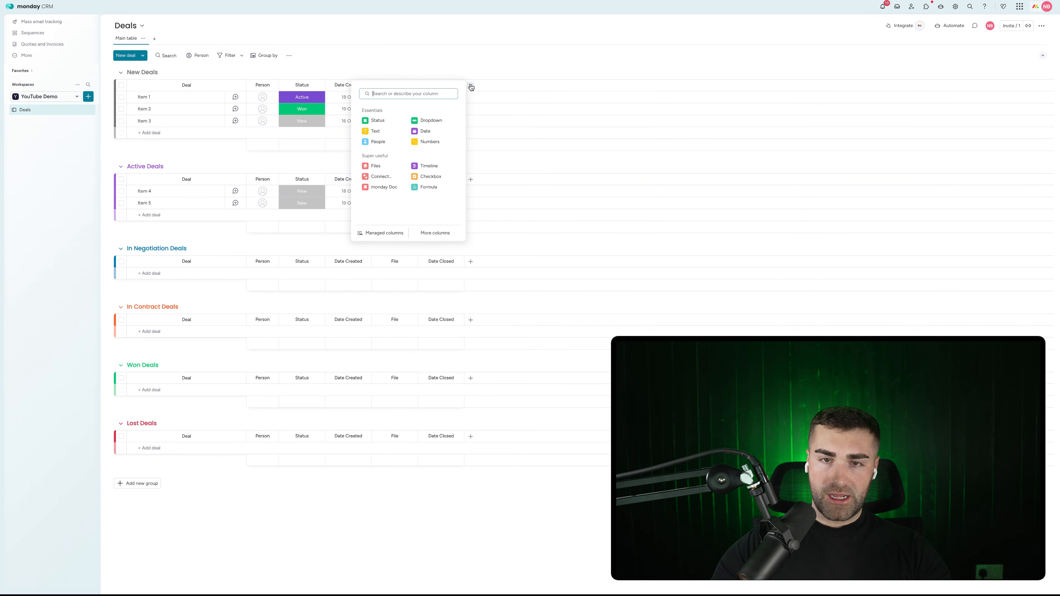
{"action": "type", "text": "form"}
{"action": "left_click", "coordinate": [384, 152]}
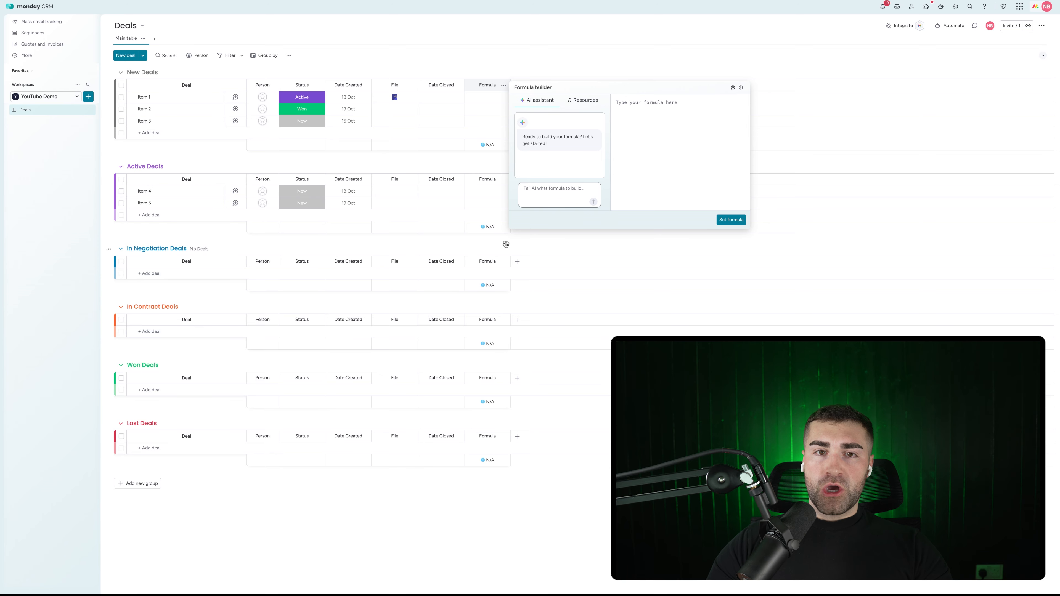
{"action": "type", "text": "give me t"}
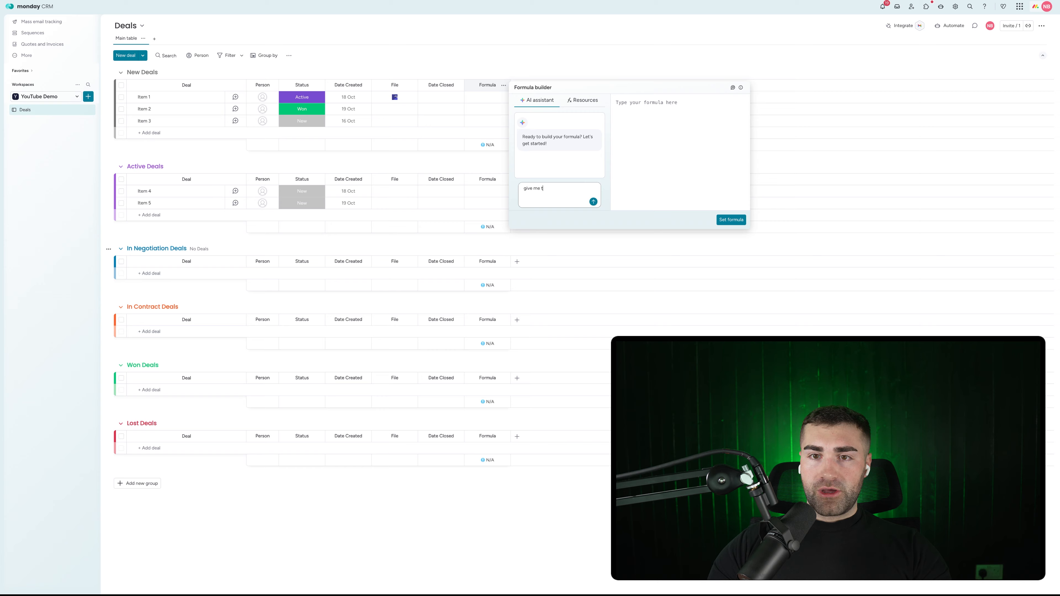
{"action": "type", "text": "he difference in days"}
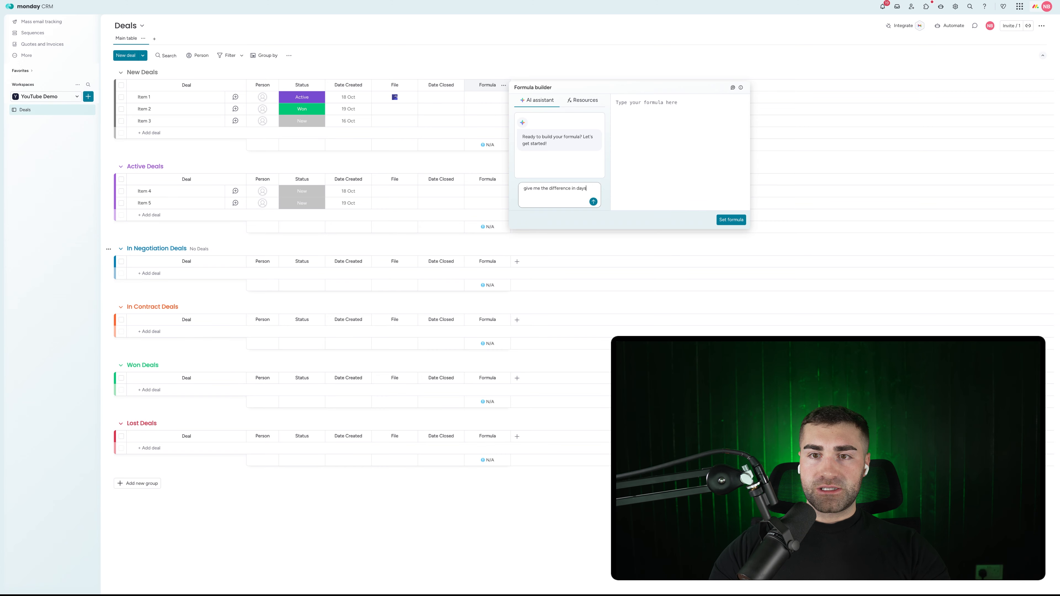
{"action": "type", "text": " between d"}
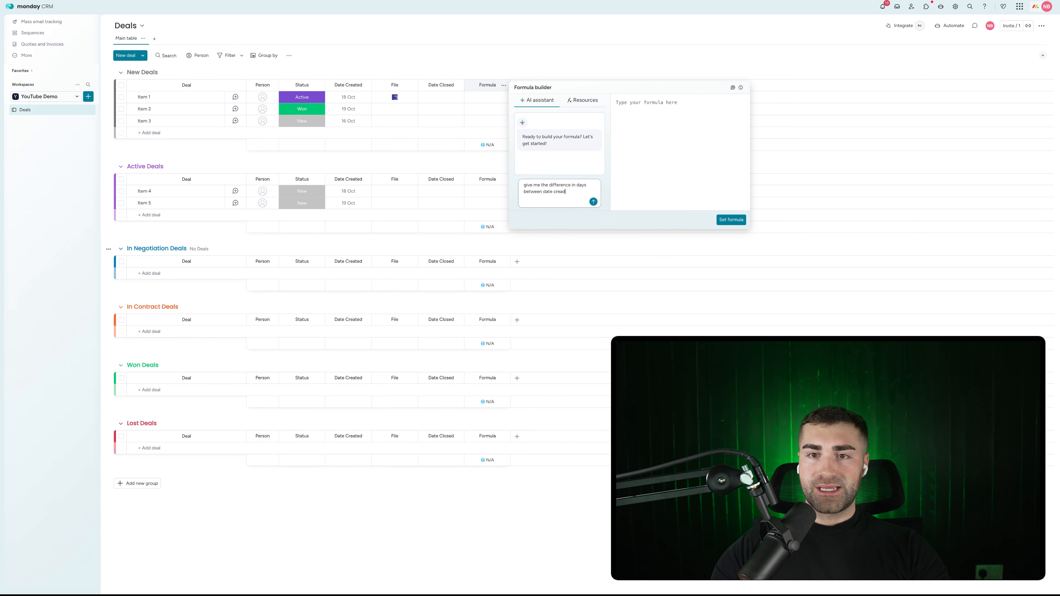
{"action": "type", "text": "ate created and date closed"}
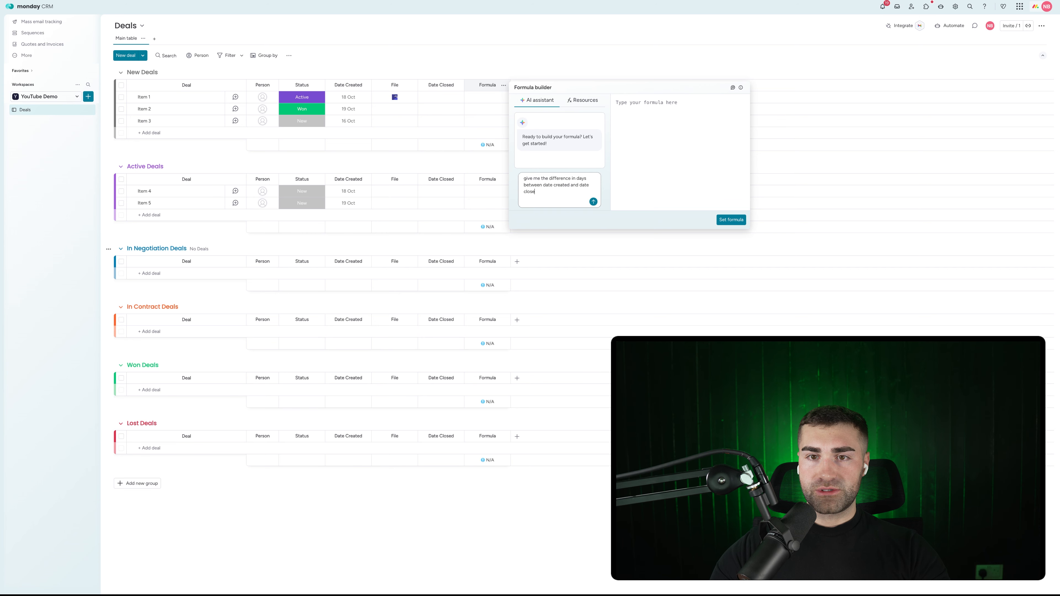
{"action": "key", "text": "Return"}
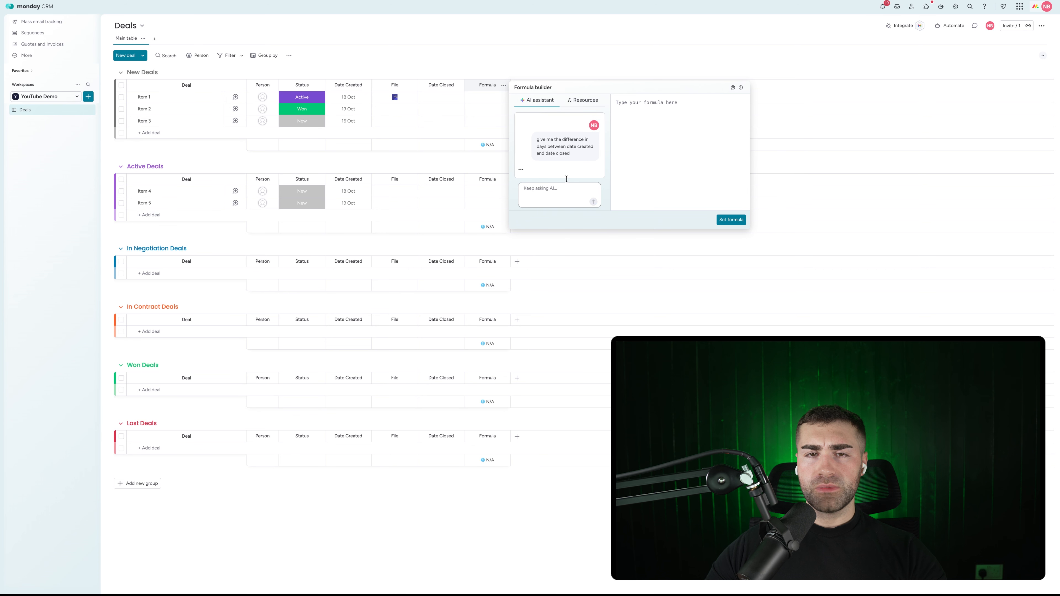
Step: Insert and set the suggested formula DAYS({Date Closed}, {Date Created}), and rename the formula column to TTC
{"action": "left_click", "coordinate": [582, 138]}
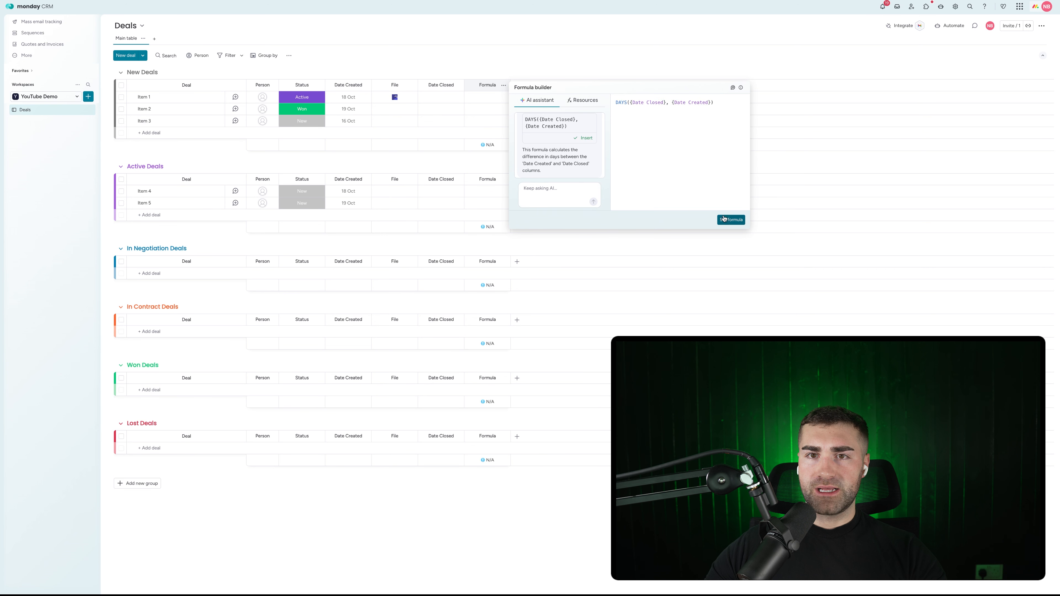
{"action": "left_click", "coordinate": [724, 219]}
{"action": "left_click", "coordinate": [490, 85]}
{"action": "key", "text": "super+a"}
{"action": "type", "text": "T"}
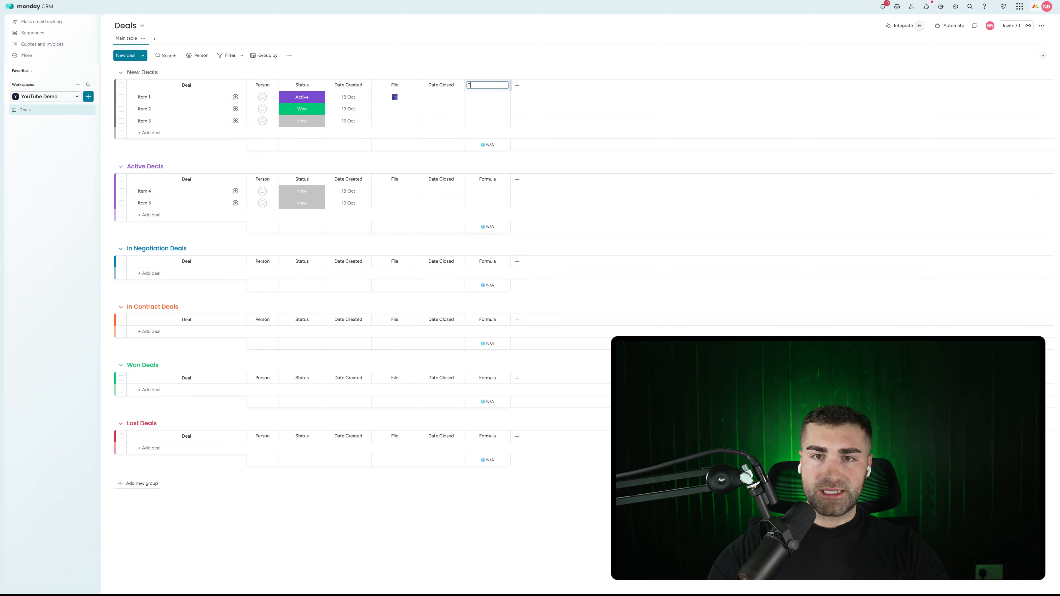
{"action": "type", "text": "TC"}
{"action": "key", "text": "Return"}
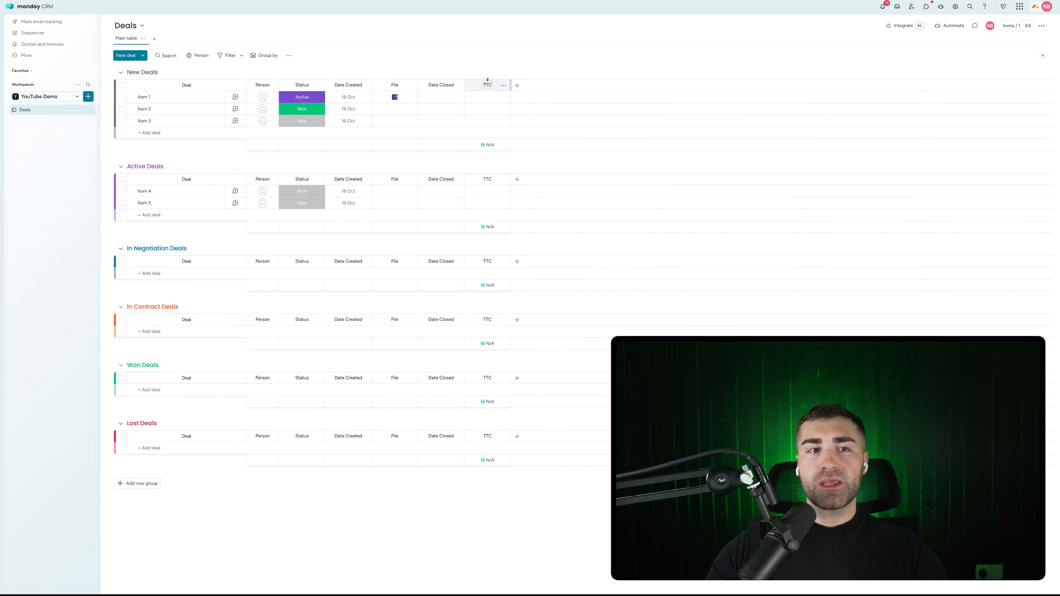
Step: Hide the TTC column's summary and restrict editing of the column
{"action": "left_click", "coordinate": [504, 85]}
{"action": "mouse_move", "coordinate": [534, 105]}
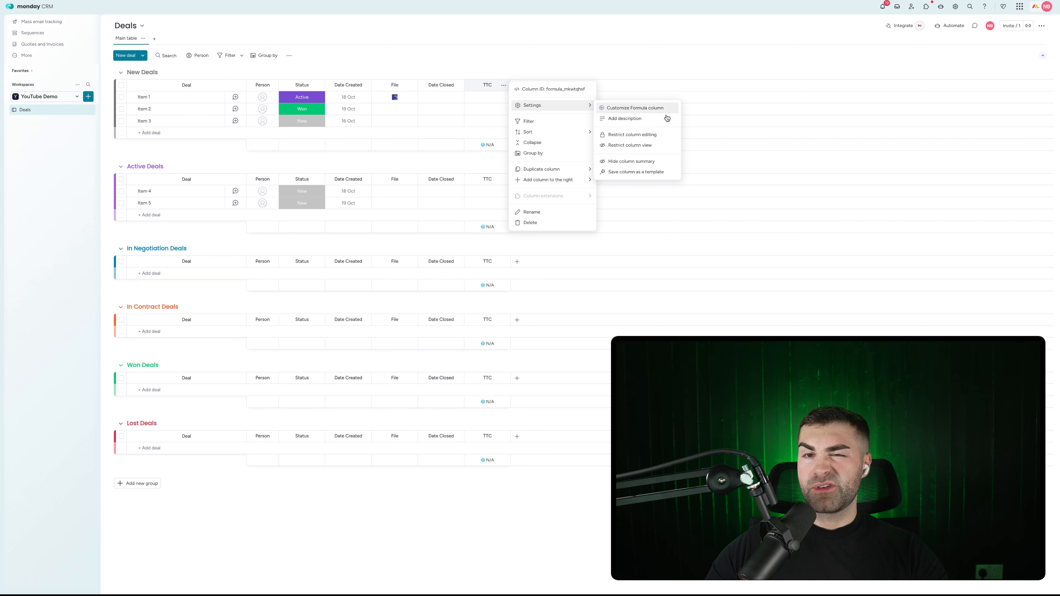
{"action": "left_click", "coordinate": [642, 161]}
{"action": "left_click", "coordinate": [504, 85]}
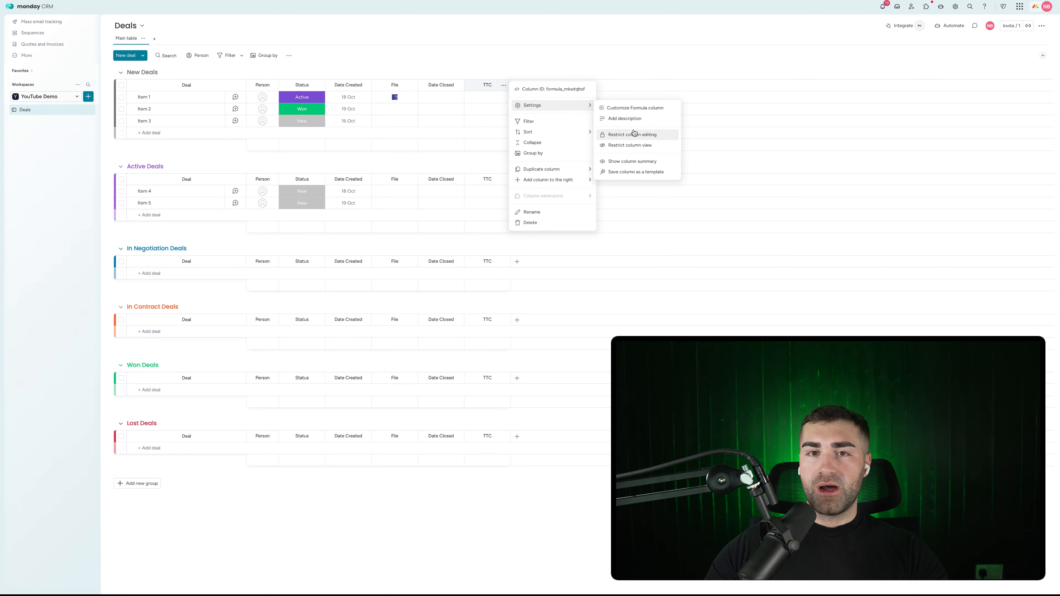
{"action": "left_click", "coordinate": [625, 132]}
{"action": "left_click", "coordinate": [484, 67]}
Step: Restrict editing of the Date Closed column
{"action": "left_click", "coordinate": [457, 85]}
{"action": "mouse_move", "coordinate": [490, 106]}
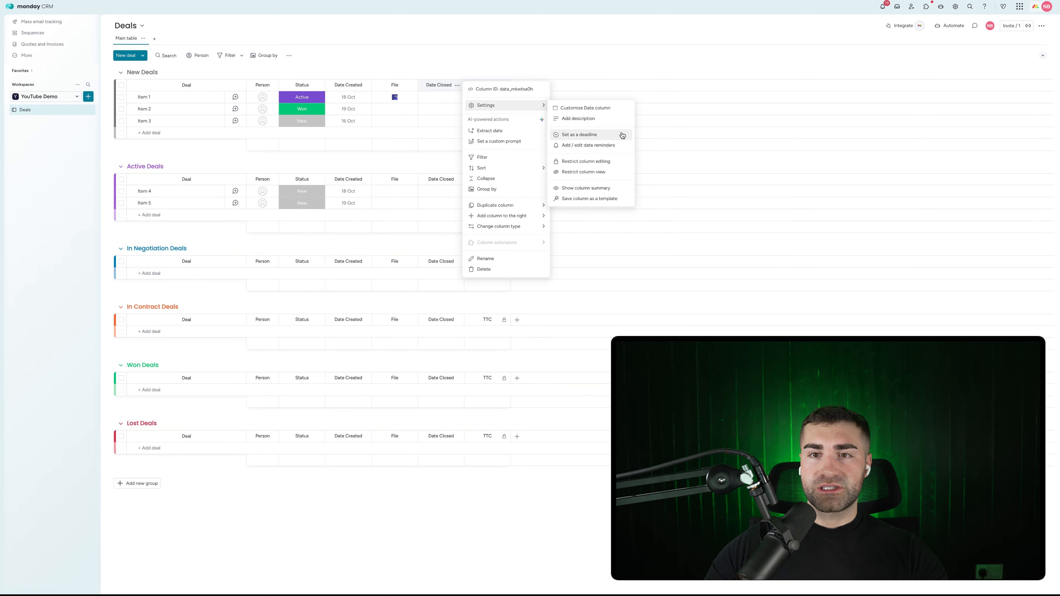
{"action": "left_click", "coordinate": [585, 161]}
Step: Restrict editing of the Date Created column and move it between the File and Date Closed columns
{"action": "left_click", "coordinate": [352, 85]}
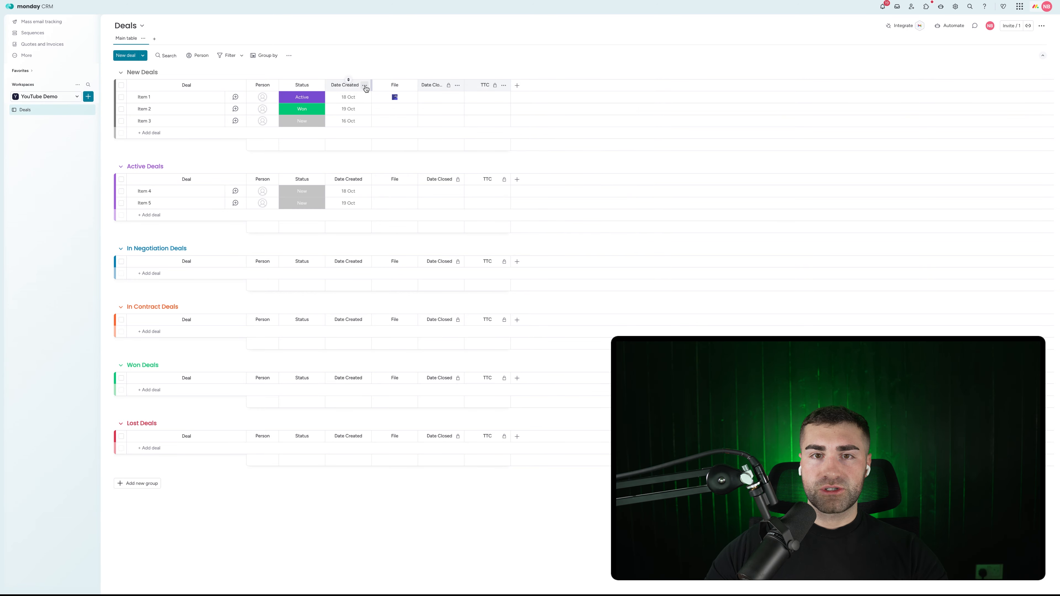
{"action": "left_click", "coordinate": [364, 85]}
{"action": "mouse_move", "coordinate": [390, 108]}
{"action": "left_click", "coordinate": [505, 161]}
{"action": "left_click", "coordinate": [343, 87]}
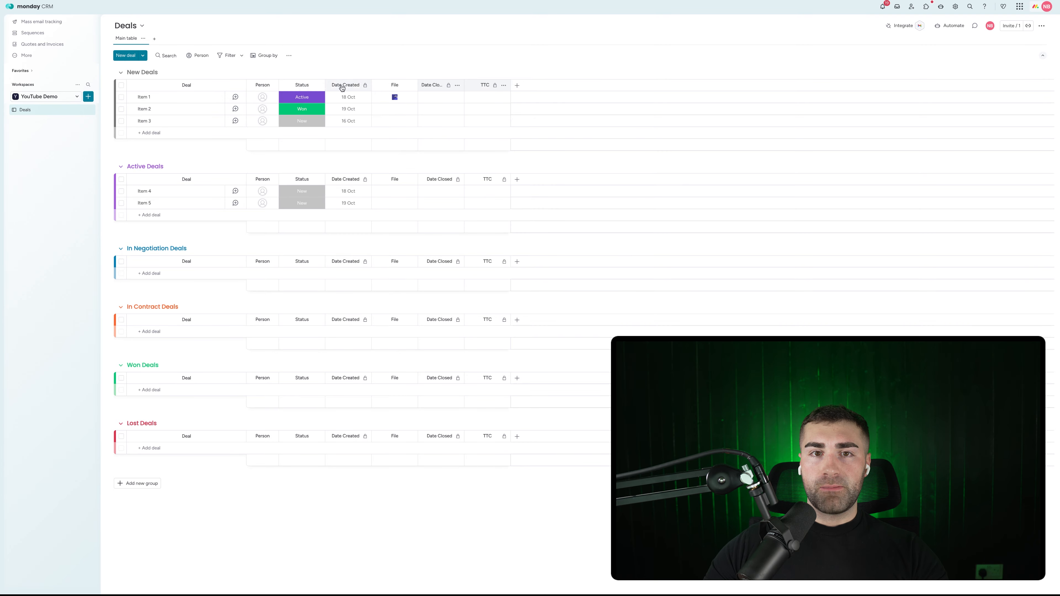
{"action": "left_click_drag", "start_coordinate": [343, 87], "coordinate": [395, 86]}
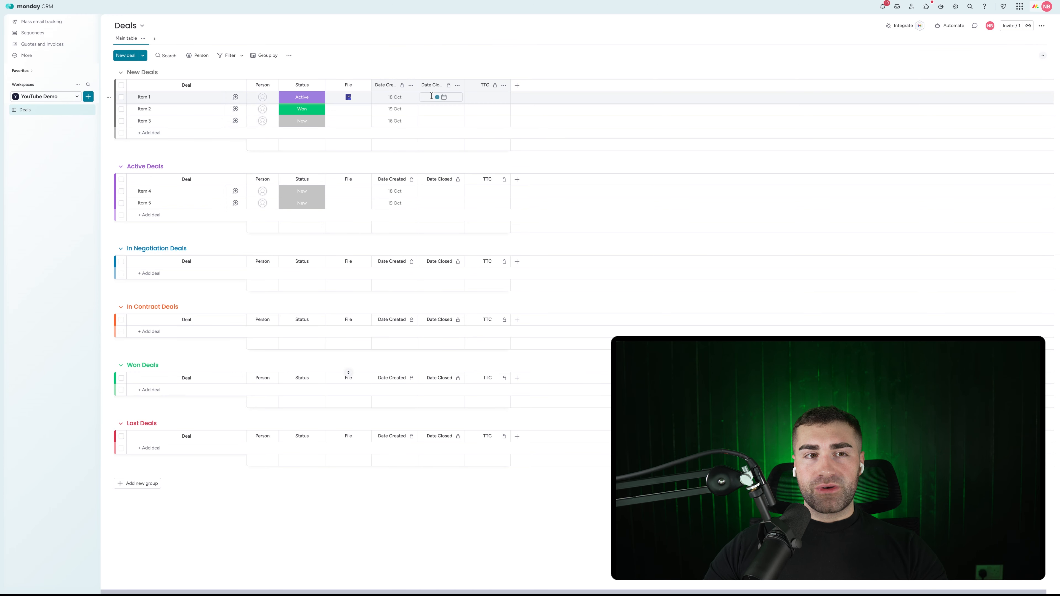
Step: Start a custom board automation with the trigger "When an item is created"
{"action": "left_click", "coordinate": [941, 28]}
{"action": "left_click", "coordinate": [560, 26]}
{"action": "left_click", "coordinate": [1001, 48]}
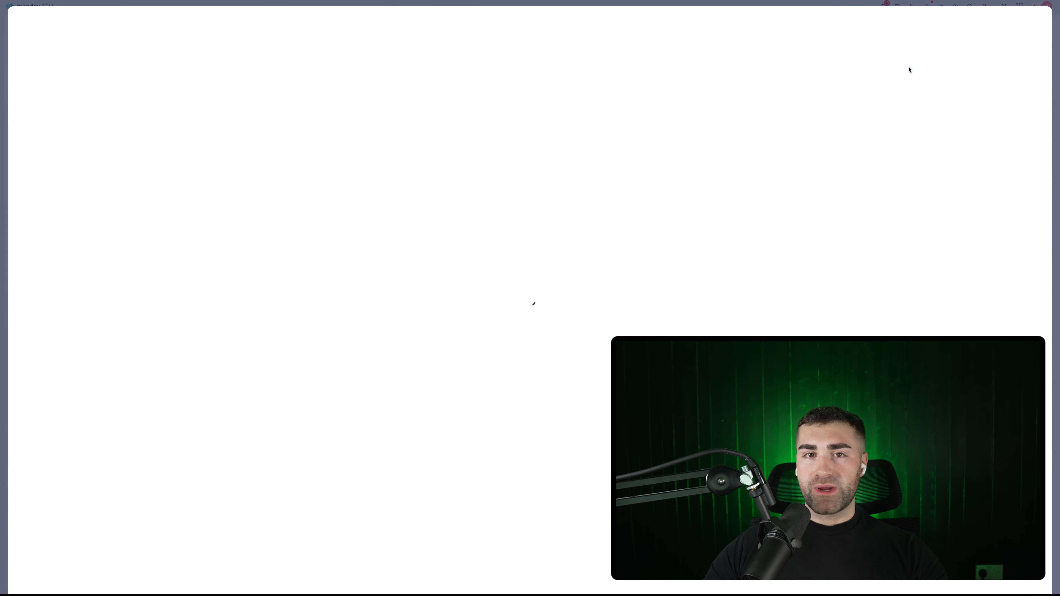
{"action": "left_click", "coordinate": [270, 66]}
{"action": "type", "text": "item"}
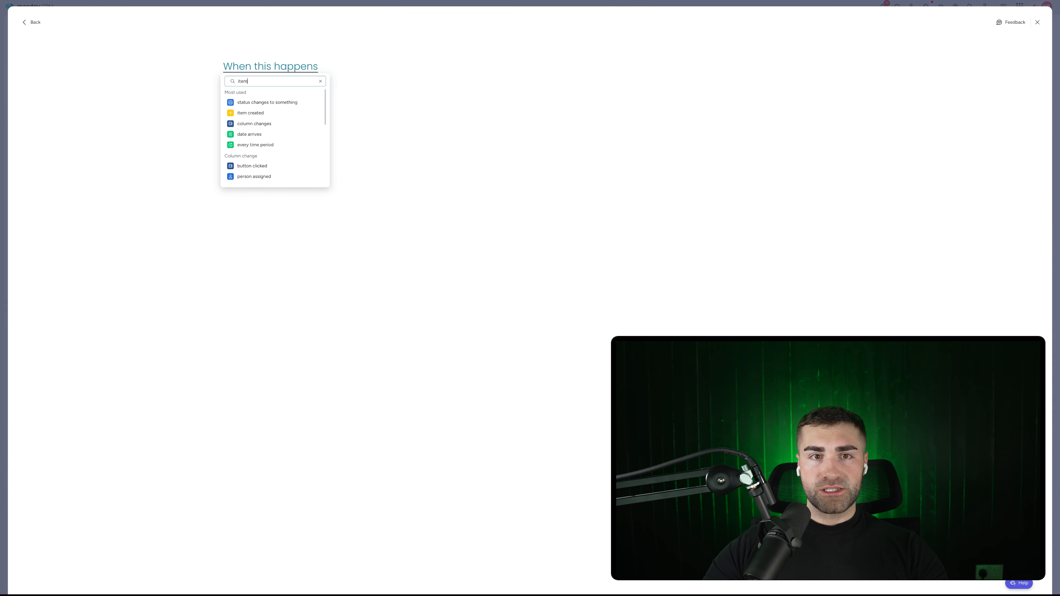
{"action": "left_click", "coordinate": [281, 101]}
Step: Add a set date action that sets the Date Created column to today, and create the automation
{"action": "type", "text": "set date"}
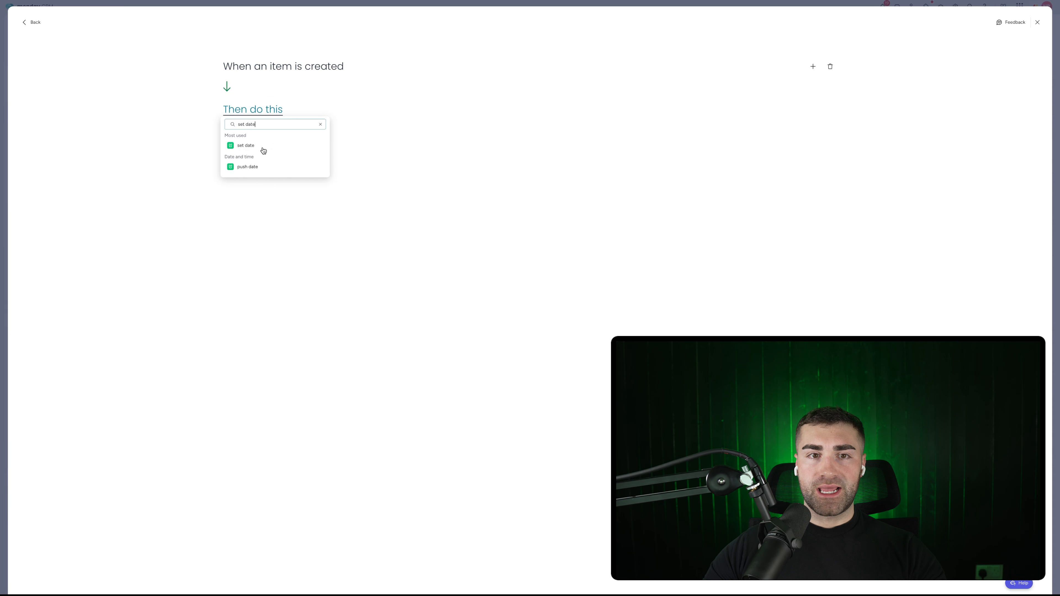
{"action": "left_click", "coordinate": [263, 150]}
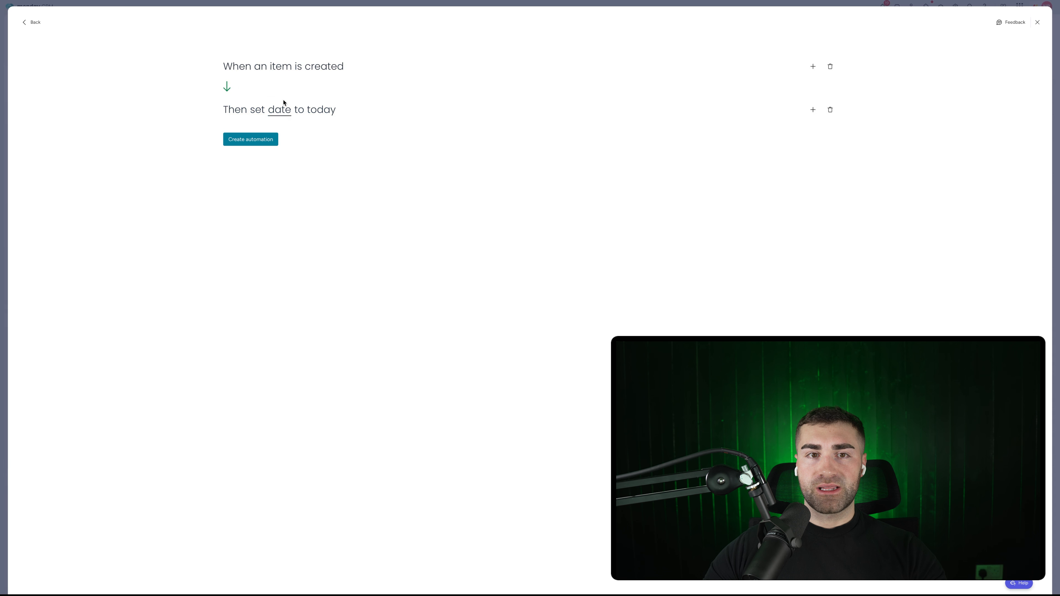
{"action": "left_click", "coordinate": [279, 110]}
{"action": "left_click", "coordinate": [292, 135]}
{"action": "left_click", "coordinate": [255, 143]}
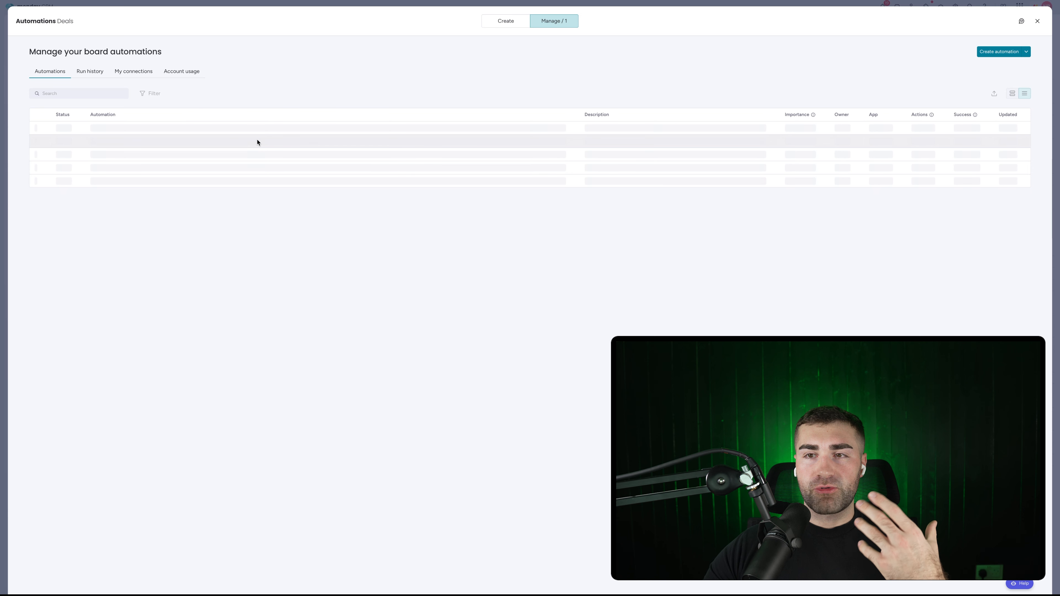
Step: Create an automation that moves an item to the New Deals group when Status changes to New
{"action": "left_click", "coordinate": [988, 52]}
{"action": "left_click", "coordinate": [259, 75]}
{"action": "left_click", "coordinate": [259, 101]}
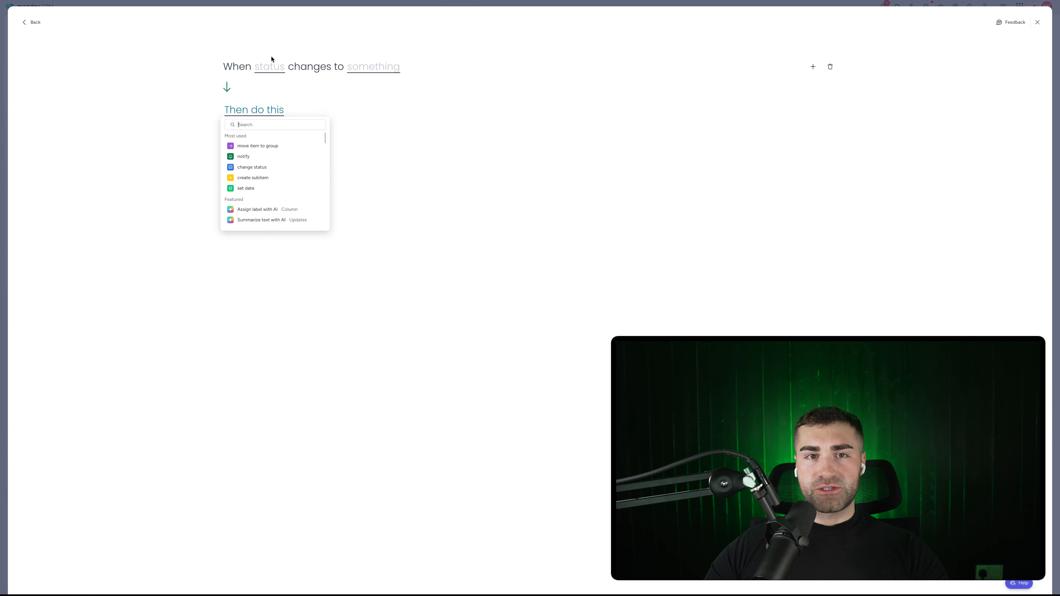
{"action": "left_click", "coordinate": [297, 85]}
{"action": "left_click", "coordinate": [379, 73]}
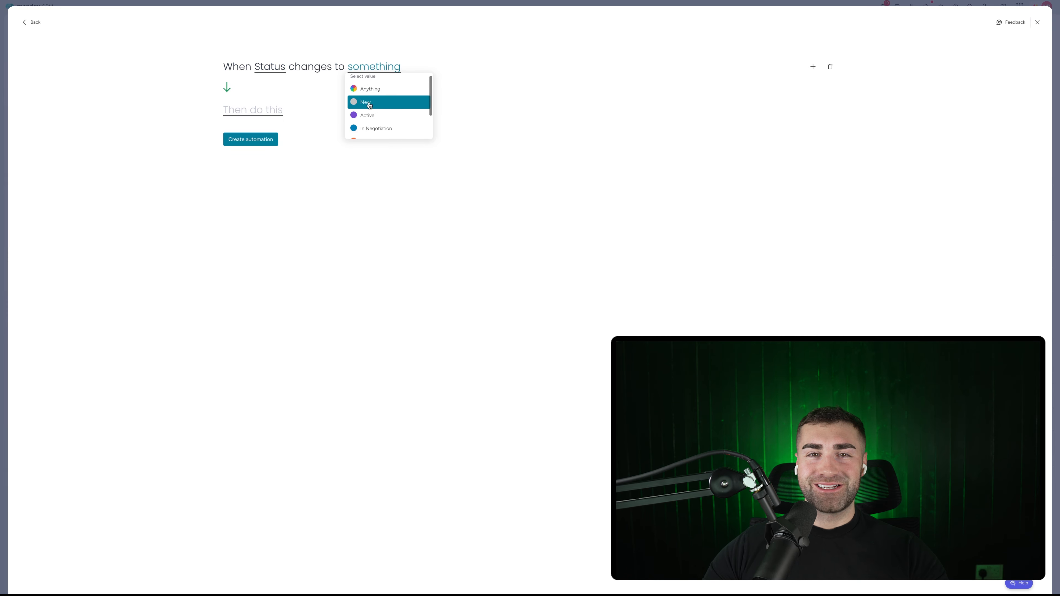
{"action": "left_click", "coordinate": [367, 102]}
{"action": "left_click", "coordinate": [244, 115]}
{"action": "left_click", "coordinate": [255, 146]}
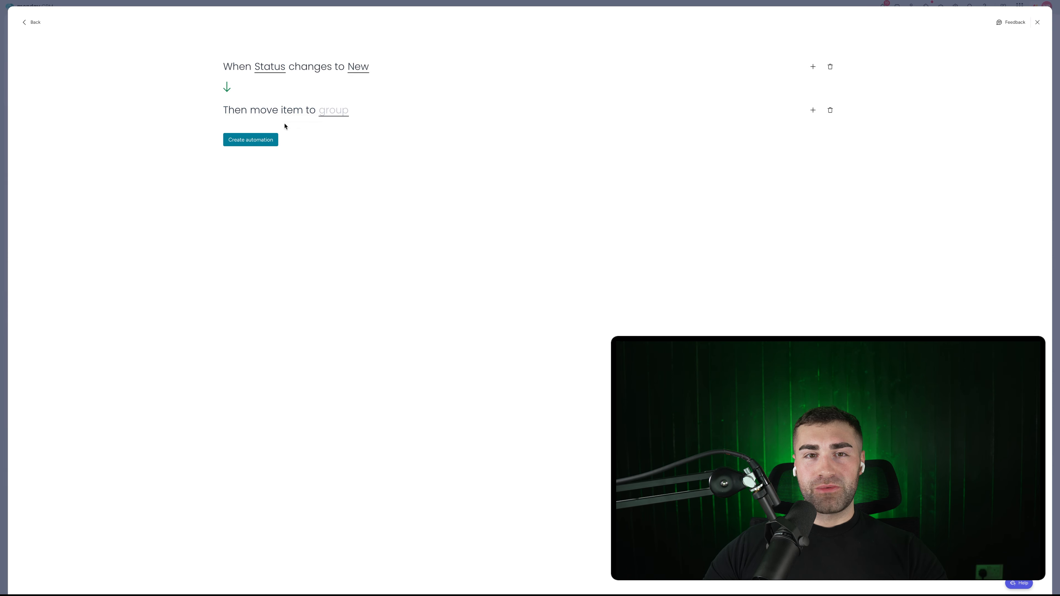
{"action": "left_click", "coordinate": [328, 118]}
{"action": "left_click", "coordinate": [329, 152]}
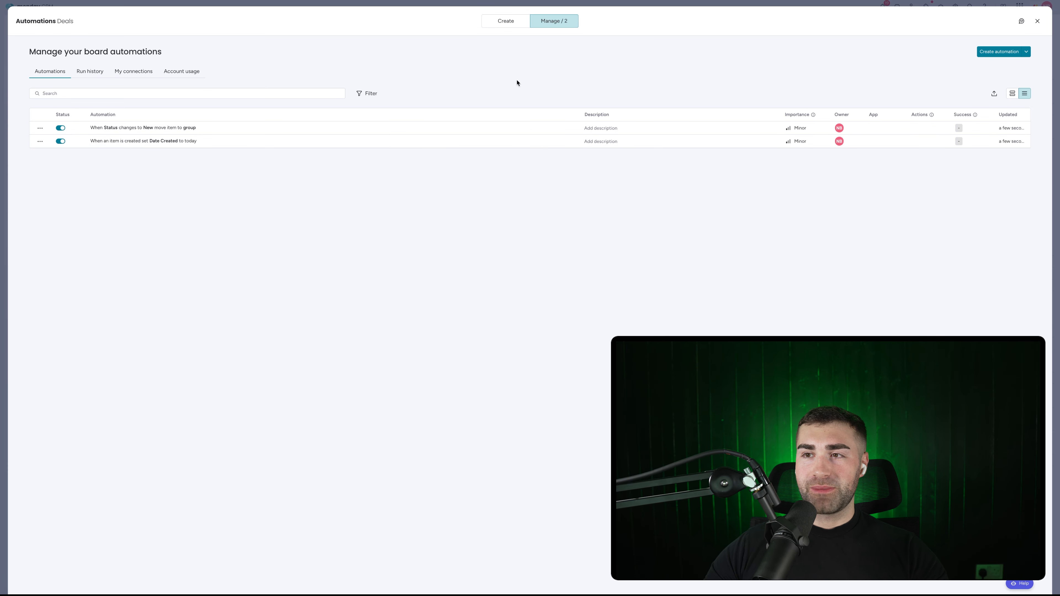
Step: Create an automation that moves an item to the Active Deals group when Status changes to Active
{"action": "left_click", "coordinate": [998, 52]}
{"action": "left_click", "coordinate": [291, 66]}
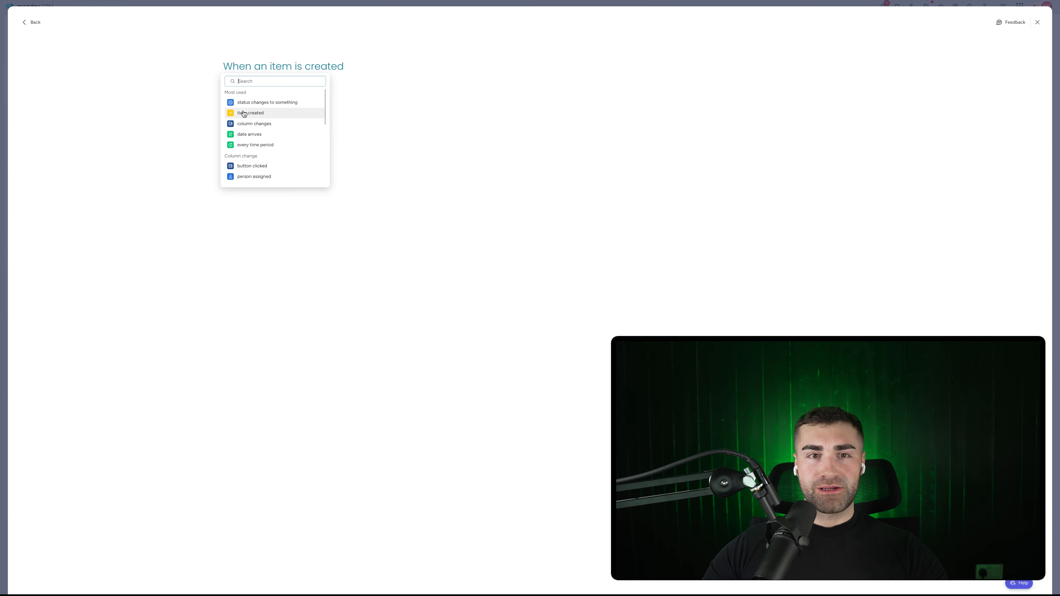
{"action": "left_click", "coordinate": [244, 104]}
{"action": "left_click", "coordinate": [269, 67]}
{"action": "left_click", "coordinate": [270, 94]}
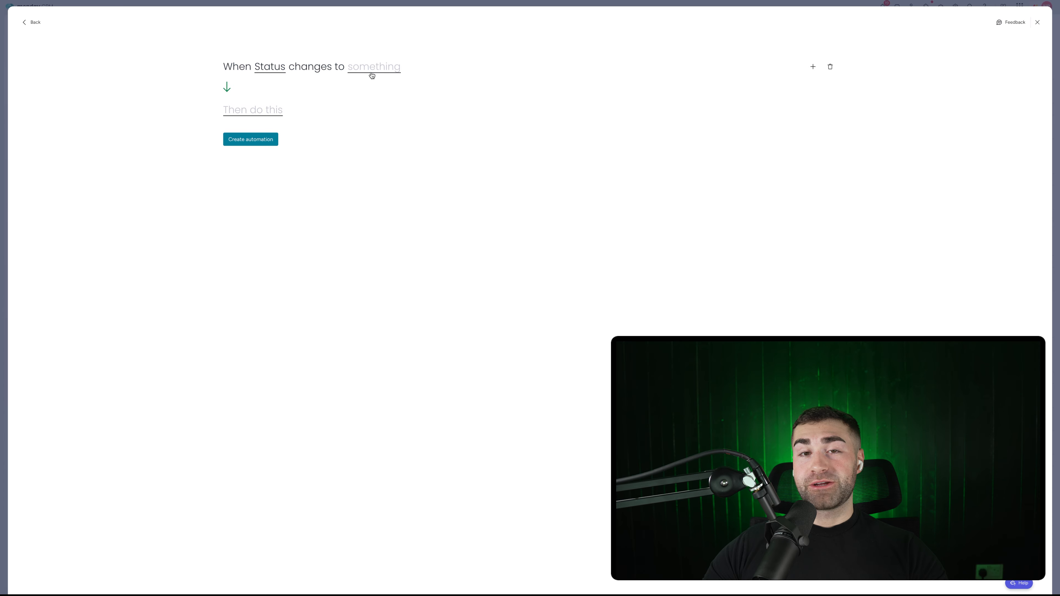
{"action": "left_click", "coordinate": [371, 70]}
{"action": "left_click", "coordinate": [378, 114]}
{"action": "left_click", "coordinate": [259, 113]}
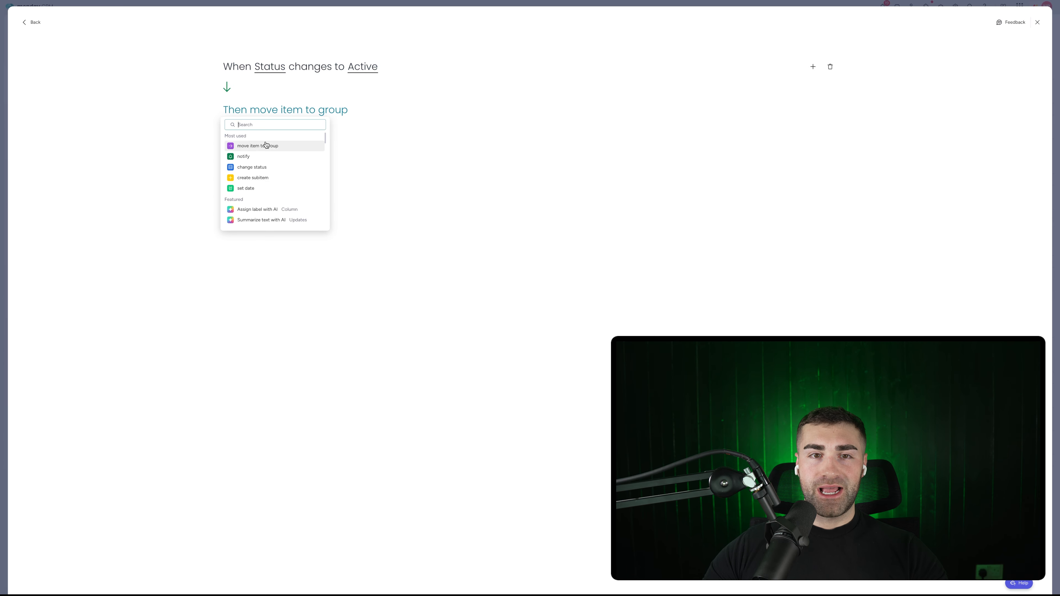
{"action": "left_click", "coordinate": [268, 146]}
{"action": "left_click", "coordinate": [333, 111]}
{"action": "left_click", "coordinate": [329, 158]}
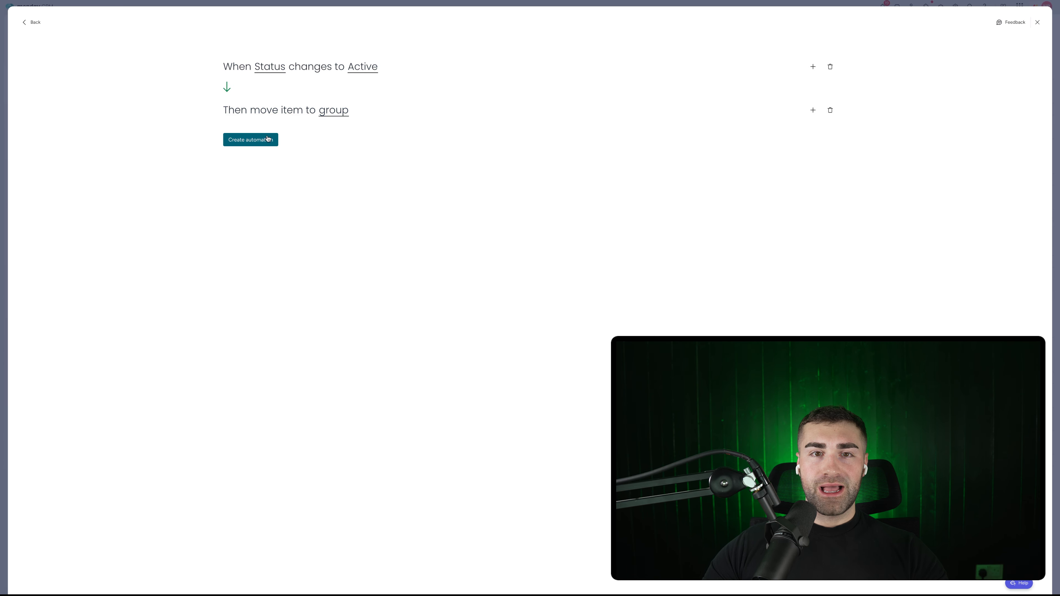
{"action": "left_click", "coordinate": [267, 139]}
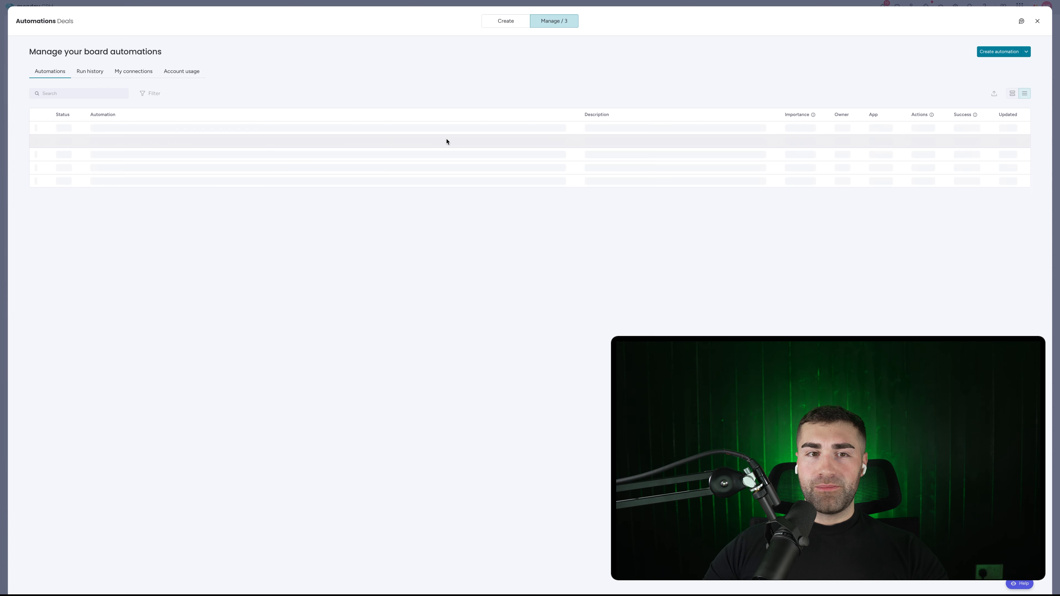
Step: Create an automation that moves an item to the In Negotiation Deals group when Status changes to In Negotiation
{"action": "left_click", "coordinate": [1000, 54]}
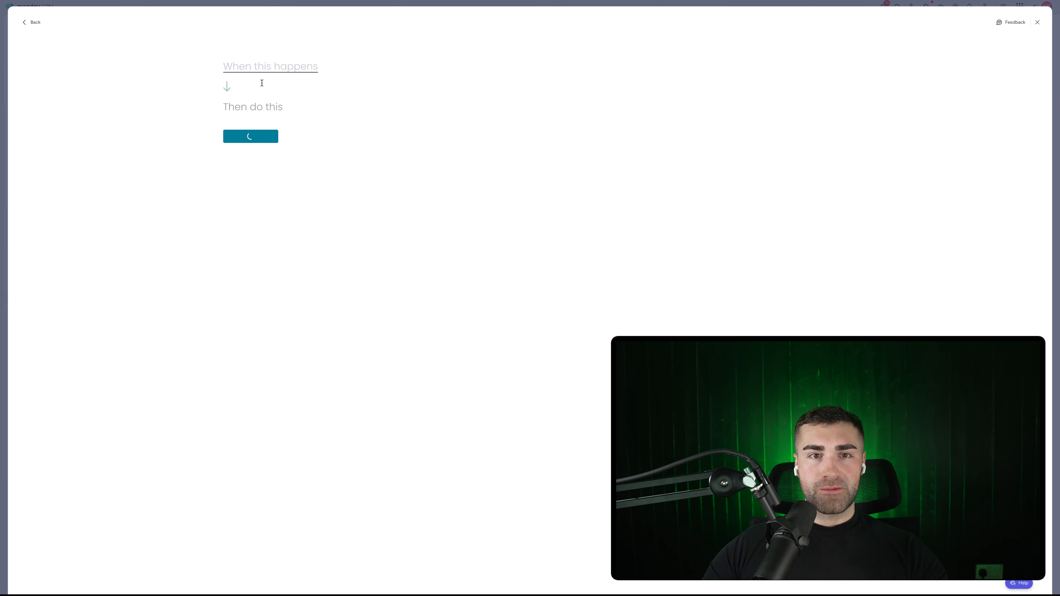
{"action": "left_click", "coordinate": [248, 103]}
{"action": "left_click", "coordinate": [258, 70]}
{"action": "left_click", "coordinate": [276, 95]}
{"action": "left_click", "coordinate": [373, 68]}
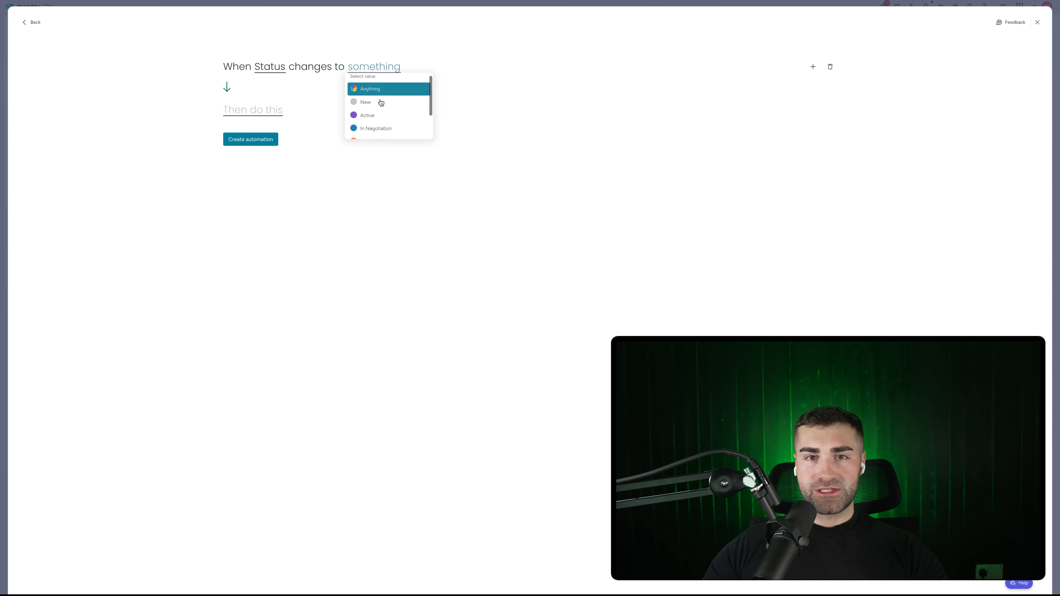
{"action": "left_click", "coordinate": [380, 117]}
{"action": "left_click", "coordinate": [253, 110]}
{"action": "left_click", "coordinate": [258, 144]}
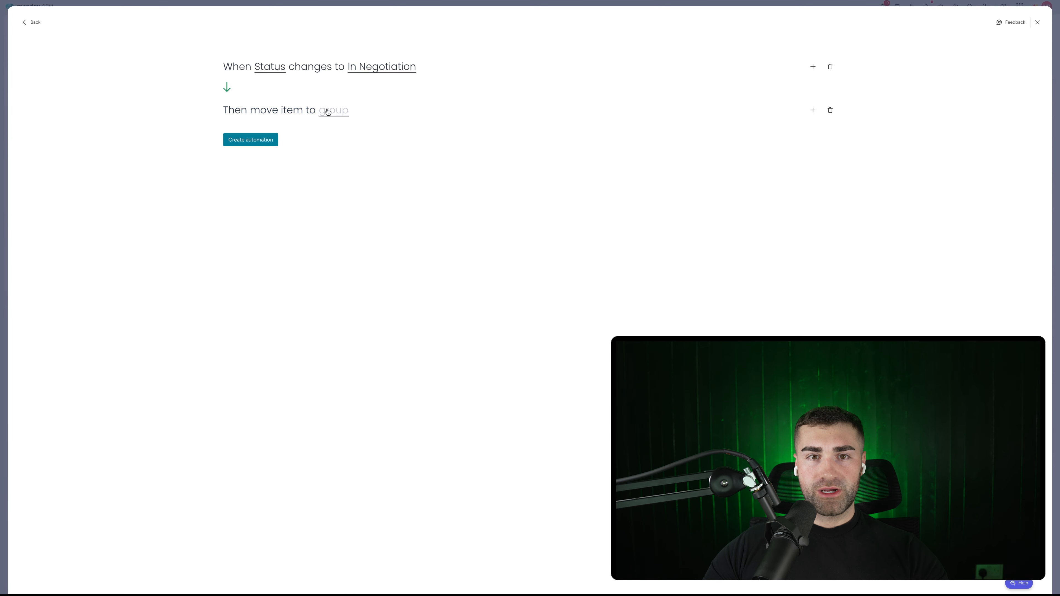
{"action": "left_click", "coordinate": [328, 112]}
{"action": "left_click", "coordinate": [339, 157]}
{"action": "left_click", "coordinate": [267, 140]}
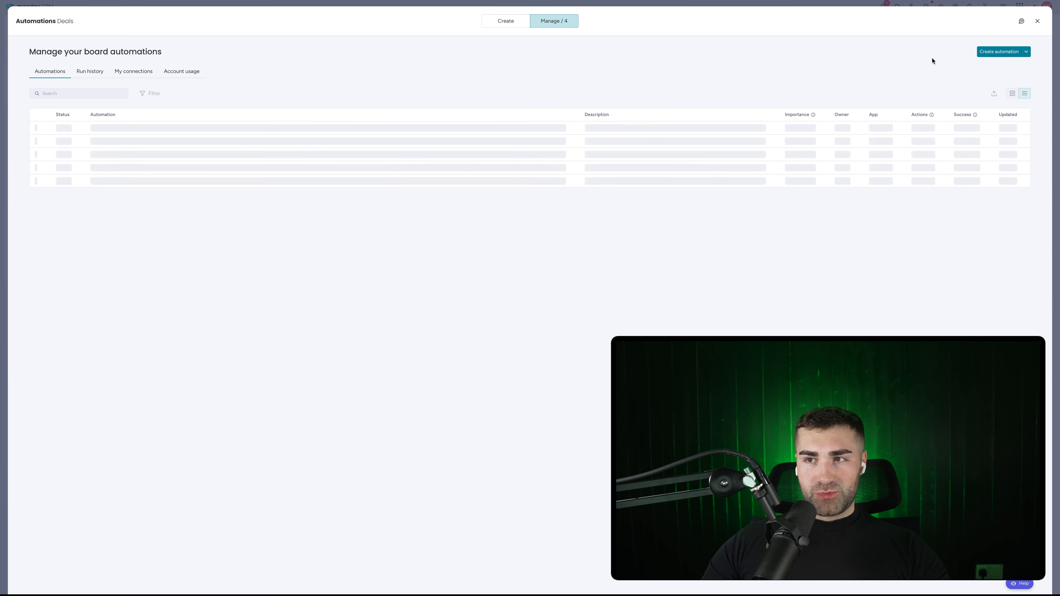
Step: Create an automation that moves an item to the In Contract Deals group when Status changes to In Contract
{"action": "left_click", "coordinate": [1004, 51]}
{"action": "left_click", "coordinate": [288, 71]}
{"action": "left_click", "coordinate": [266, 106]}
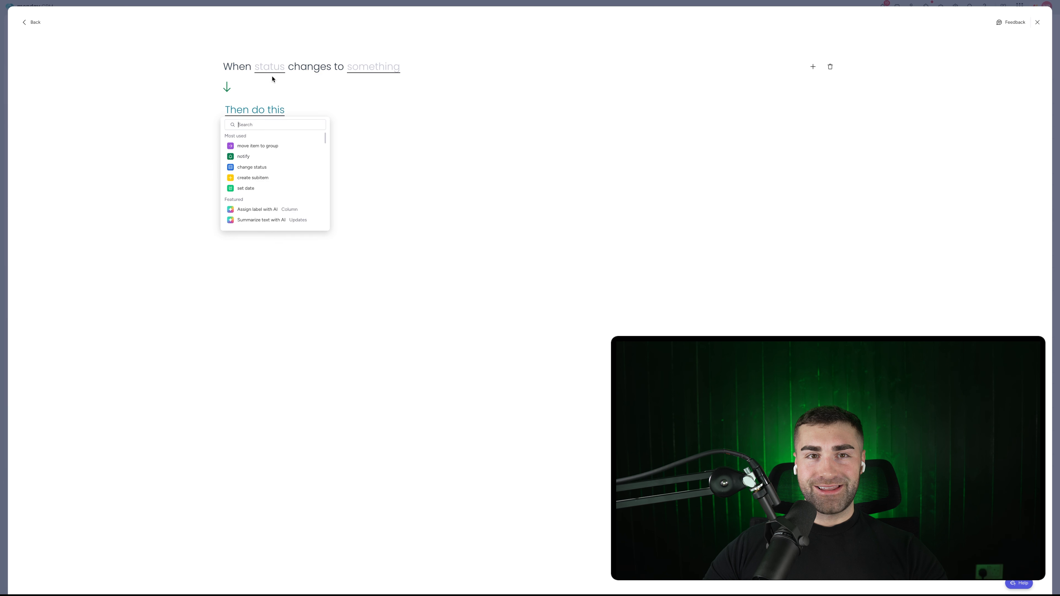
{"action": "left_click", "coordinate": [272, 72]}
{"action": "left_click", "coordinate": [276, 96]}
{"action": "left_click", "coordinate": [366, 73]}
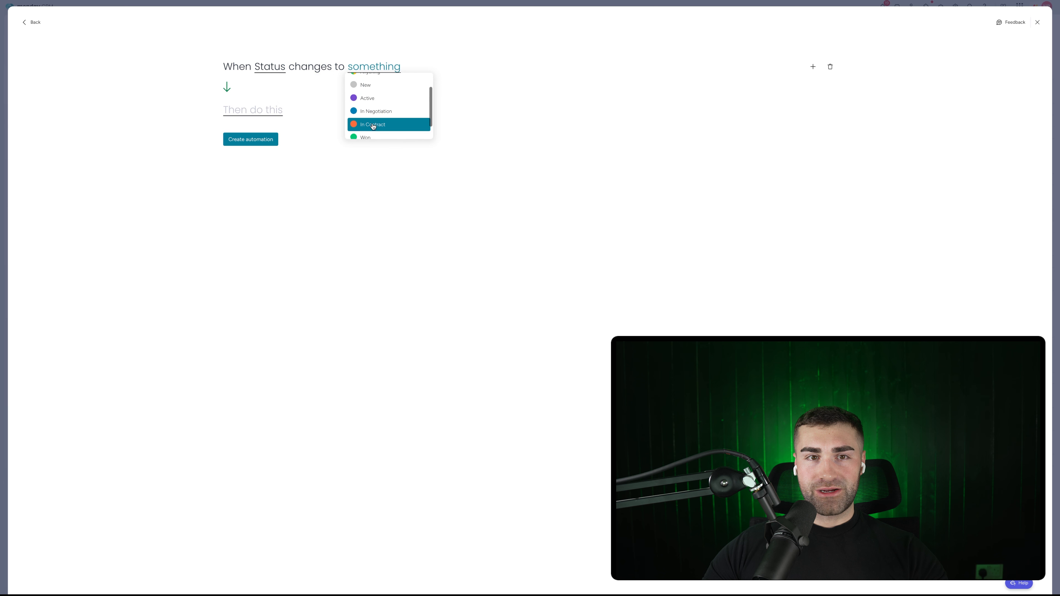
{"action": "left_click", "coordinate": [372, 123]}
{"action": "left_click", "coordinate": [268, 114]}
{"action": "left_click", "coordinate": [271, 145]}
{"action": "left_click", "coordinate": [333, 110]}
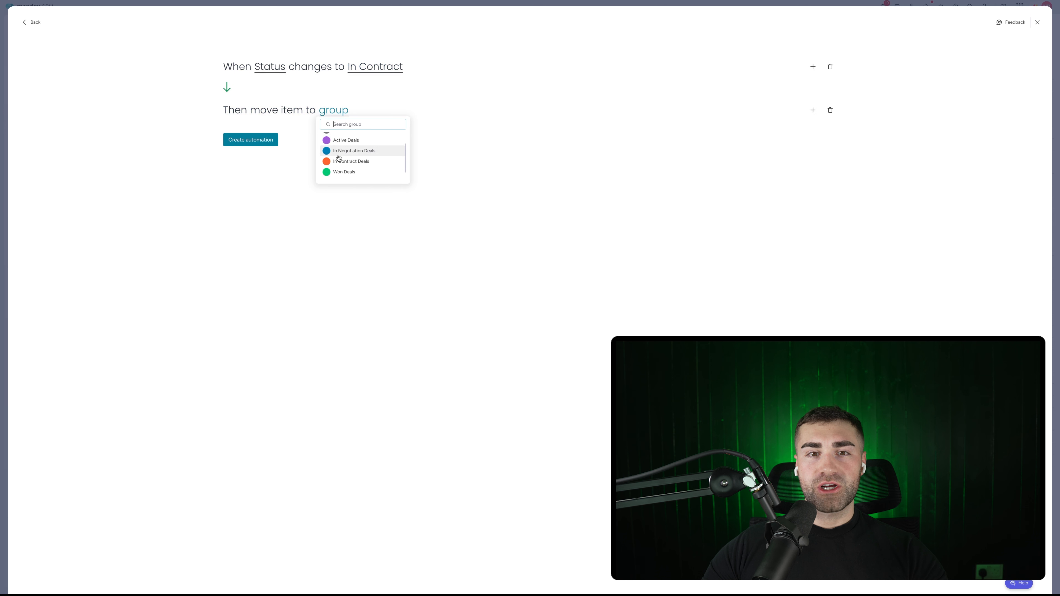
{"action": "left_click", "coordinate": [265, 142]}
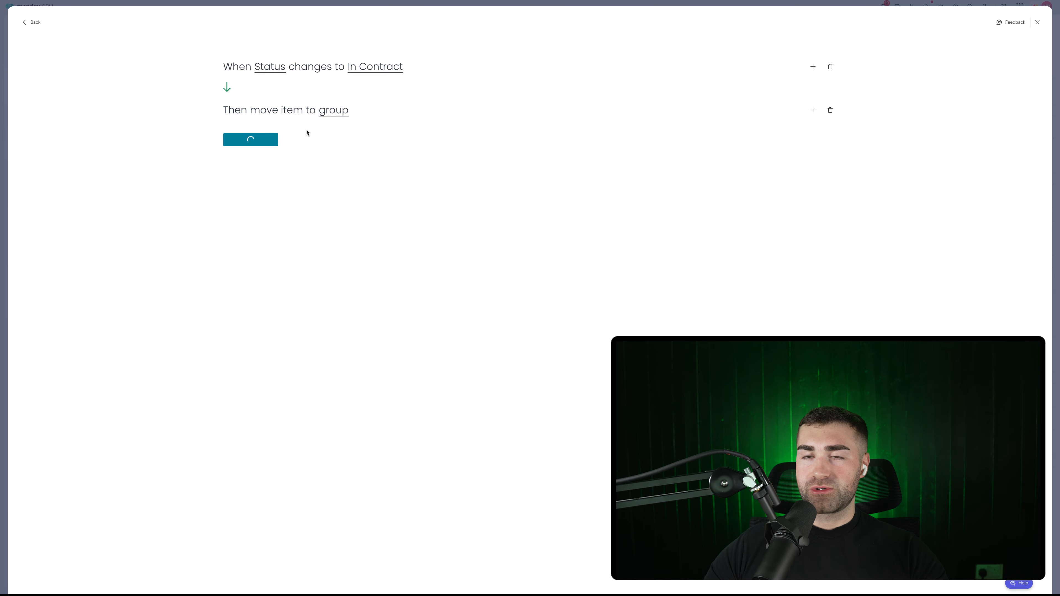
Step: Start an automation that moves an item to the Won Deals group when Status changes to Won
{"action": "left_click", "coordinate": [1000, 52]}
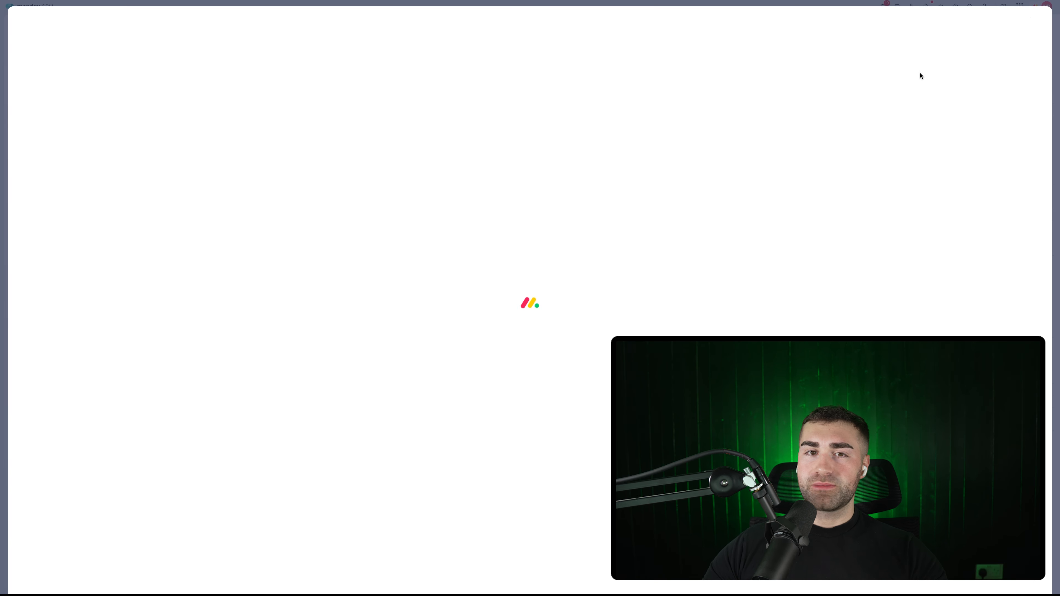
{"action": "left_click", "coordinate": [258, 74]}
{"action": "left_click", "coordinate": [267, 101]}
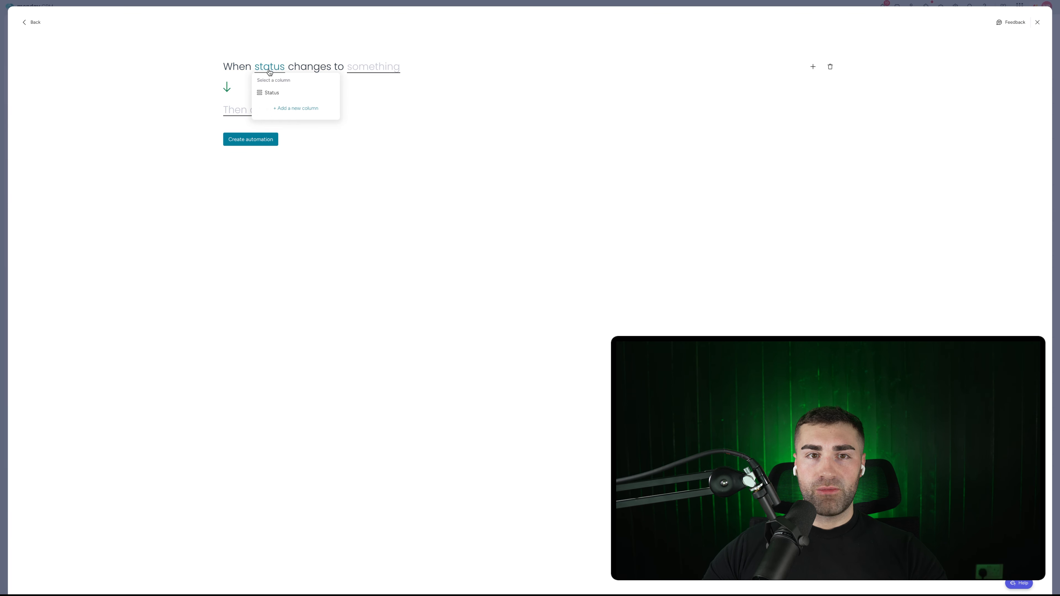
{"action": "left_click", "coordinate": [270, 90]}
{"action": "left_click", "coordinate": [388, 69]}
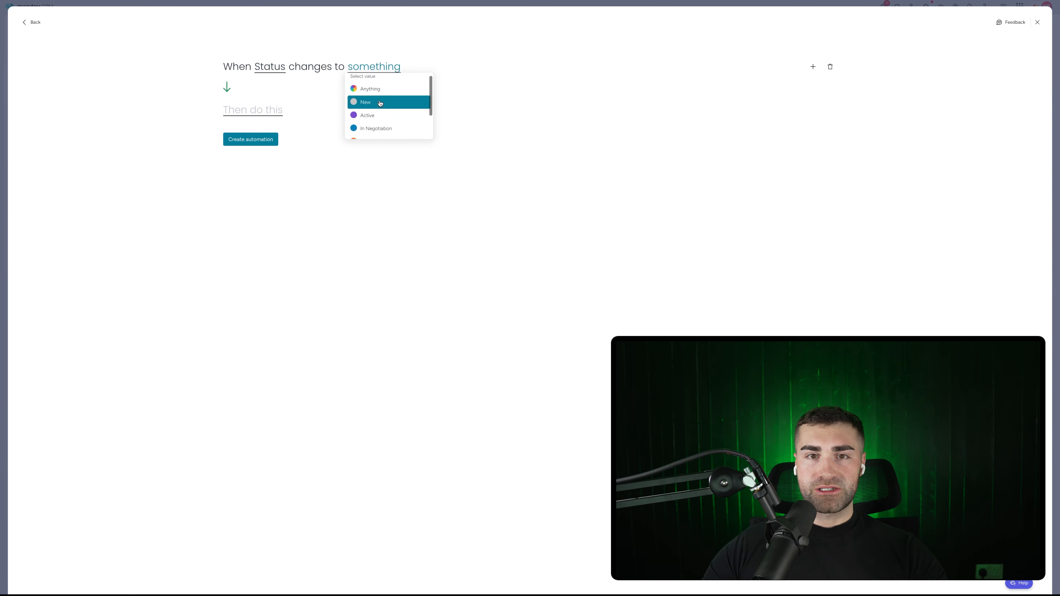
{"action": "left_click", "coordinate": [367, 119]}
{"action": "left_click", "coordinate": [251, 111]}
{"action": "left_click", "coordinate": [258, 140]}
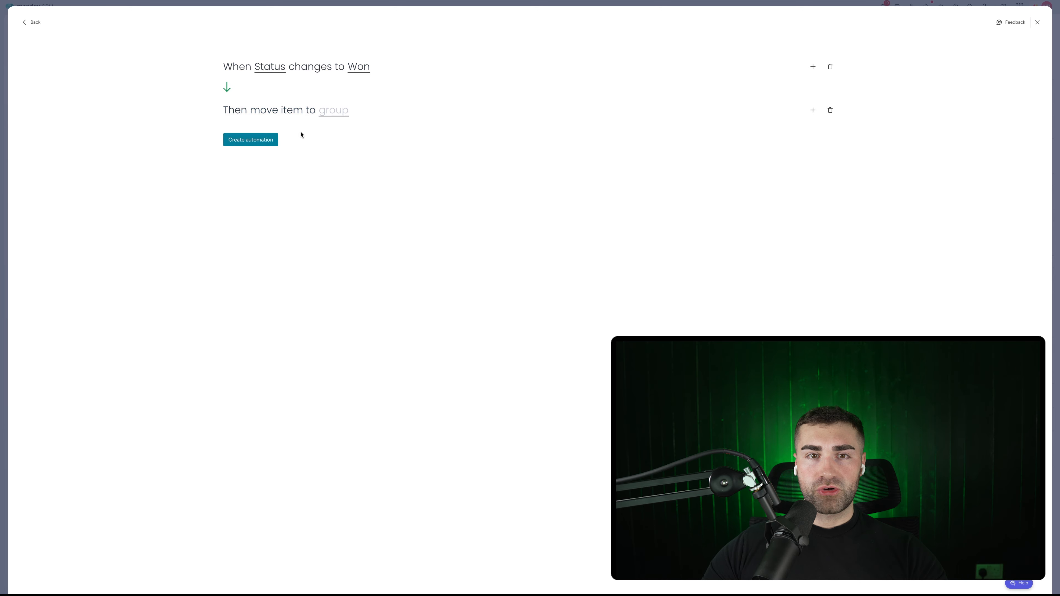
{"action": "left_click", "coordinate": [333, 111]}
{"action": "scroll", "coordinate": [346, 162], "scroll_direction": "down", "scroll_amount": 1}
{"action": "left_click", "coordinate": [343, 177]}
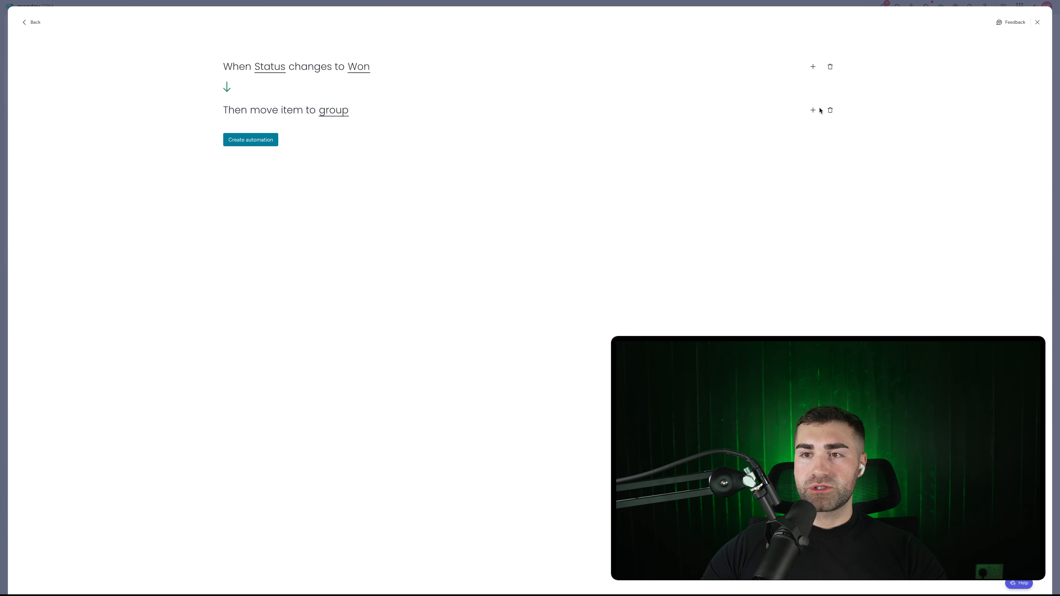
Step: Add a second action to the Won automation that sets Date Closed to today, and create the automation
{"action": "left_click", "coordinate": [814, 111]}
{"action": "type", "text": "set date"}
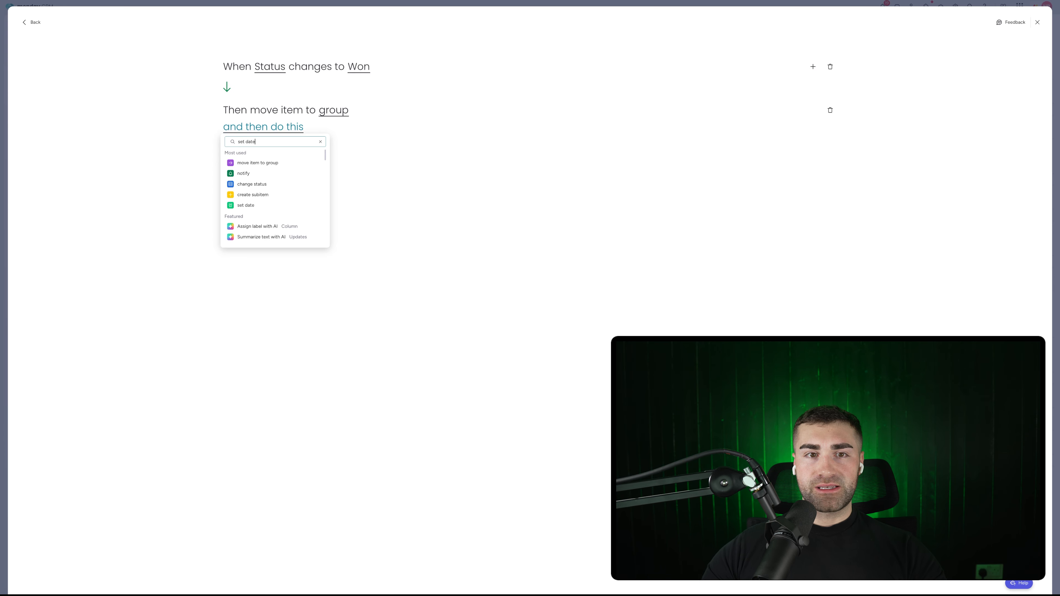
{"action": "left_click", "coordinate": [265, 164]}
{"action": "left_click", "coordinate": [297, 129]}
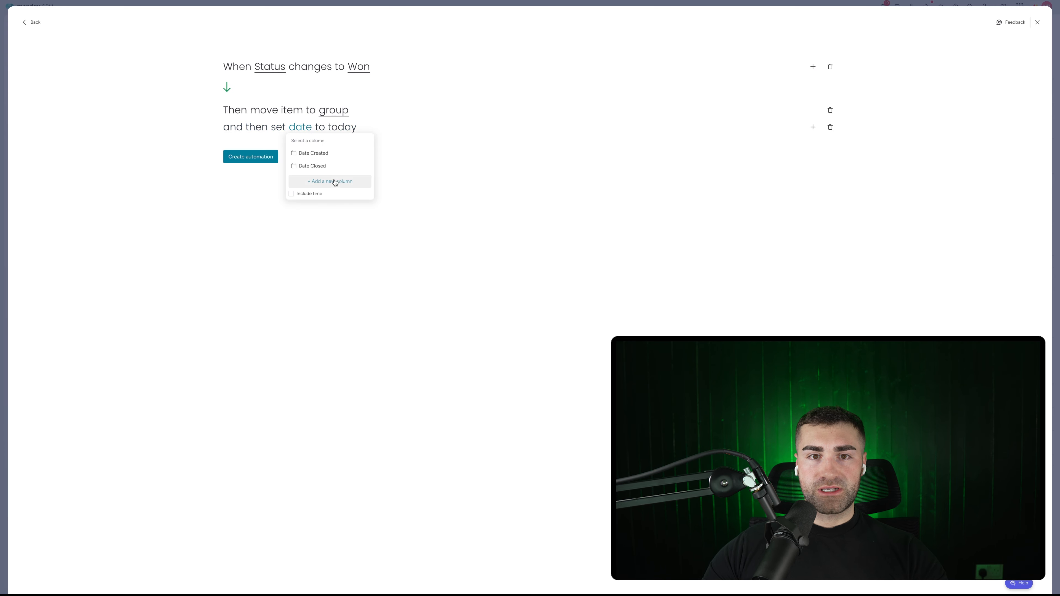
{"action": "left_click", "coordinate": [326, 166]}
{"action": "left_click", "coordinate": [250, 157]}
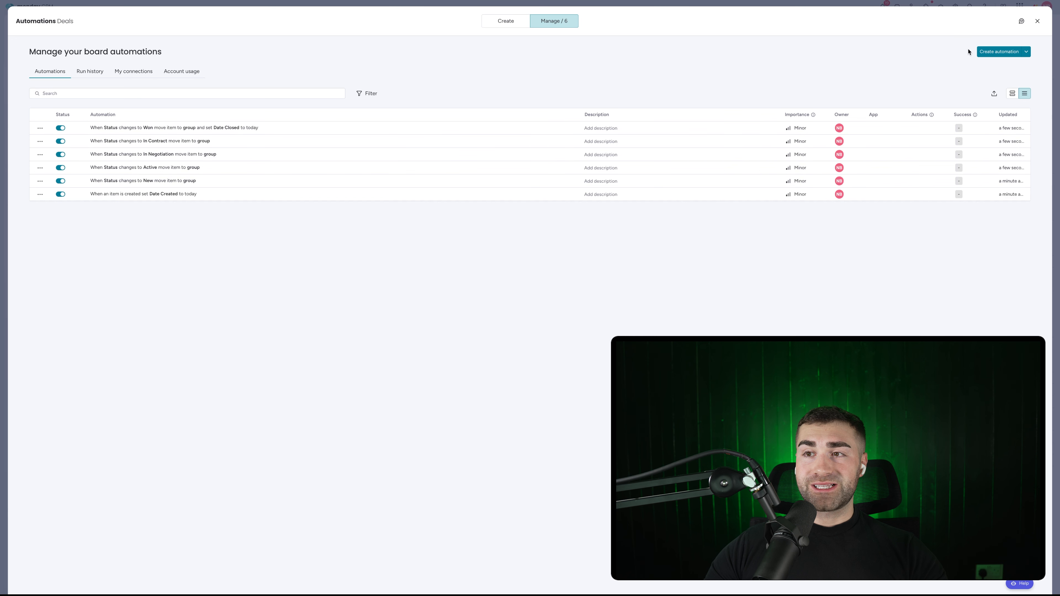
Step: Start an automation that moves an item to the Lost Deals group when Status changes to Lost
{"action": "left_click", "coordinate": [1002, 51]}
{"action": "left_click", "coordinate": [232, 72]}
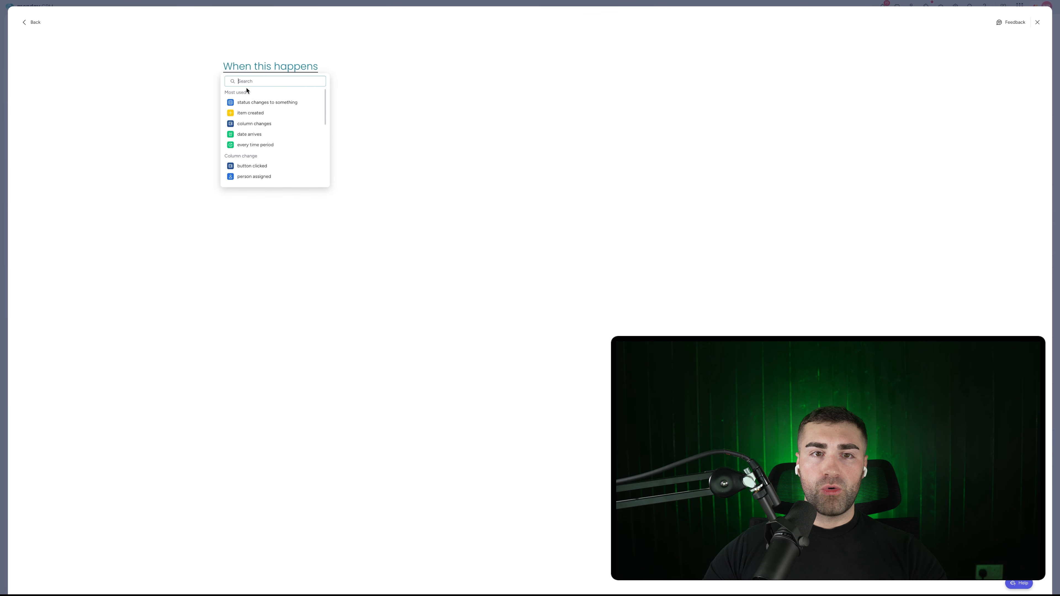
{"action": "left_click", "coordinate": [249, 101]}
{"action": "left_click", "coordinate": [268, 97]}
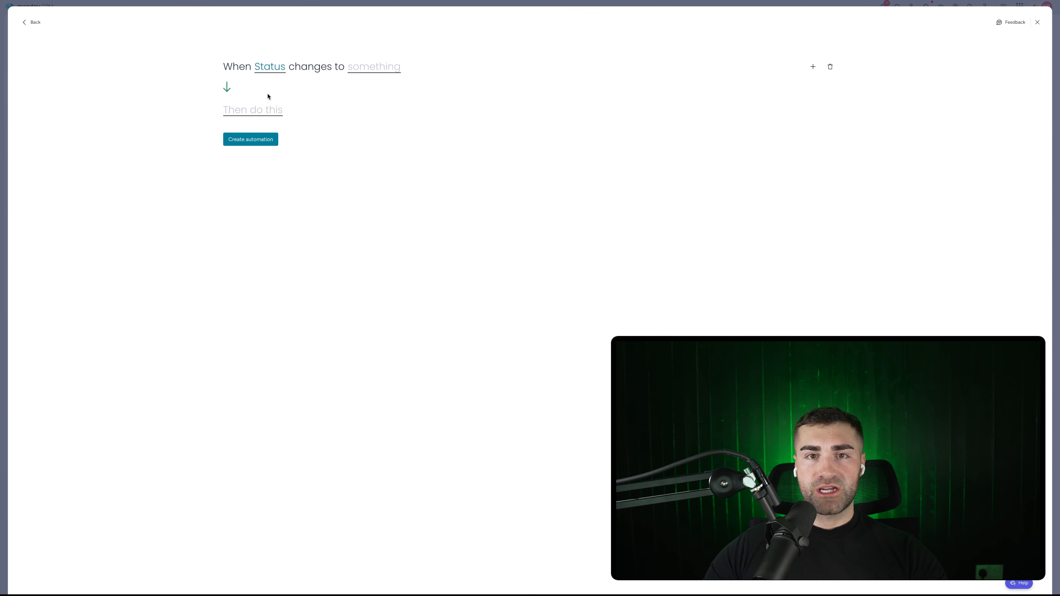
{"action": "left_click", "coordinate": [391, 77]}
{"action": "left_click", "coordinate": [386, 132]}
{"action": "left_click", "coordinate": [281, 111]}
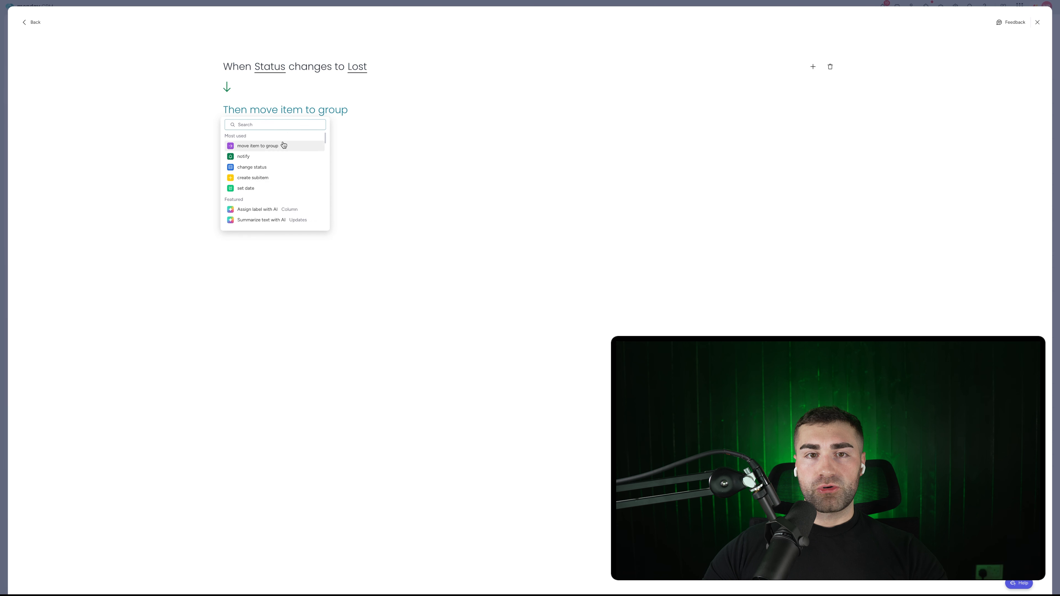
{"action": "left_click", "coordinate": [283, 145]}
{"action": "left_click", "coordinate": [329, 111]}
{"action": "left_click", "coordinate": [740, 115]}
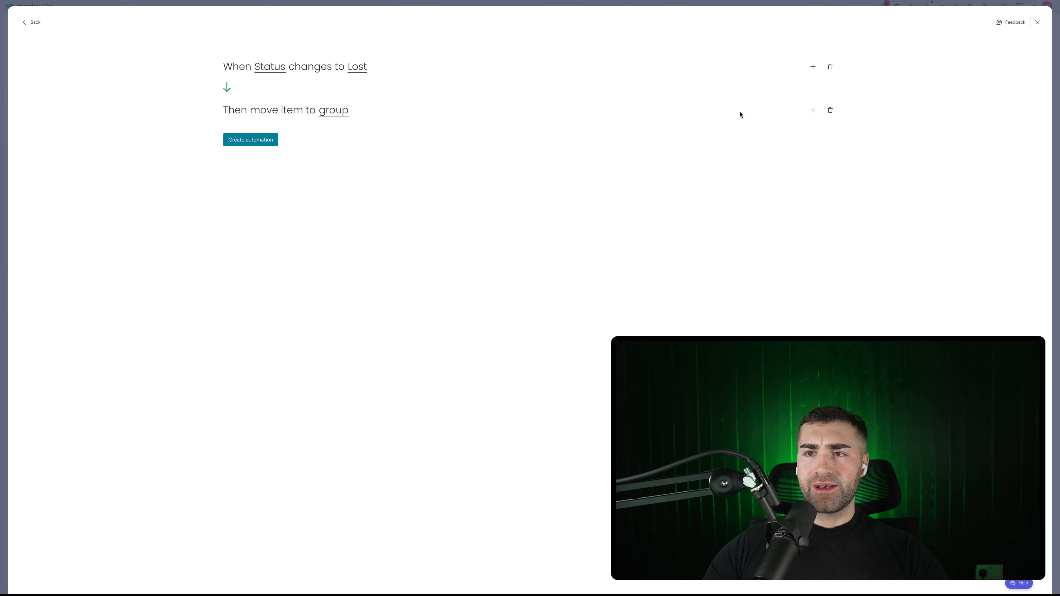
Step: Add a set date action for Date Closed to the Lost automation, create it and return to the Deals board
{"action": "left_click", "coordinate": [810, 110]}
{"action": "type", "text": "set"}
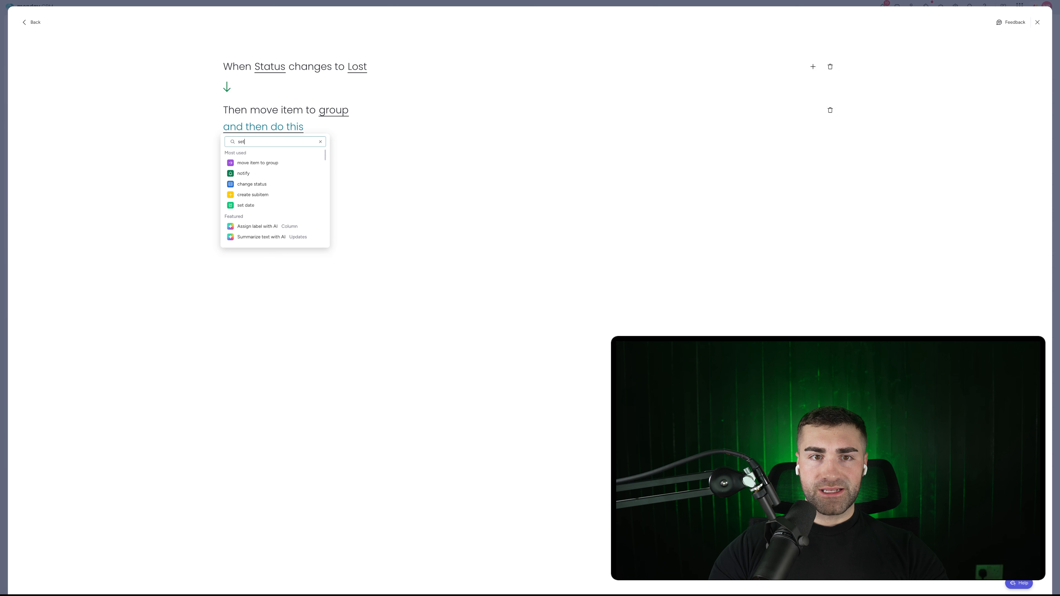
{"action": "type", "text": " date"}
{"action": "left_click", "coordinate": [249, 162]}
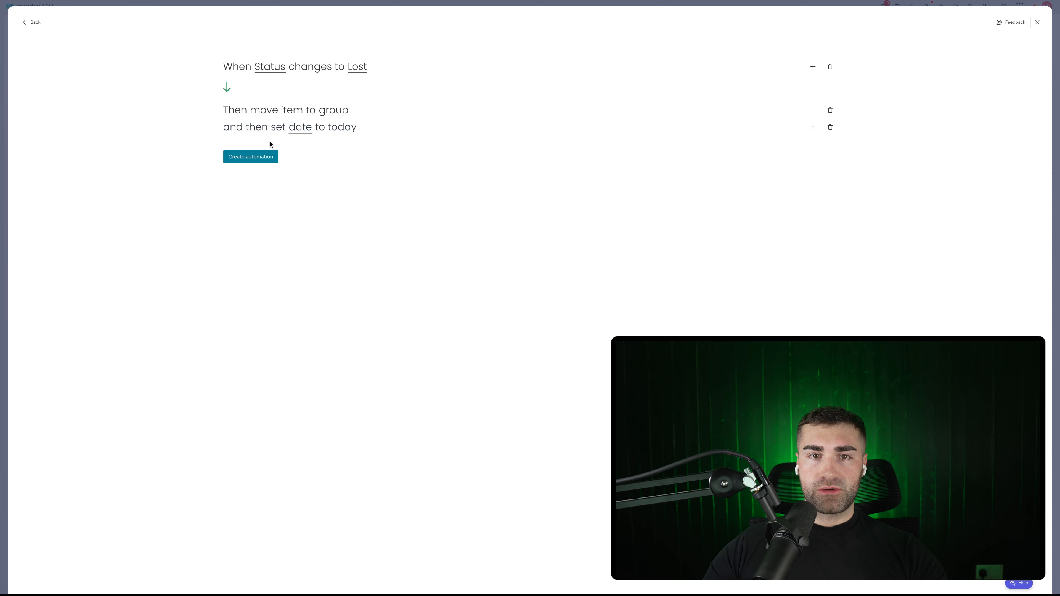
{"action": "left_click", "coordinate": [309, 125]}
{"action": "left_click", "coordinate": [309, 169]}
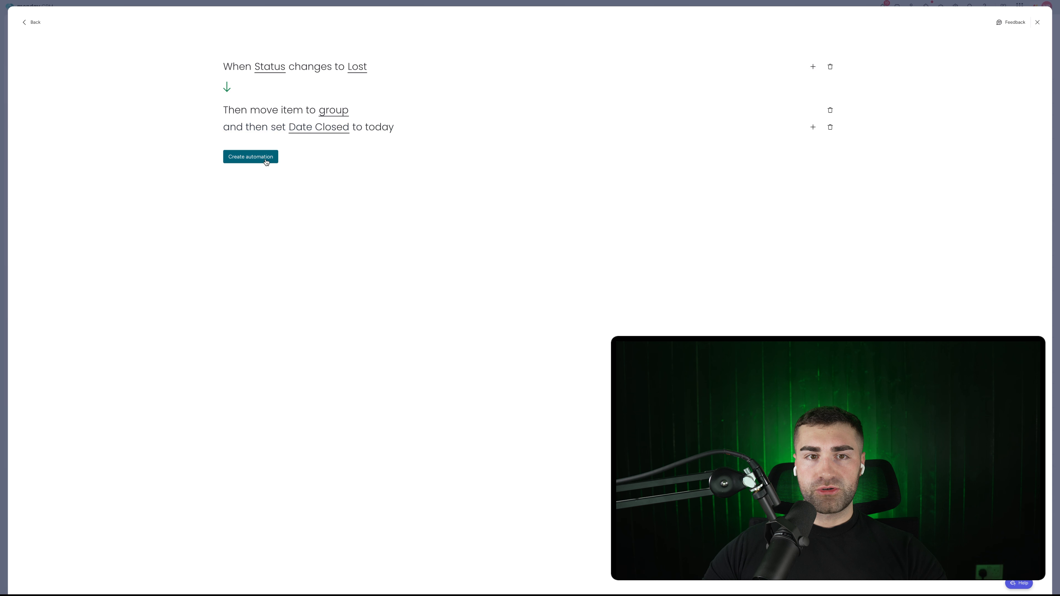
{"action": "left_click", "coordinate": [266, 162]}
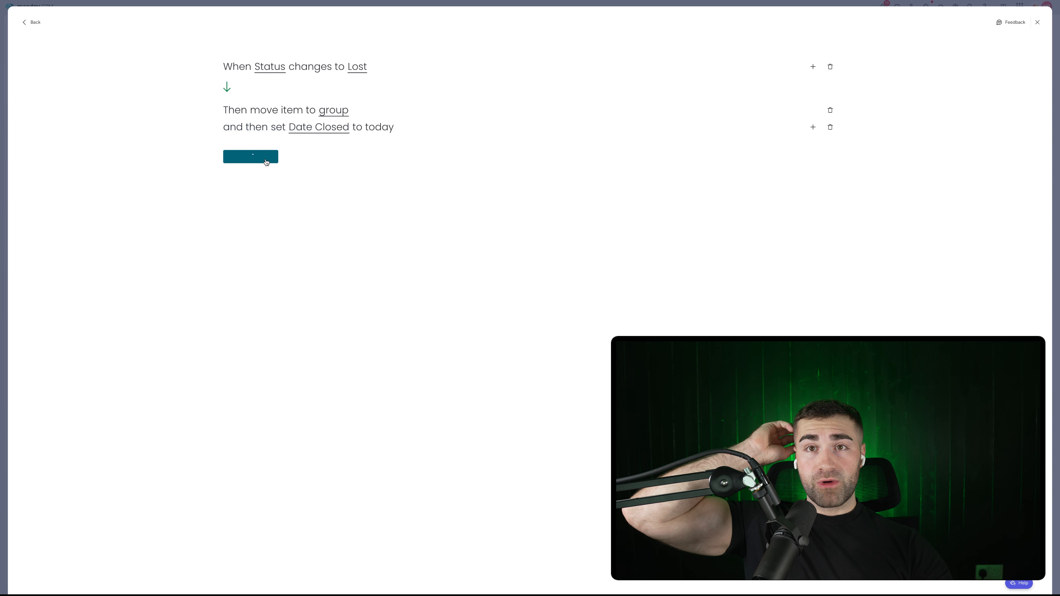
{"action": "key", "text": "Escape"}
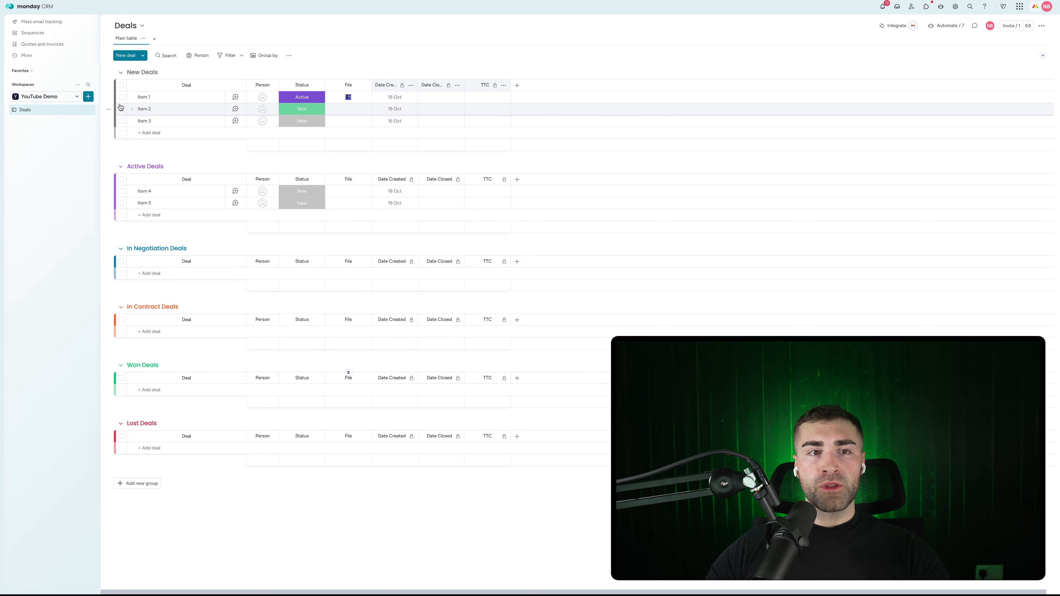
Step: Create a Main board named Accounts in the YouTube Demo workspace, managing a custom item type called Accounts
{"action": "left_click", "coordinate": [88, 98]}
{"action": "left_click", "coordinate": [121, 122]}
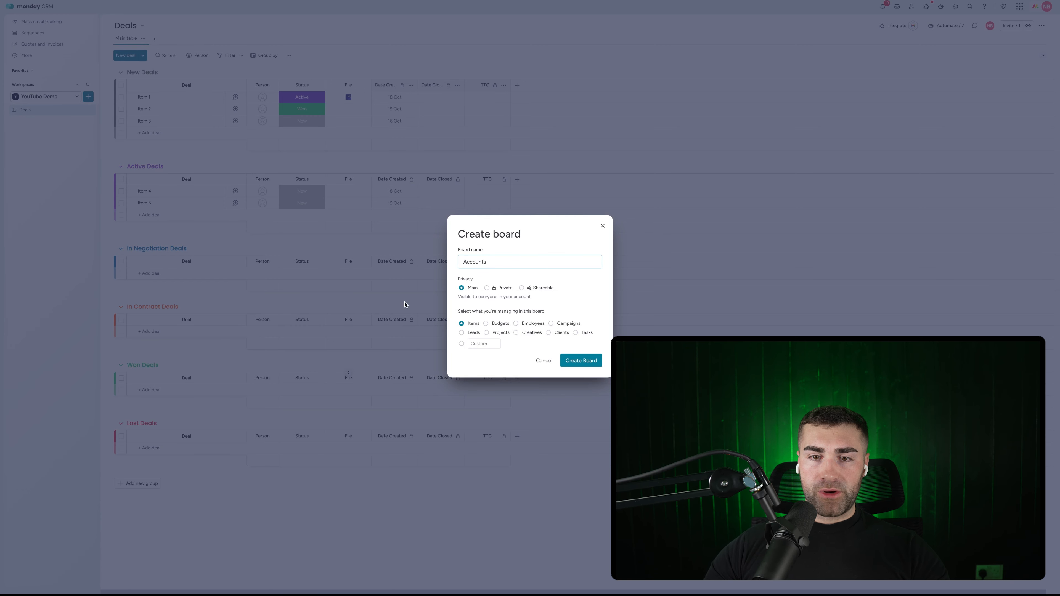
{"action": "left_click", "coordinate": [474, 343]}
{"action": "type", "text": "Accounts"}
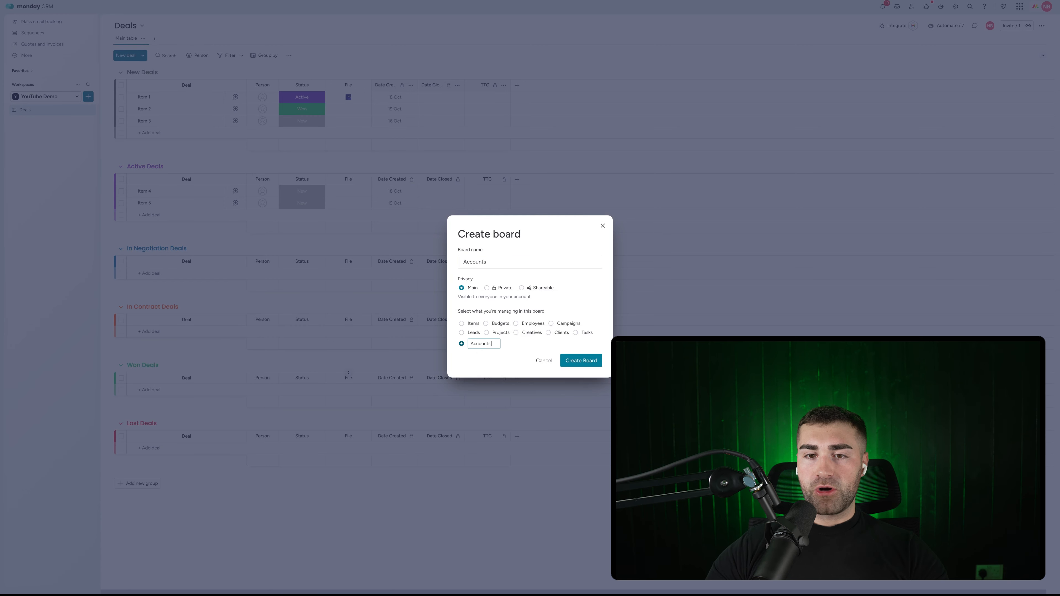
{"action": "left_click", "coordinate": [571, 360]}
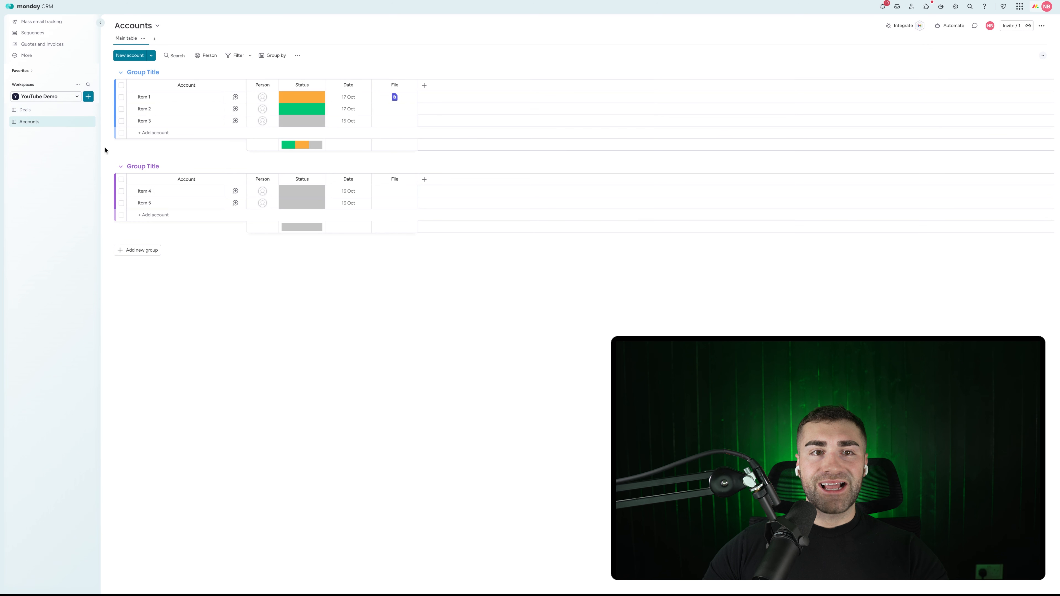
Step: Delete the second group on the Accounts board and rename the remaining group All Accounts
{"action": "left_click", "coordinate": [109, 167]}
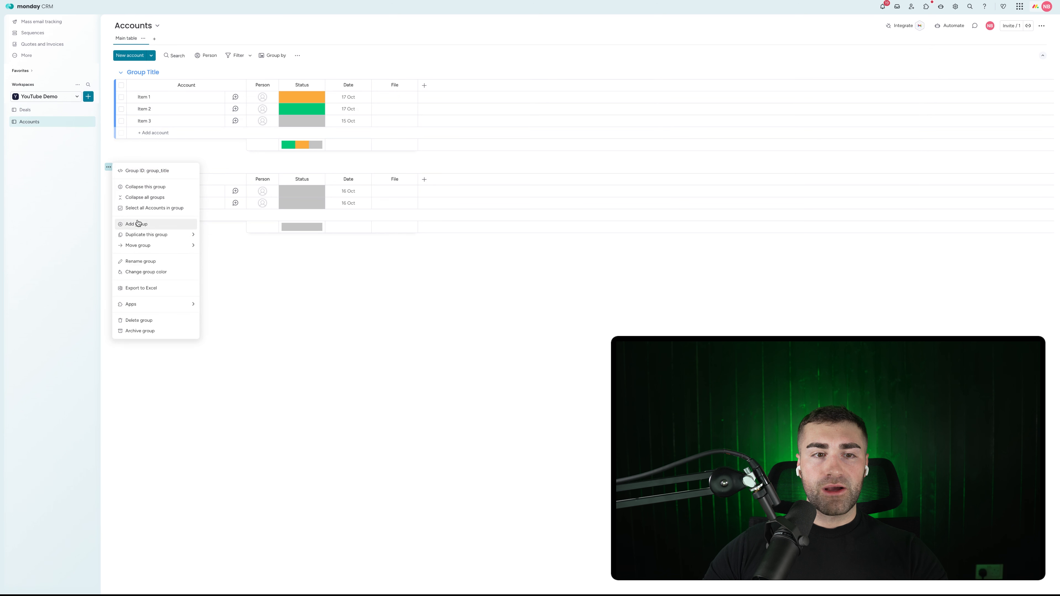
{"action": "left_click", "coordinate": [138, 321]}
{"action": "left_click", "coordinate": [601, 309]}
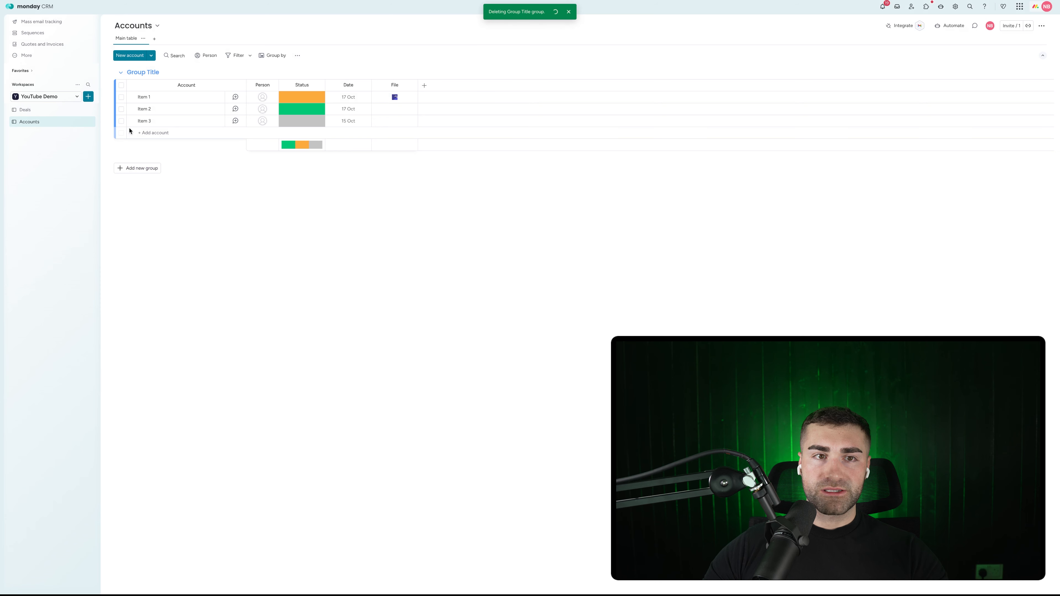
{"action": "left_click", "coordinate": [141, 71]}
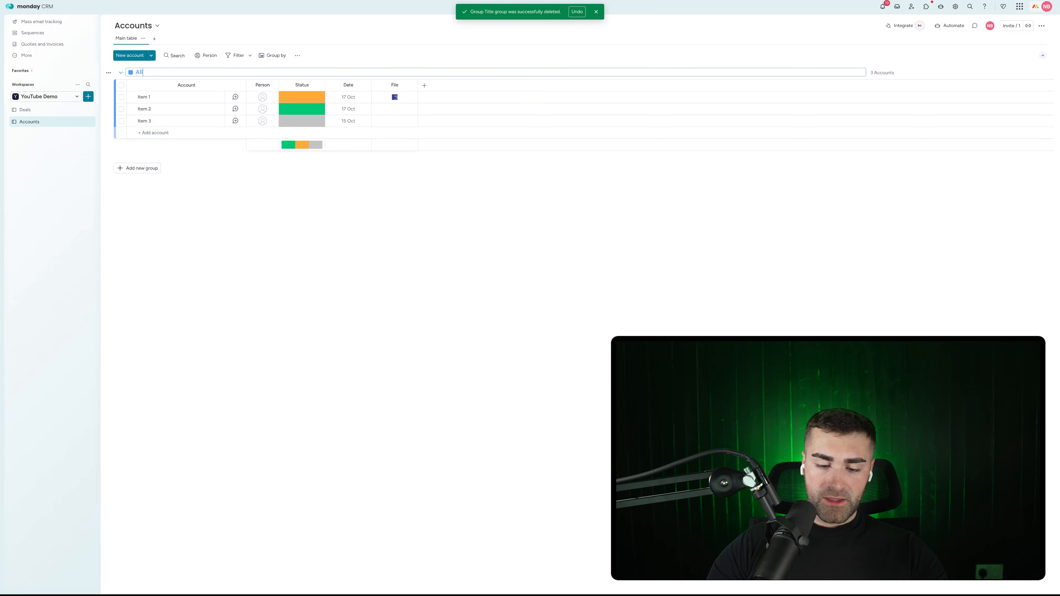
{"action": "key", "text": "Return"}
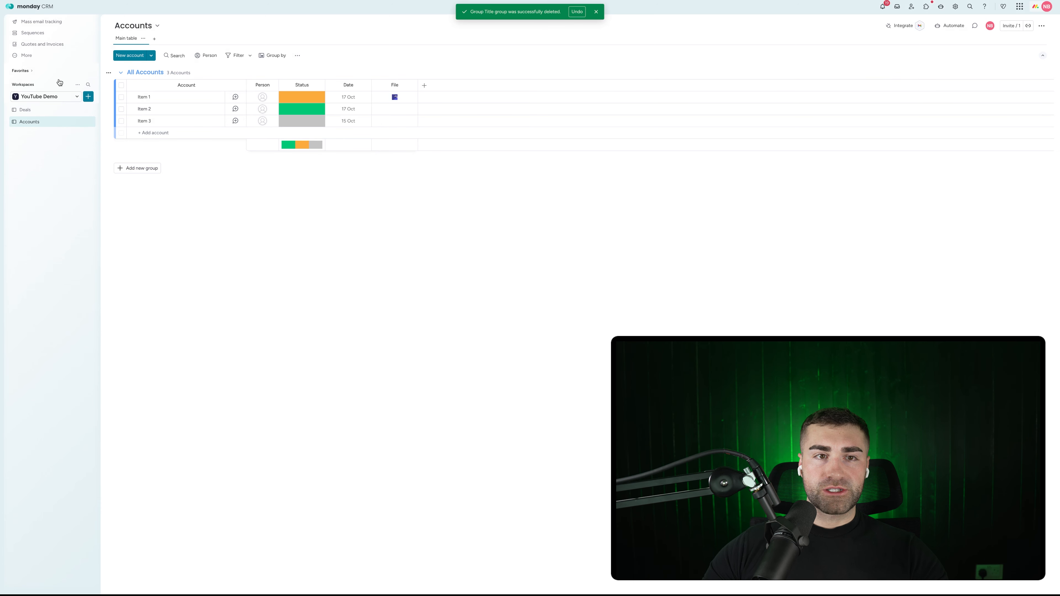
Step: Rename the first account in the All Accounts group as CRMCrew Limited
{"action": "left_click", "coordinate": [143, 95]}
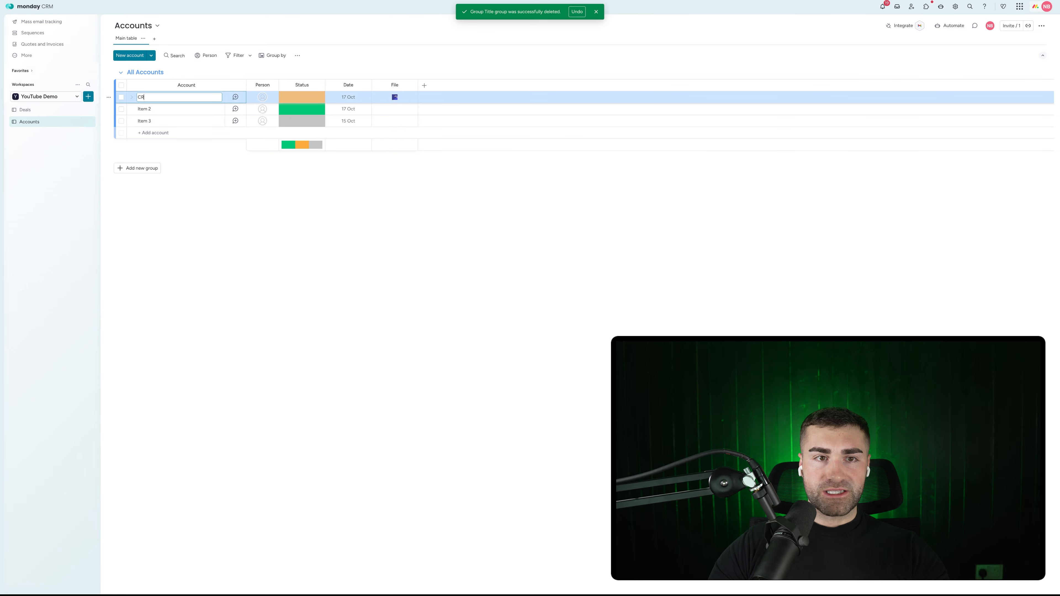
{"action": "type", "text": "CRMCrew Limited"}
{"action": "key", "text": "Return"}
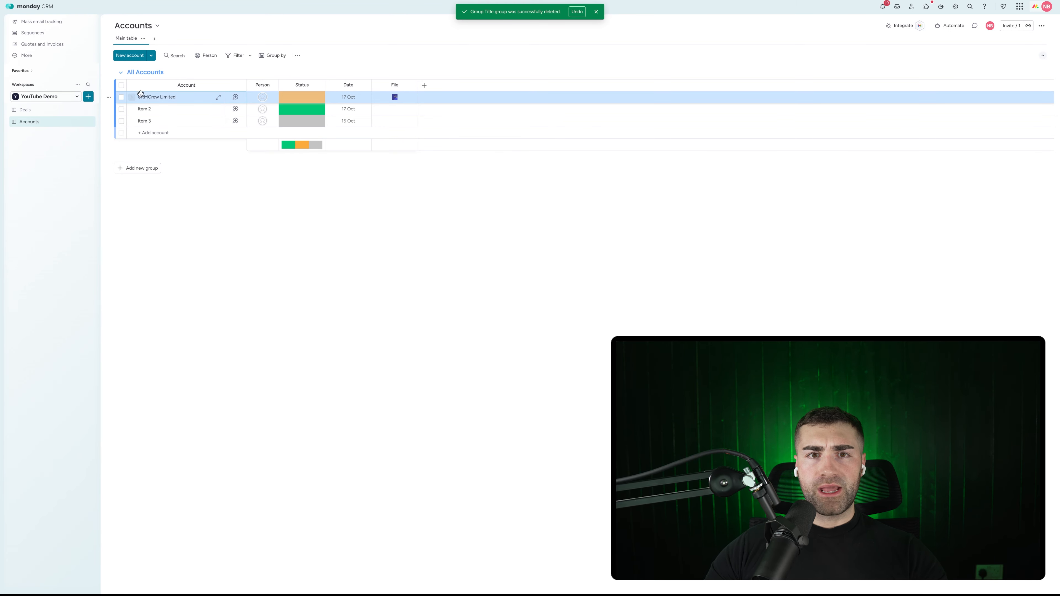
Step: Delete the Date and File columns from the Accounts board
{"action": "left_click", "coordinate": [365, 85]}
{"action": "left_click", "coordinate": [388, 269]}
{"action": "left_click", "coordinate": [609, 51]}
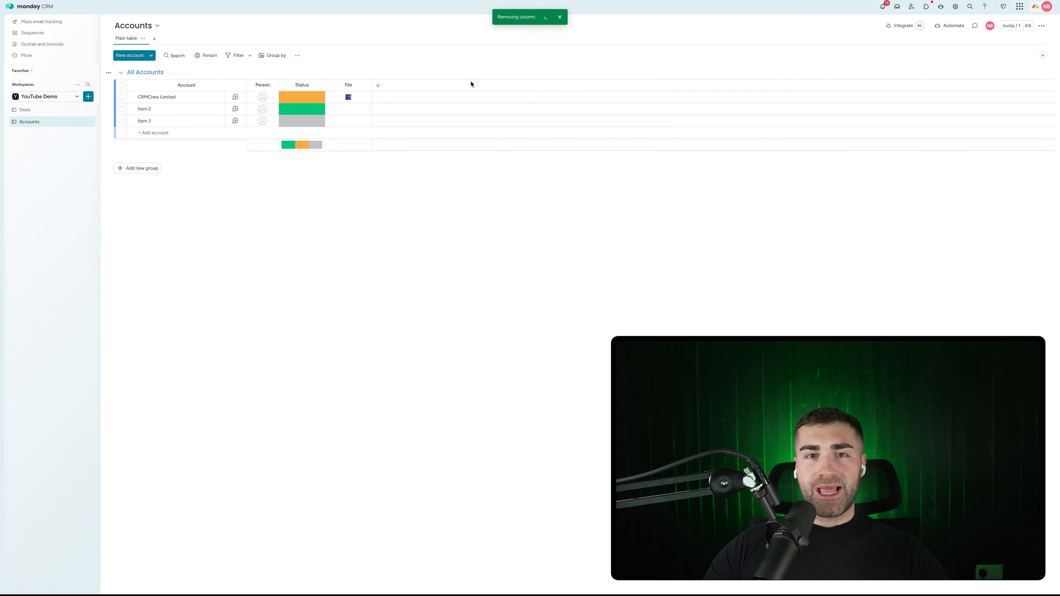
{"action": "left_click", "coordinate": [365, 85]}
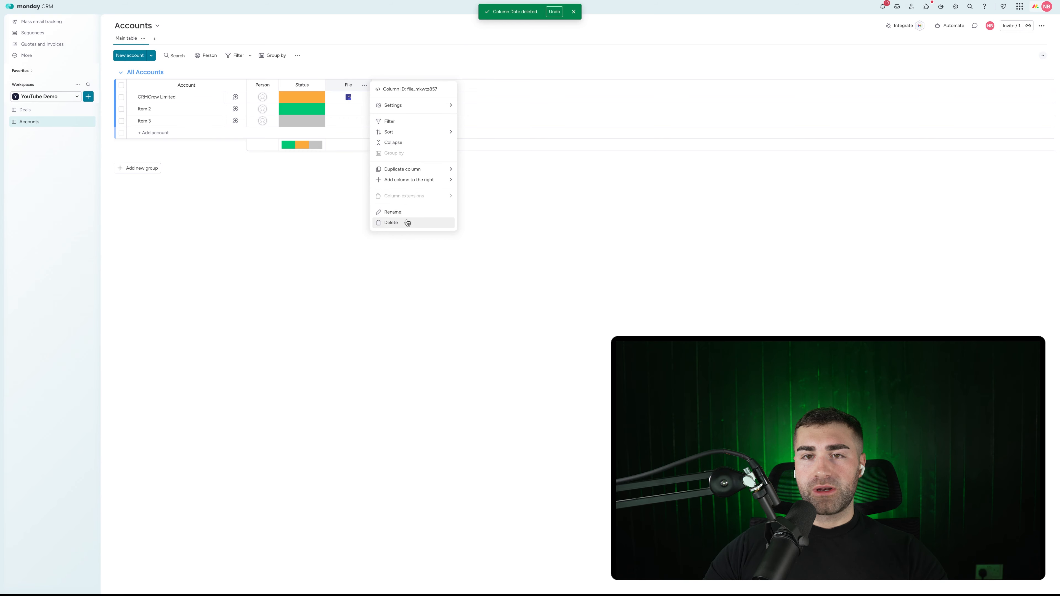
{"action": "left_click", "coordinate": [407, 224]}
{"action": "left_click", "coordinate": [609, 50]}
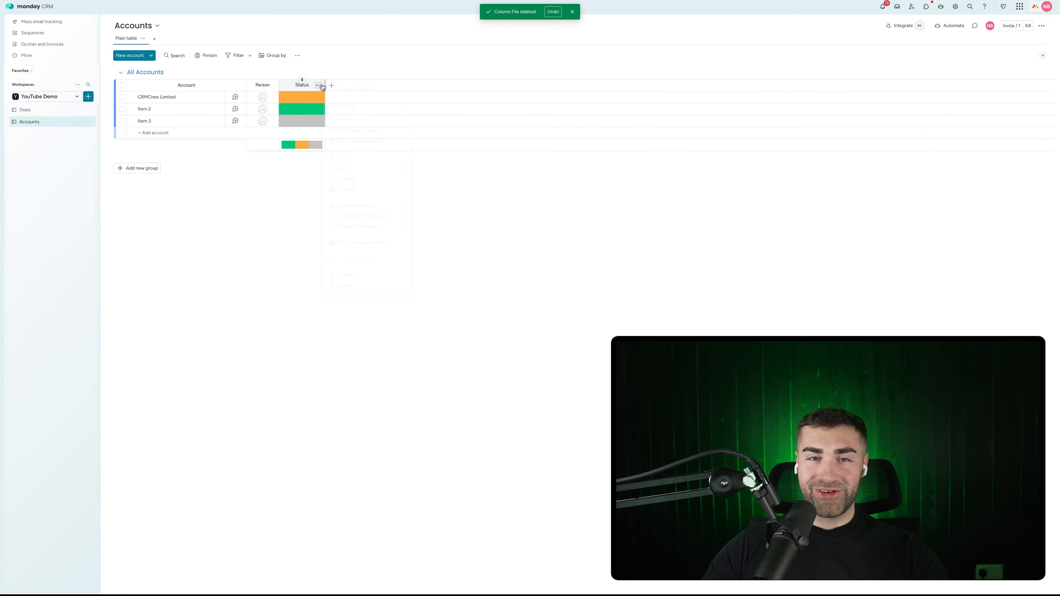
Step: Delete the Status and Person columns from the Accounts board
{"action": "left_click", "coordinate": [318, 85]}
{"action": "left_click", "coordinate": [350, 285]}
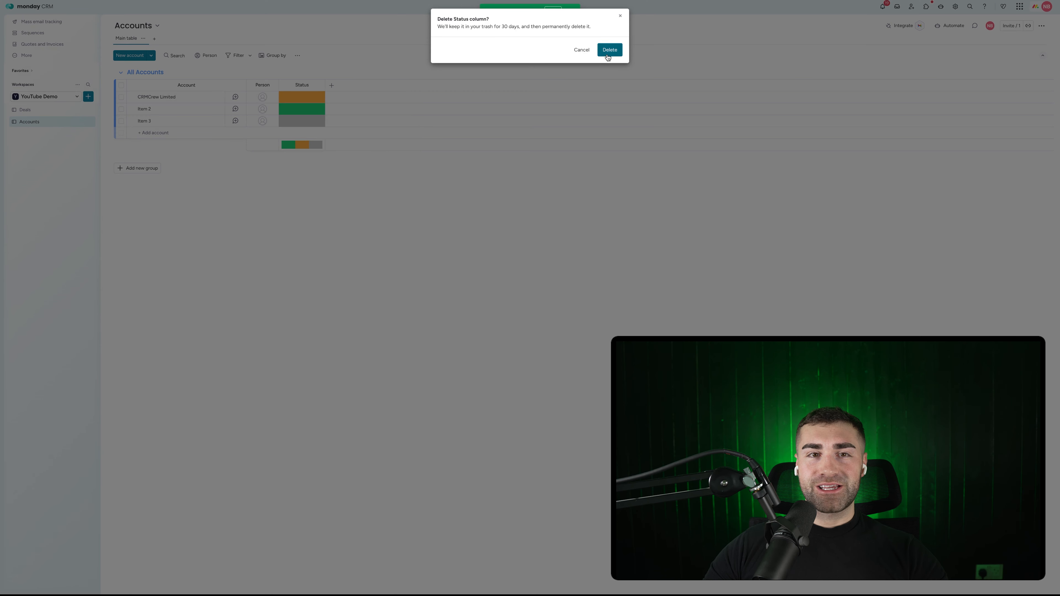
{"action": "left_click", "coordinate": [609, 49]}
{"action": "left_click", "coordinate": [274, 85]}
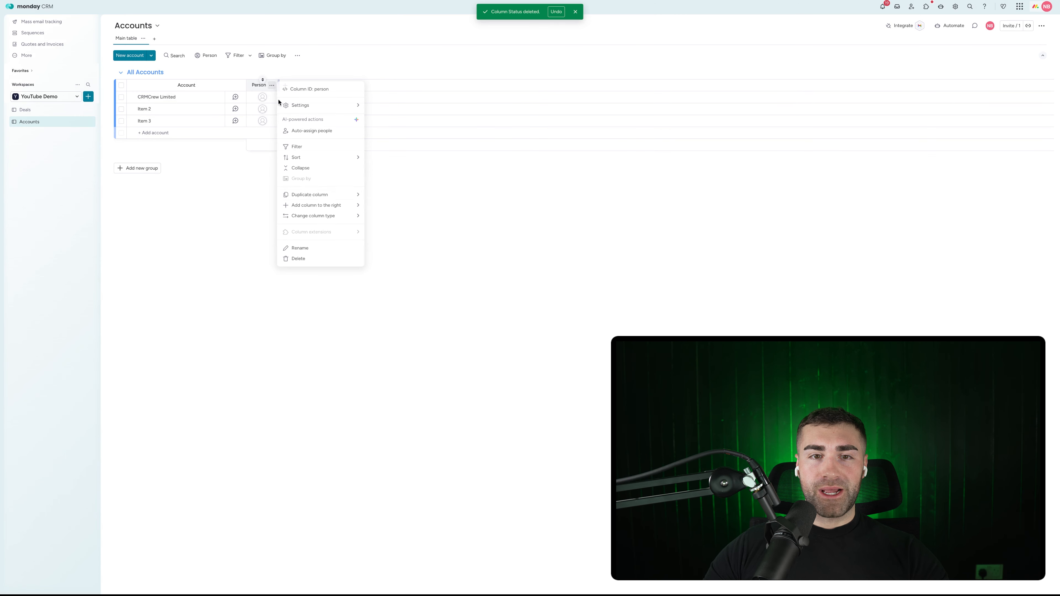
{"action": "left_click", "coordinate": [302, 261]}
{"action": "left_click", "coordinate": [610, 50]}
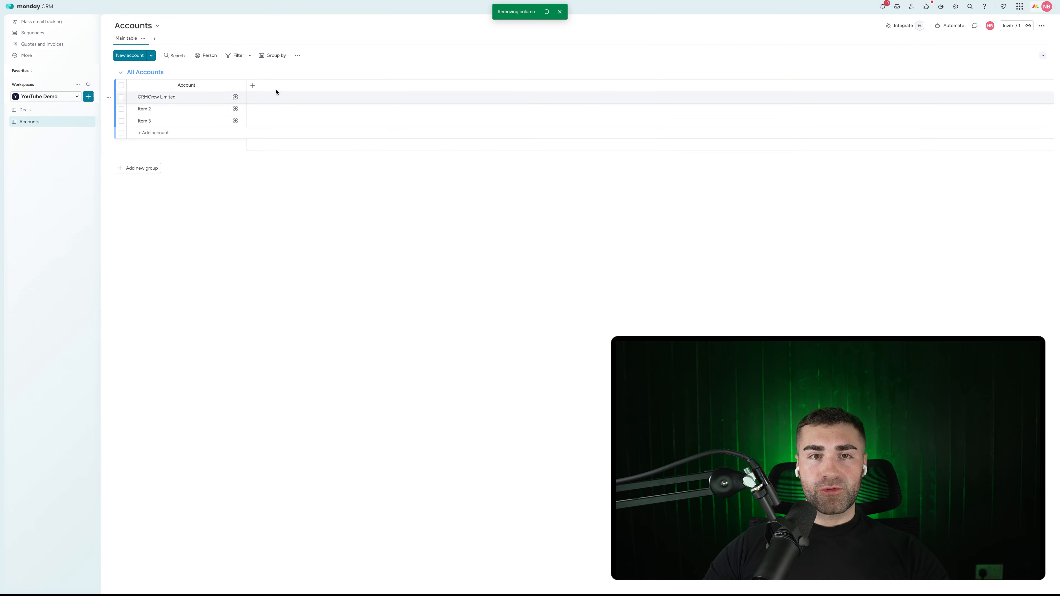
Step: Add a text column to the Accounts board and name it POC
{"action": "left_click", "coordinate": [252, 86]}
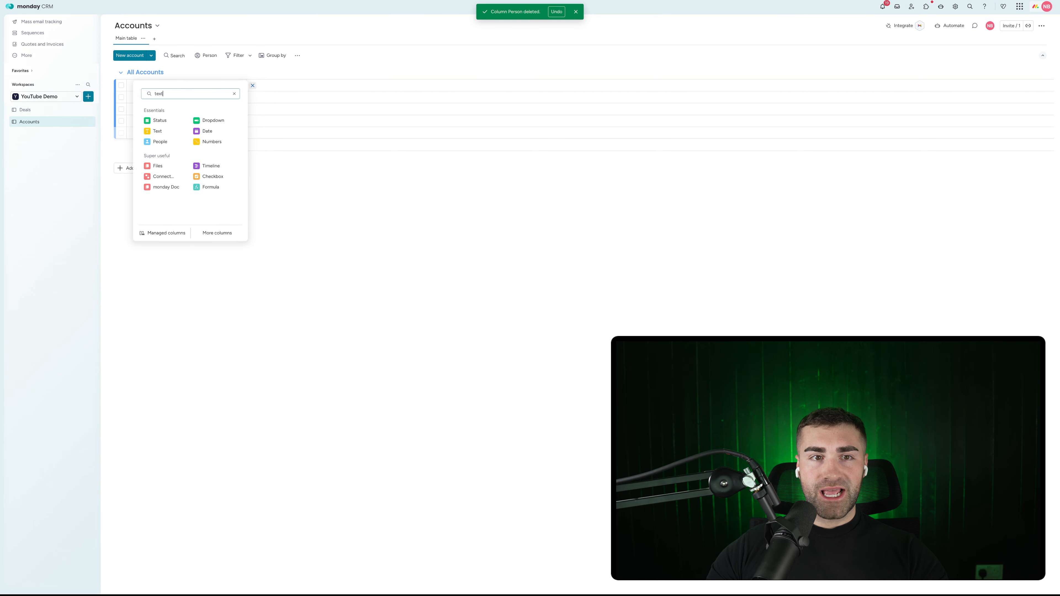
{"action": "left_click", "coordinate": [154, 131]}
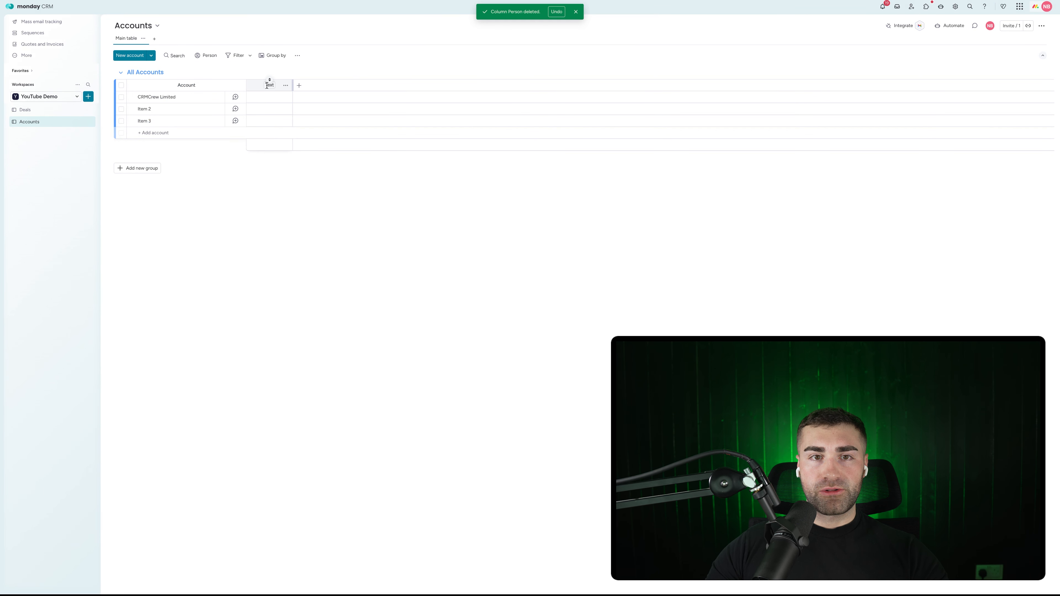
{"action": "left_click", "coordinate": [267, 85]}
{"action": "key", "text": "Return"}
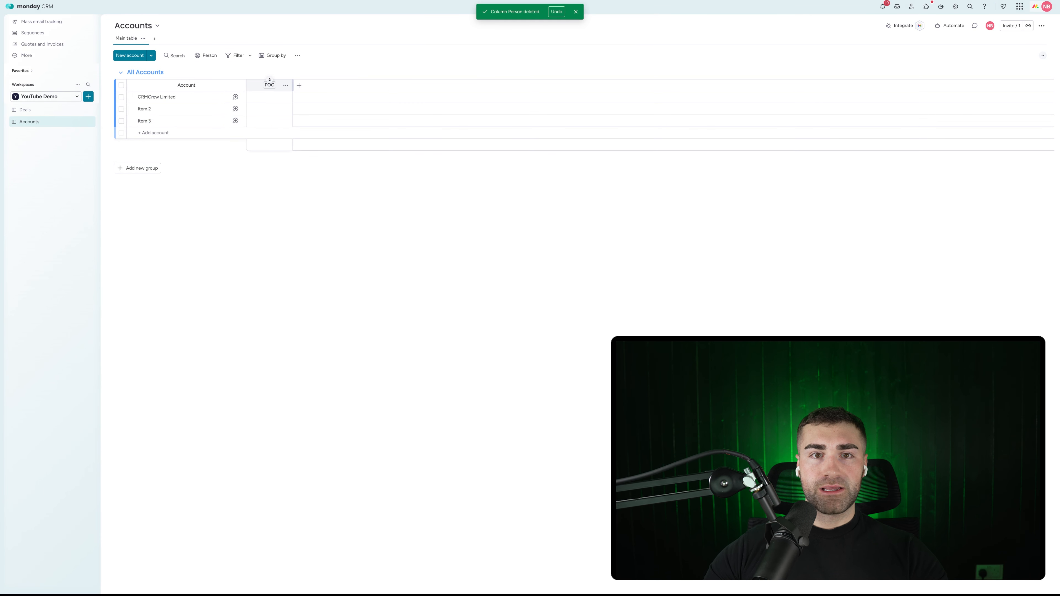
Step: Add an Email column and a Phone column after the POC column
{"action": "left_click", "coordinate": [299, 85]}
{"action": "type", "text": "email"}
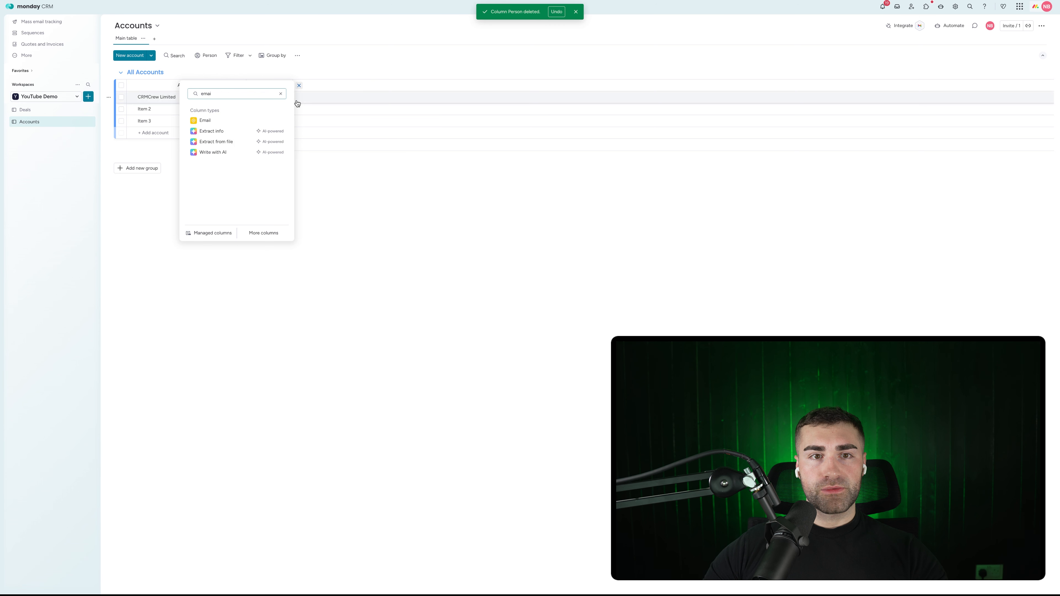
{"action": "left_click", "coordinate": [255, 120]}
{"action": "left_click", "coordinate": [345, 87]}
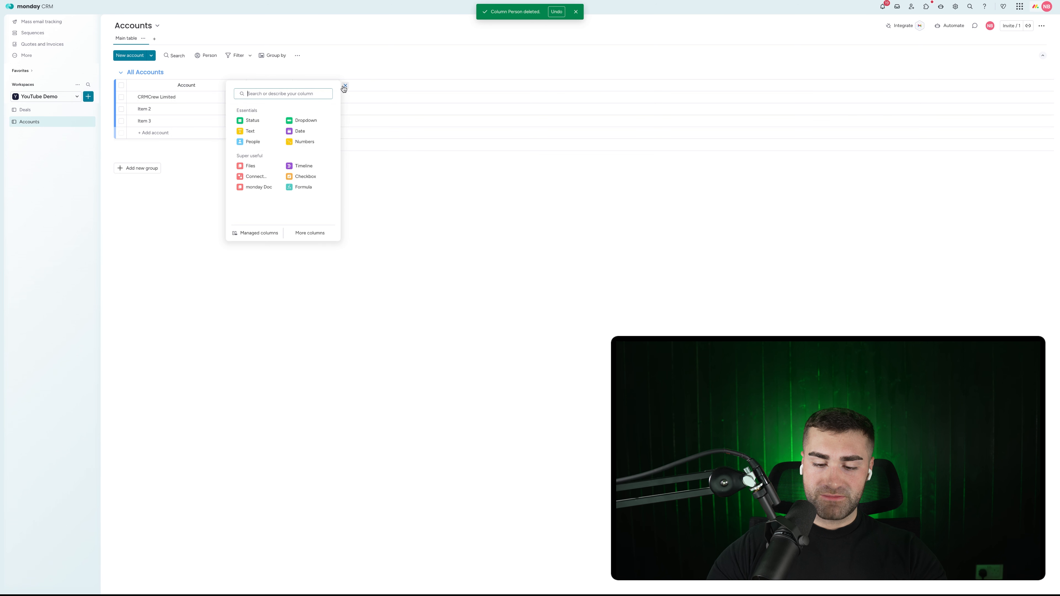
{"action": "type", "text": "phone"}
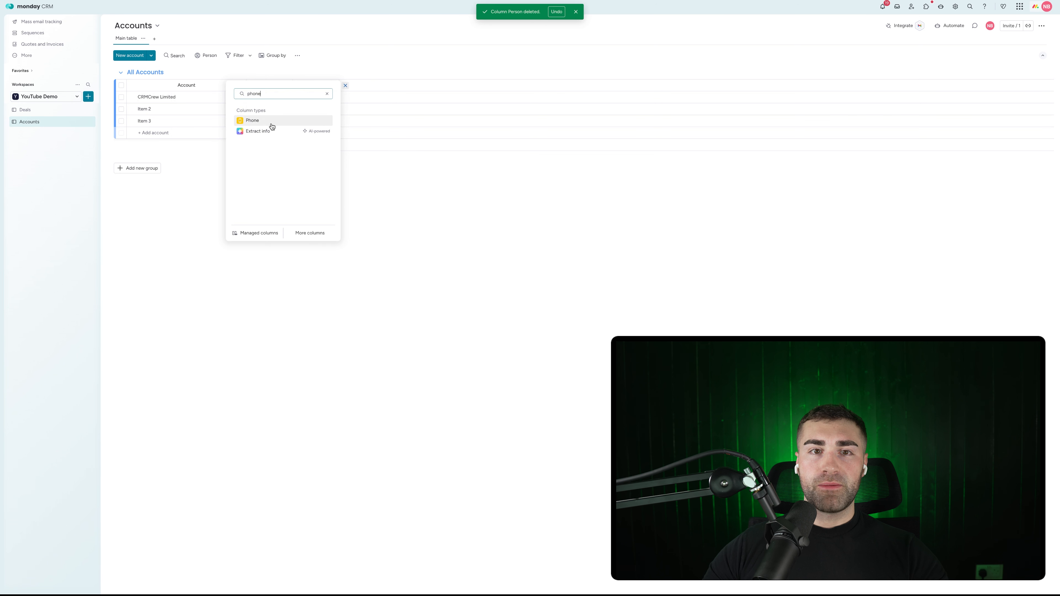
{"action": "left_click", "coordinate": [270, 129]}
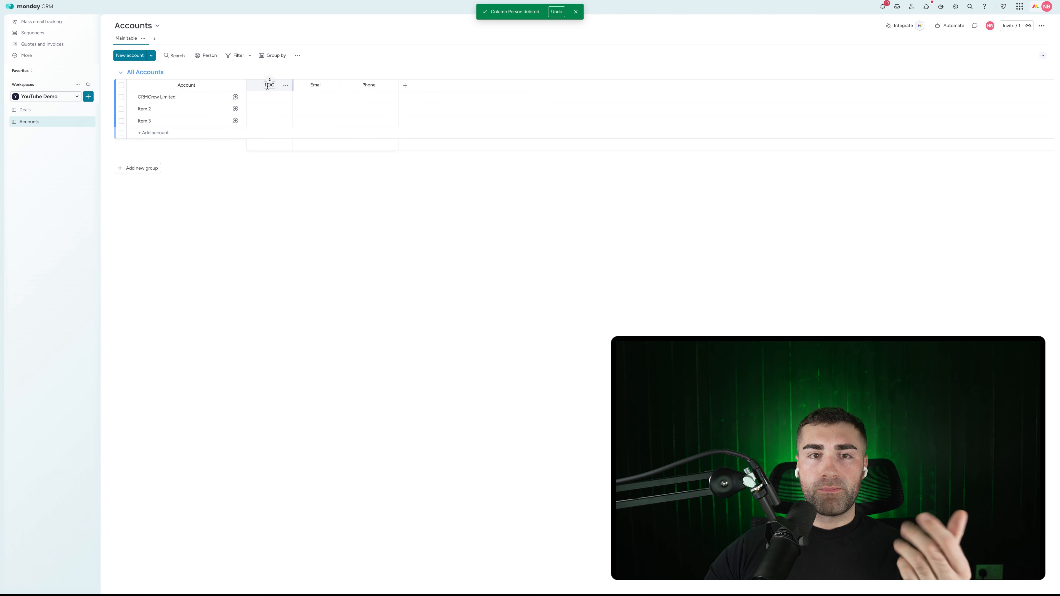
Step: Add a Location column after the Phone column
{"action": "left_click", "coordinate": [405, 85]}
{"action": "type", "text": "location"}
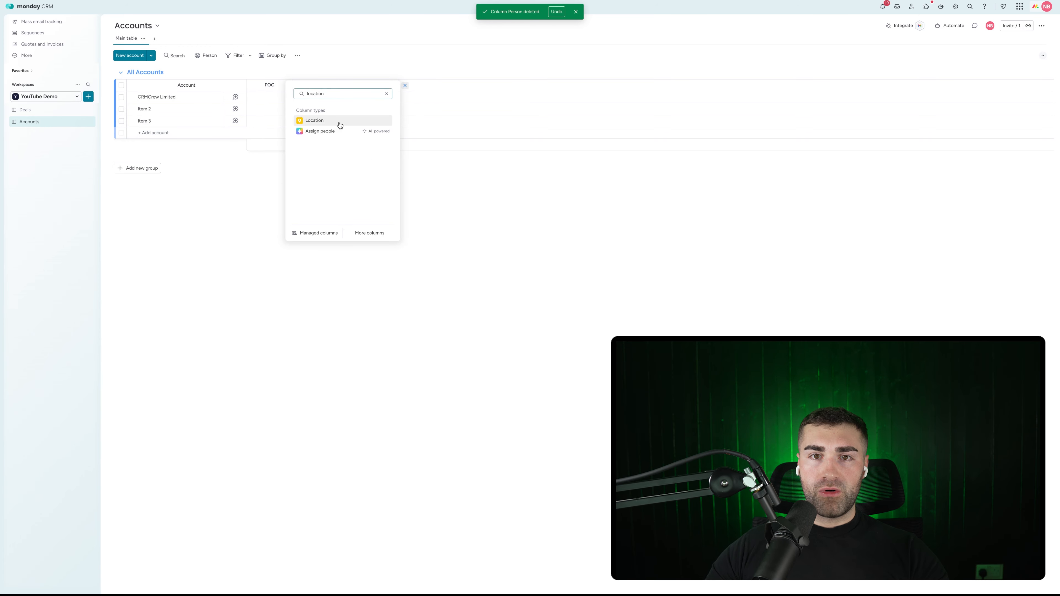
{"action": "left_click", "coordinate": [338, 122]}
Step: Add a text column after Location and name it Domain
{"action": "left_click", "coordinate": [458, 87]}
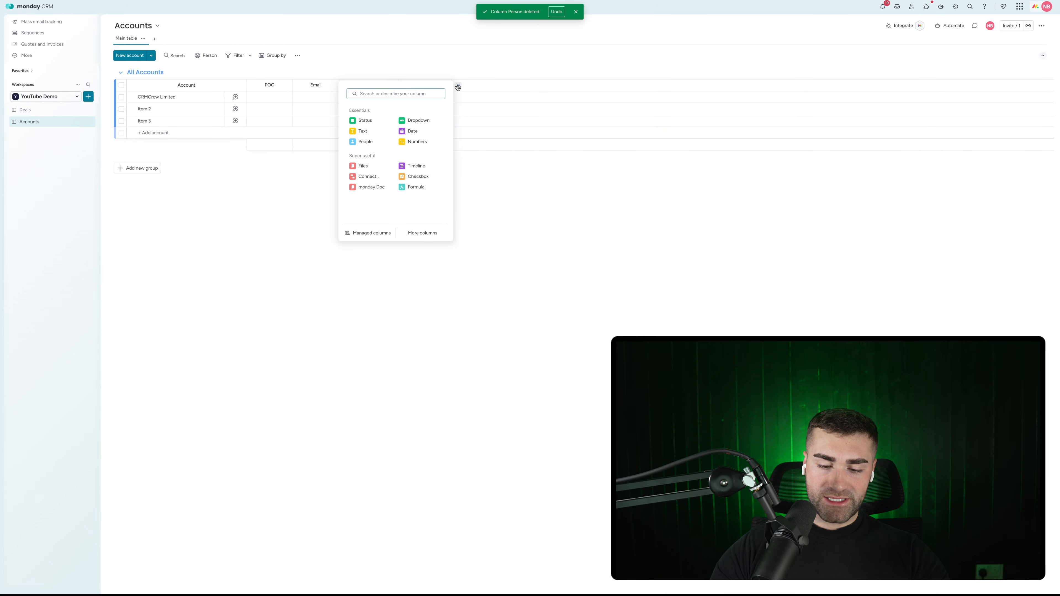
{"action": "type", "text": "text"}
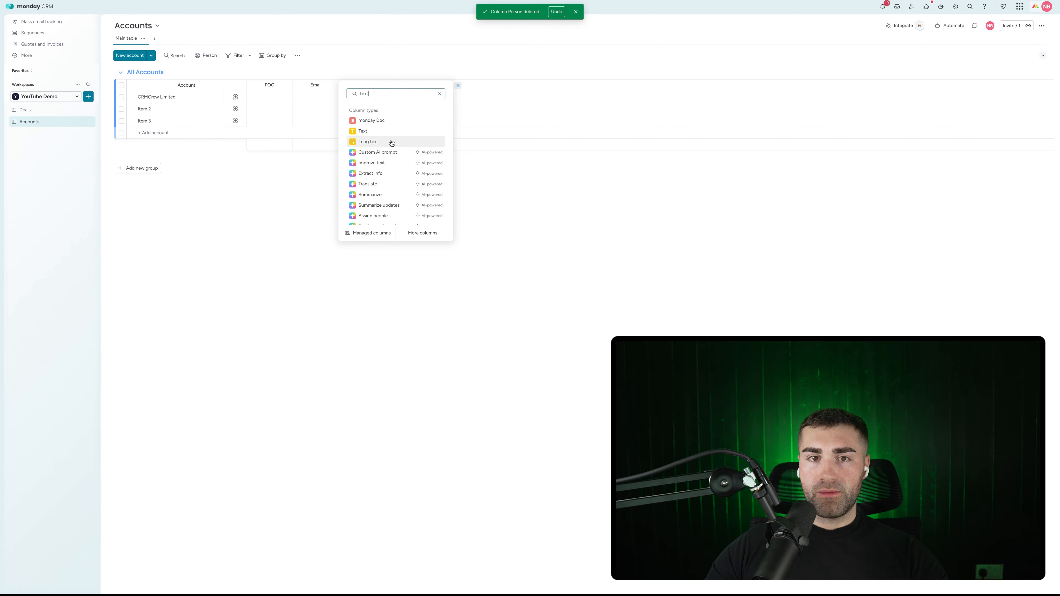
{"action": "left_click", "coordinate": [393, 130]}
{"action": "left_click", "coordinate": [477, 86]}
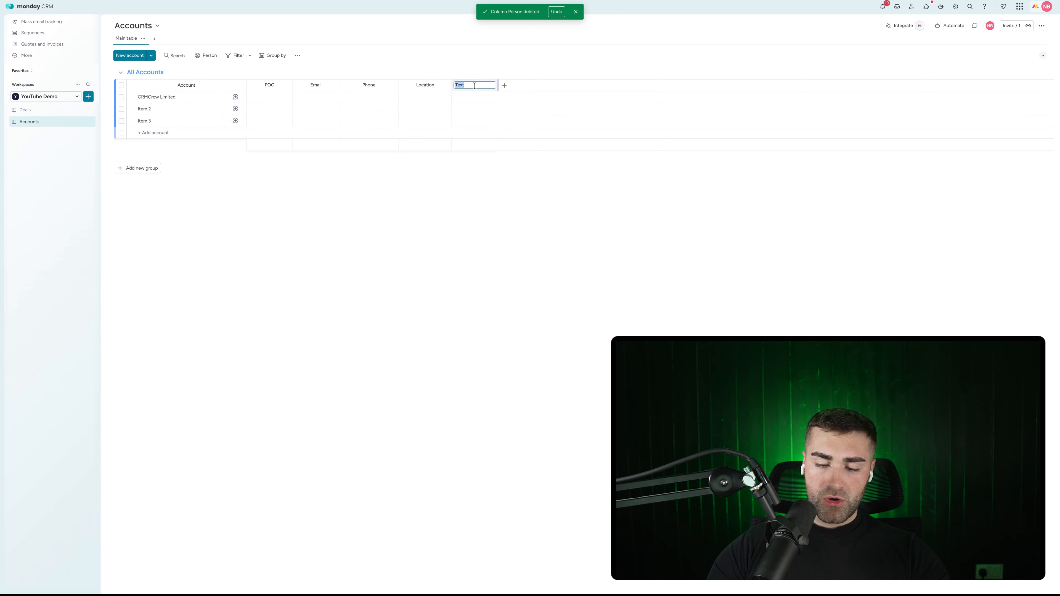
{"action": "type", "text": "Domain"}
{"action": "key", "text": "Return"}
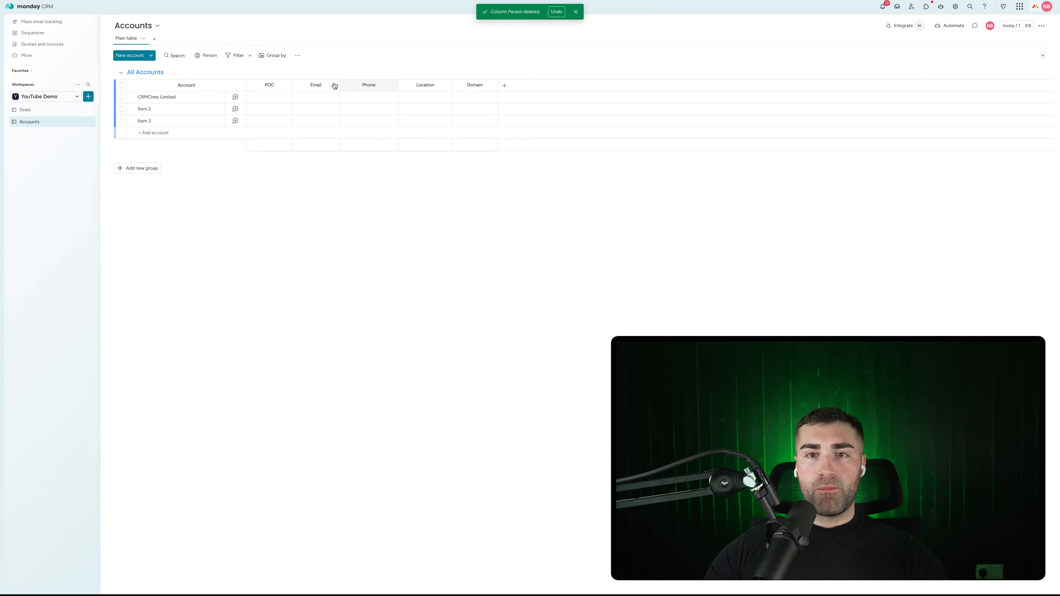
Step: Add another text column, move it in front of the POC column and rename it Account ID
{"action": "left_click", "coordinate": [505, 87]}
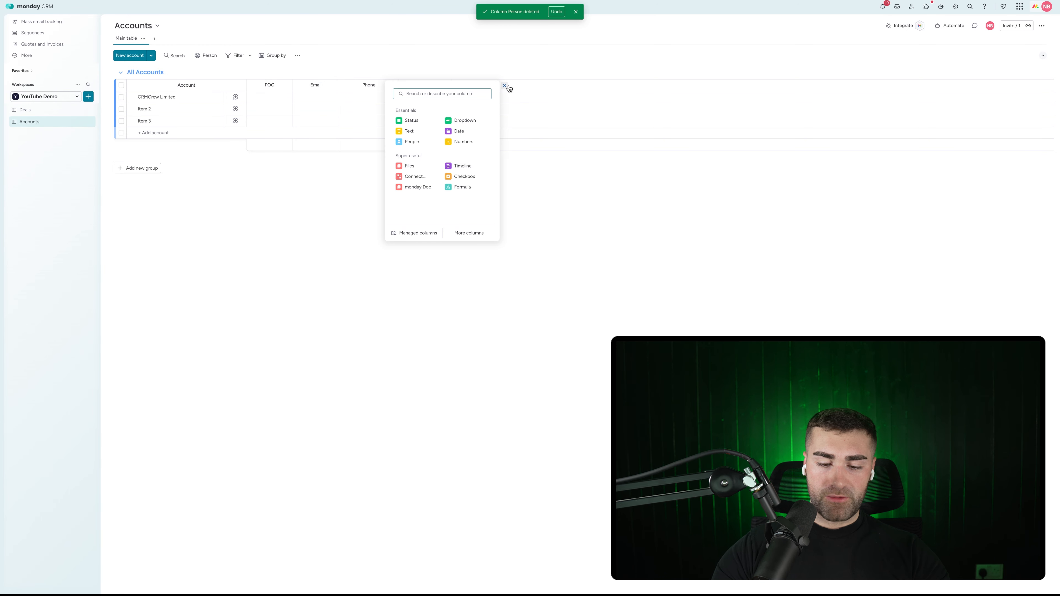
{"action": "type", "text": "text"}
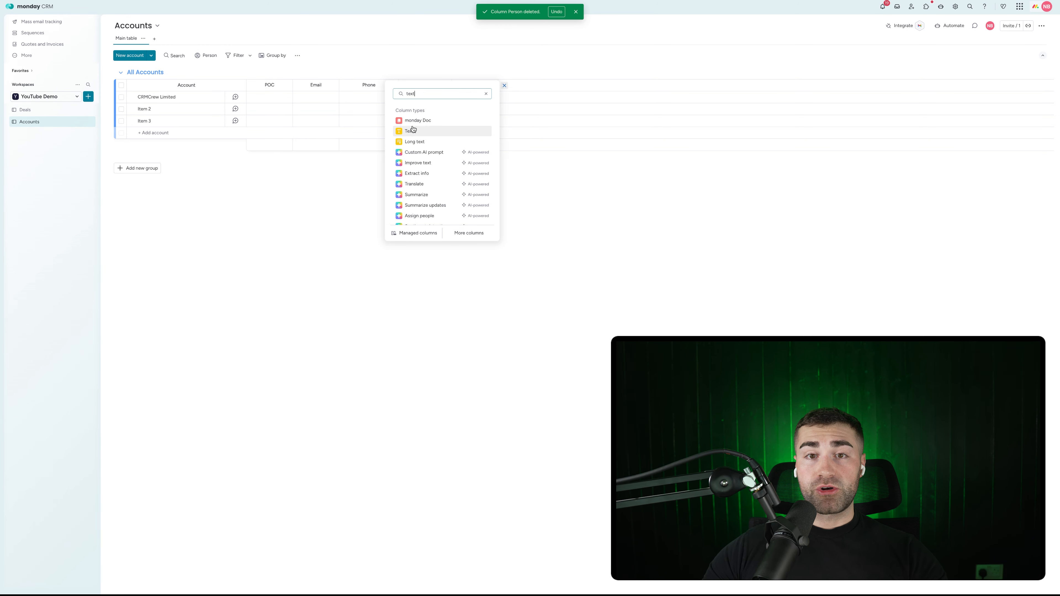
{"action": "left_click", "coordinate": [412, 131]}
{"action": "left_click_drag", "start_coordinate": [510, 84], "coordinate": [277, 90]}
{"action": "left_click", "coordinate": [270, 85]}
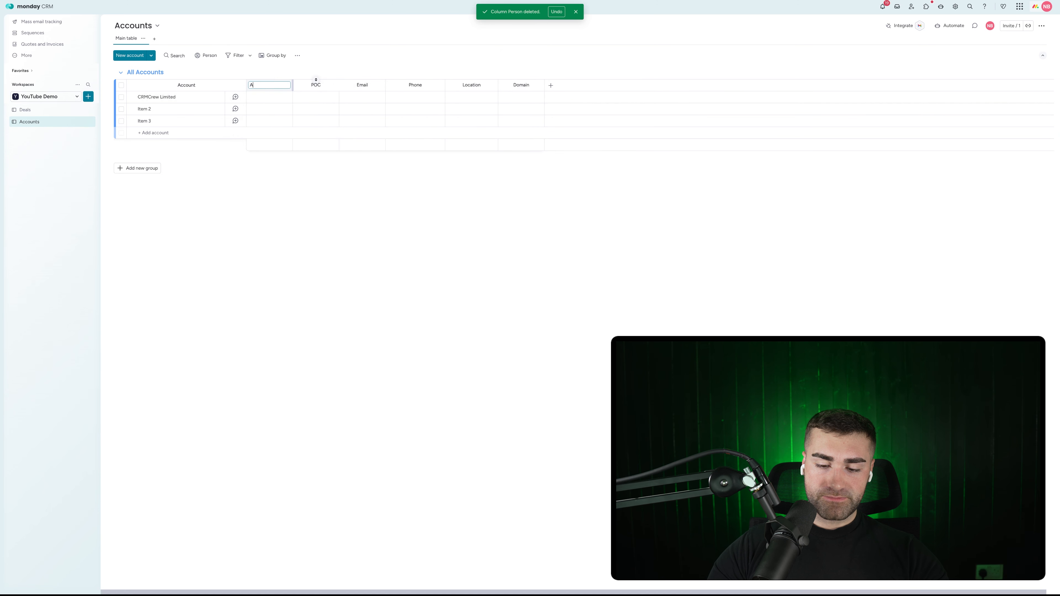
{"action": "key", "text": "Return"}
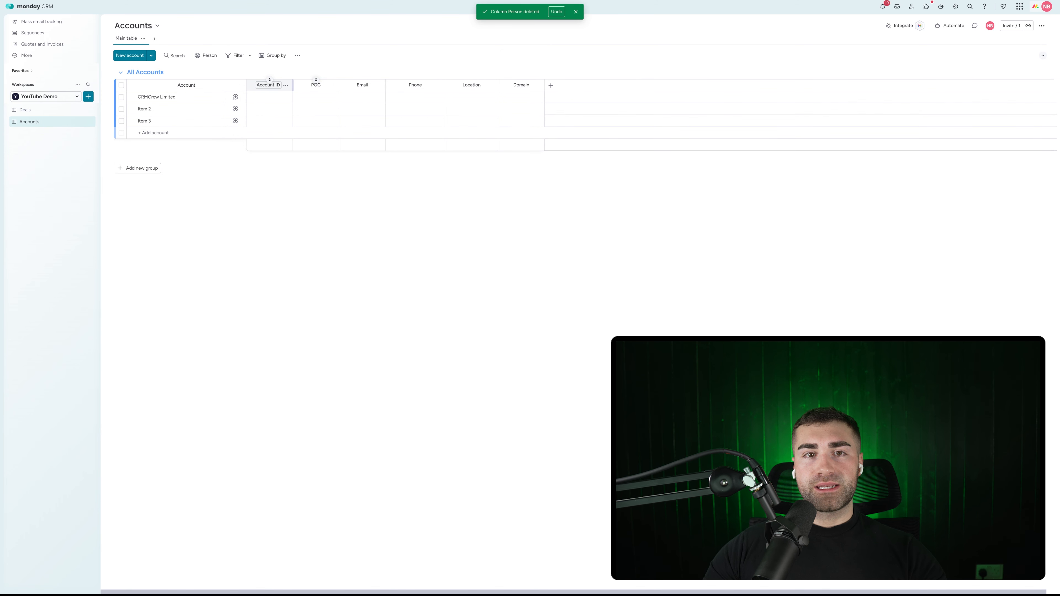
{"action": "left_click", "coordinate": [286, 87]}
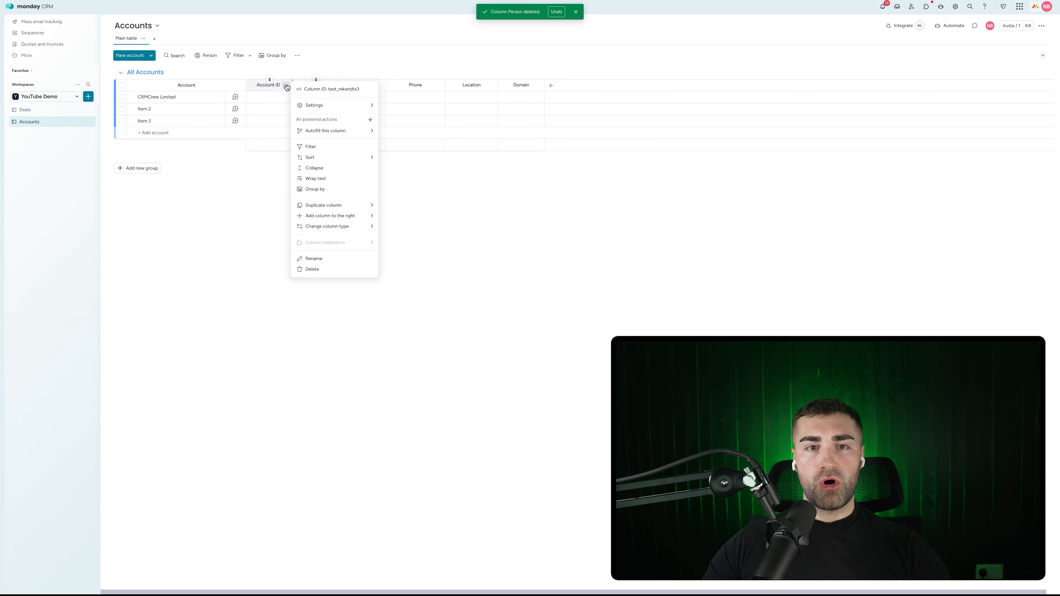
{"action": "left_click", "coordinate": [314, 65]}
{"action": "left_click", "coordinate": [269, 97]}
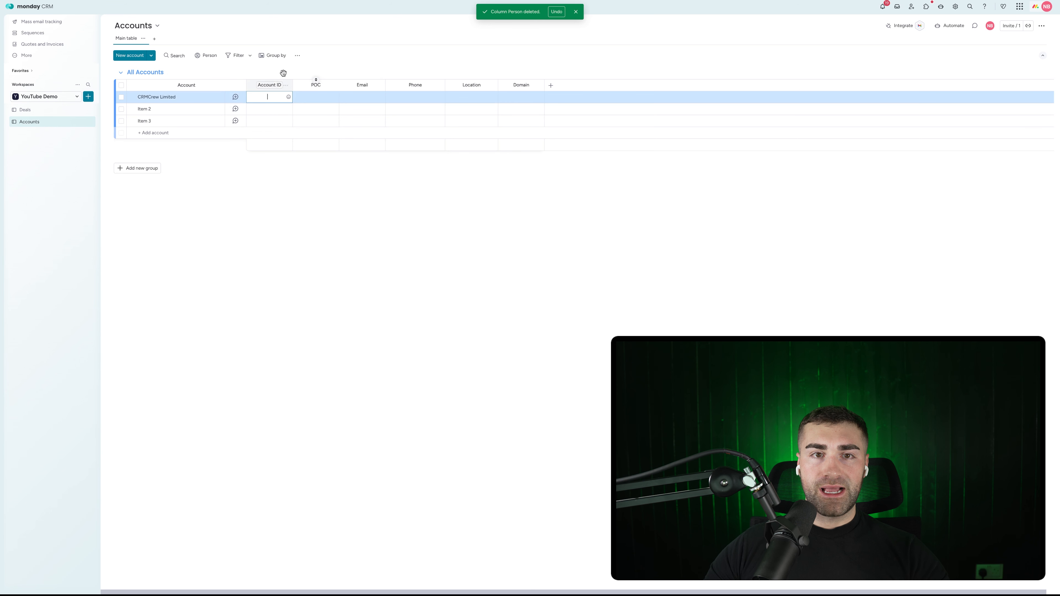
{"action": "left_click", "coordinate": [287, 86]}
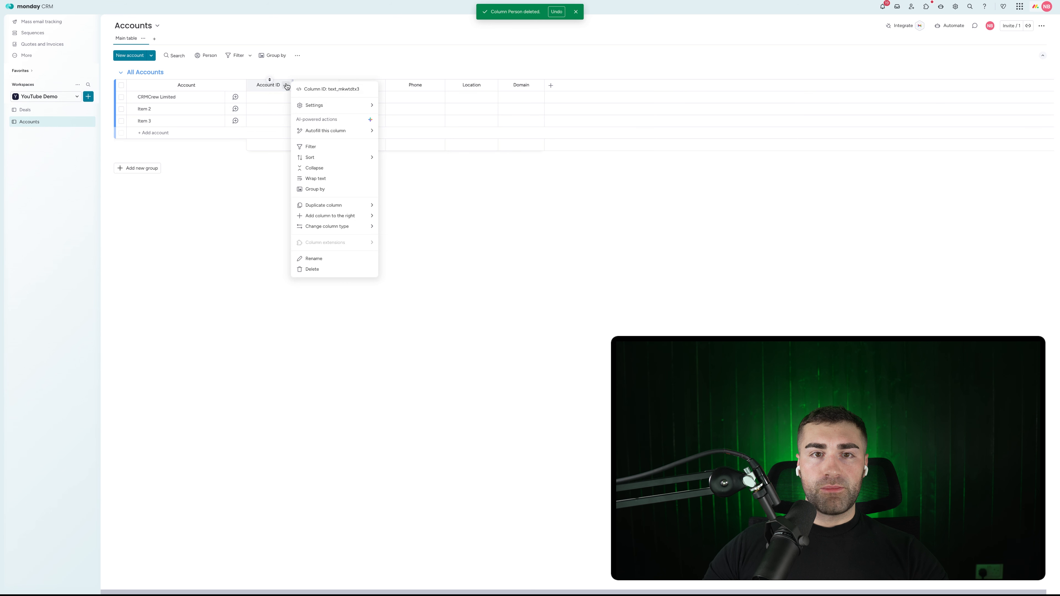
{"action": "mouse_move", "coordinate": [346, 107]}
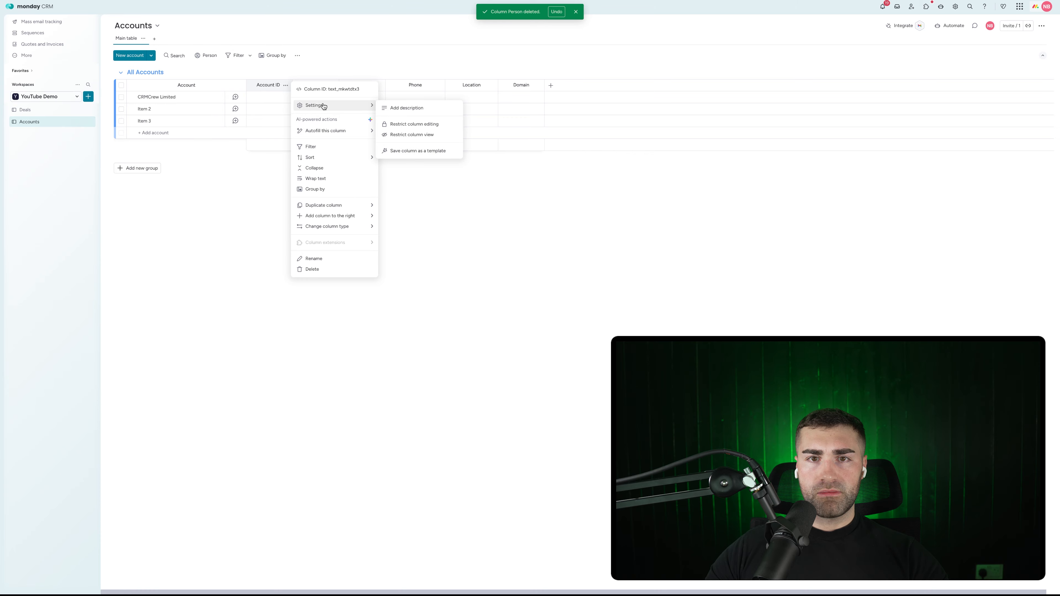
{"action": "left_click", "coordinate": [474, 255]}
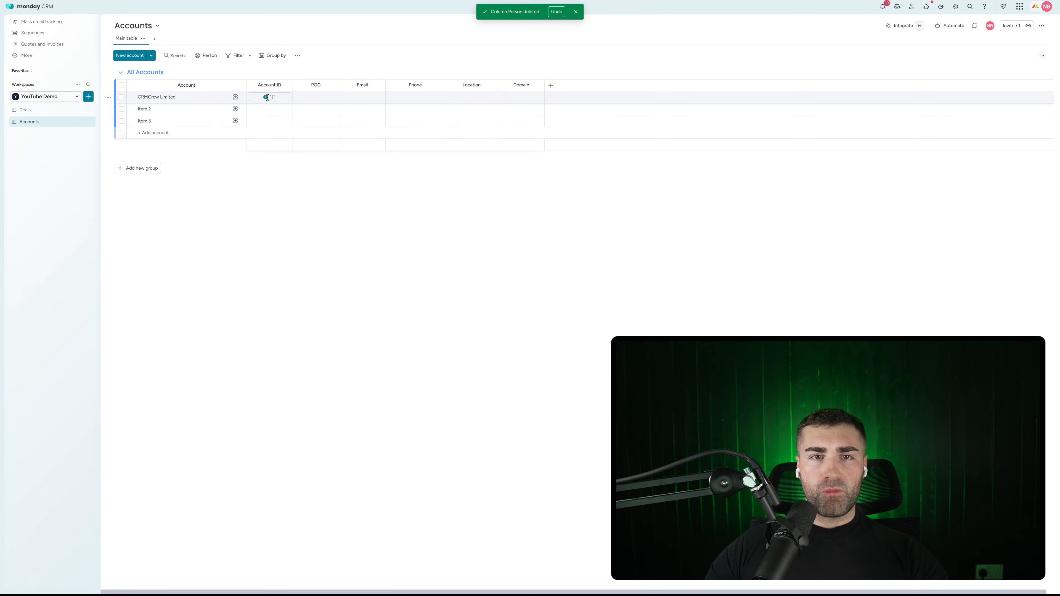
Step: Fill in the Account ID cell for the CRMCrew Limited account
{"action": "left_click", "coordinate": [267, 97]}
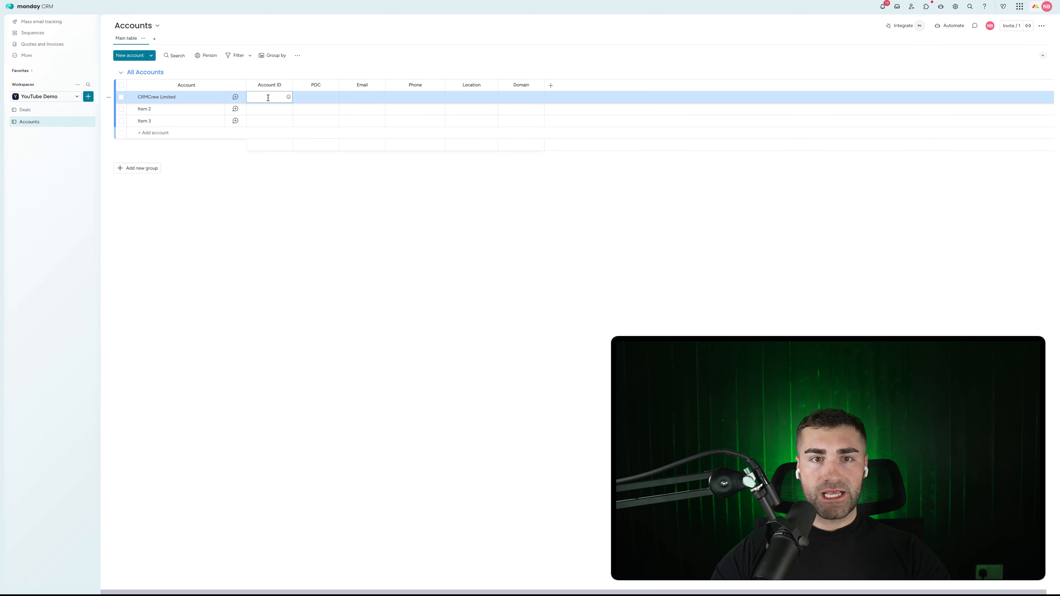
{"action": "type", "text": "CRMC123"}
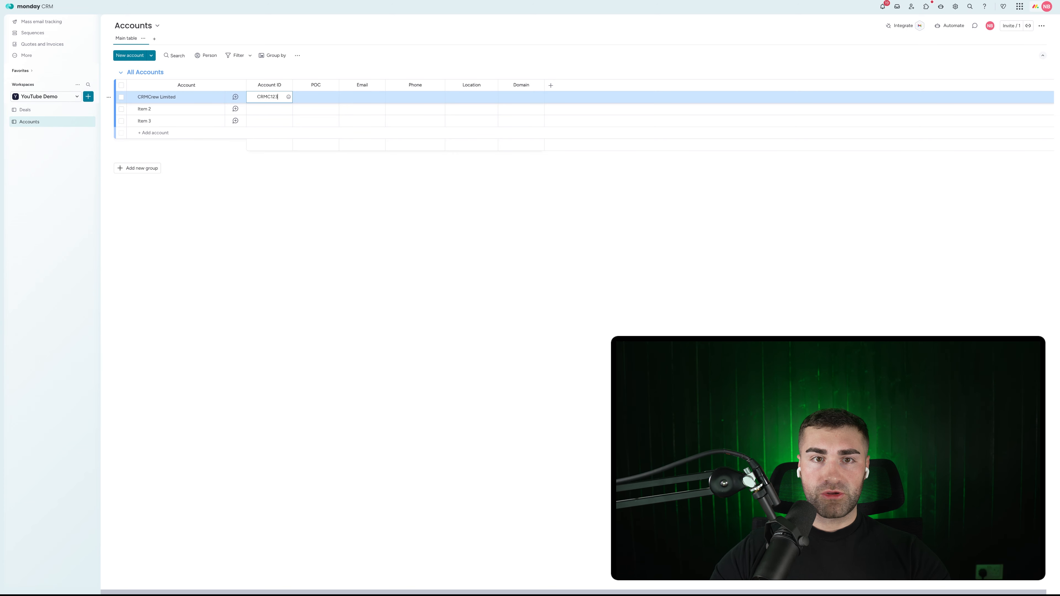
{"action": "key", "text": "Return"}
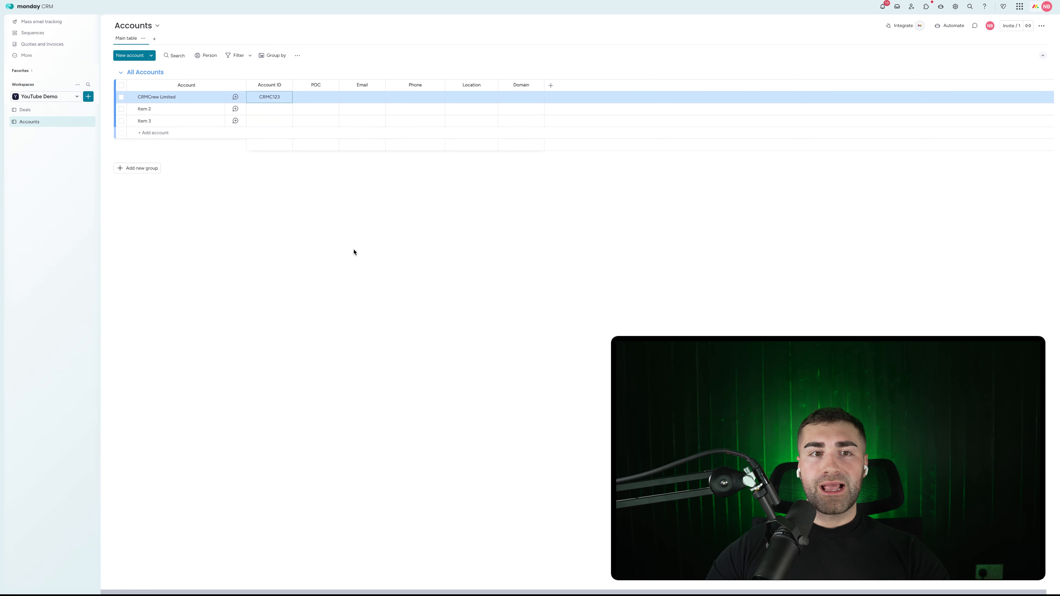
{"action": "left_click", "coordinate": [341, 193]}
{"action": "left_click", "coordinate": [285, 85]}
{"action": "mouse_move", "coordinate": [313, 106]}
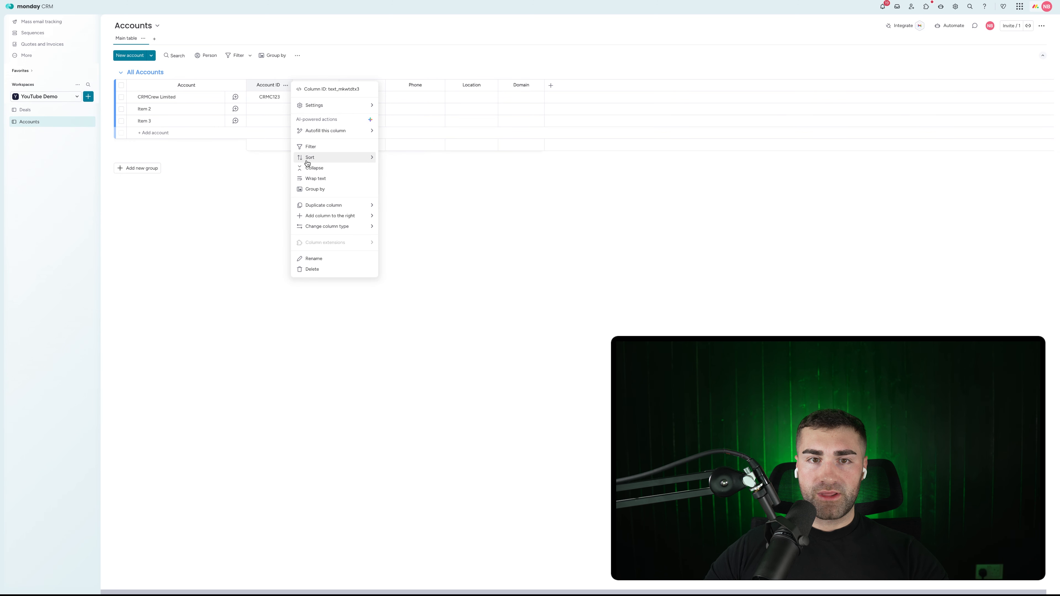
{"action": "mouse_move", "coordinate": [306, 227]}
{"action": "left_click", "coordinate": [224, 203]}
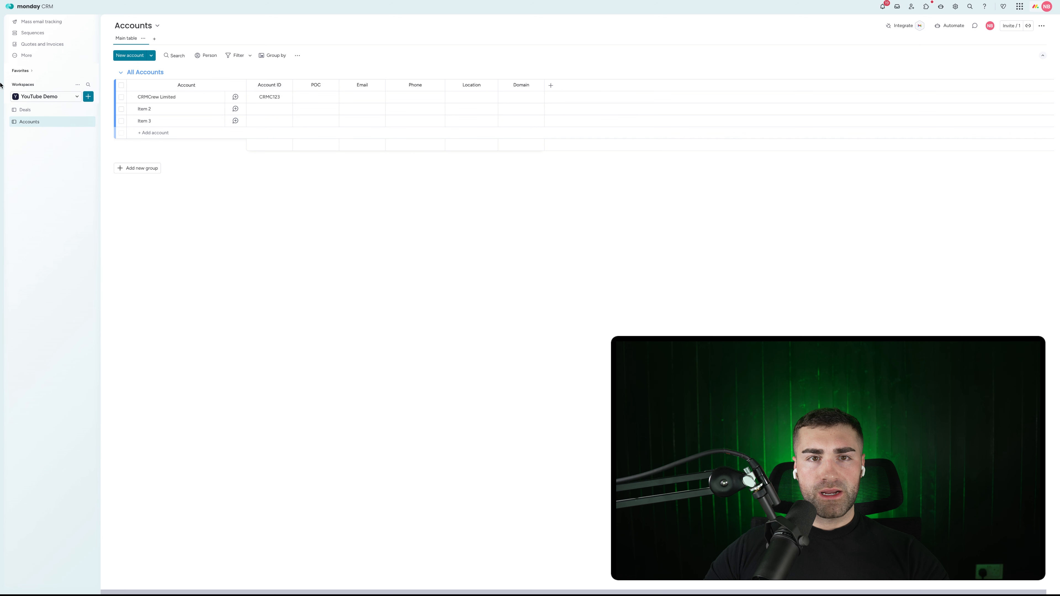
Step: Enable the item creation form for the Accounts board
{"action": "left_click", "coordinate": [1041, 26]}
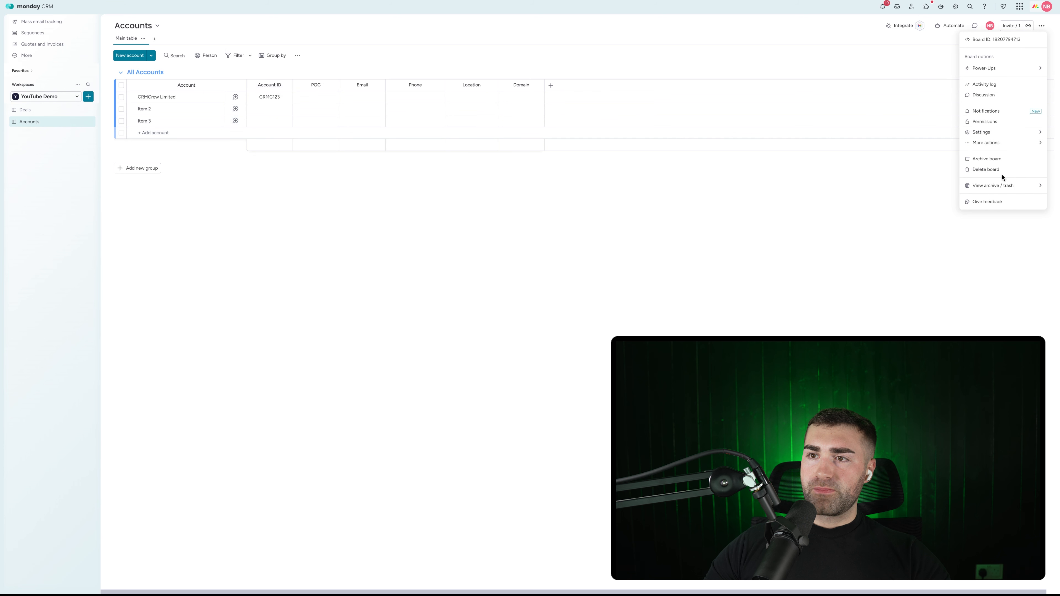
{"action": "mouse_move", "coordinate": [995, 132]}
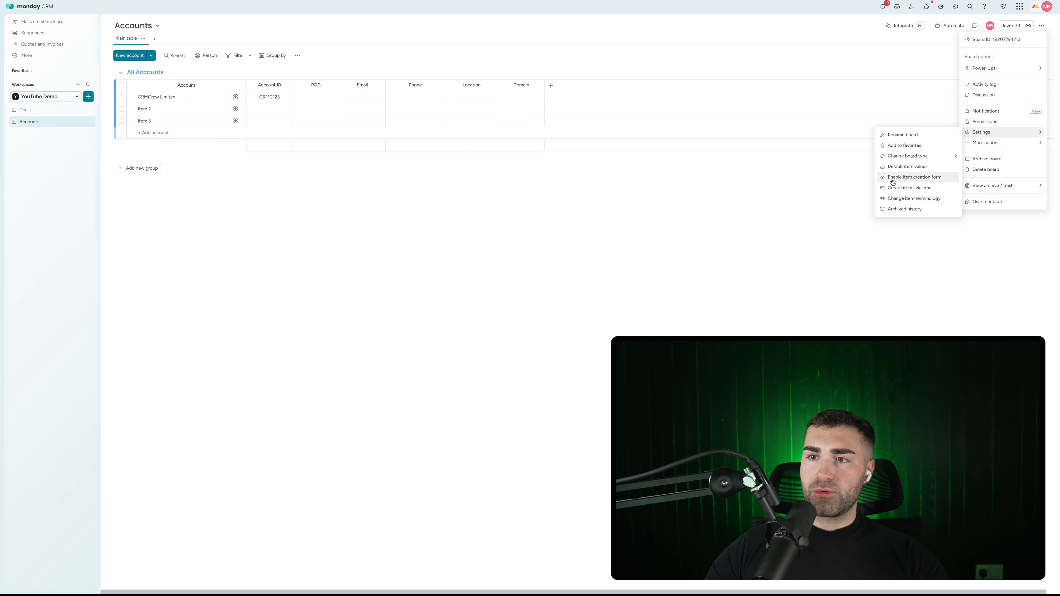
{"action": "left_click", "coordinate": [893, 178]}
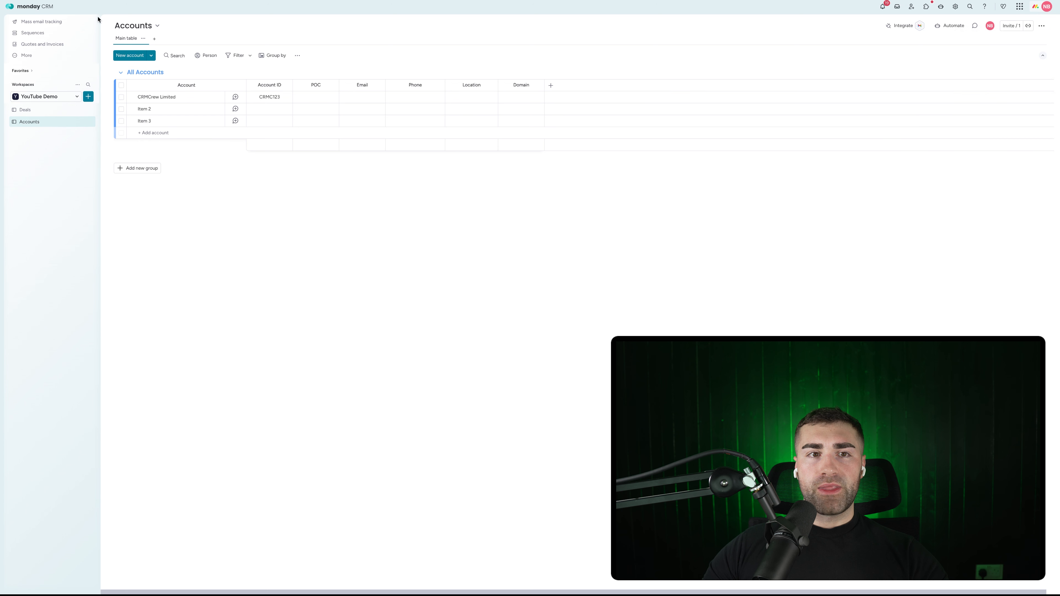
Step: Make the Account ID question required in the New Account form, save the form and close it without adding an account
{"action": "left_click", "coordinate": [151, 133]}
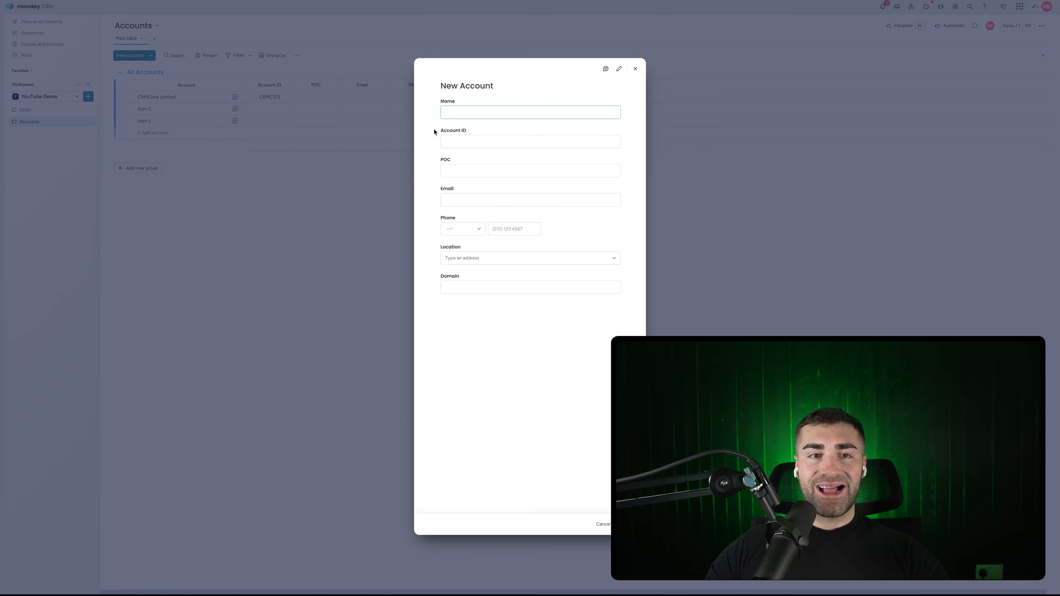
{"action": "left_click", "coordinate": [620, 69]}
{"action": "left_click", "coordinate": [563, 199]}
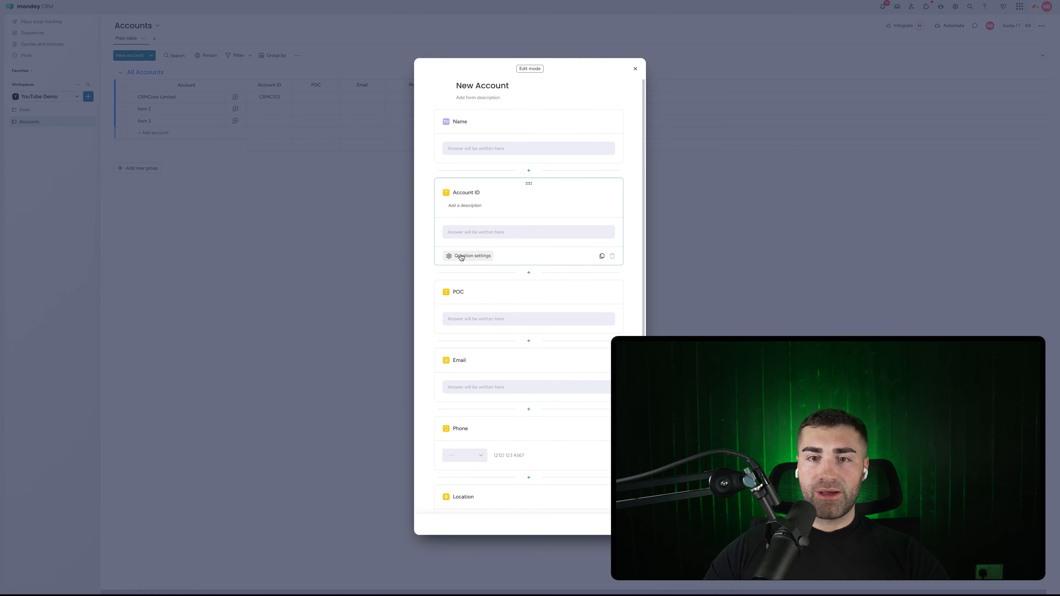
{"action": "left_click", "coordinate": [461, 256]}
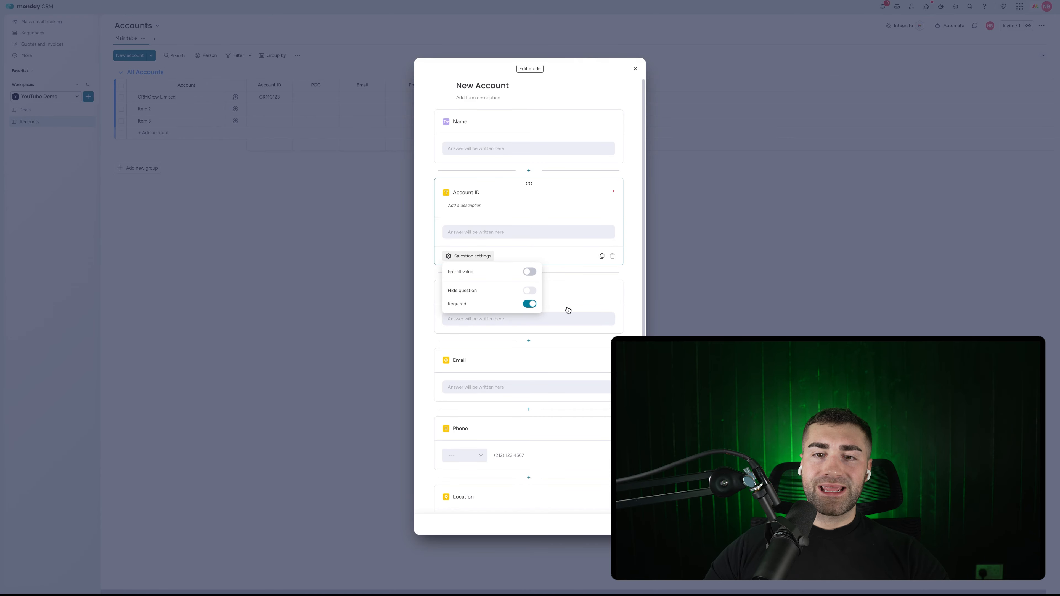
{"action": "left_click", "coordinate": [628, 525]}
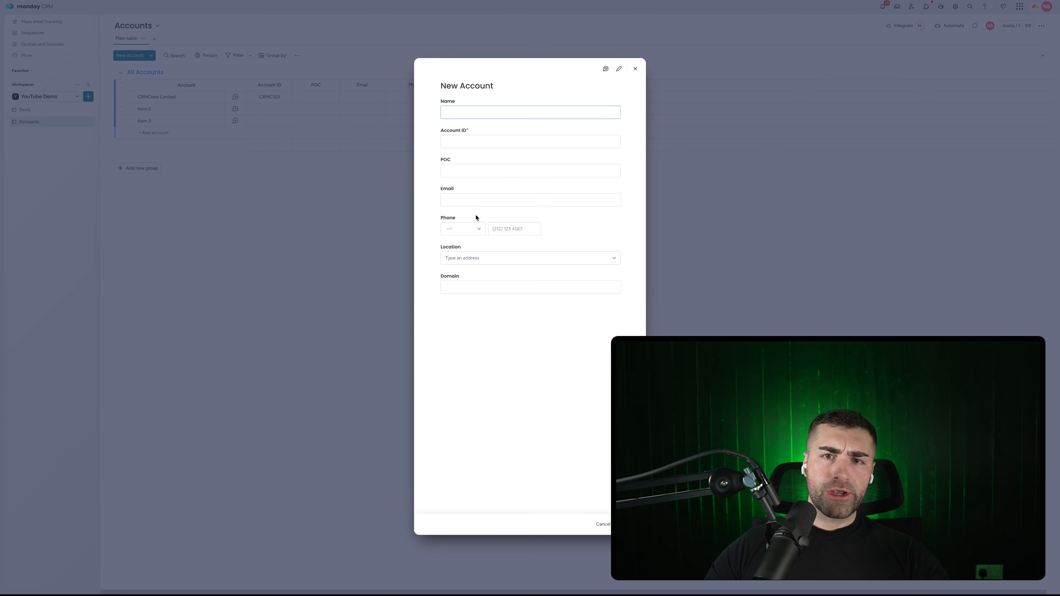
{"action": "left_click", "coordinate": [461, 137]}
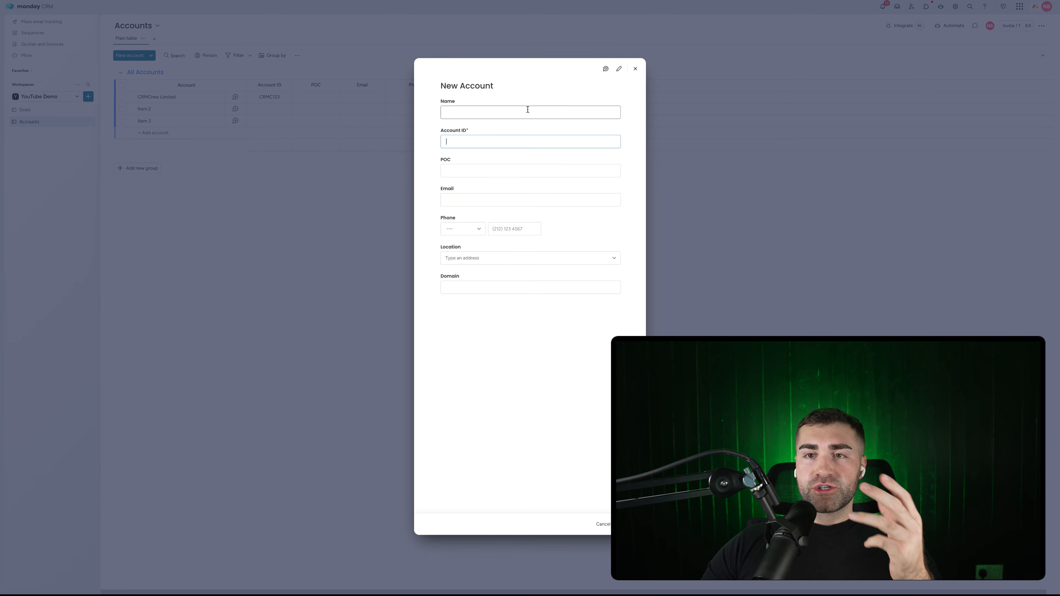
{"action": "left_click", "coordinate": [635, 68]}
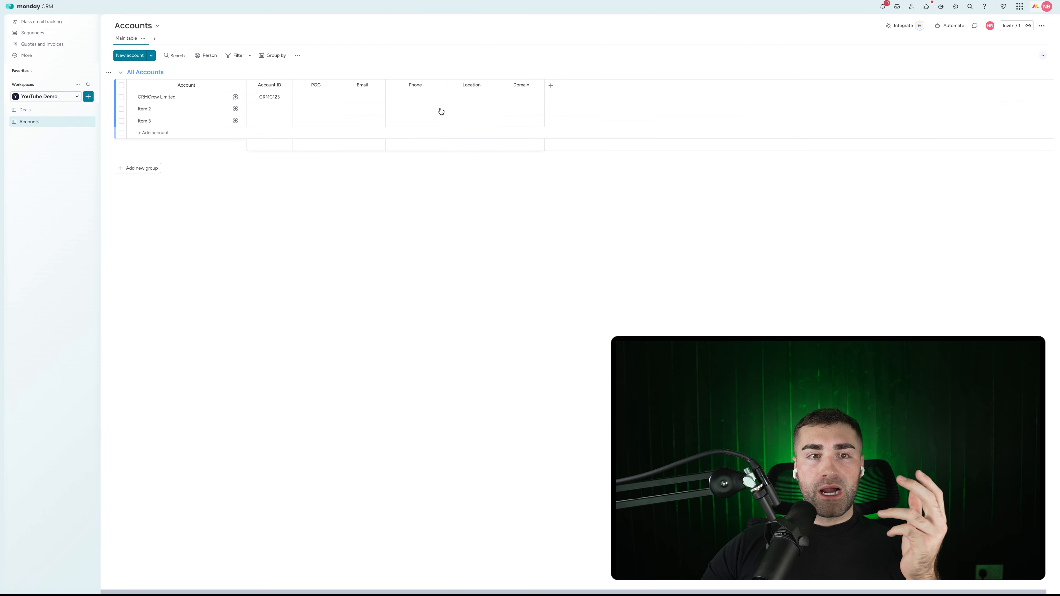
Step: Delete the placeholder accounts Item 2 and Item 3 from the Accounts board
{"action": "left_click", "coordinate": [121, 109]}
{"action": "left_click", "coordinate": [121, 121]}
{"action": "key", "text": "Delete"}
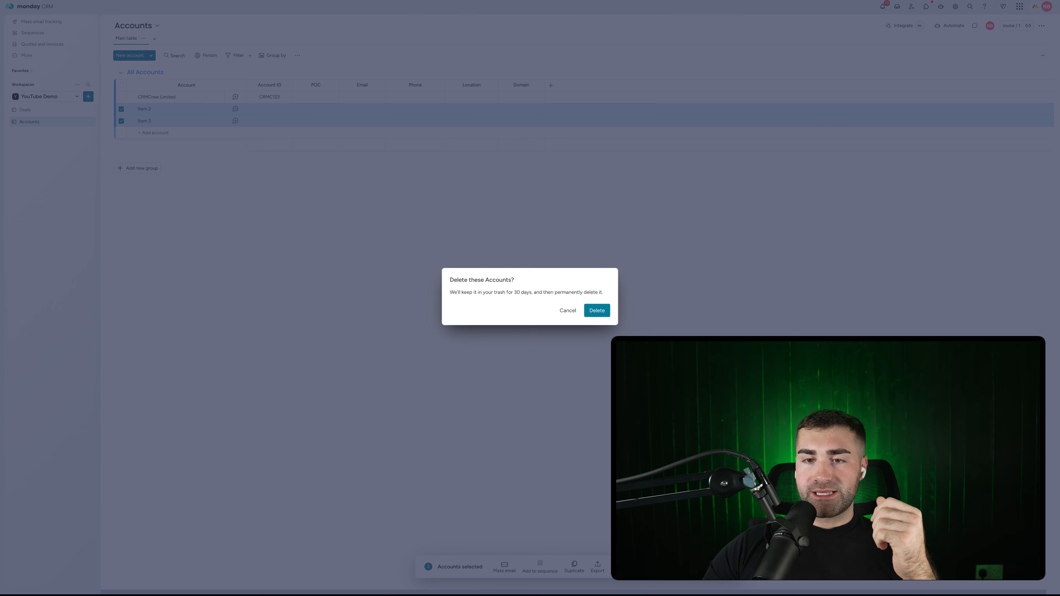
{"action": "left_click", "coordinate": [595, 312]}
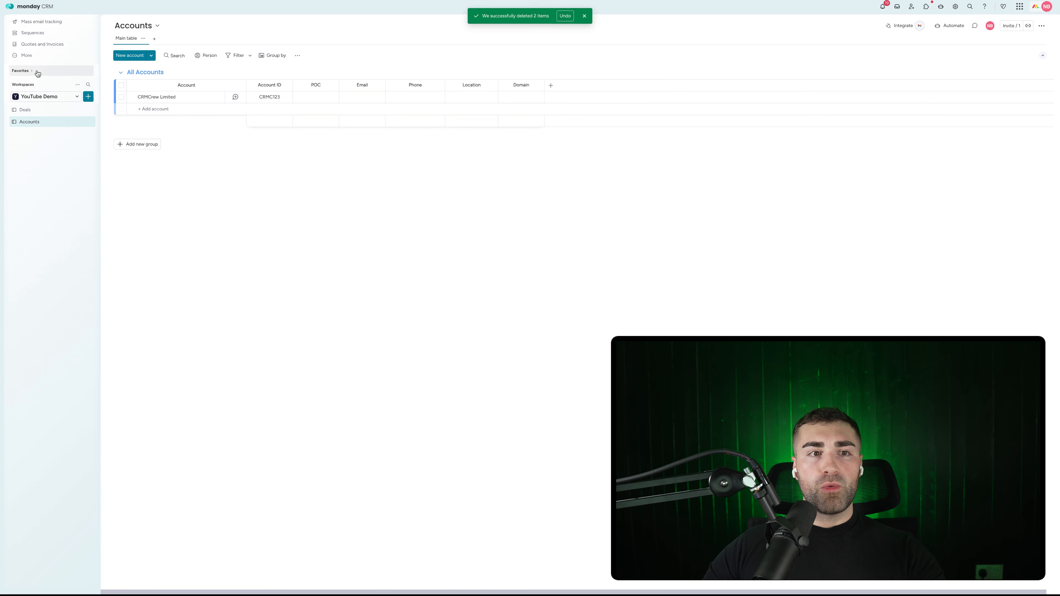
Step: Add a Connect boards column to the Deals board and link it to the Accounts board with a two-way connection
{"action": "left_click", "coordinate": [26, 111]}
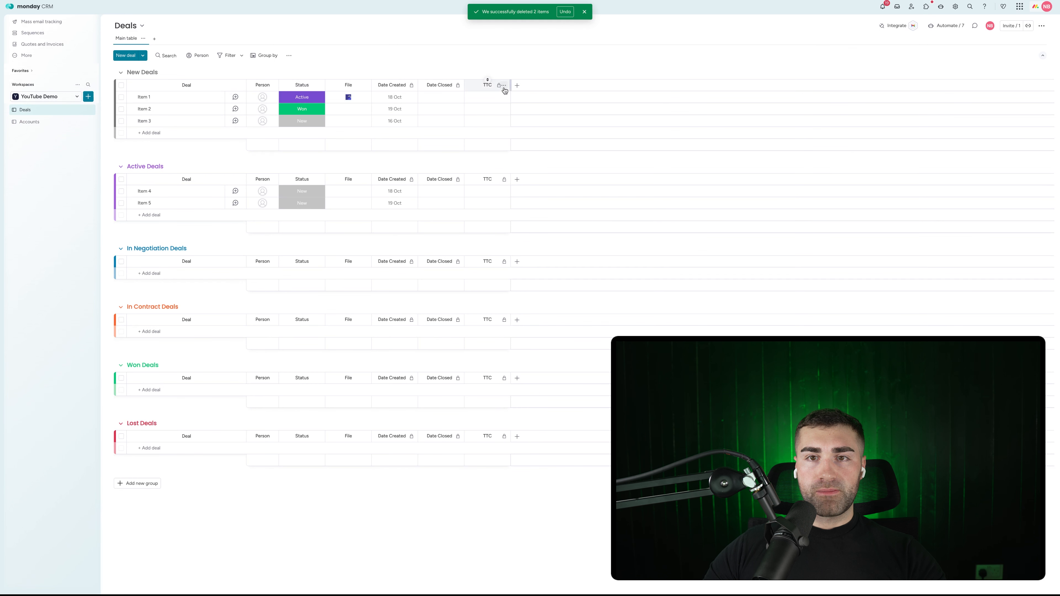
{"action": "type", "text": "connect"}
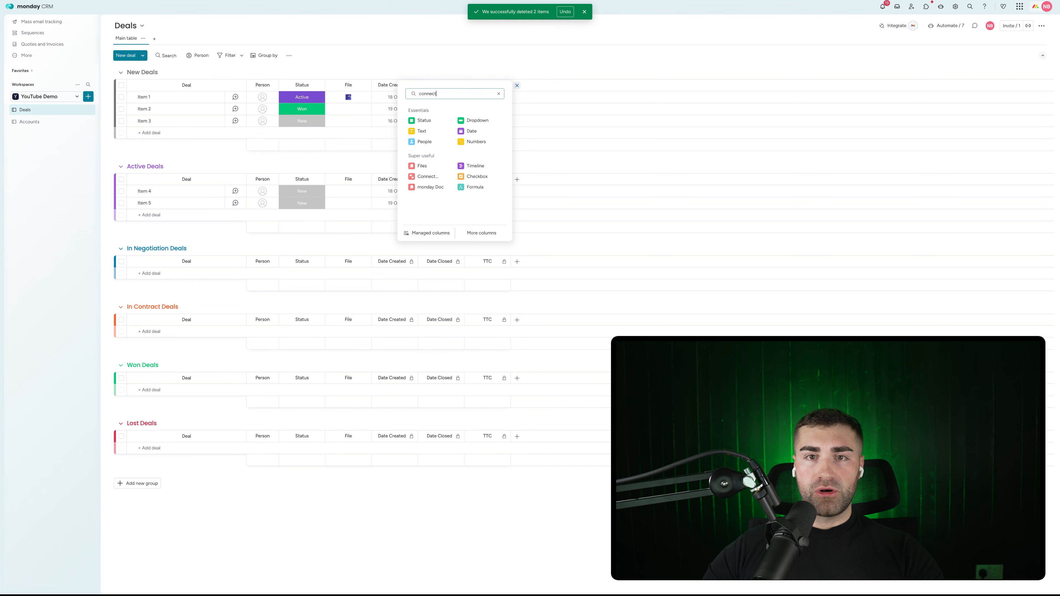
{"action": "left_click", "coordinate": [472, 121]}
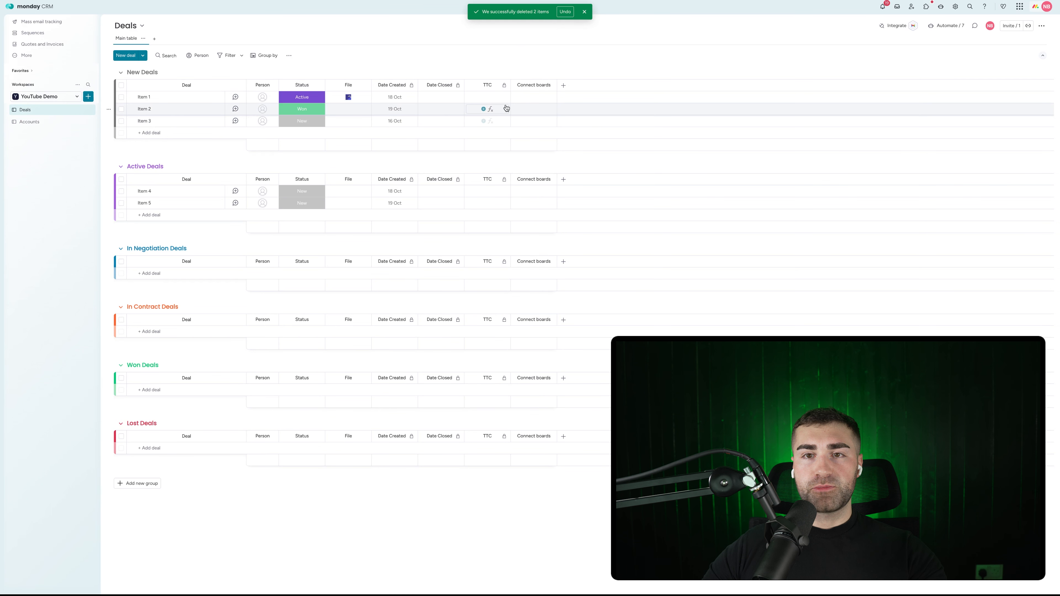
{"action": "left_click", "coordinate": [628, 171]}
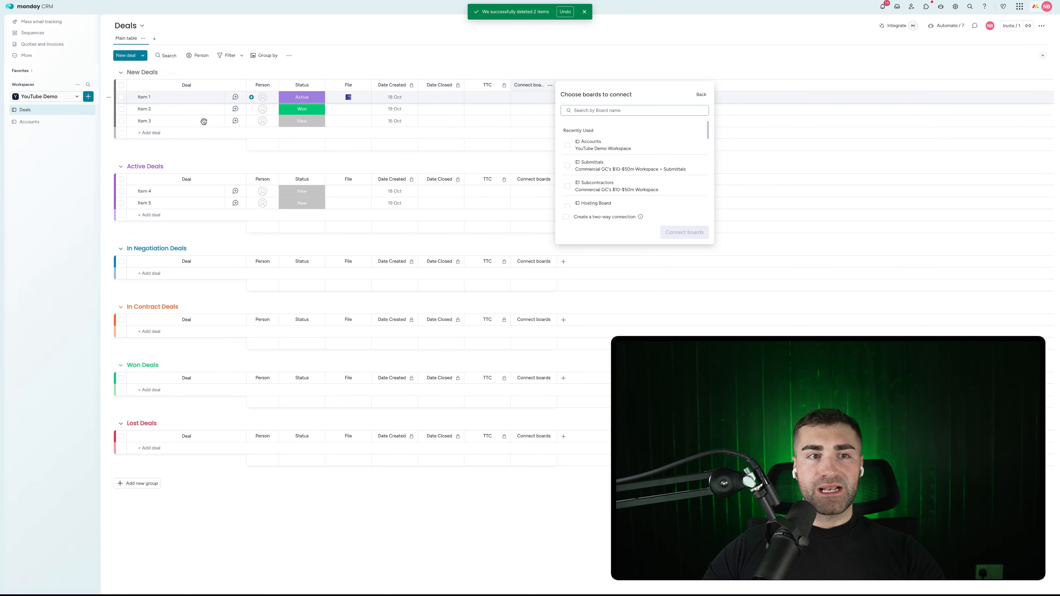
{"action": "left_click", "coordinate": [594, 149]}
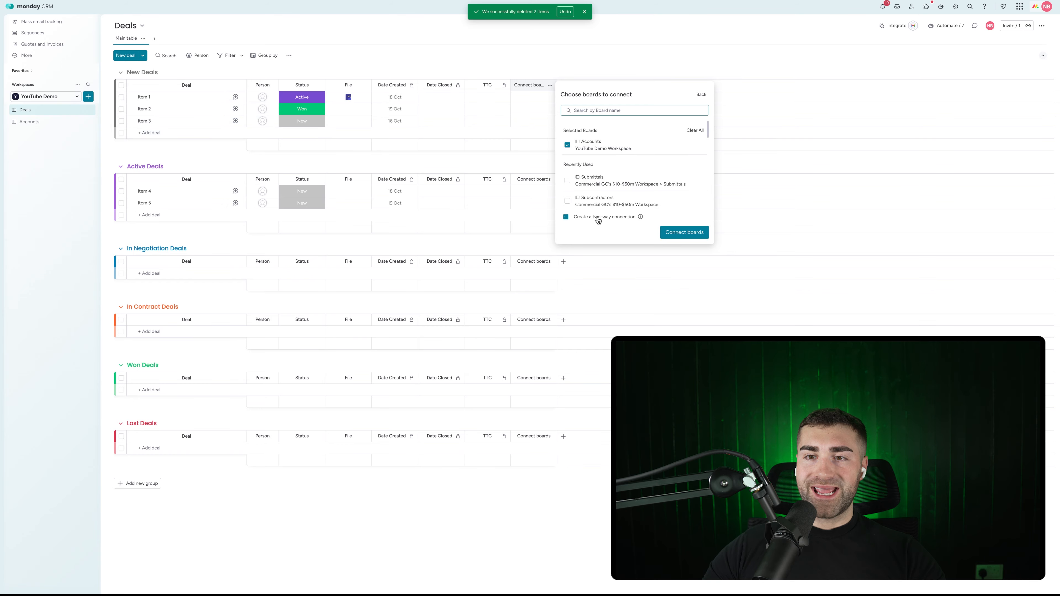
{"action": "left_click", "coordinate": [690, 232]}
{"action": "left_click", "coordinate": [565, 73]}
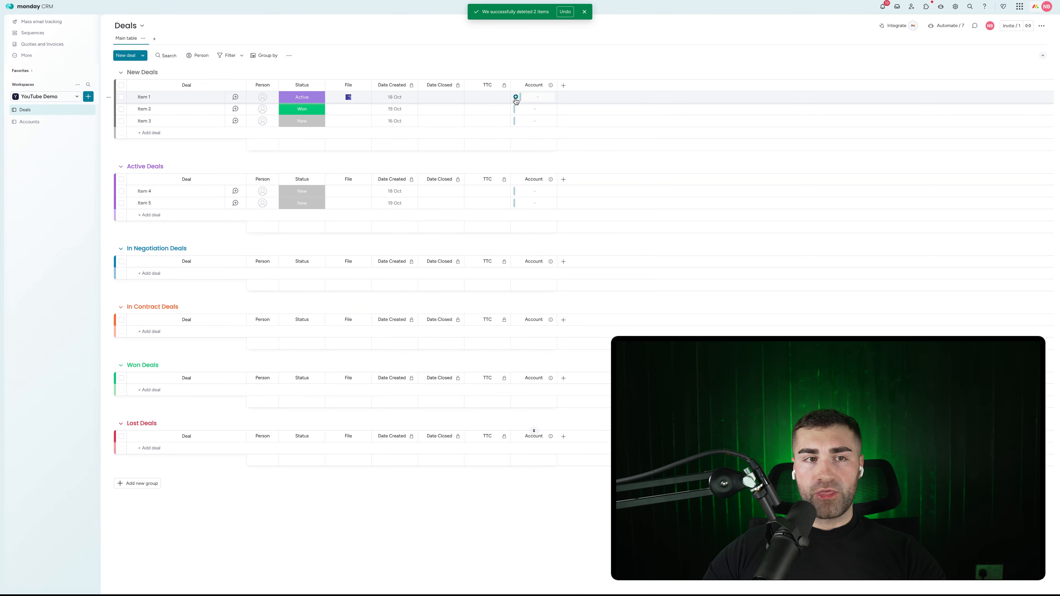
Step: Link the Item 1 deal to the CRMCrew Limited account and move the Account column directly after Status
{"action": "left_click", "coordinate": [516, 98]}
{"action": "left_click", "coordinate": [481, 184]}
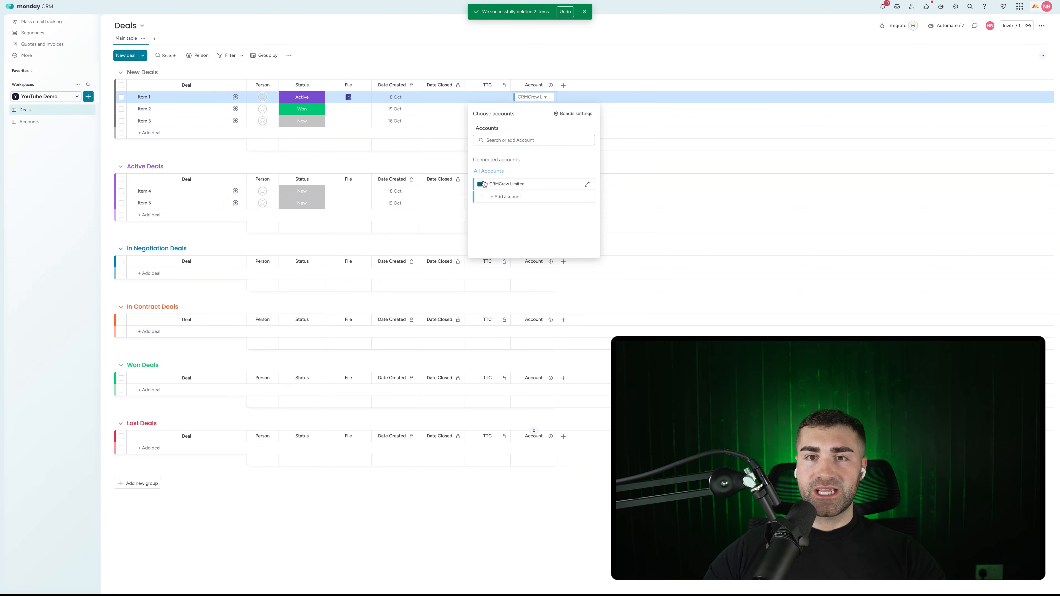
{"action": "left_click", "coordinate": [528, 66]}
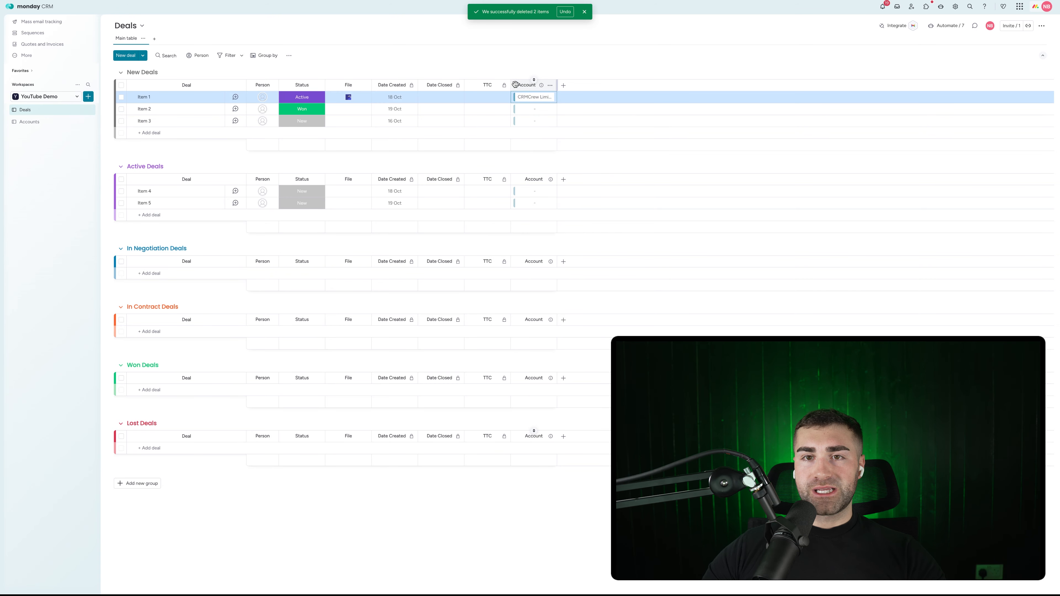
{"action": "left_click_drag", "start_coordinate": [516, 84], "coordinate": [346, 86]}
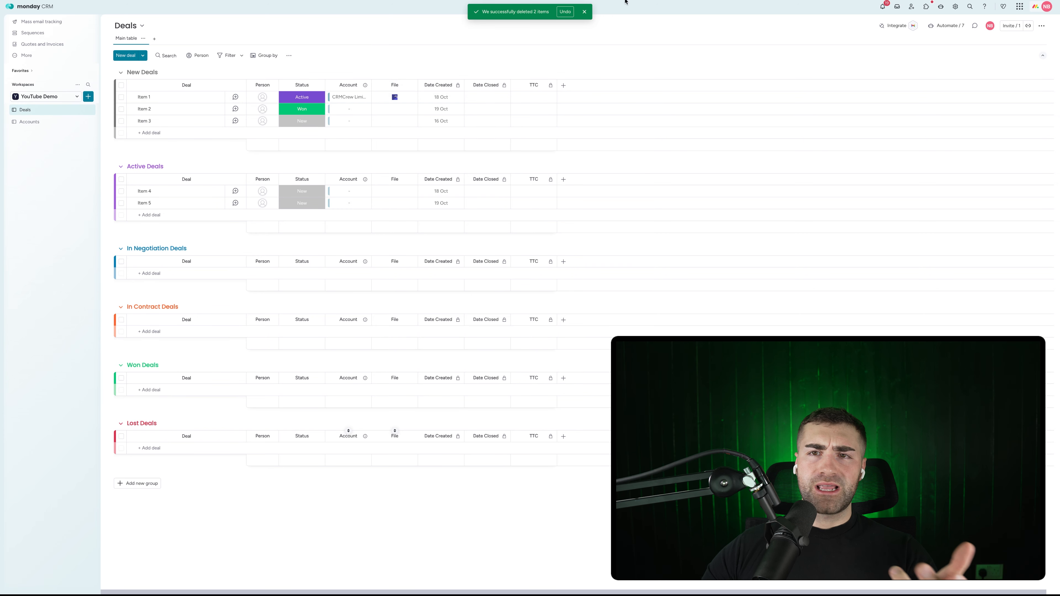
{"action": "left_click", "coordinate": [584, 12]}
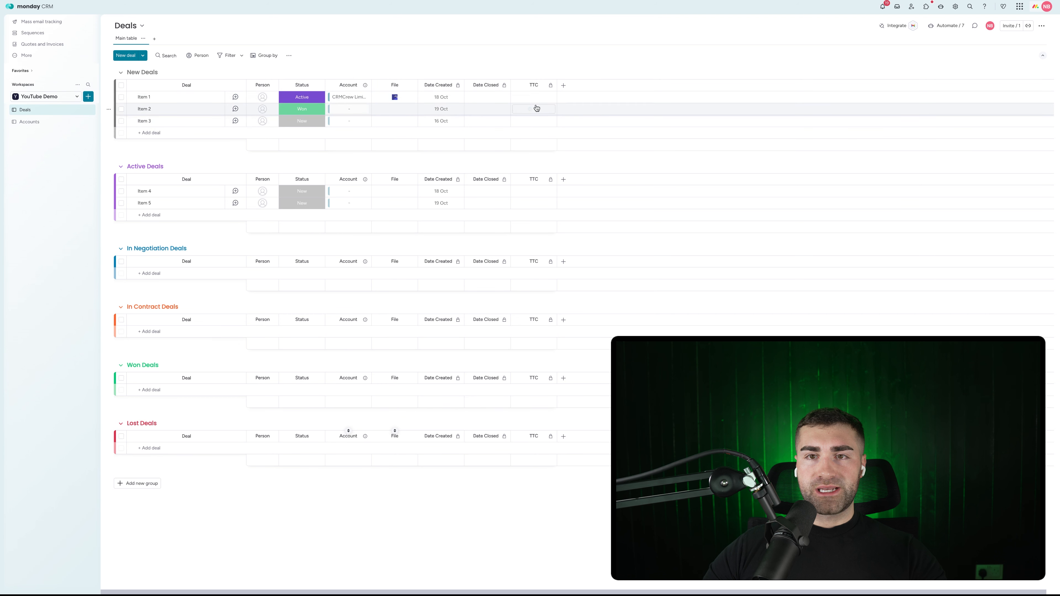
Step: Add a text column named Account ID between the Person and Status columns of the Deals board
{"action": "left_click", "coordinate": [563, 86]}
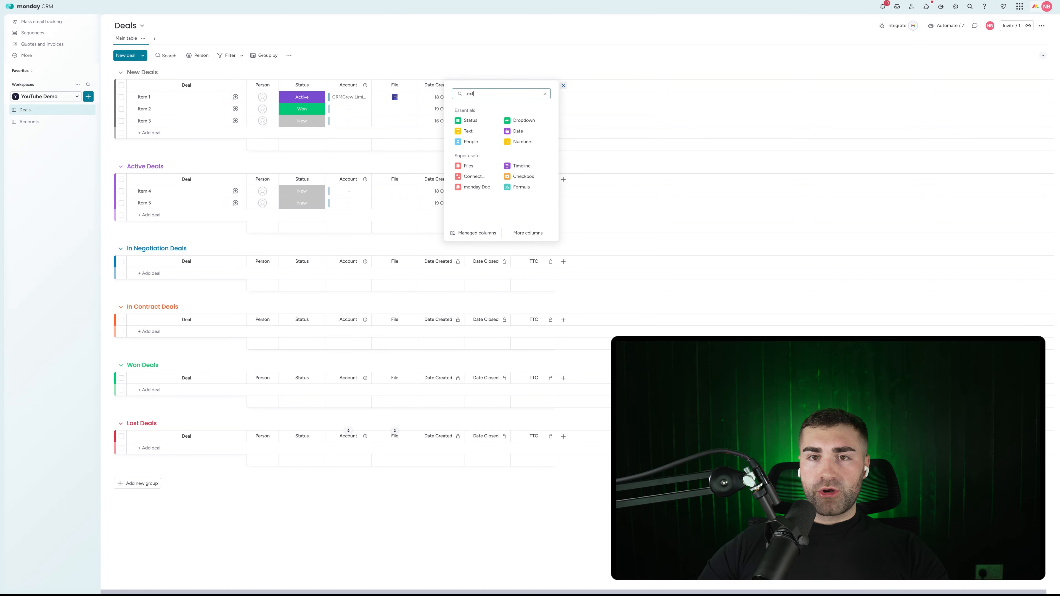
{"action": "left_click", "coordinate": [522, 130]}
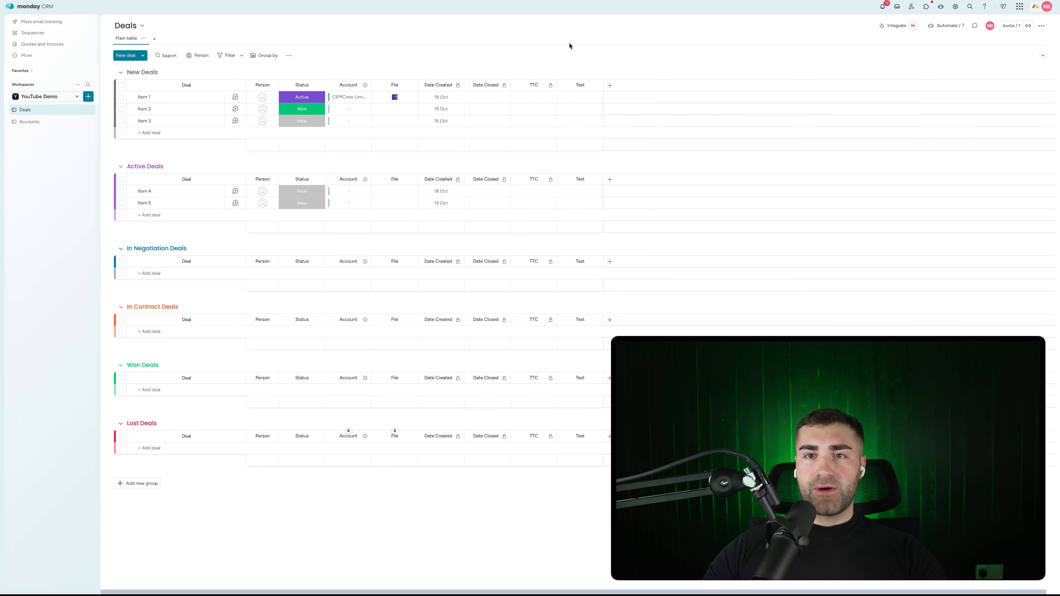
{"action": "left_click_drag", "start_coordinate": [569, 85], "coordinate": [302, 86]}
{"action": "left_click", "coordinate": [302, 85]}
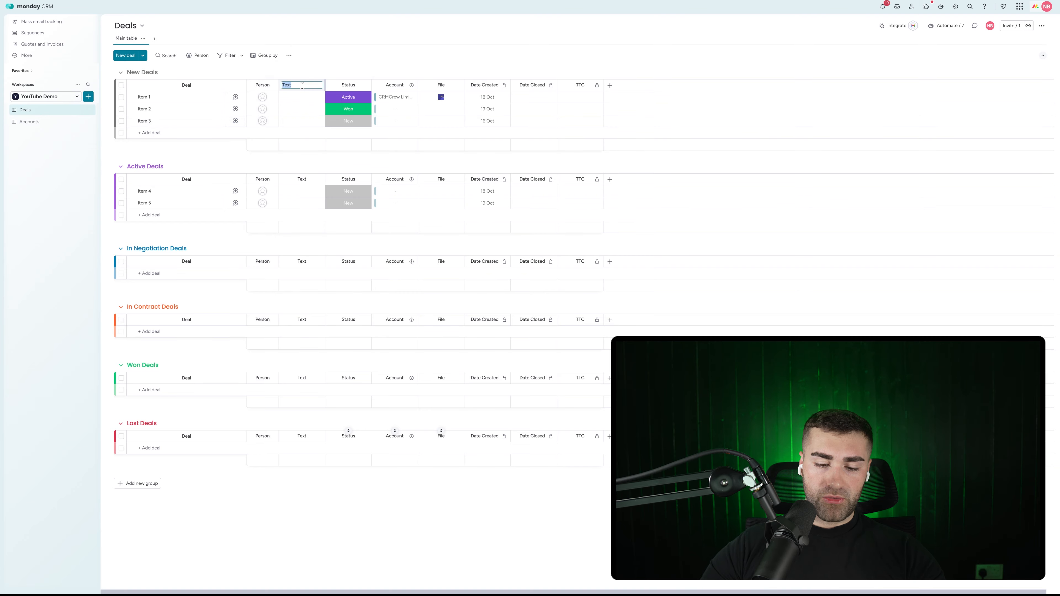
{"action": "key", "text": "Return"}
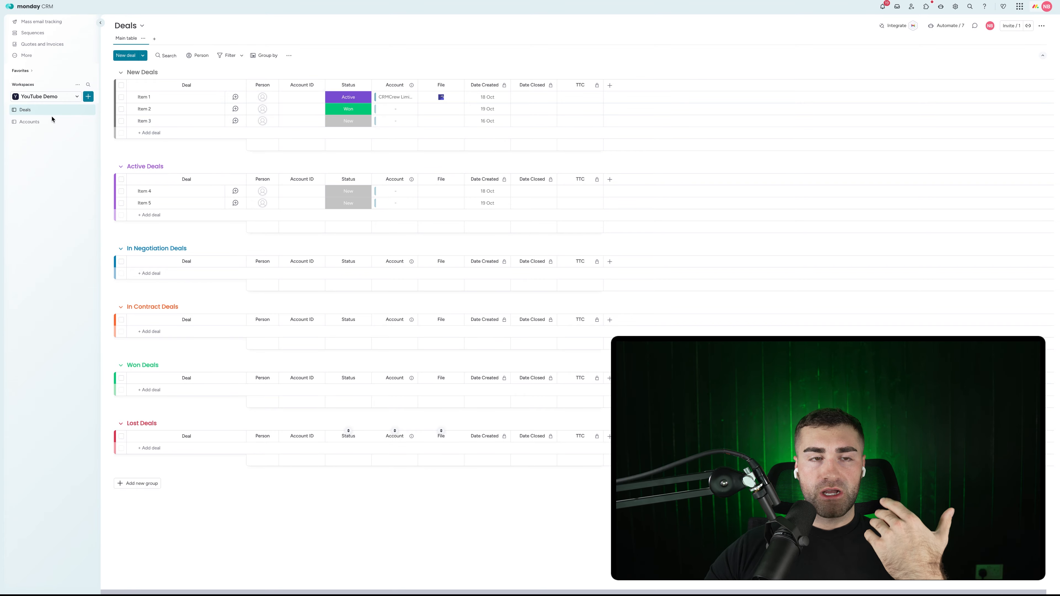
{"action": "left_click", "coordinate": [45, 125]}
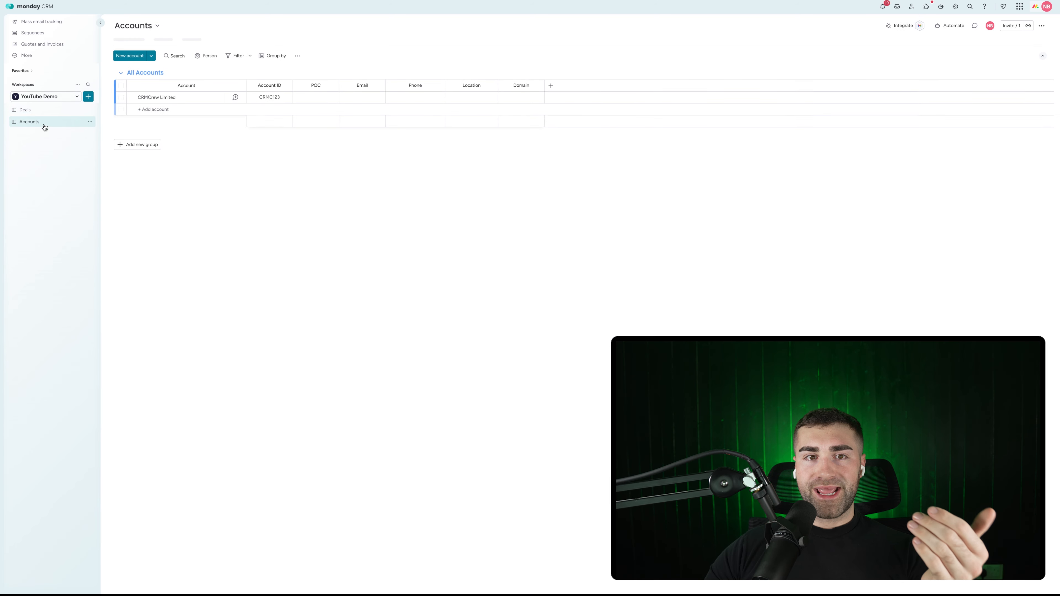
{"action": "left_click", "coordinate": [44, 111]}
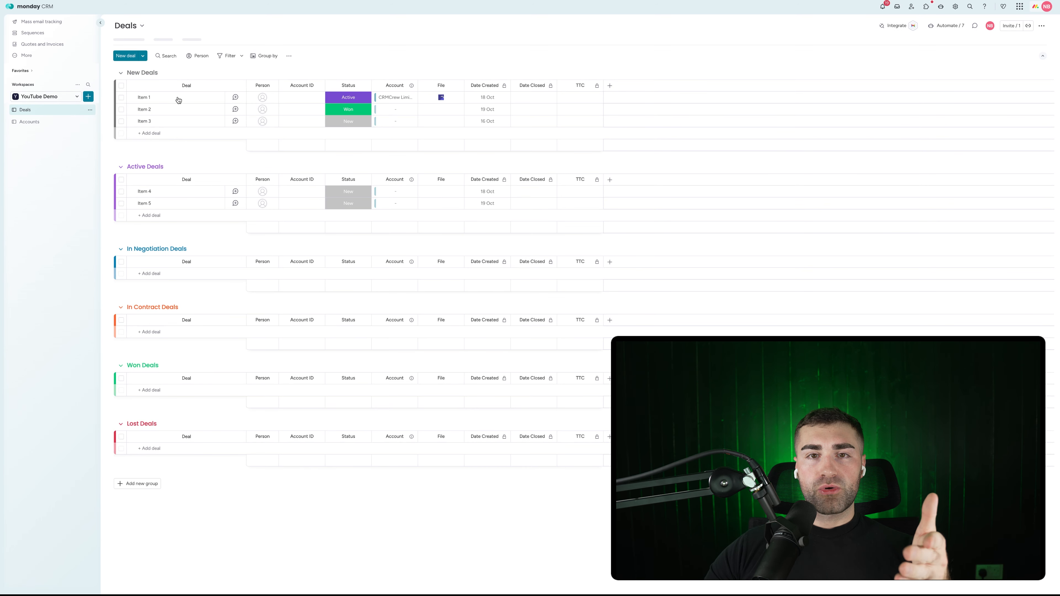
{"action": "left_click", "coordinate": [318, 85]}
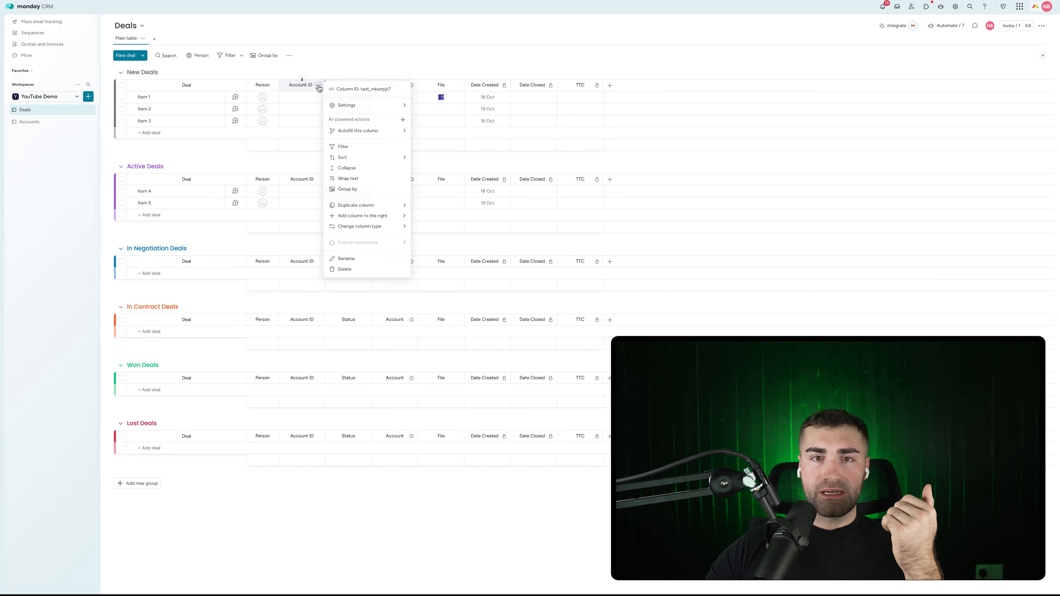
{"action": "mouse_move", "coordinate": [338, 107]}
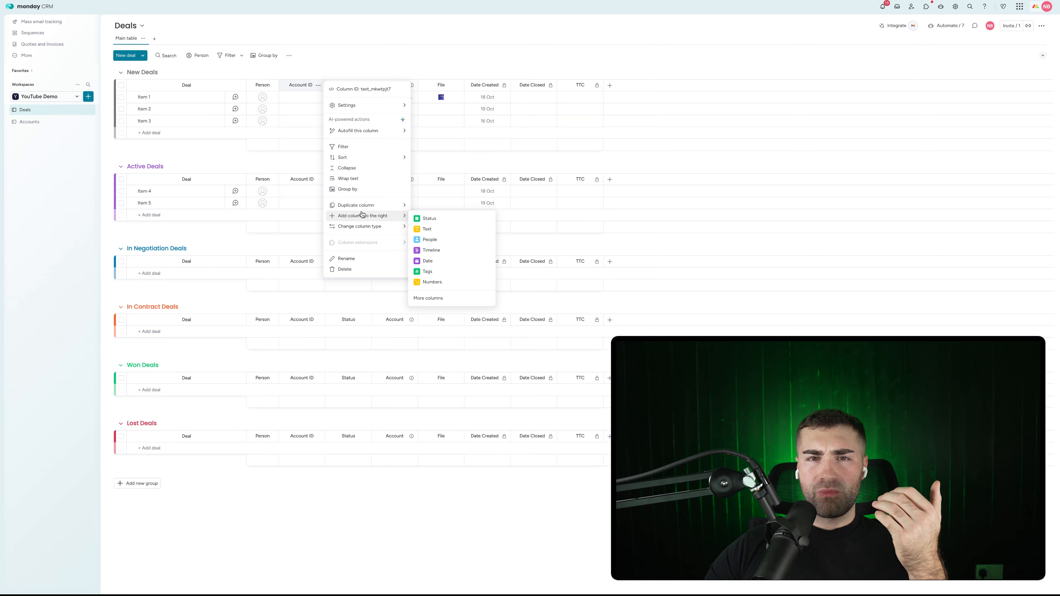
{"action": "mouse_move", "coordinate": [363, 131]}
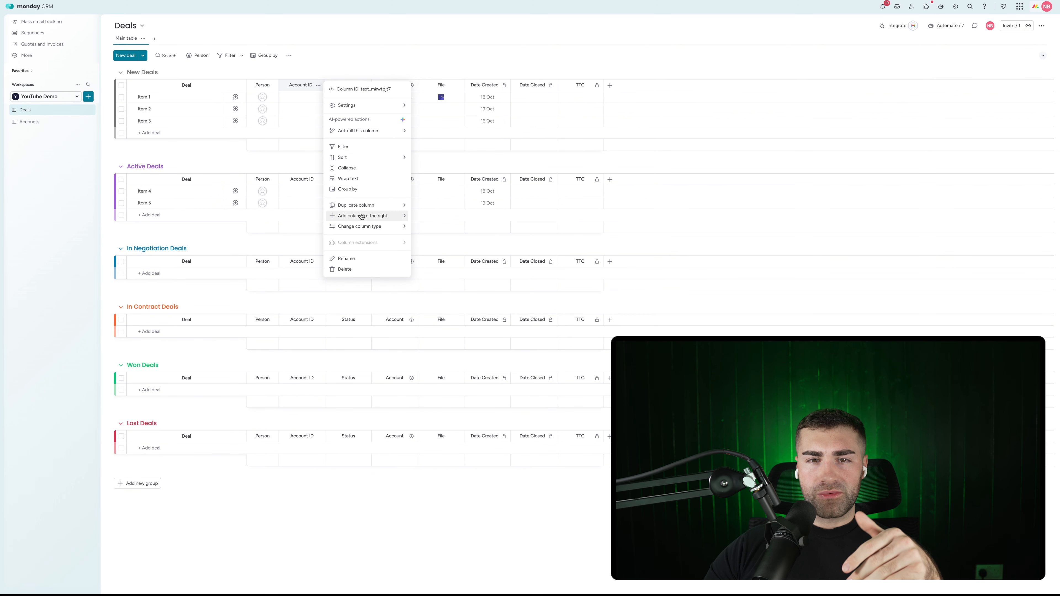
{"action": "left_click", "coordinate": [376, 72]}
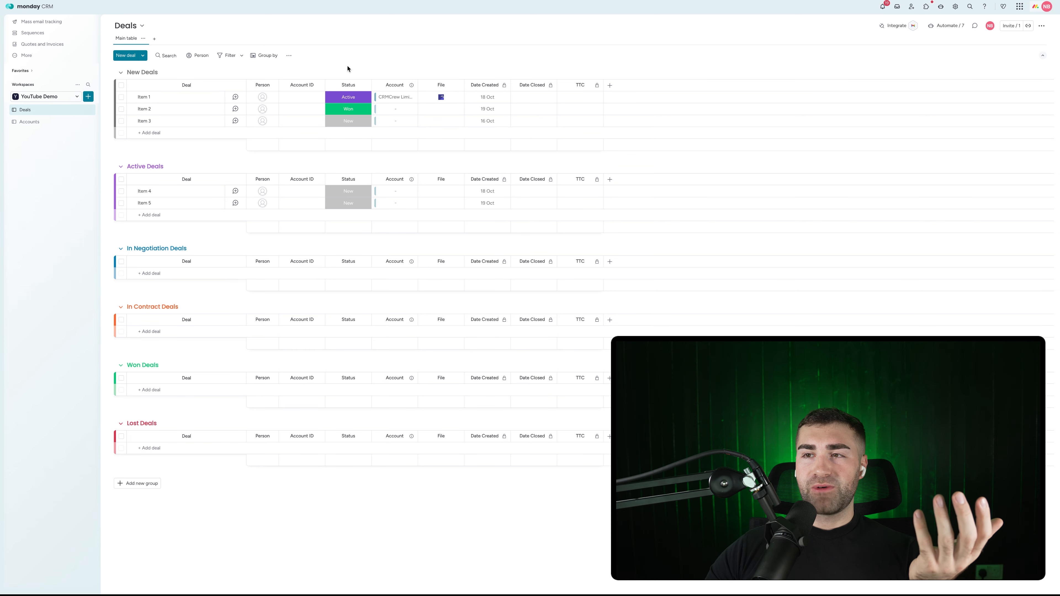
Step: Enable the item creation form for the Deals board
{"action": "left_click", "coordinate": [1043, 27]}
{"action": "mouse_move", "coordinate": [1007, 132]}
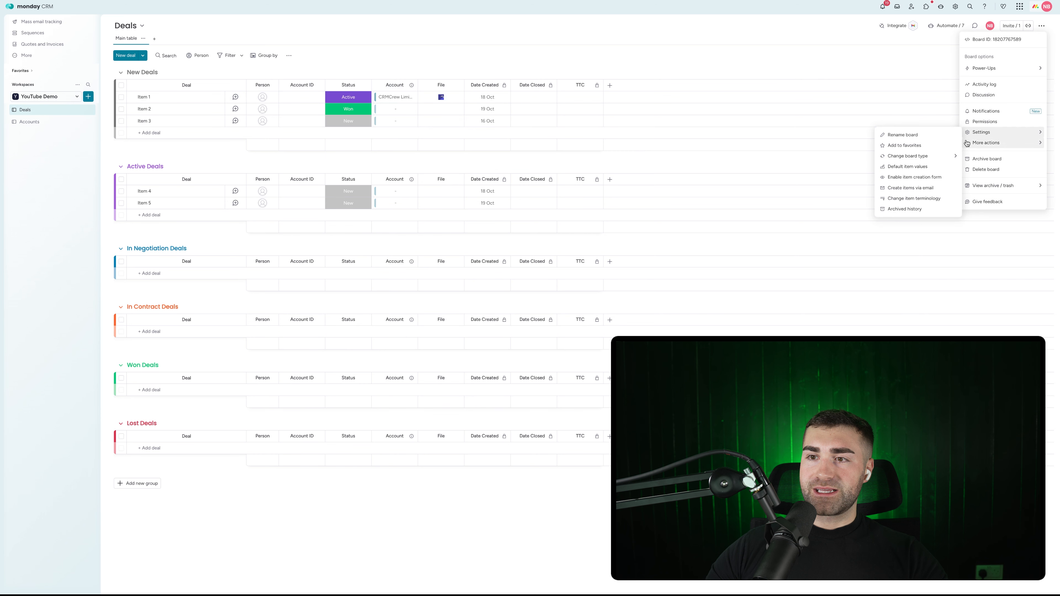
{"action": "left_click", "coordinate": [908, 177]}
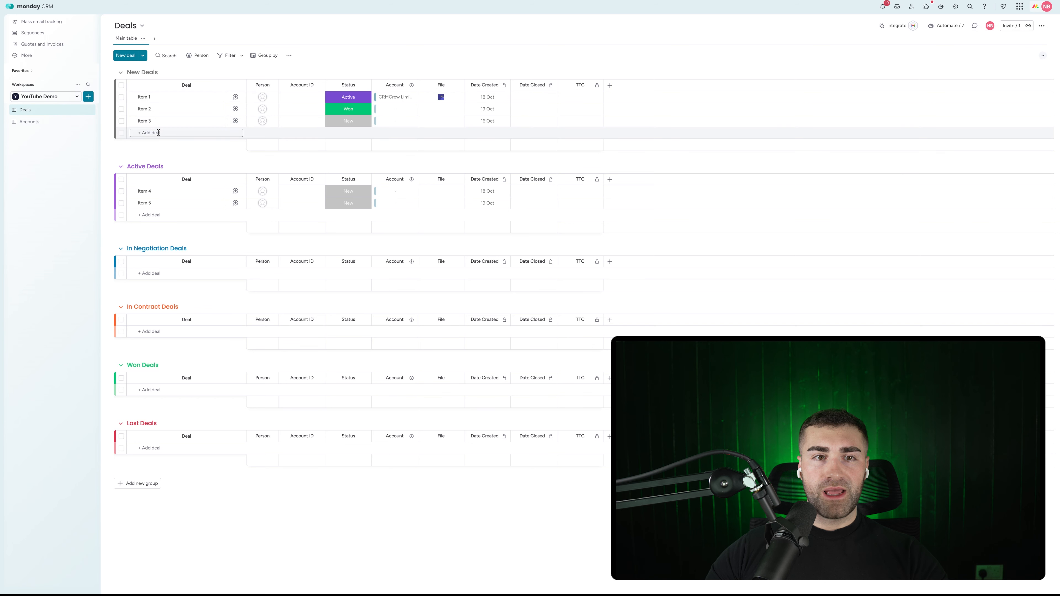
Step: Add a deal named A to the New Deals group
{"action": "left_click", "coordinate": [300, 132]}
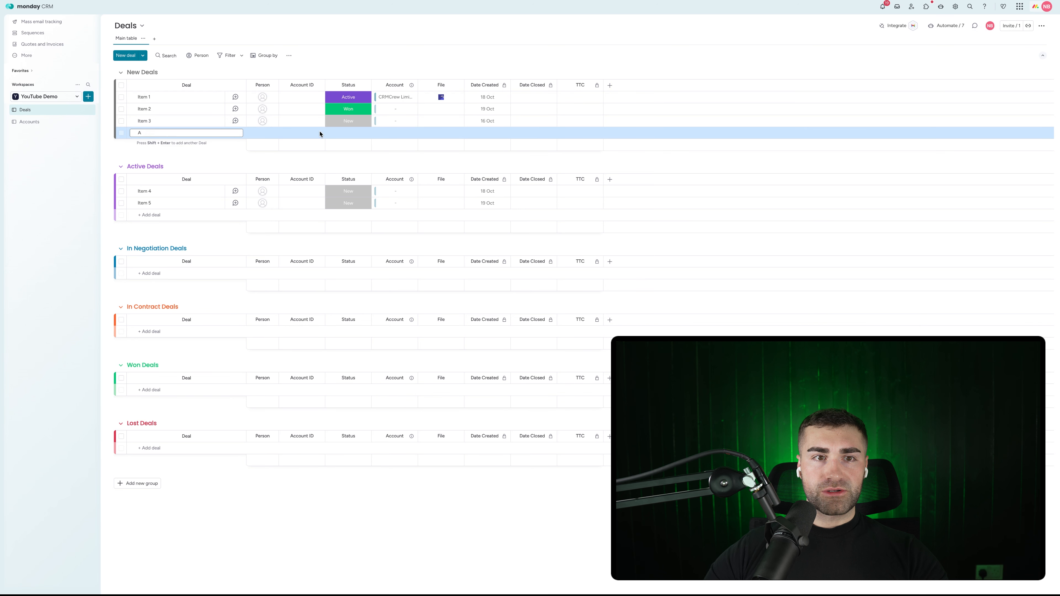
{"action": "type", "text": "A"}
{"action": "key", "text": "Return"}
Step: Make the Account ID question required in the Deals board's New Deal form and close the form
{"action": "left_click", "coordinate": [1042, 26]}
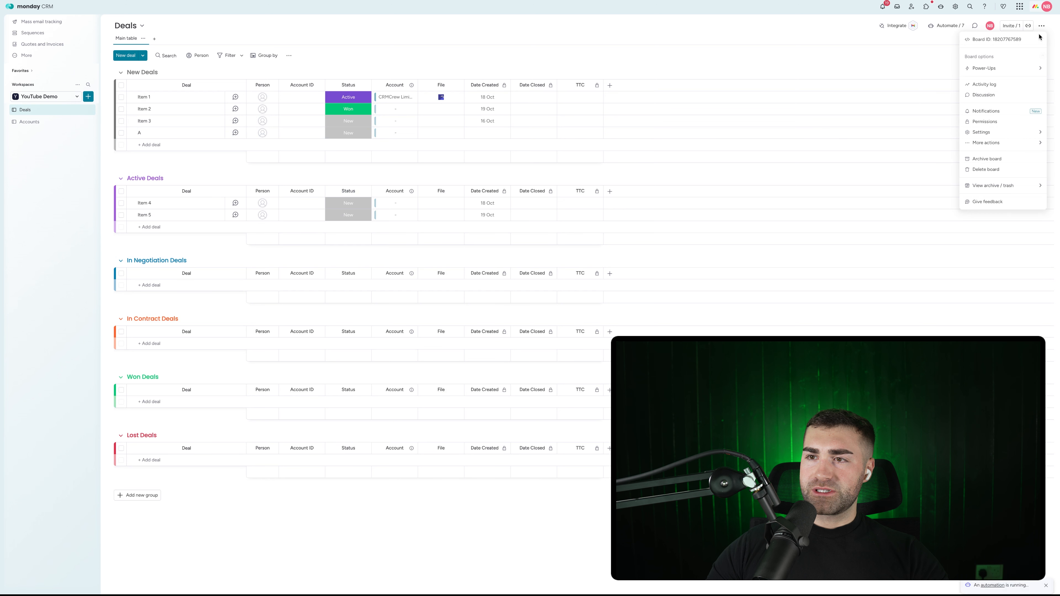
{"action": "mouse_move", "coordinate": [973, 134]}
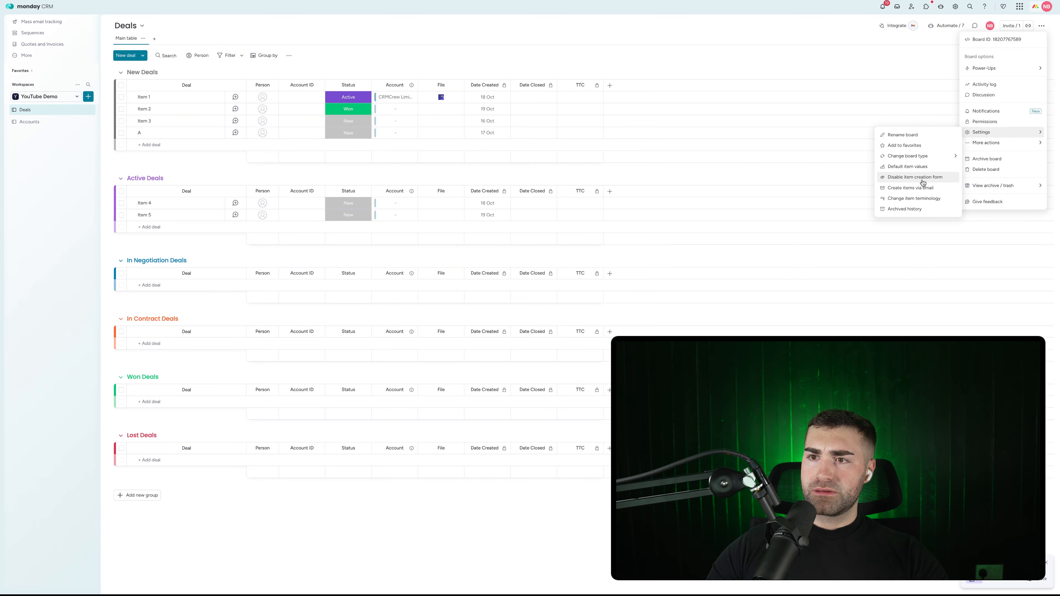
{"action": "left_click", "coordinate": [168, 42]}
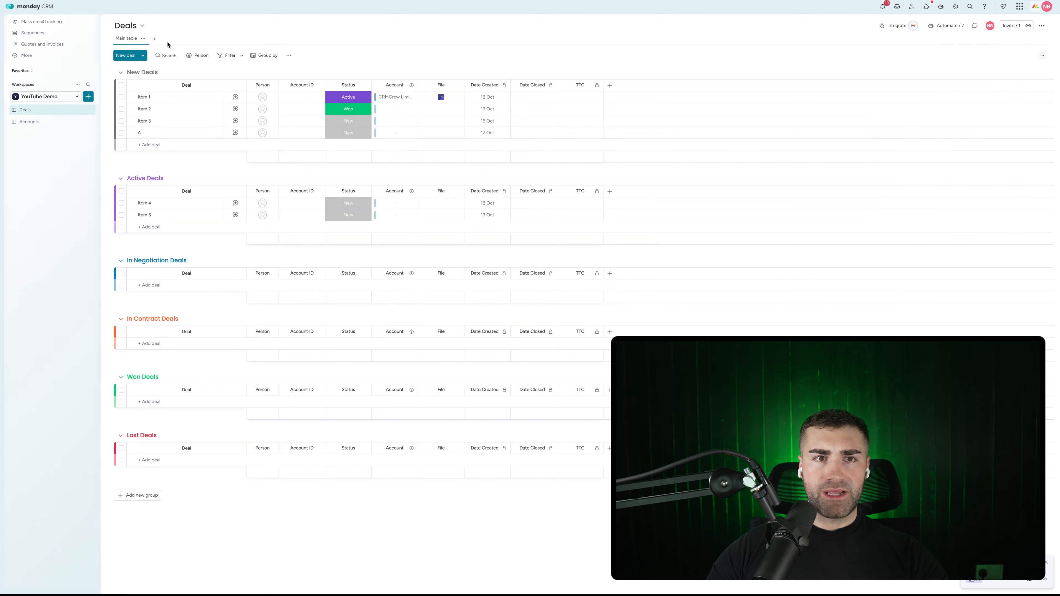
{"action": "left_click", "coordinate": [124, 58]}
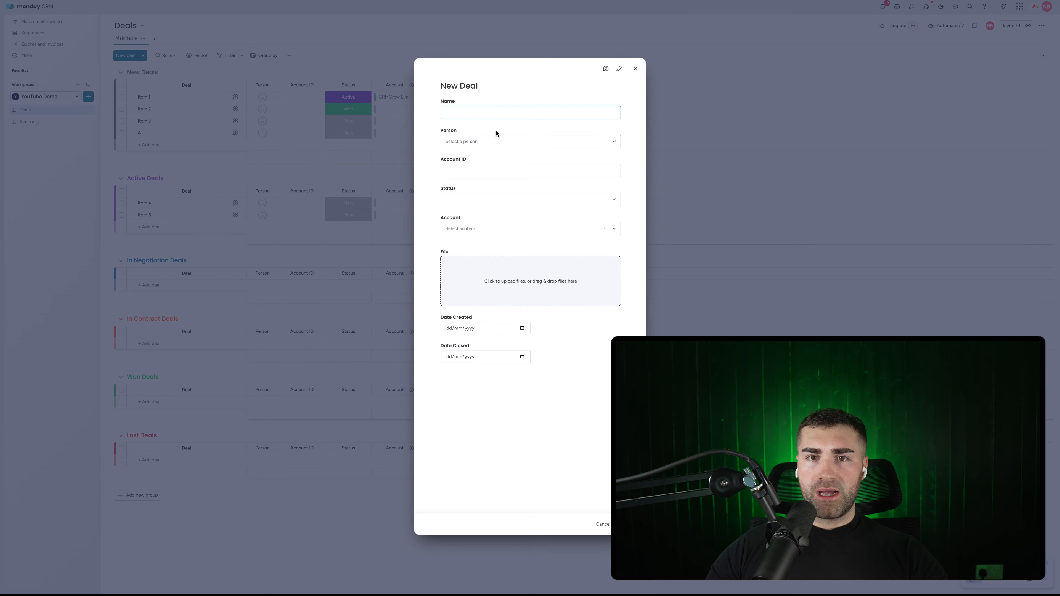
{"action": "left_click", "coordinate": [619, 69]}
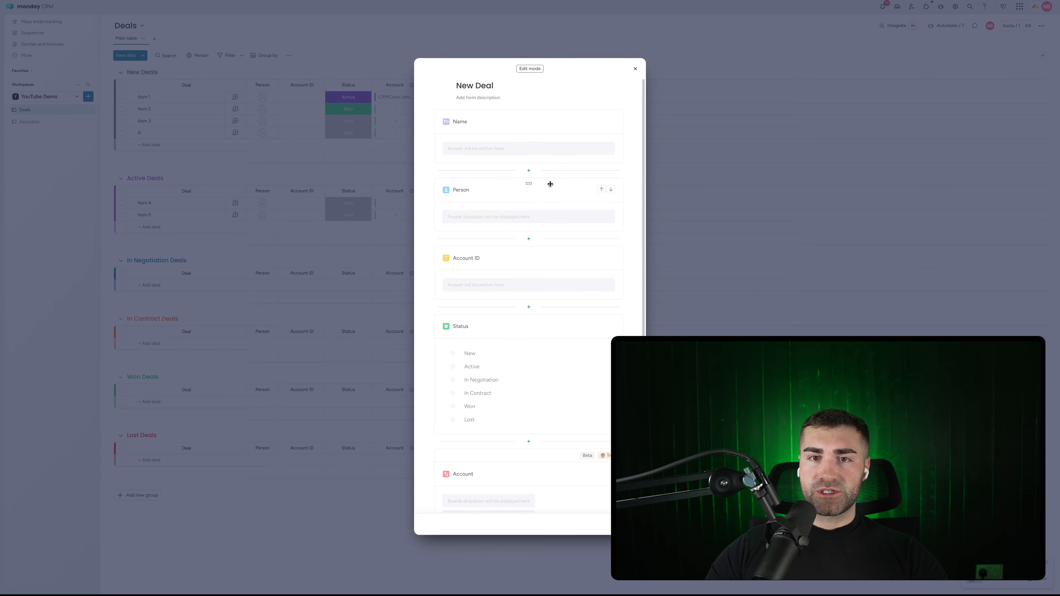
{"action": "left_click", "coordinate": [506, 261]}
{"action": "left_click", "coordinate": [461, 322]}
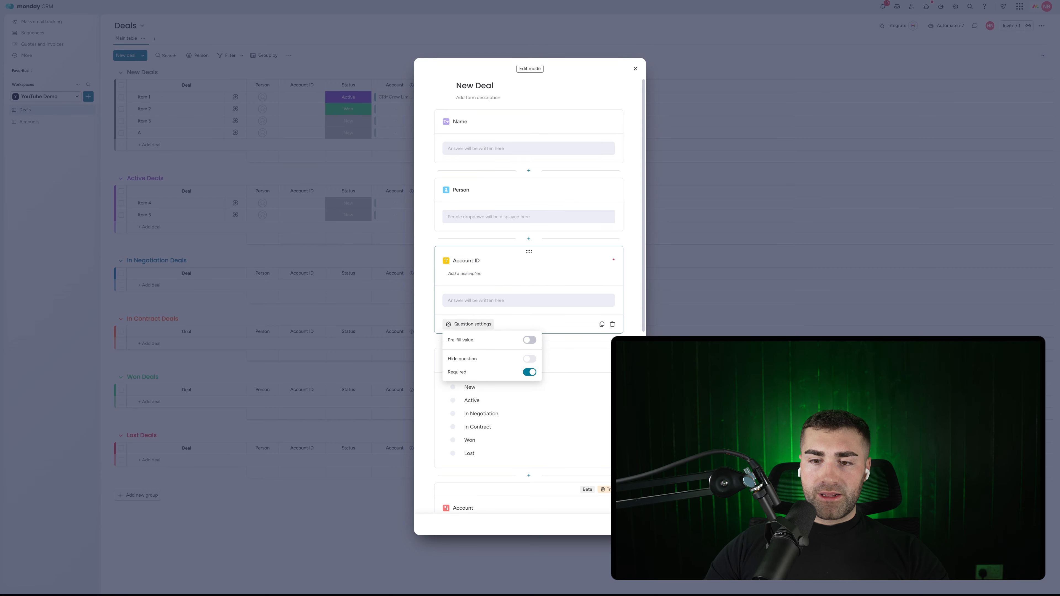
{"action": "left_click", "coordinate": [626, 524]}
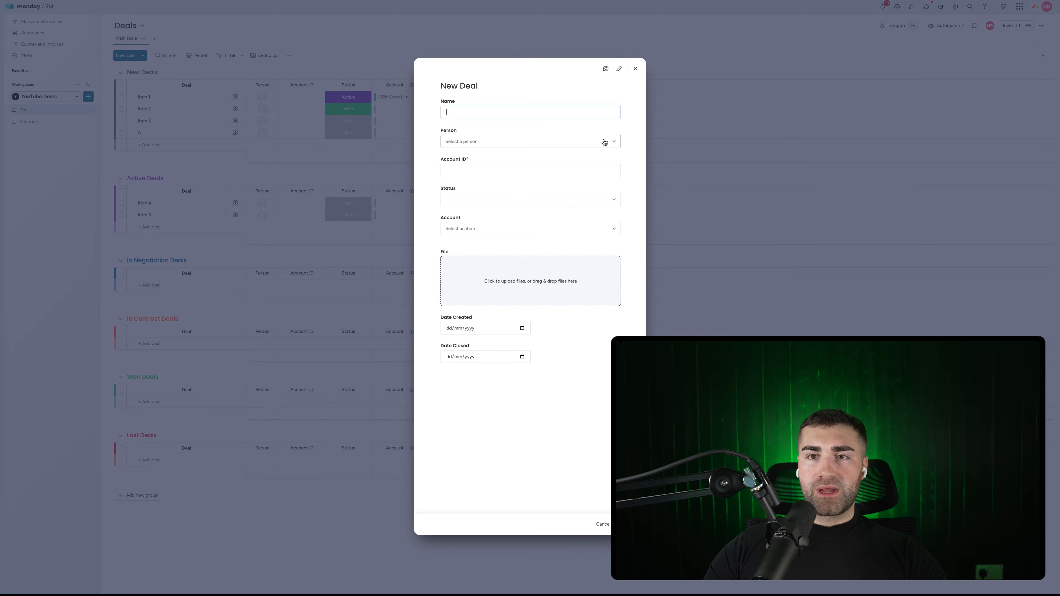
{"action": "left_click", "coordinate": [637, 69]}
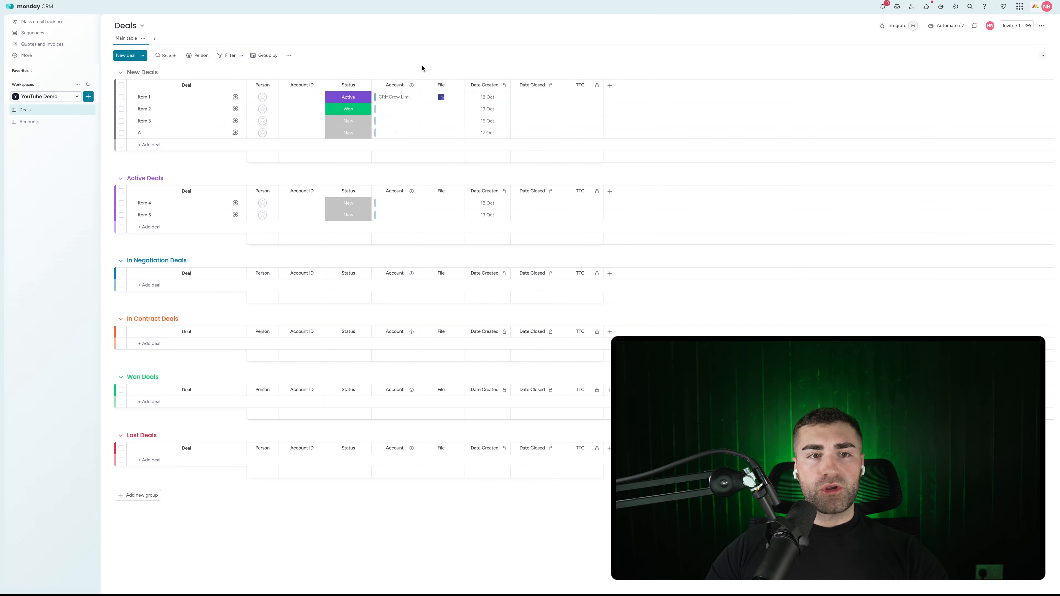
Step: Enter CRMC123 as the Account ID of deal A in the New Deals group
{"action": "left_click", "coordinate": [319, 132]}
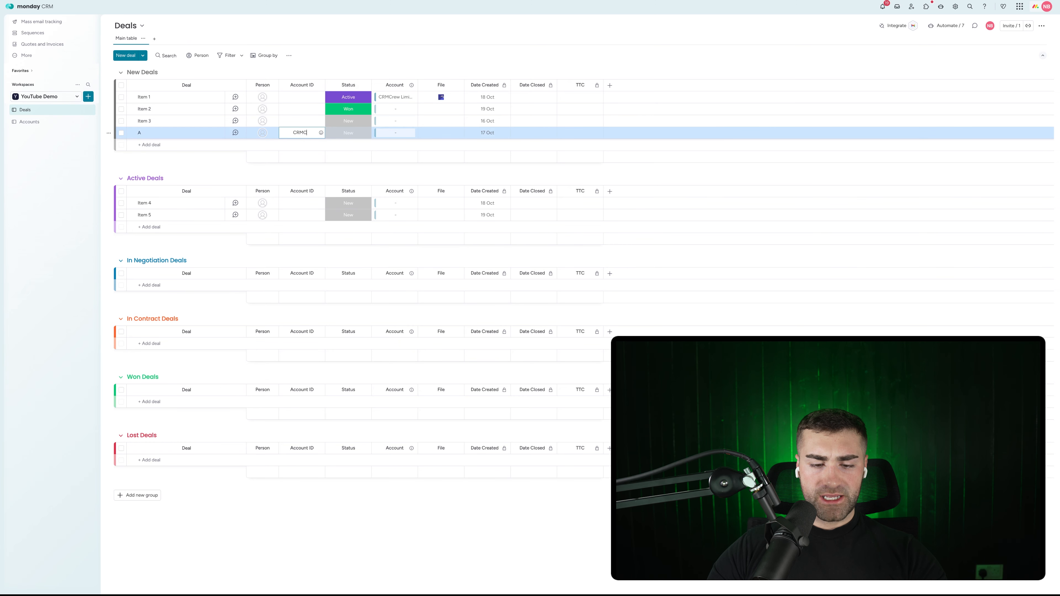
{"action": "left_click", "coordinate": [386, 62]}
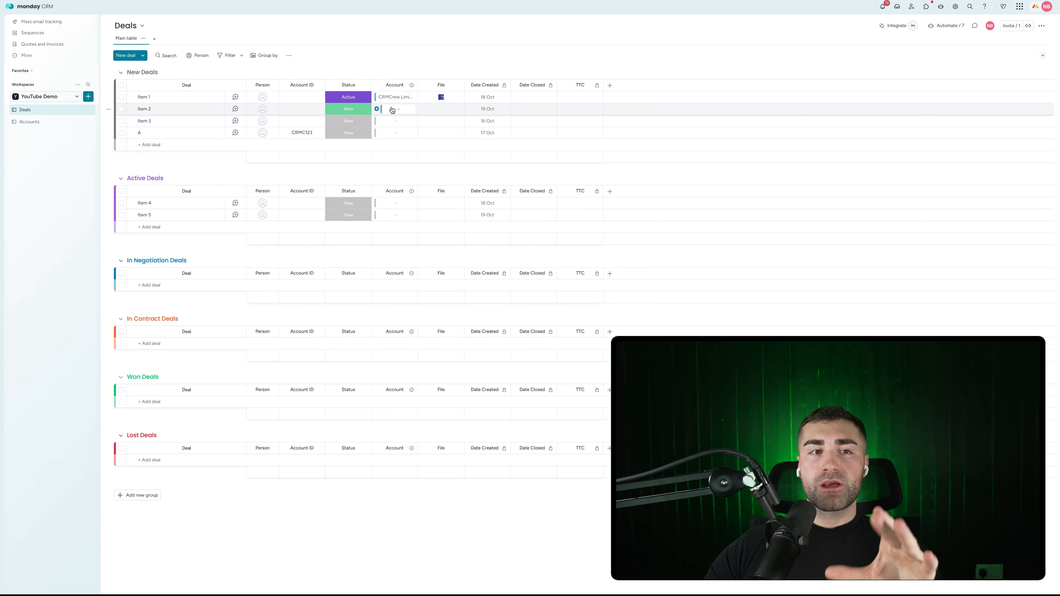
Step: Search the Deals automation templates for "when item created connect i" and use the template that connects new items by matching columns
{"action": "left_click", "coordinate": [947, 26]}
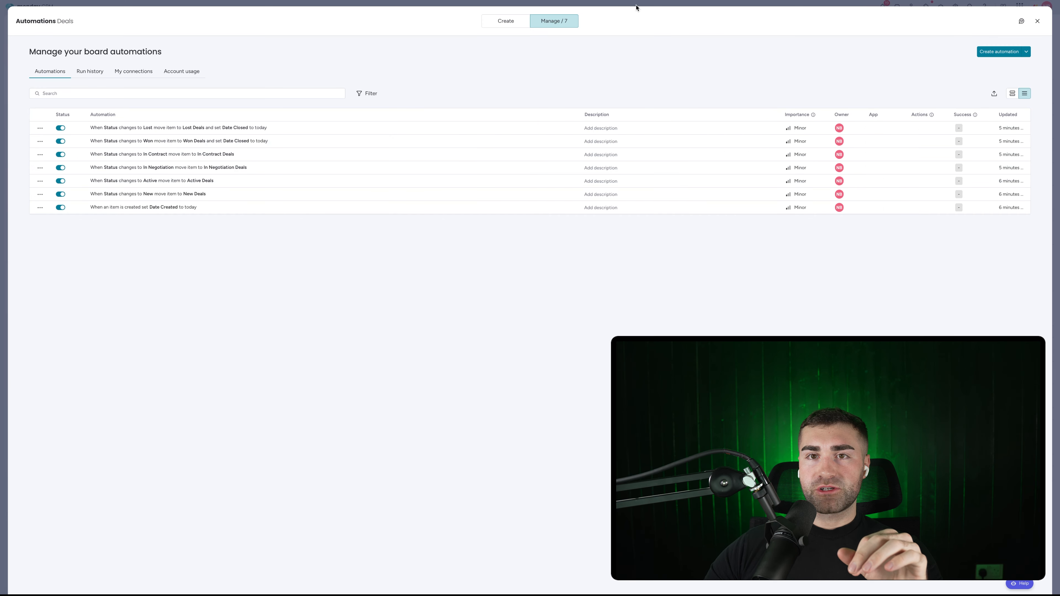
{"action": "left_click", "coordinate": [484, 25]}
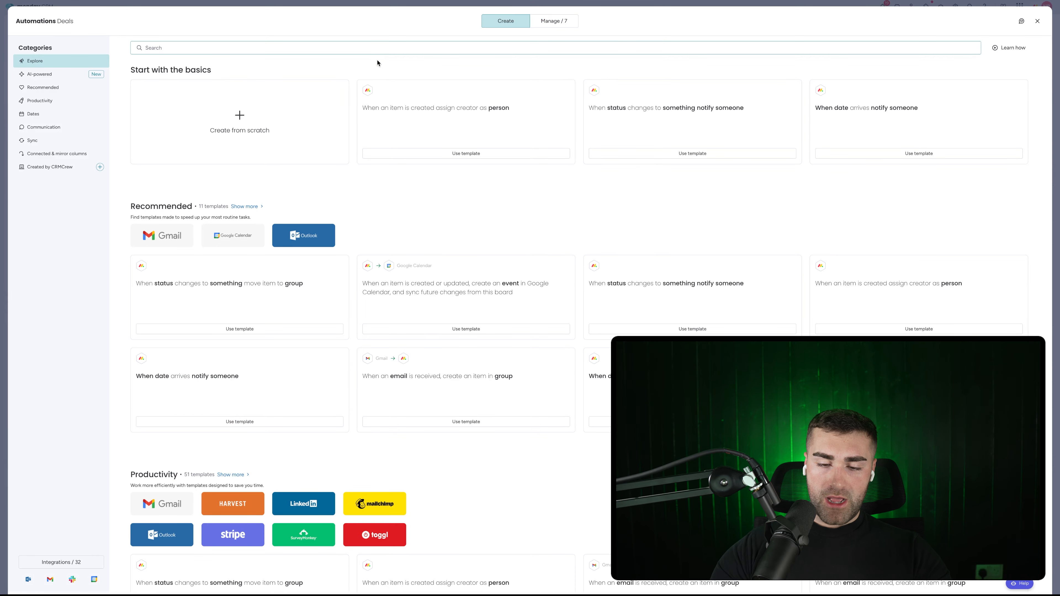
{"action": "type", "text": "when ite"}
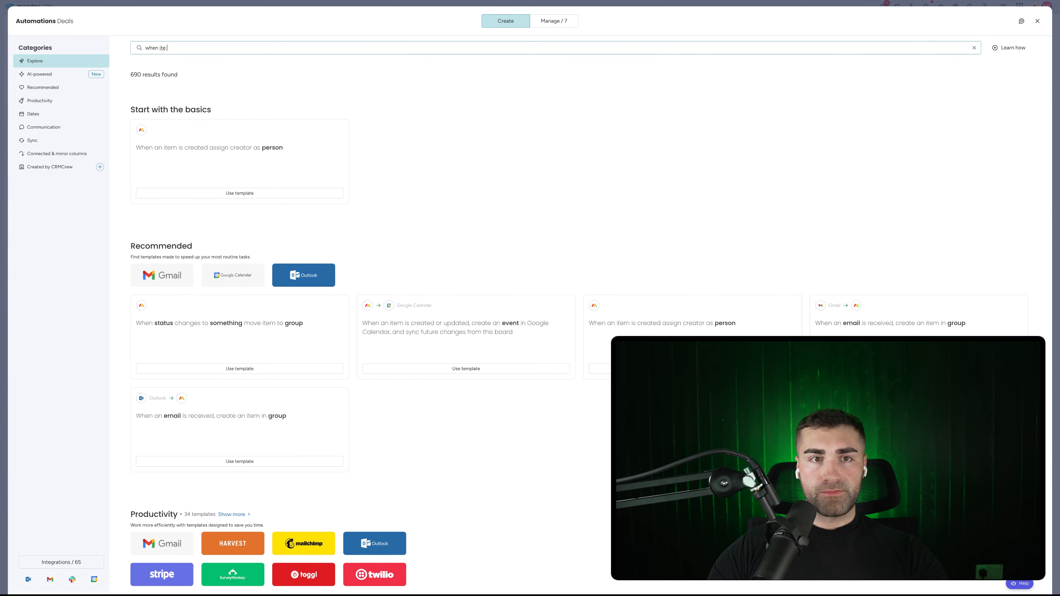
{"action": "type", "text": "m created connect i"}
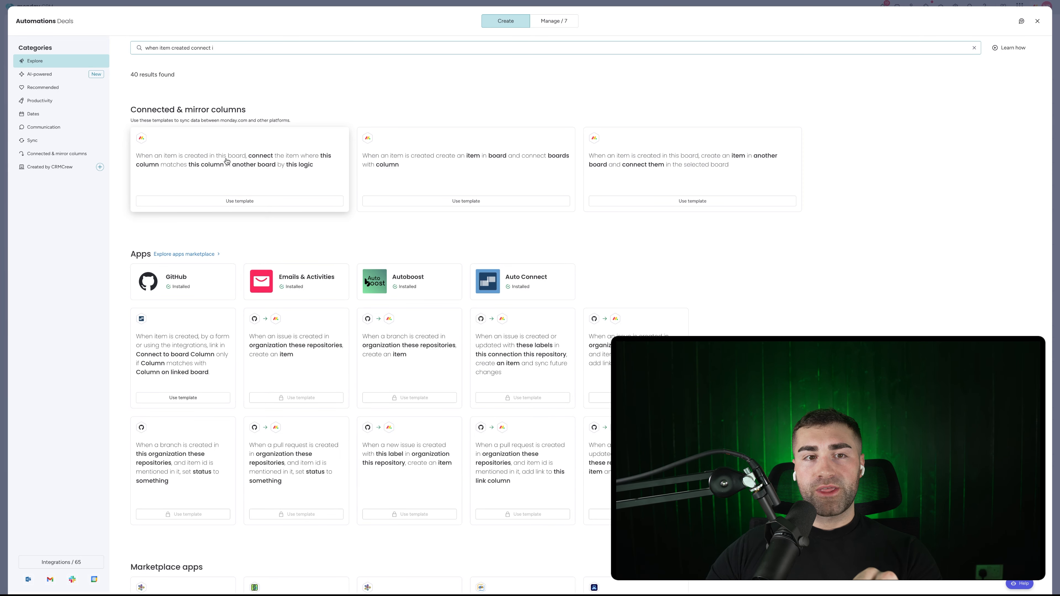
{"action": "left_click", "coordinate": [241, 168]}
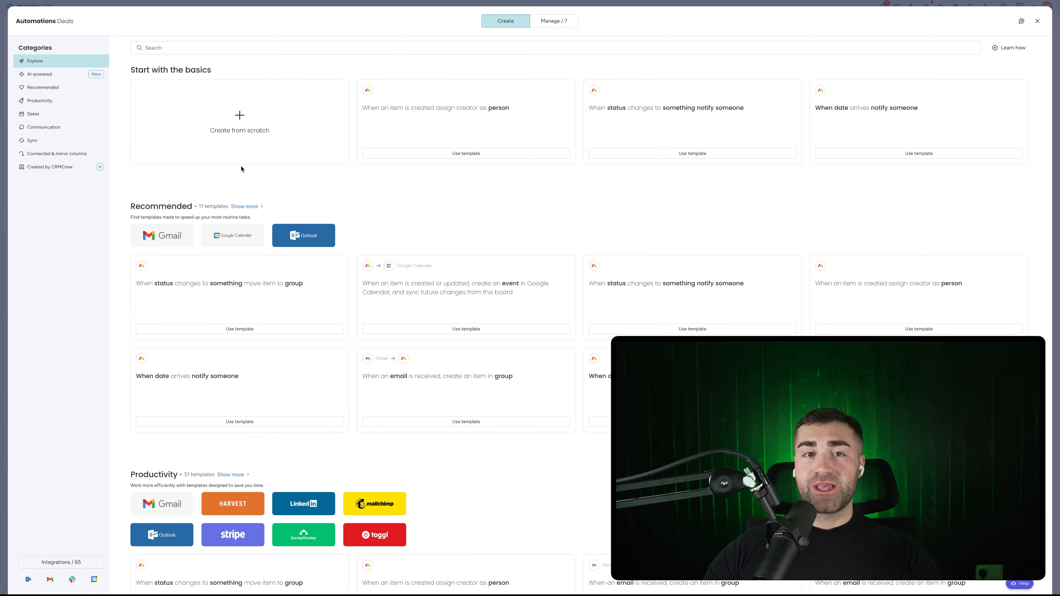
Step: Configure the automation to connect new deals where Account ID matches Account ID in the Accounts board, and create it
{"action": "left_click", "coordinate": [746, 318]}
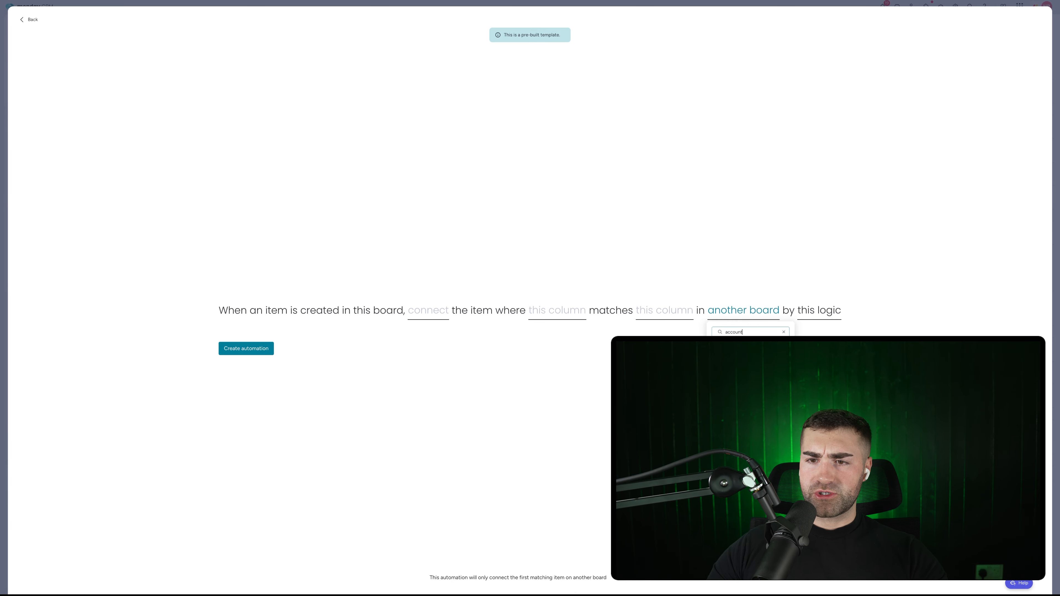
{"action": "key", "text": "Return"}
{"action": "left_click", "coordinate": [657, 313]}
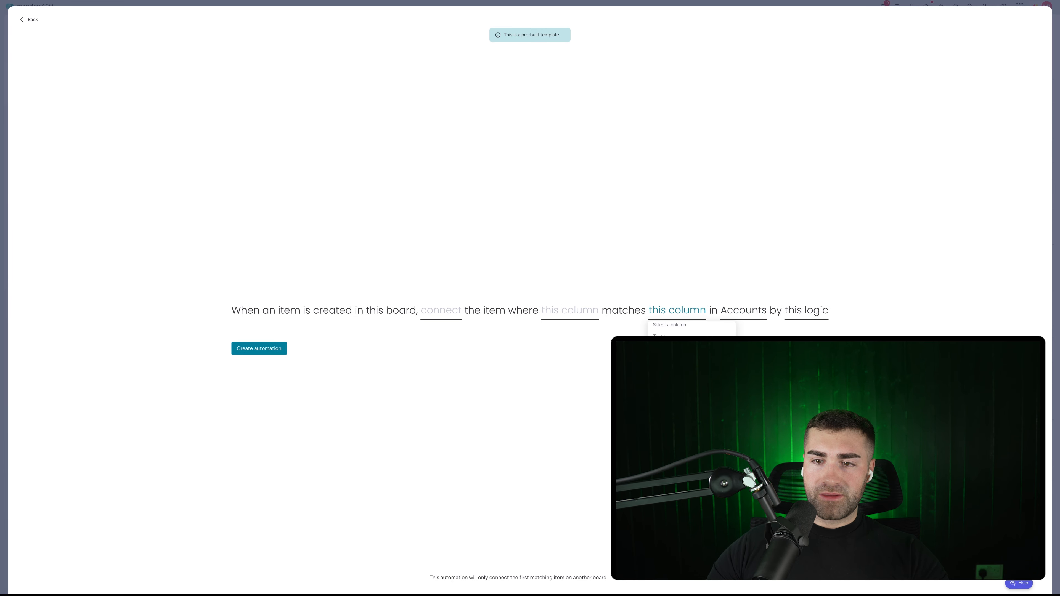
{"action": "left_click", "coordinate": [655, 336]}
{"action": "left_click", "coordinate": [550, 309]}
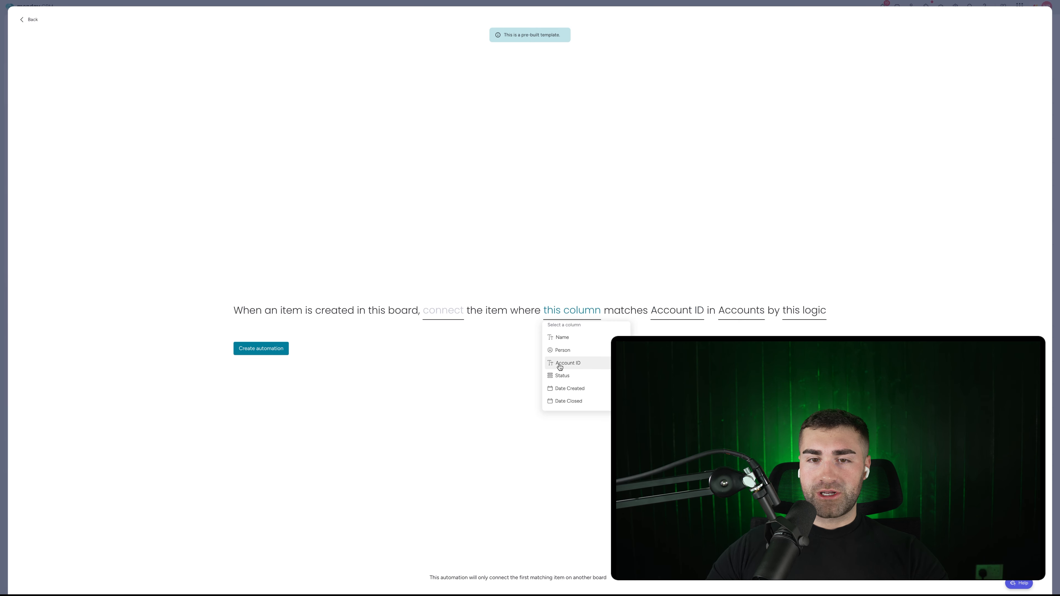
{"action": "left_click", "coordinate": [559, 367]}
{"action": "left_click", "coordinate": [439, 311]}
{"action": "left_click", "coordinate": [443, 341]}
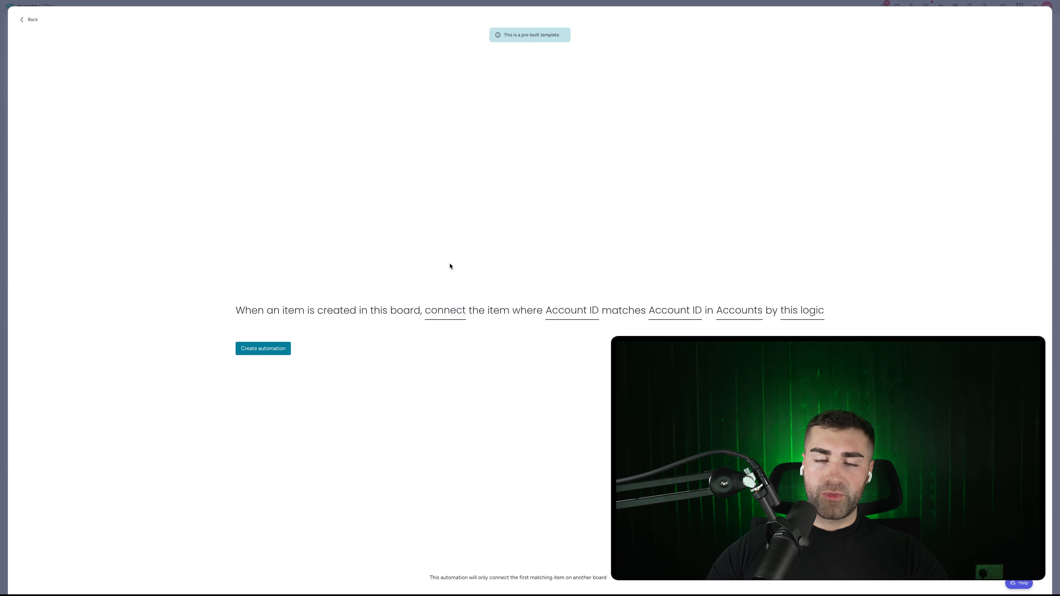
{"action": "left_click", "coordinate": [263, 348]}
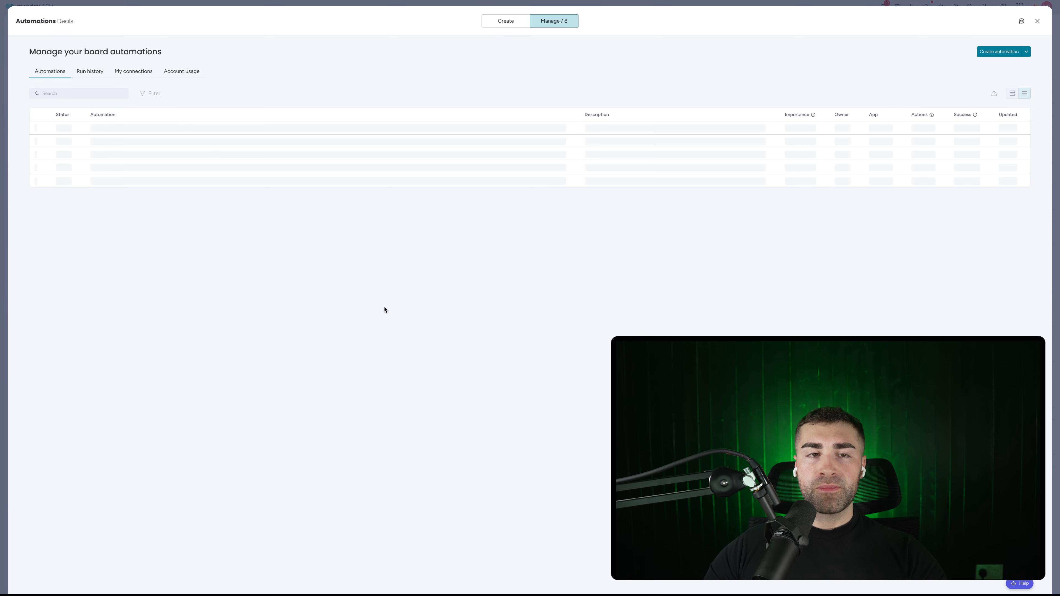
{"action": "key", "text": "Escape"}
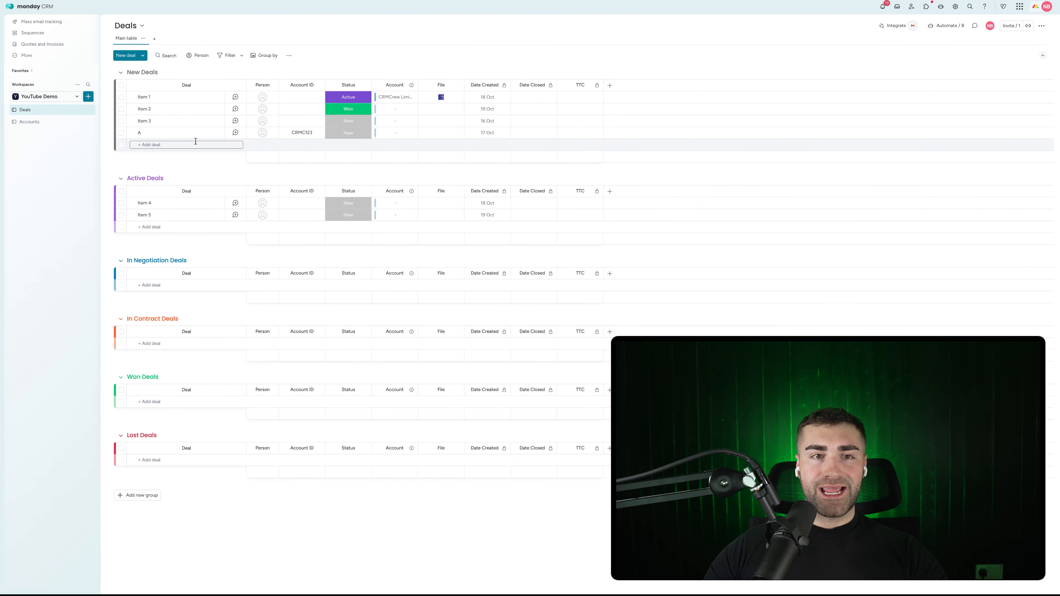
Step: Add a deal named "Incoming form answer" with Account ID CRMC123 to the New Deals group
{"action": "left_click", "coordinate": [196, 142]}
{"action": "left_click", "coordinate": [472, 166]}
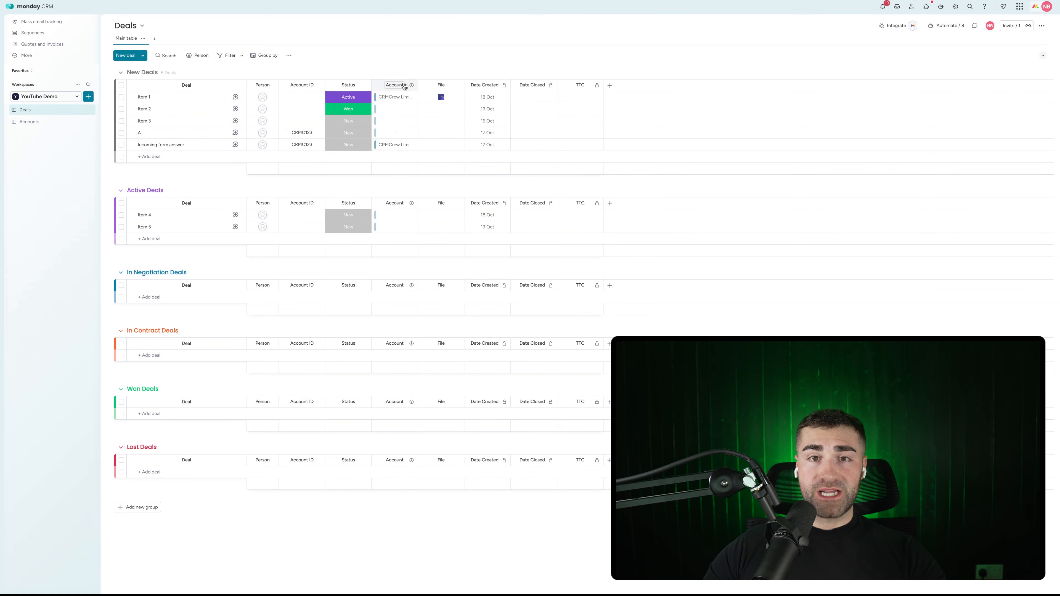
Step: Widen the Account column on the Deals board and restrict who can edit it
{"action": "left_click_drag", "start_coordinate": [419, 84], "coordinate": [443, 84]}
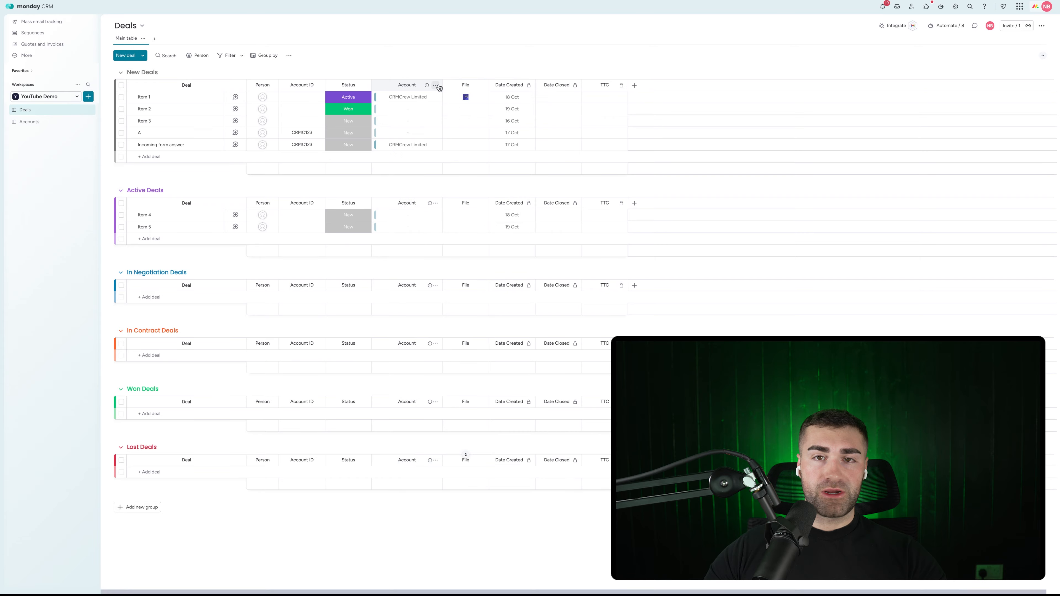
{"action": "left_click", "coordinate": [436, 85]}
{"action": "mouse_move", "coordinate": [473, 105]}
{"action": "left_click", "coordinate": [564, 134]}
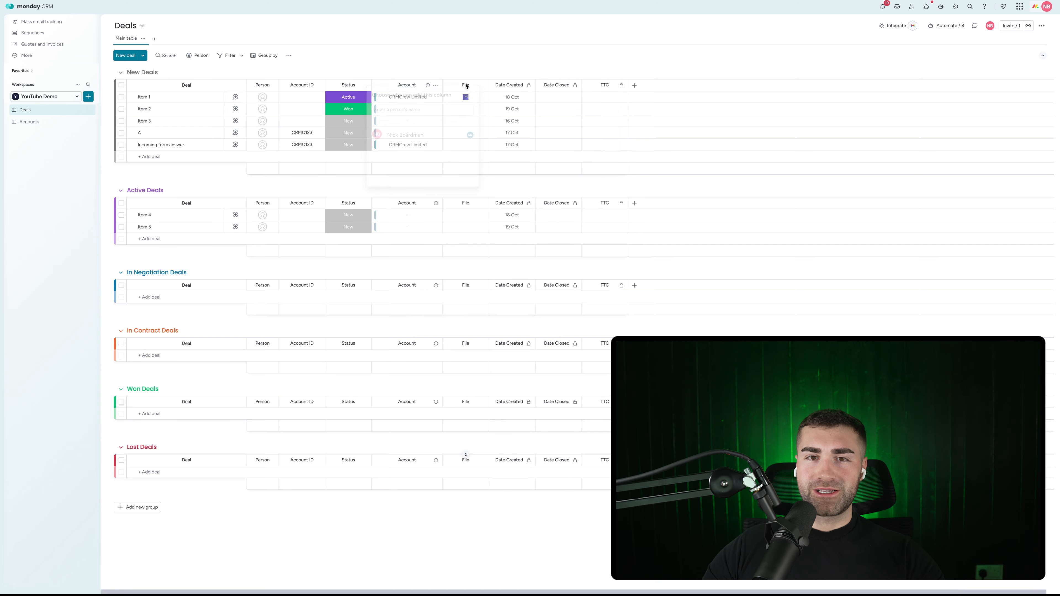
Step: Delete the deals Item 1, Item 2, Item 3, A, Item 4 and Item 5 from the Deals board
{"action": "left_click", "coordinate": [121, 132]}
{"action": "left_click", "coordinate": [121, 121]}
{"action": "left_click", "coordinate": [121, 109]}
{"action": "left_click", "coordinate": [121, 97]}
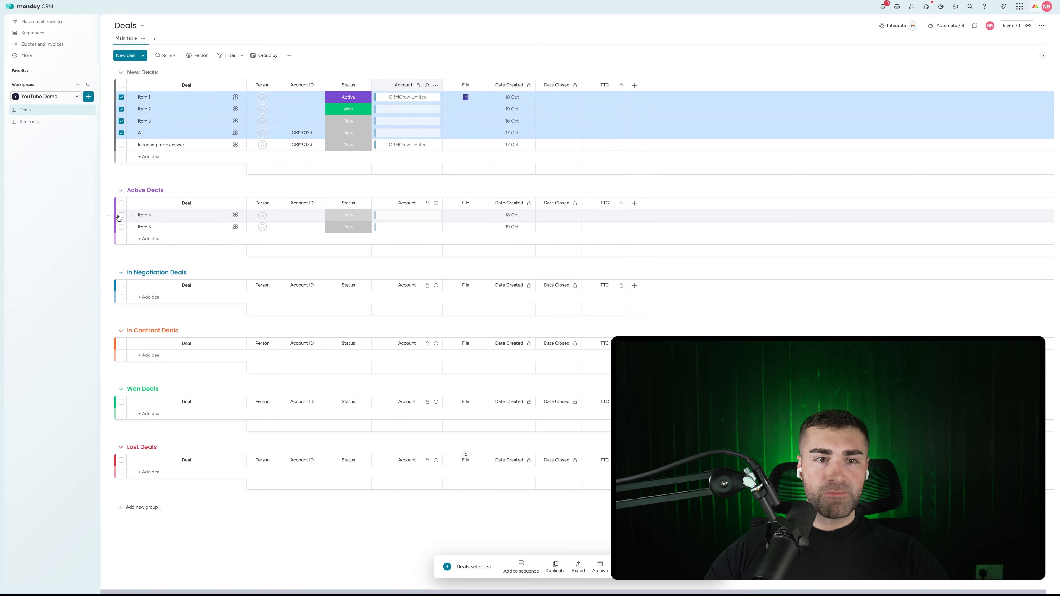
{"action": "left_click", "coordinate": [121, 215]}
{"action": "left_click", "coordinate": [121, 227]}
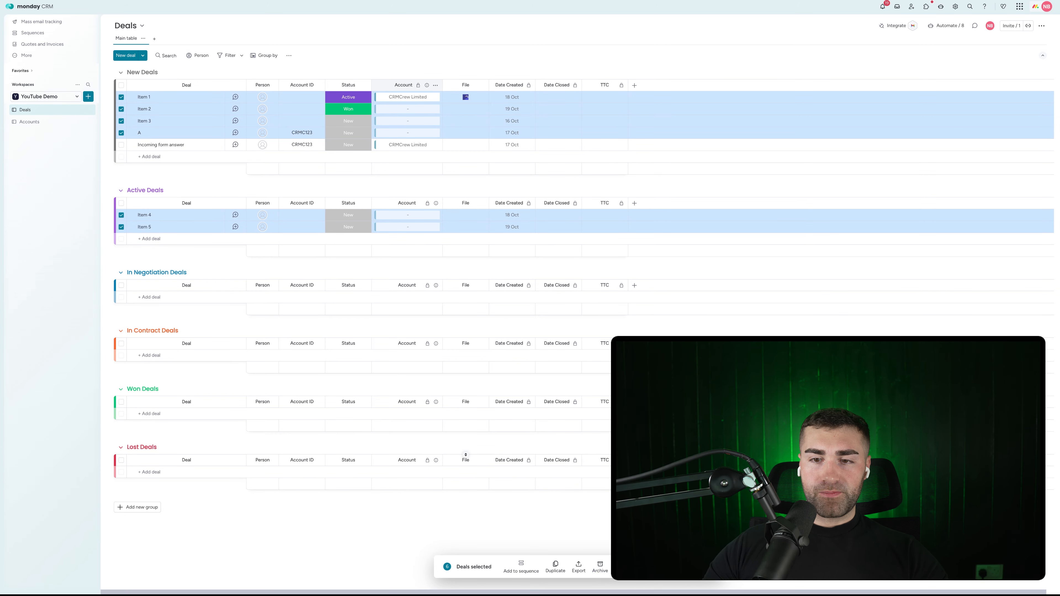
{"action": "left_click", "coordinate": [613, 579]}
{"action": "left_click", "coordinate": [587, 322]}
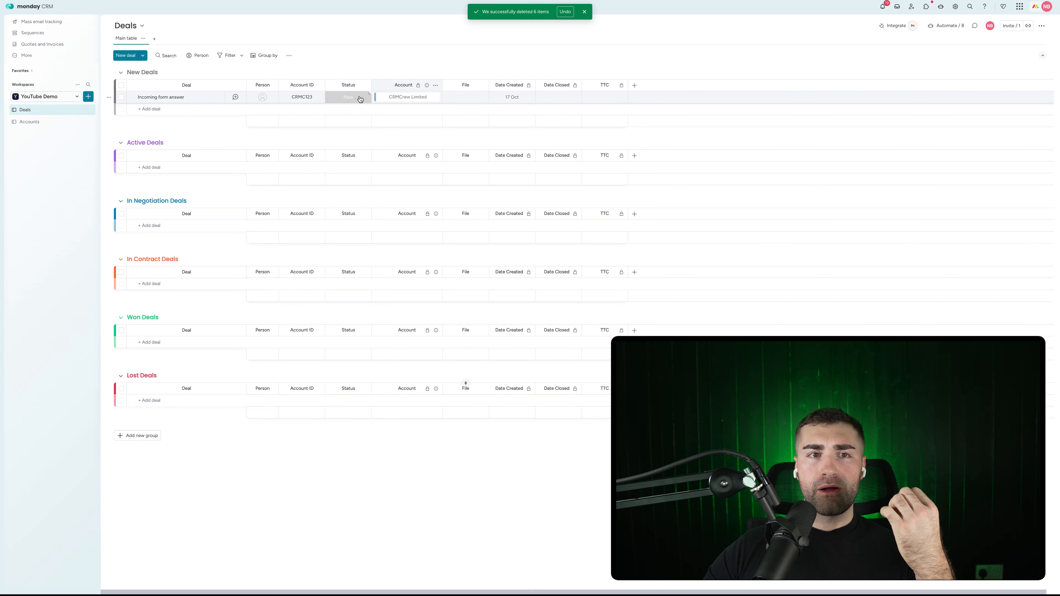
Step: Add a Numbers column to the Deals board and place it between Status and Account
{"action": "left_click", "coordinate": [635, 86]}
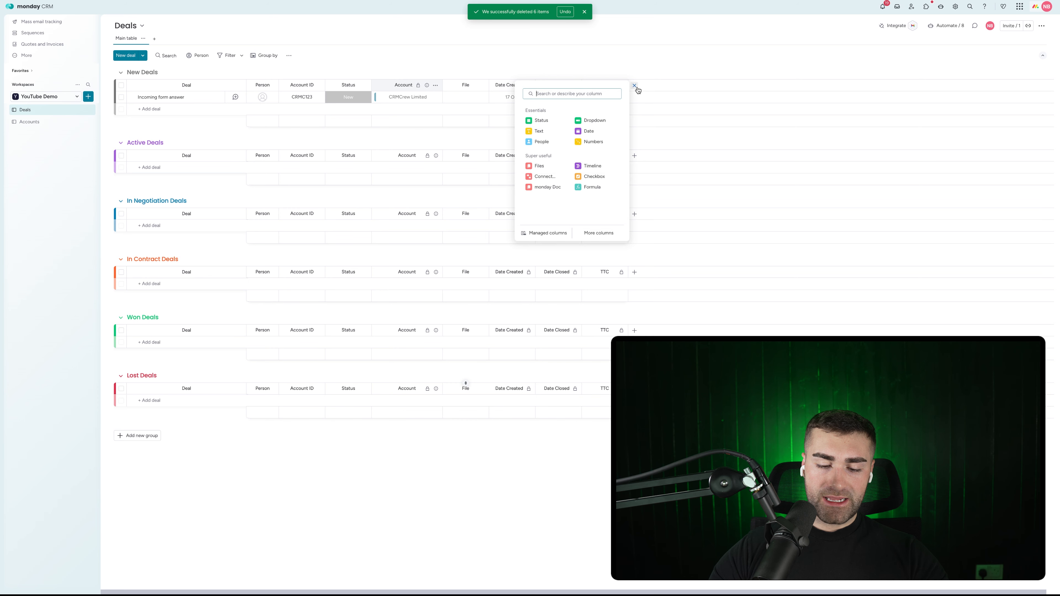
{"action": "type", "text": "number"}
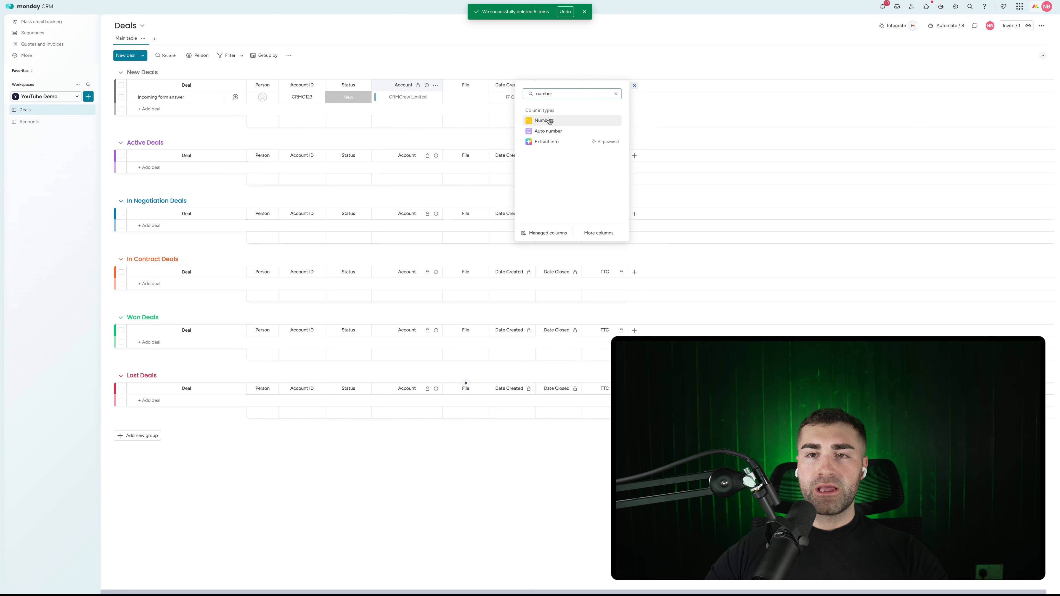
{"action": "left_click", "coordinate": [542, 122]}
{"action": "left_click_drag", "start_coordinate": [572, 85], "coordinate": [398, 82]}
Step: Rename the new Numbers column as Contract Value
{"action": "left_click", "coordinate": [393, 86]}
{"action": "double_click", "coordinate": [393, 86]}
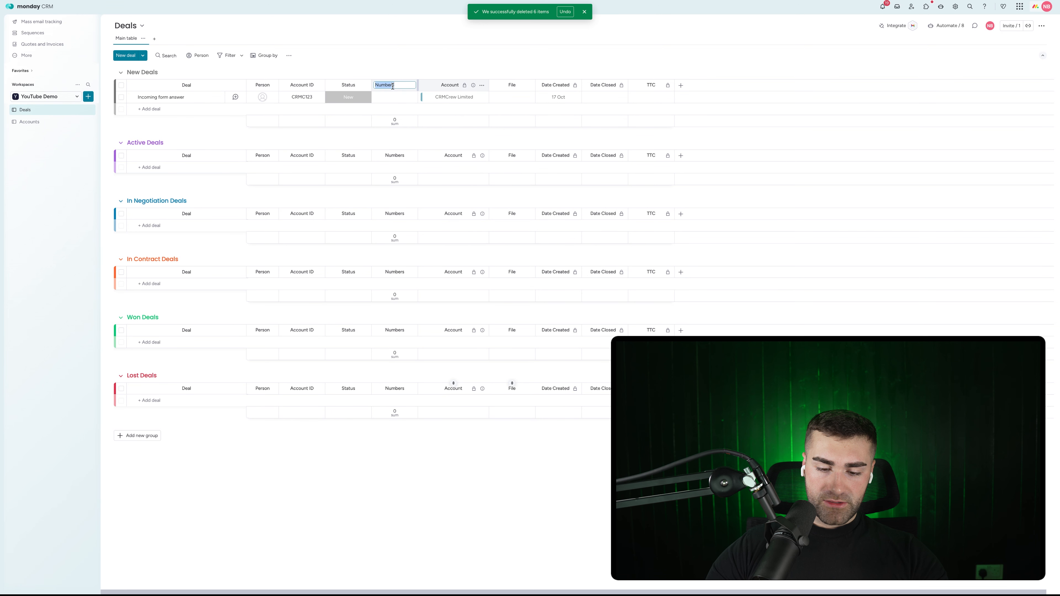
{"action": "type", "text": "Con"}
{"action": "key", "text": "BackSpace"}
{"action": "key", "text": "BackSpace"}
{"action": "key", "text": "BackSpace"}
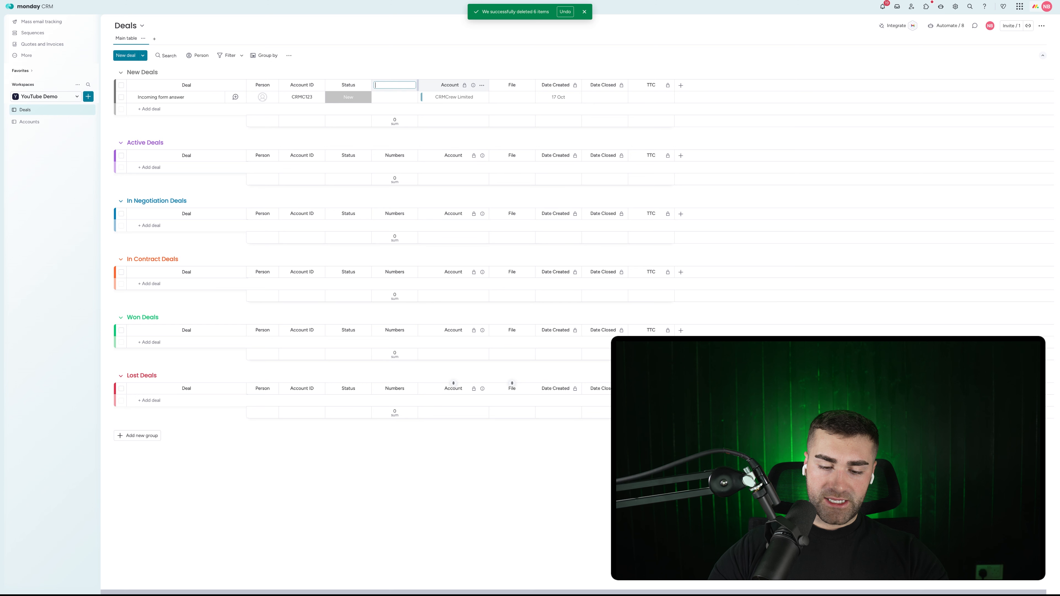
{"action": "type", "text": "Contract Me"}
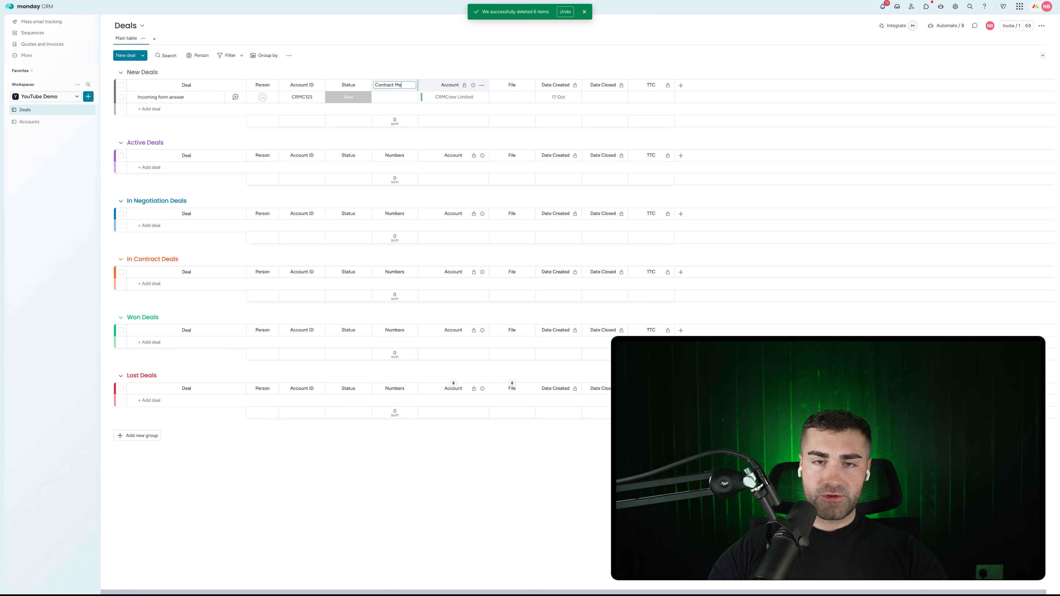
{"action": "key", "text": "BackSpace"}
{"action": "key", "text": "BackSpace"}
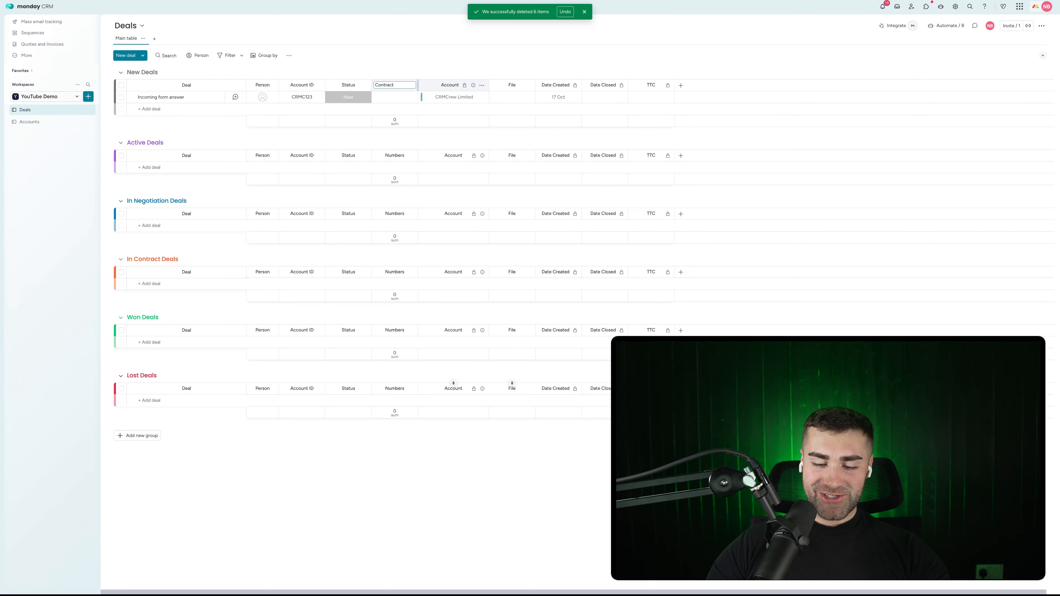
{"action": "type", "text": "Value"}
{"action": "key", "text": "Return"}
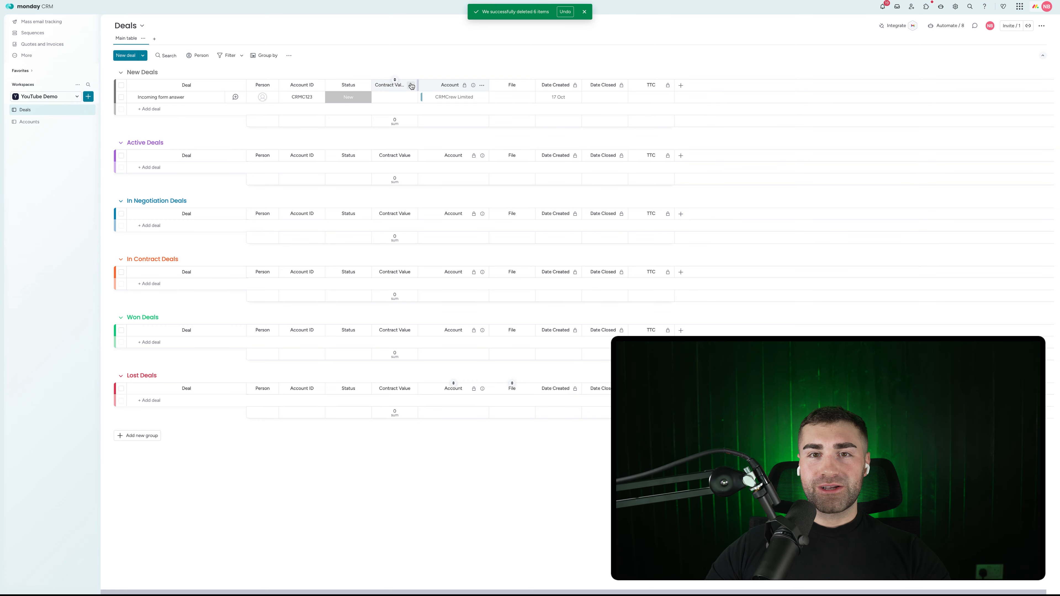
Step: Show the Contract Value column in dollars ($) without its column summary, and widen it to fit the title
{"action": "left_click", "coordinate": [411, 85]}
{"action": "mouse_move", "coordinate": [439, 105]}
{"action": "left_click", "coordinate": [531, 106]}
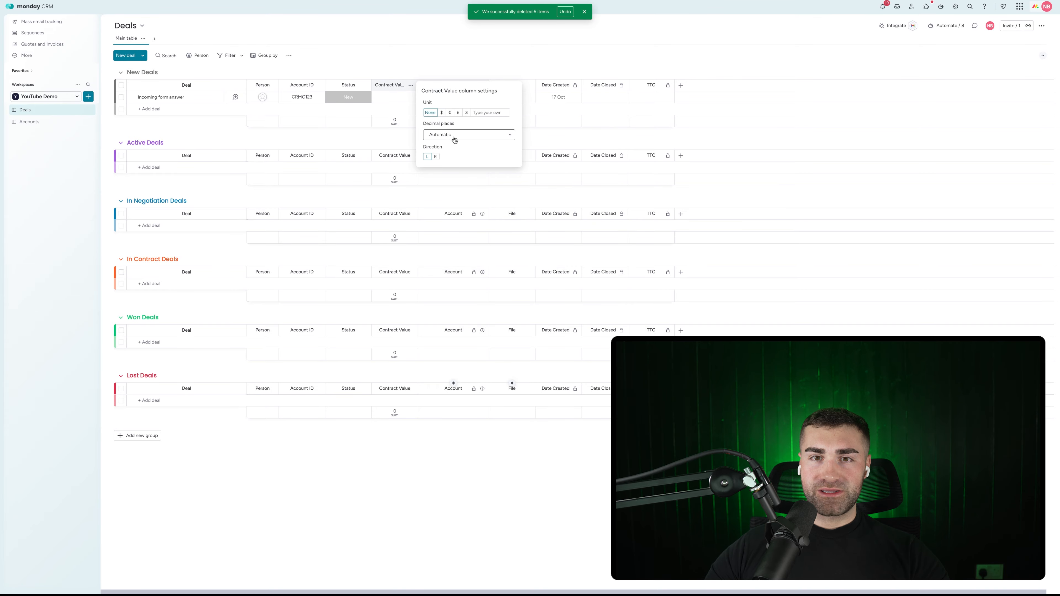
{"action": "left_click", "coordinate": [415, 39]}
{"action": "left_click", "coordinate": [411, 85]}
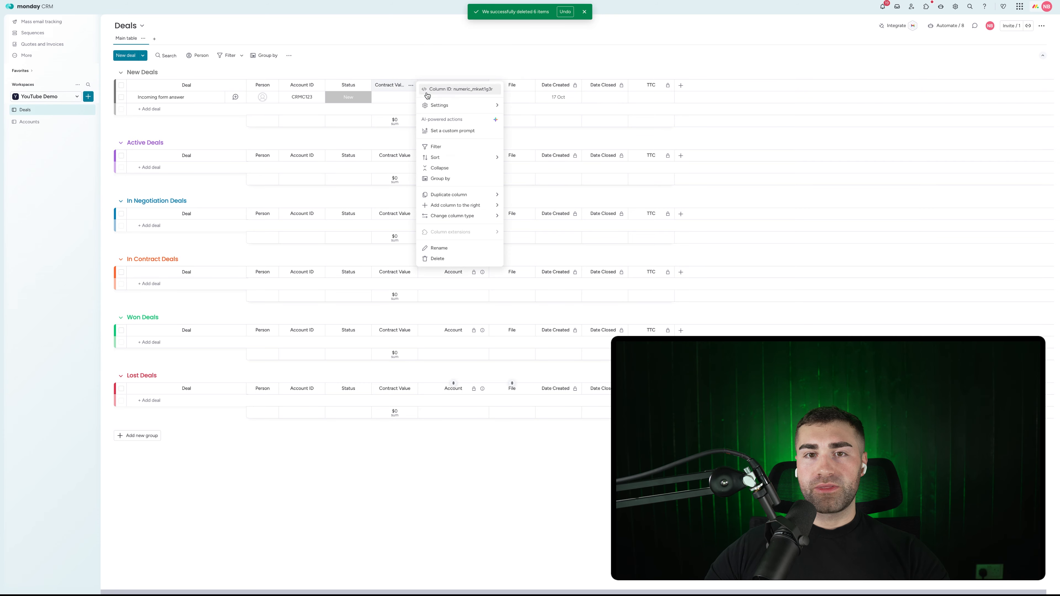
{"action": "mouse_move", "coordinate": [439, 105]}
{"action": "left_click", "coordinate": [525, 162]}
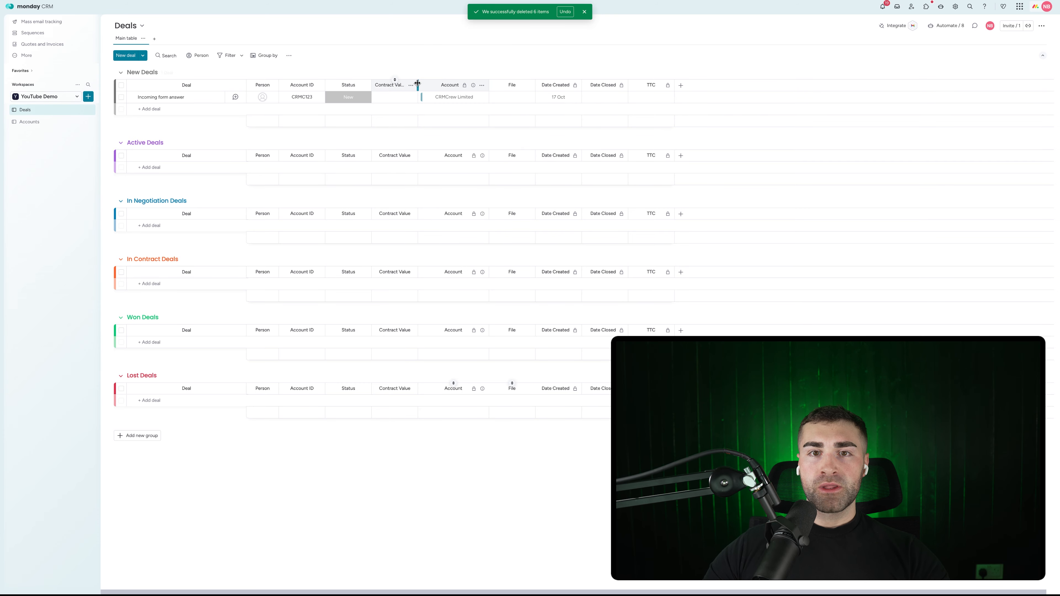
{"action": "left_click_drag", "start_coordinate": [418, 85], "coordinate": [434, 86]}
Step: Add a Date column named Start Date and place it directly after Contract Value
{"action": "left_click", "coordinate": [696, 85]}
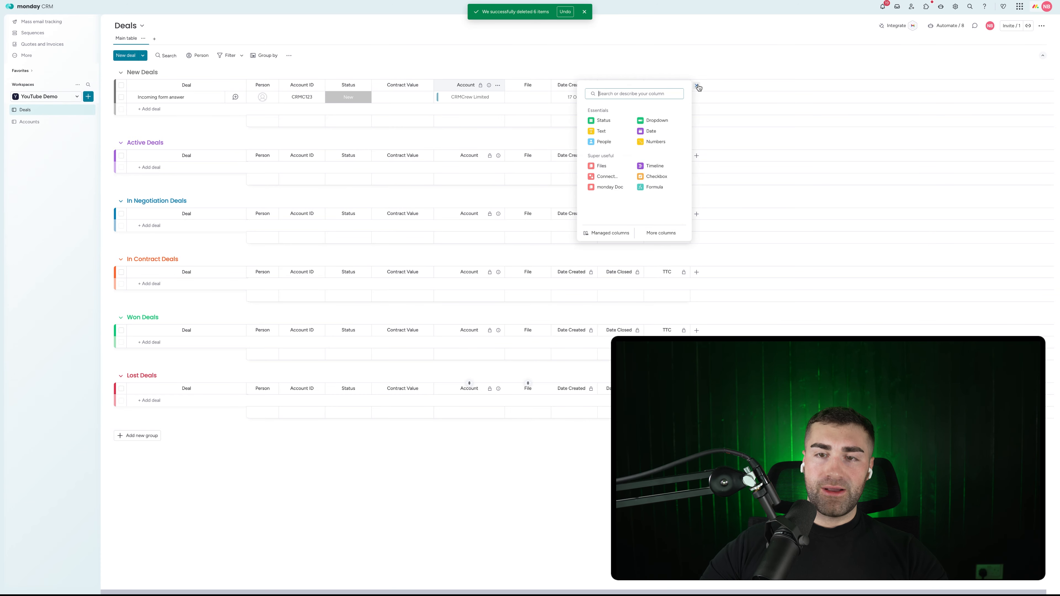
{"action": "type", "text": "dat"}
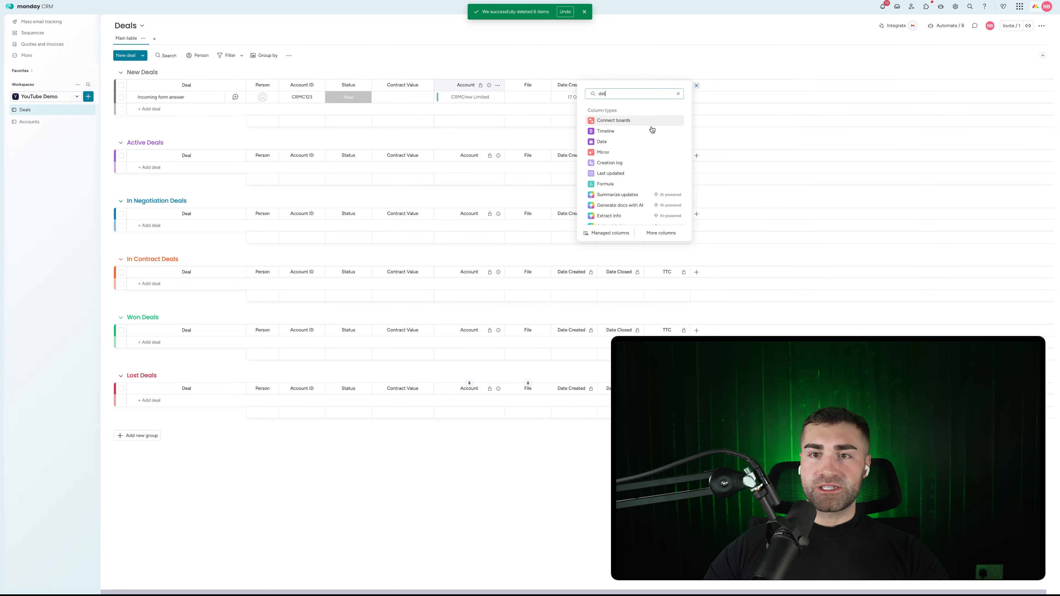
{"action": "left_click", "coordinate": [634, 142]}
{"action": "left_click_drag", "start_coordinate": [702, 85], "coordinate": [460, 88]}
{"action": "left_click", "coordinate": [458, 85]}
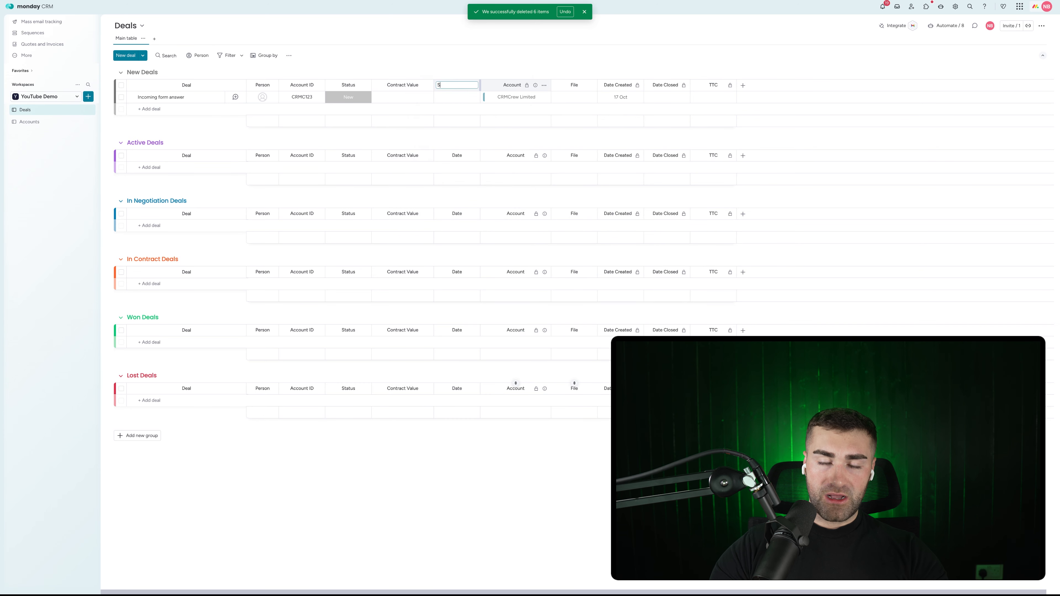
{"action": "type", "text": "Start Date"}
{"action": "key", "text": "Return"}
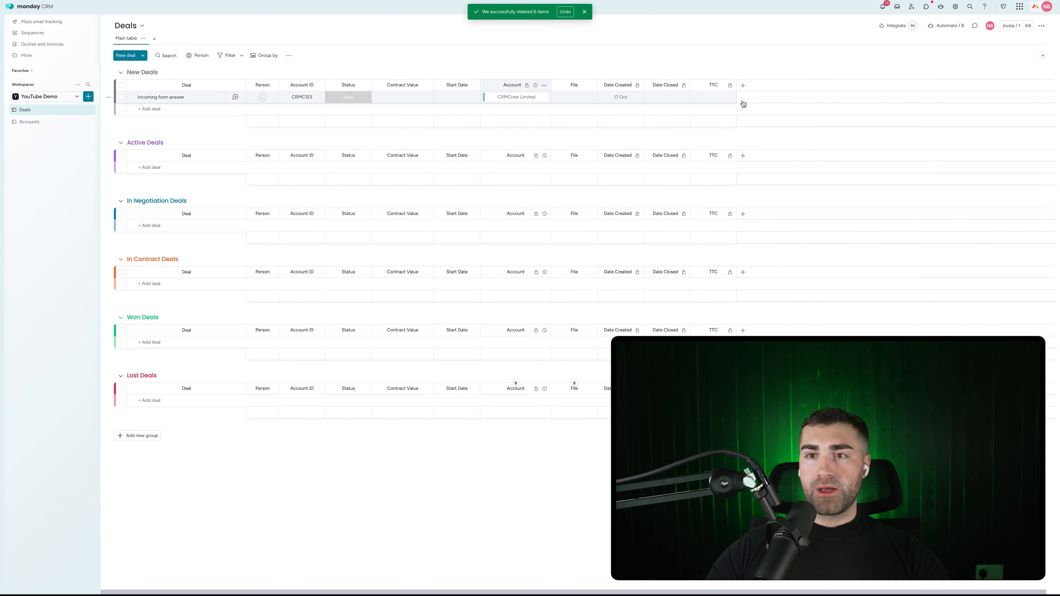
Step: Add another Date column named End Date and place it between Start Date and Account
{"action": "left_click", "coordinate": [743, 86]}
{"action": "type", "text": "date"}
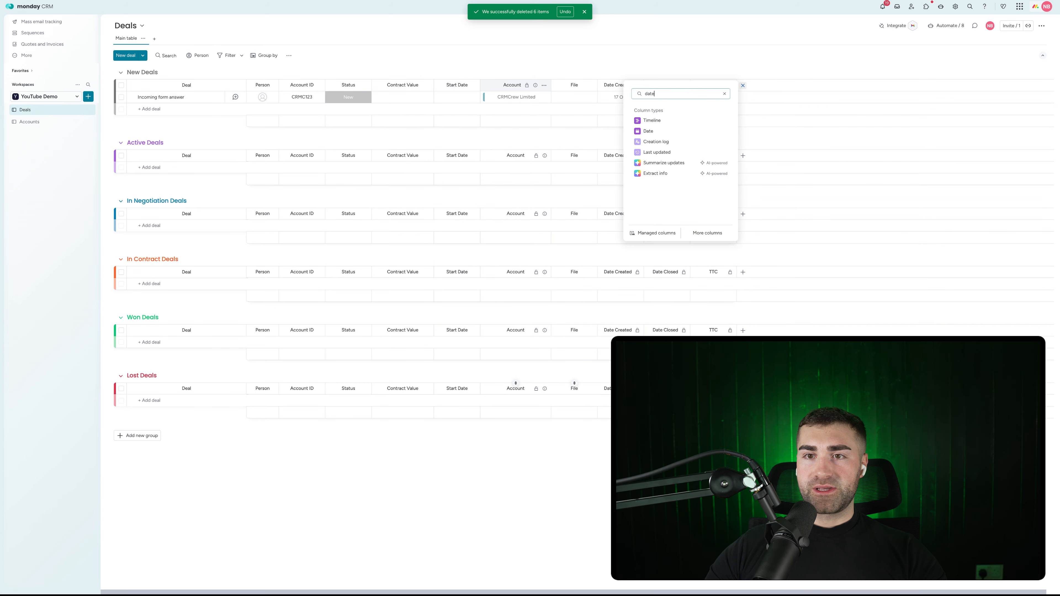
{"action": "left_click", "coordinate": [680, 130]}
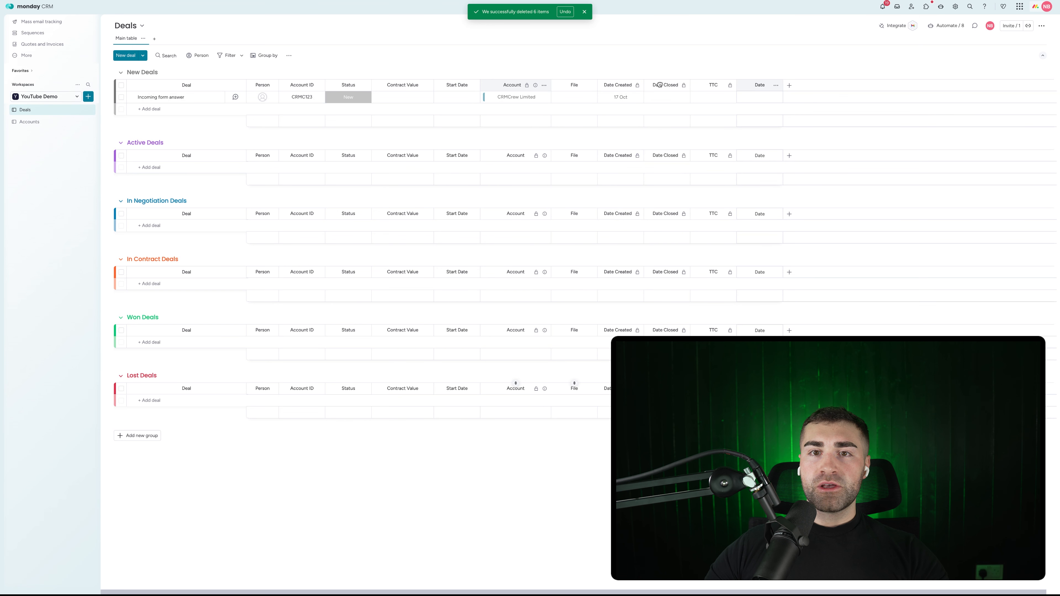
{"action": "left_click_drag", "start_coordinate": [760, 85], "coordinate": [502, 86]}
{"action": "left_click", "coordinate": [504, 85]}
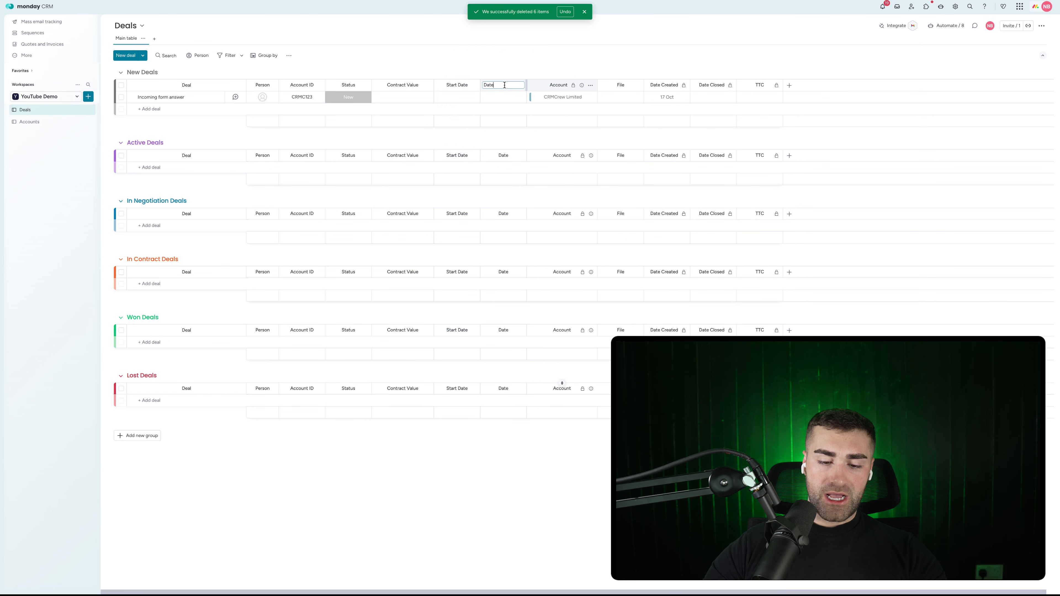
{"action": "type", "text": "End Date"}
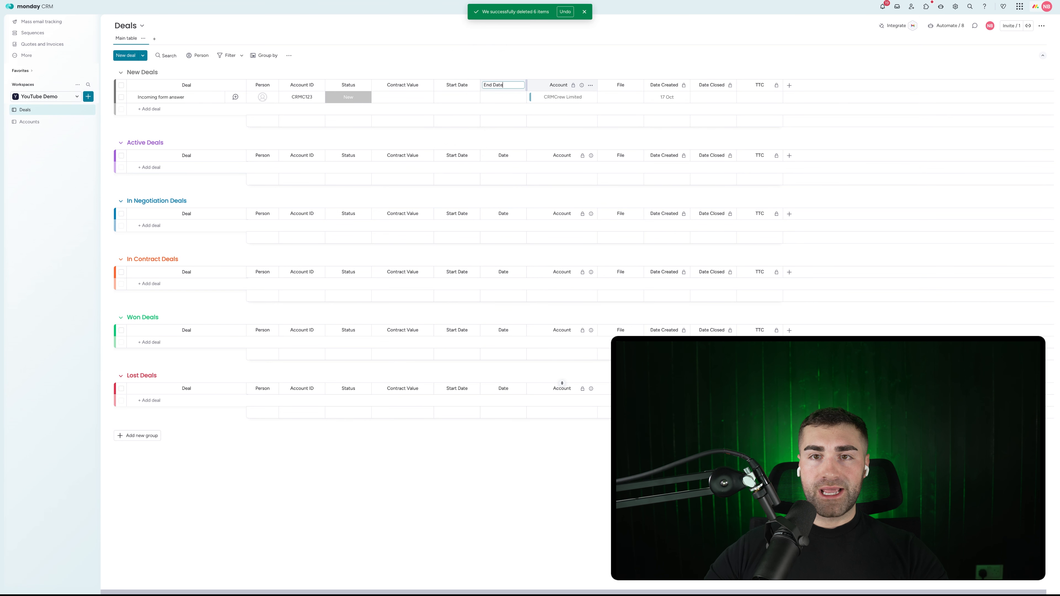
{"action": "key", "text": "Return"}
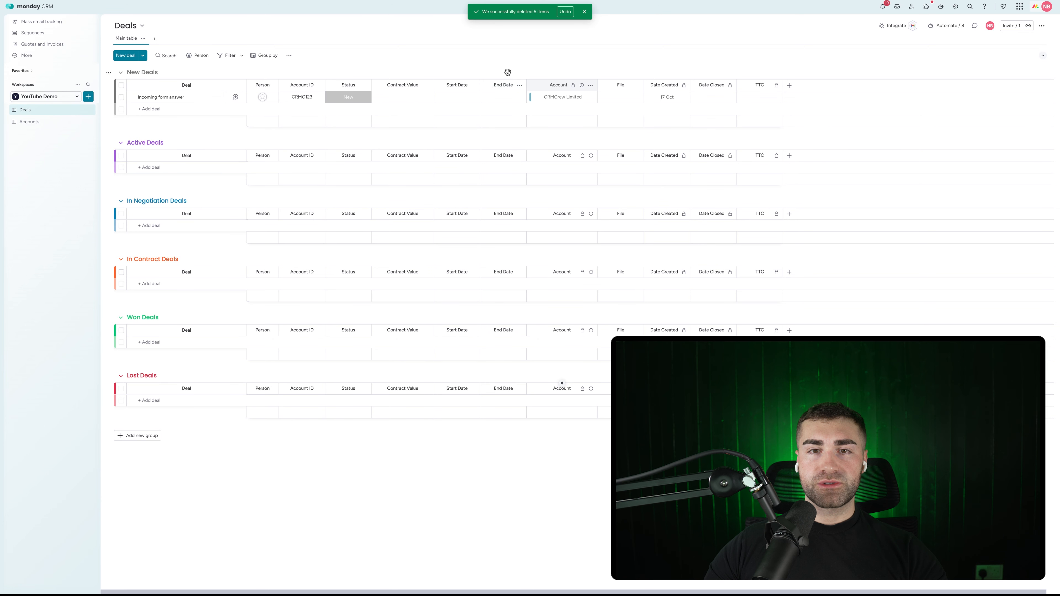
Step: Set the contract value of the Incoming form answer deal to 50,000
{"action": "left_click", "coordinate": [419, 96]}
{"action": "type", "text": "5"}
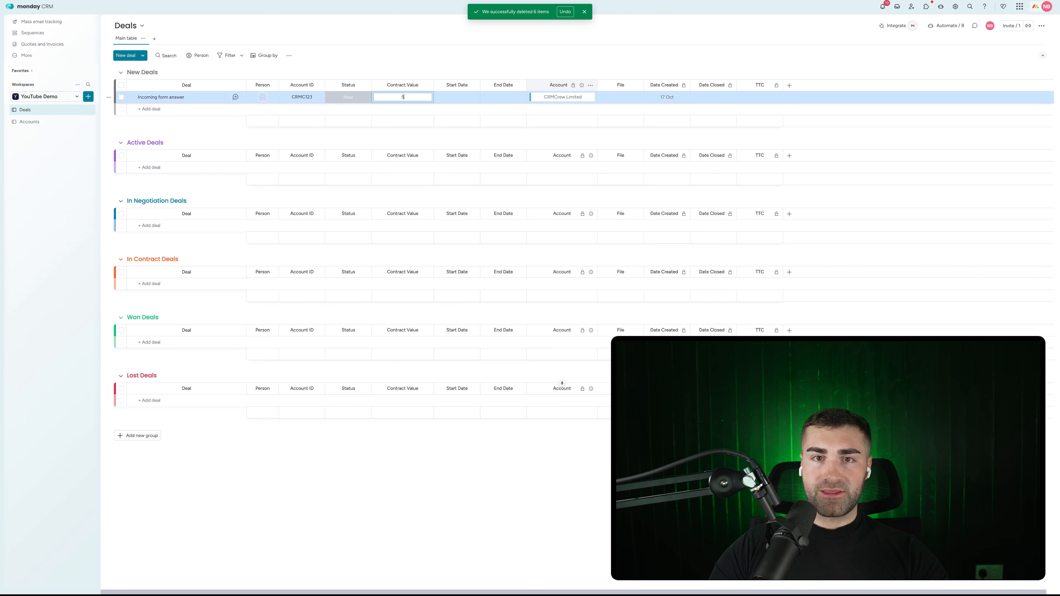
{"action": "type", "text": "0,000"}
{"action": "key", "text": "Return"}
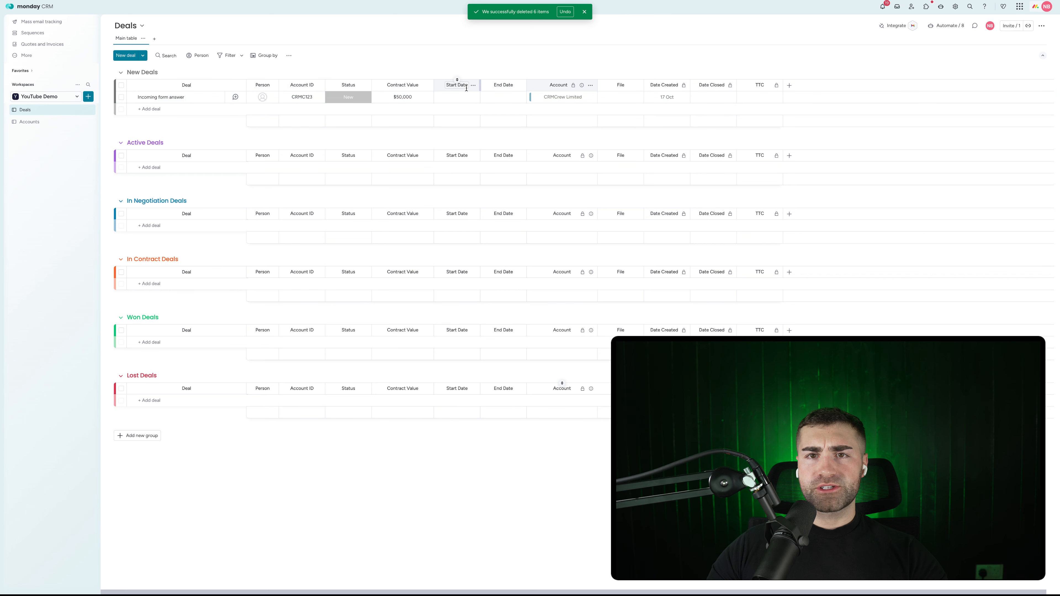
Step: Add a Status column named Contract Terms at the end of the Deals board
{"action": "left_click", "coordinate": [791, 85]}
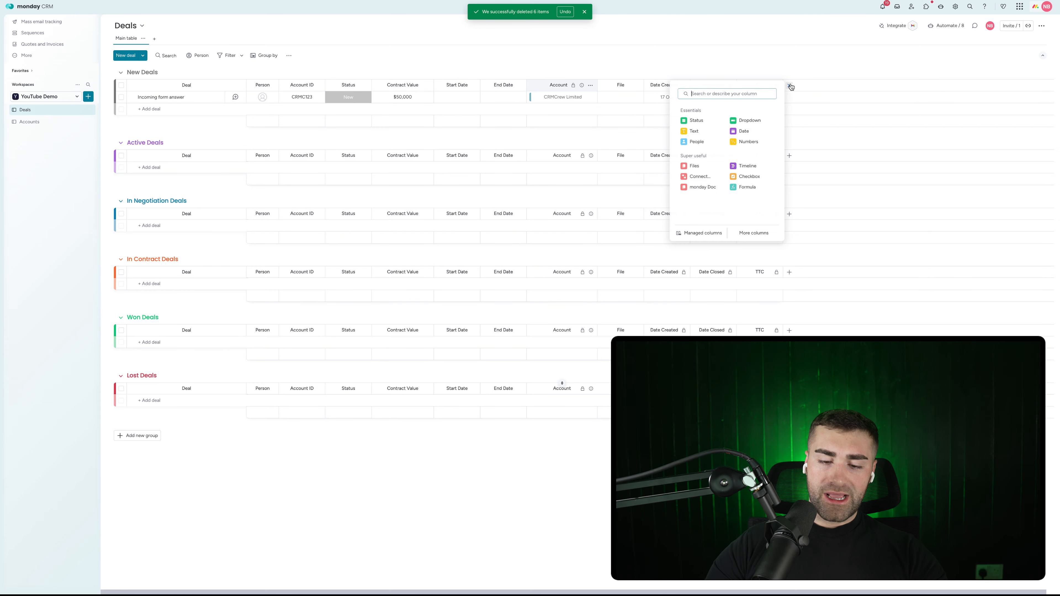
{"action": "type", "text": "stat"}
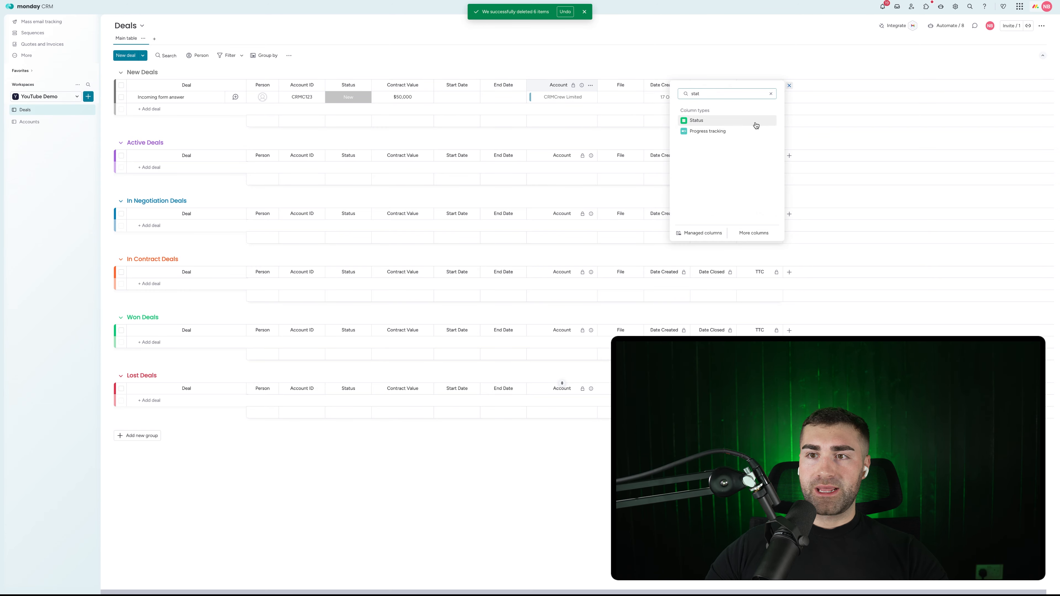
{"action": "left_click", "coordinate": [757, 121]}
{"action": "left_click", "coordinate": [802, 85]}
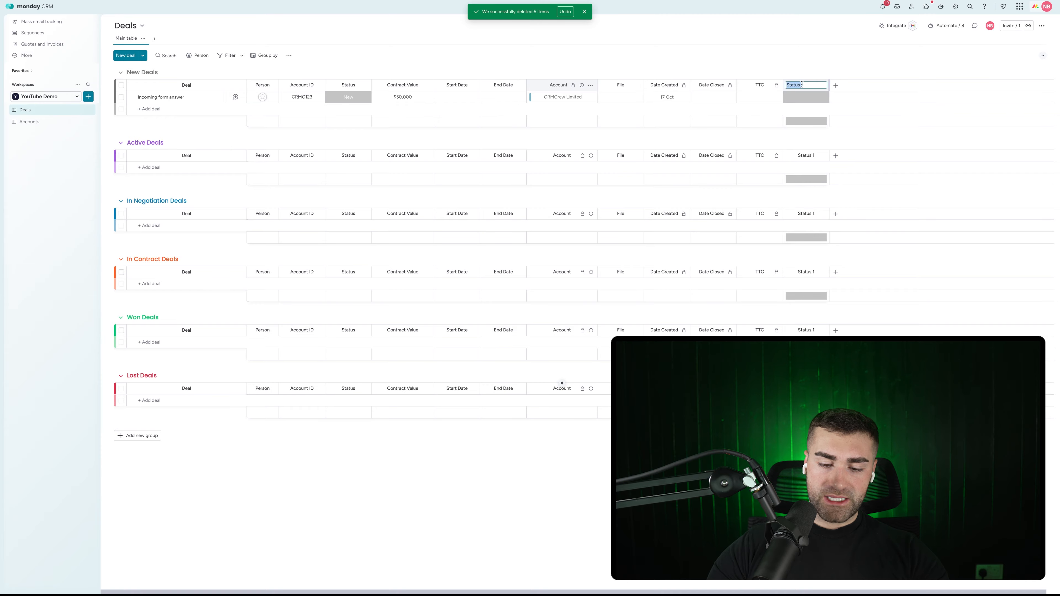
{"action": "type", "text": "Contract Term"}
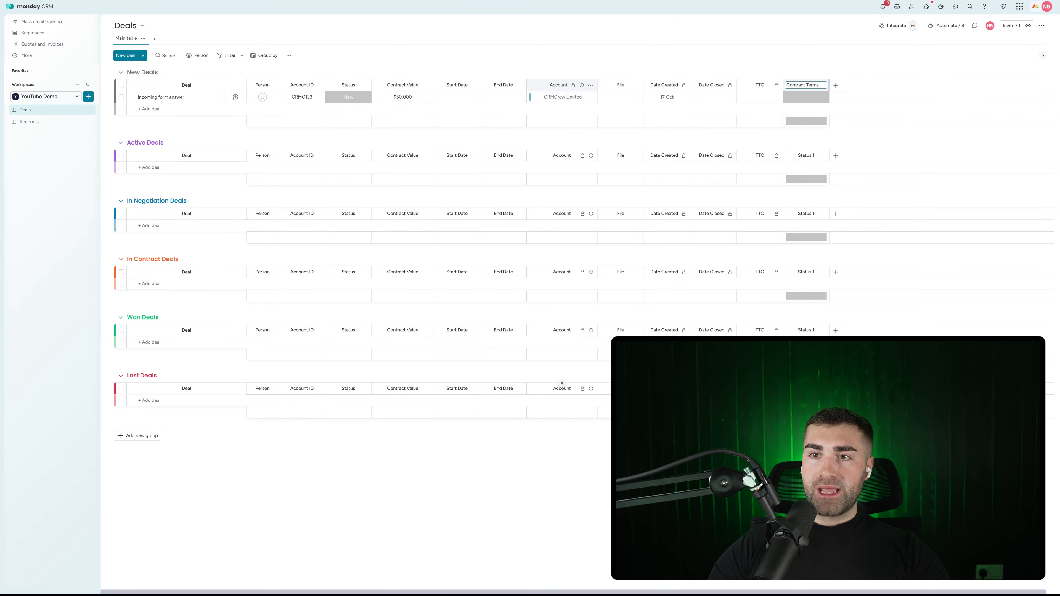
{"action": "key", "text": "Return"}
Step: Add a 6 Months label to the Contract Terms column
{"action": "left_click", "coordinate": [805, 97]}
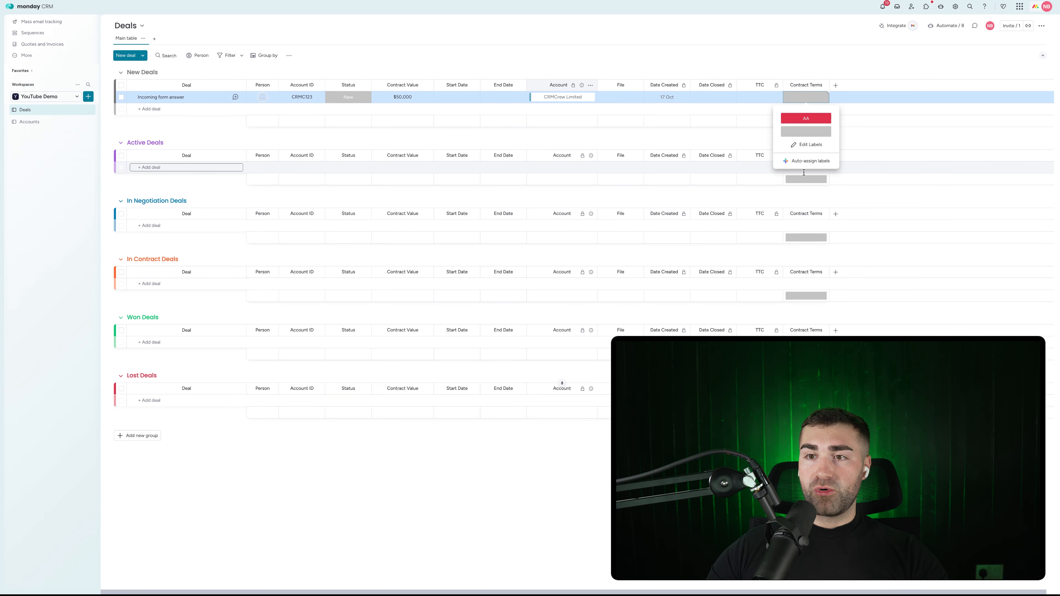
{"action": "left_click", "coordinate": [806, 144]}
{"action": "left_click", "coordinate": [796, 159]}
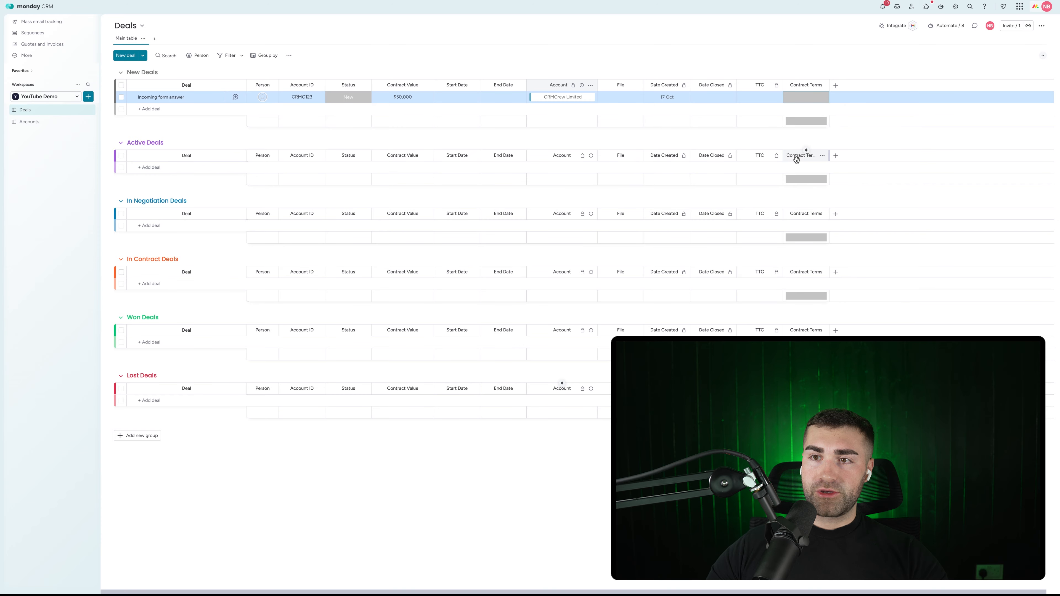
{"action": "left_click", "coordinate": [806, 97]}
{"action": "left_click", "coordinate": [800, 157]}
{"action": "left_click", "coordinate": [800, 158]}
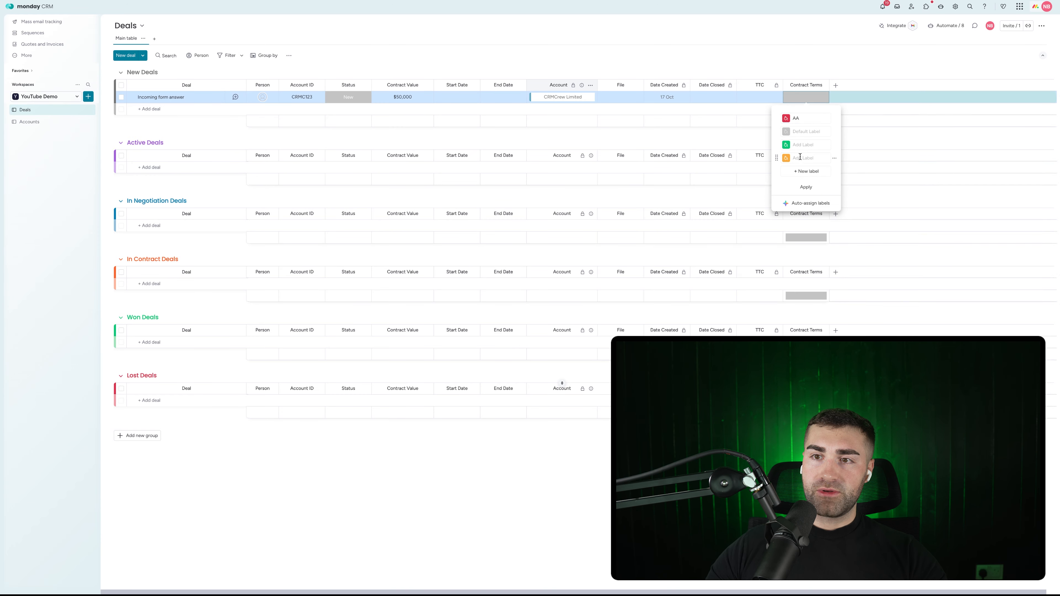
{"action": "type", "text": "6 Mo"}
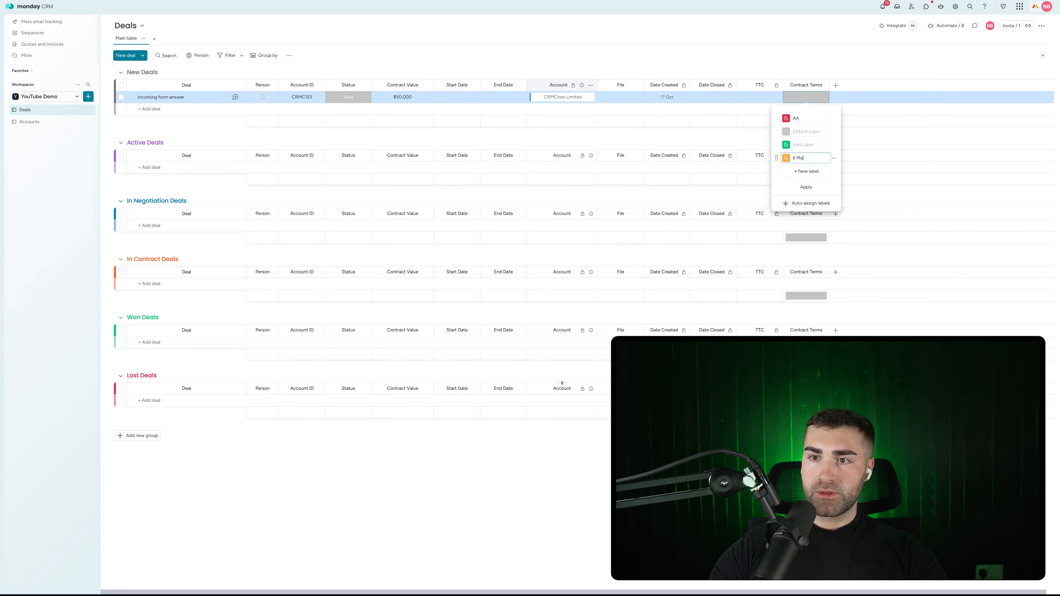
{"action": "type", "text": "nths"}
Step: Add 12 Months and 24 Months labels to the Contract Terms column
{"action": "left_click", "coordinate": [802, 169]}
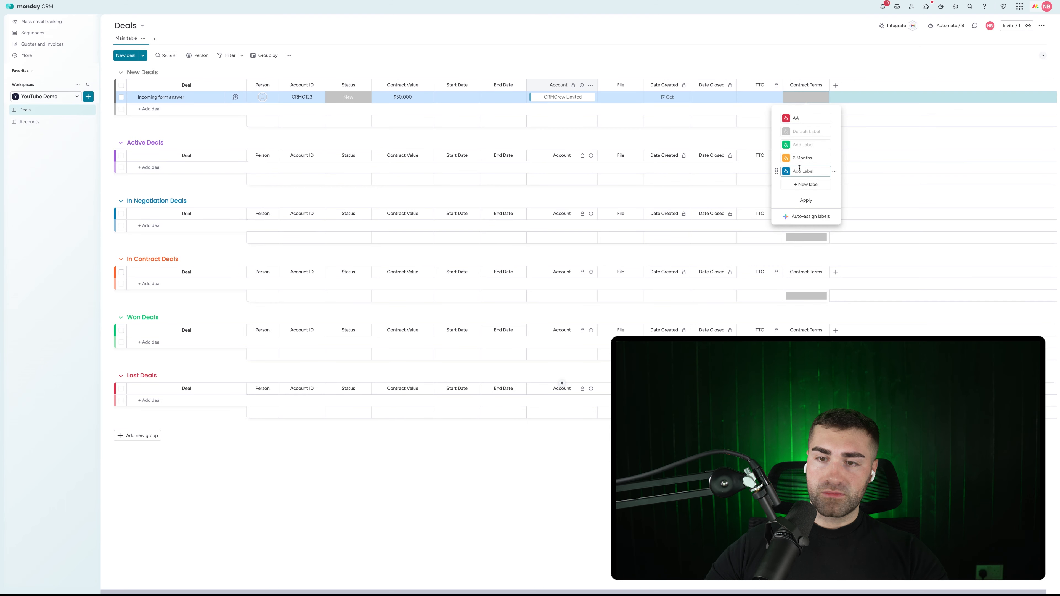
{"action": "type", "text": "12 Months"}
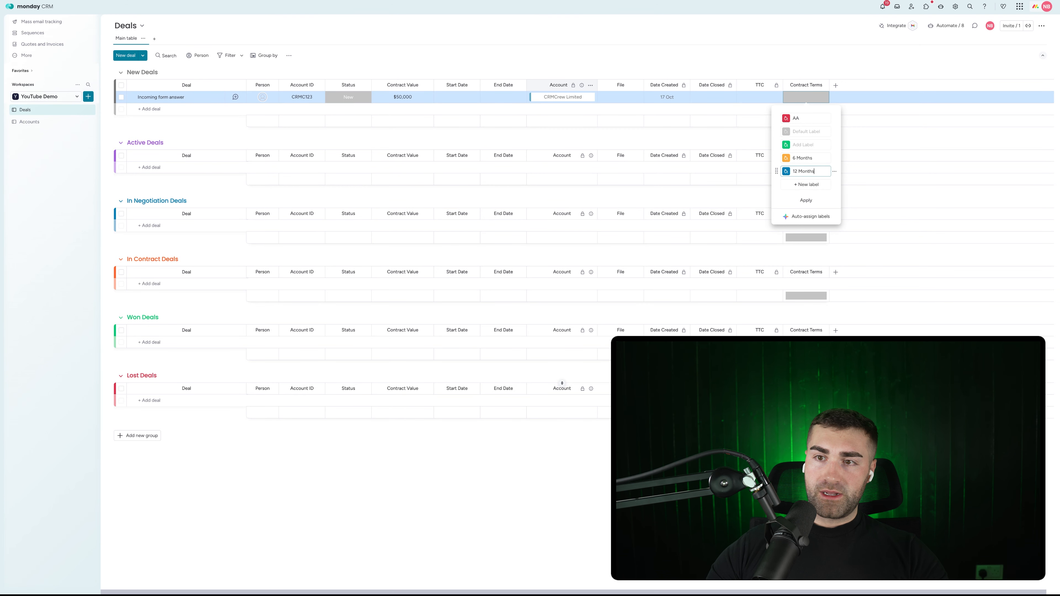
{"action": "left_click", "coordinate": [801, 183]}
{"action": "type", "text": "2"}
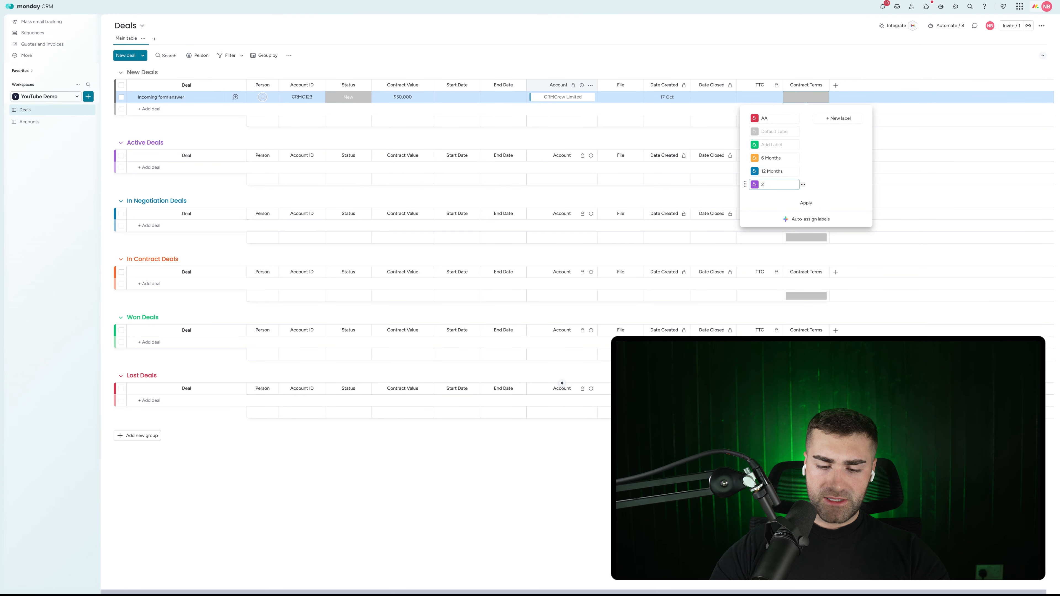
{"action": "type", "text": "4 Months"}
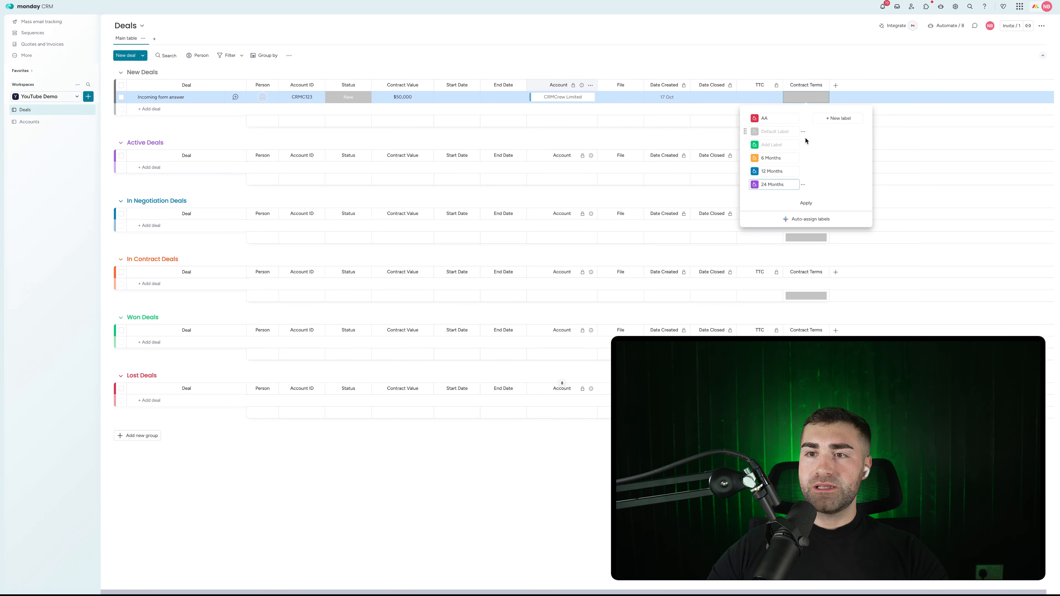
Step: Delete the empty green label and the red AA label from the Contract Terms column
{"action": "left_click", "coordinate": [803, 146]}
{"action": "left_click", "coordinate": [822, 174]}
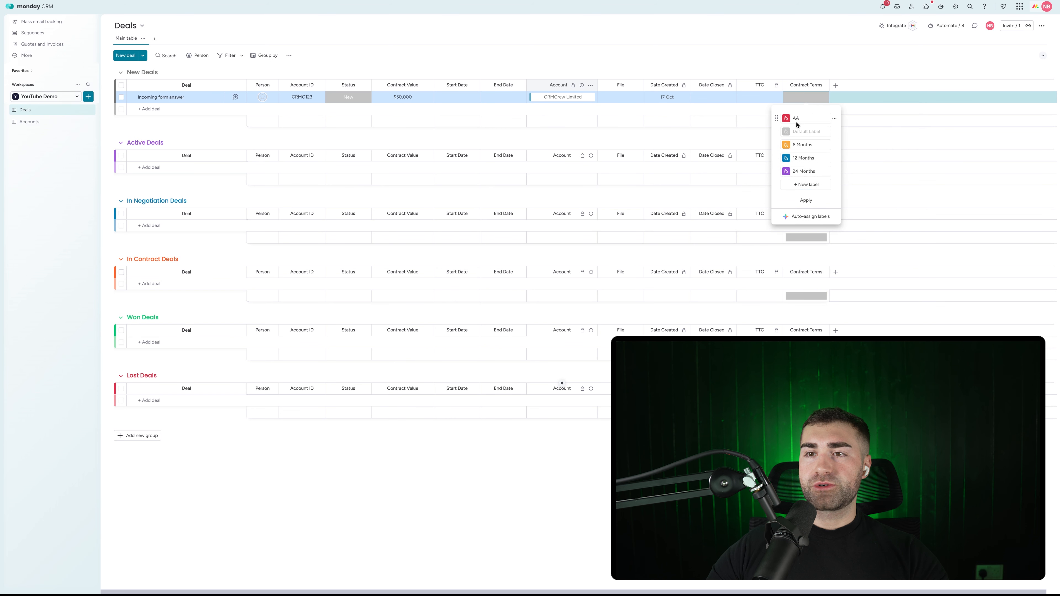
{"action": "left_click", "coordinate": [834, 120]}
{"action": "left_click", "coordinate": [848, 144]}
{"action": "left_click", "coordinate": [811, 81]}
Step: Hide the Contract Terms column summary, then move the column between Contract Value and Start Date
{"action": "left_click", "coordinate": [823, 86]}
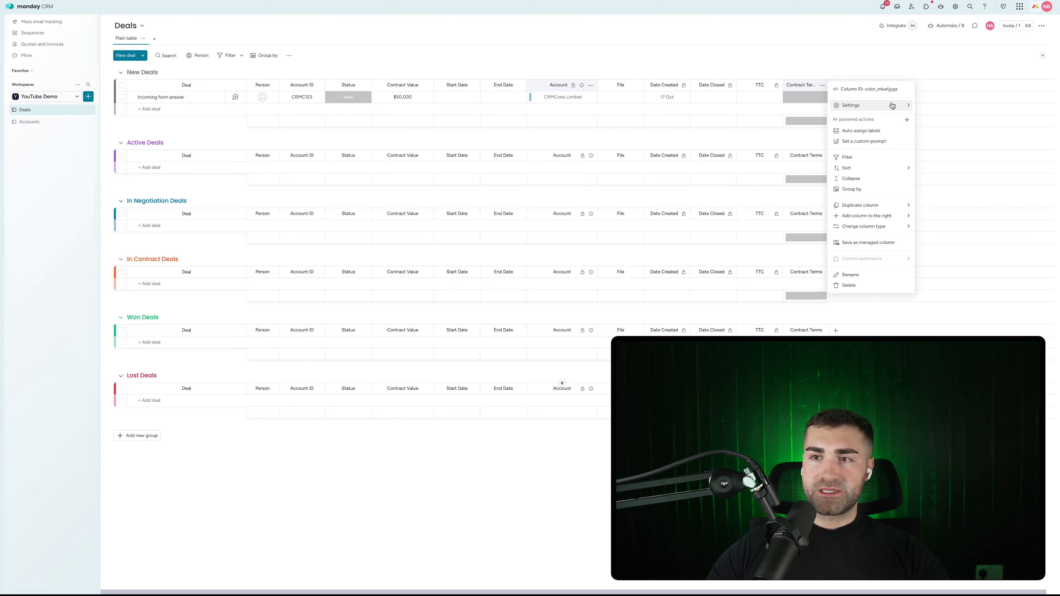
{"action": "mouse_move", "coordinate": [892, 108]}
{"action": "left_click", "coordinate": [935, 171]}
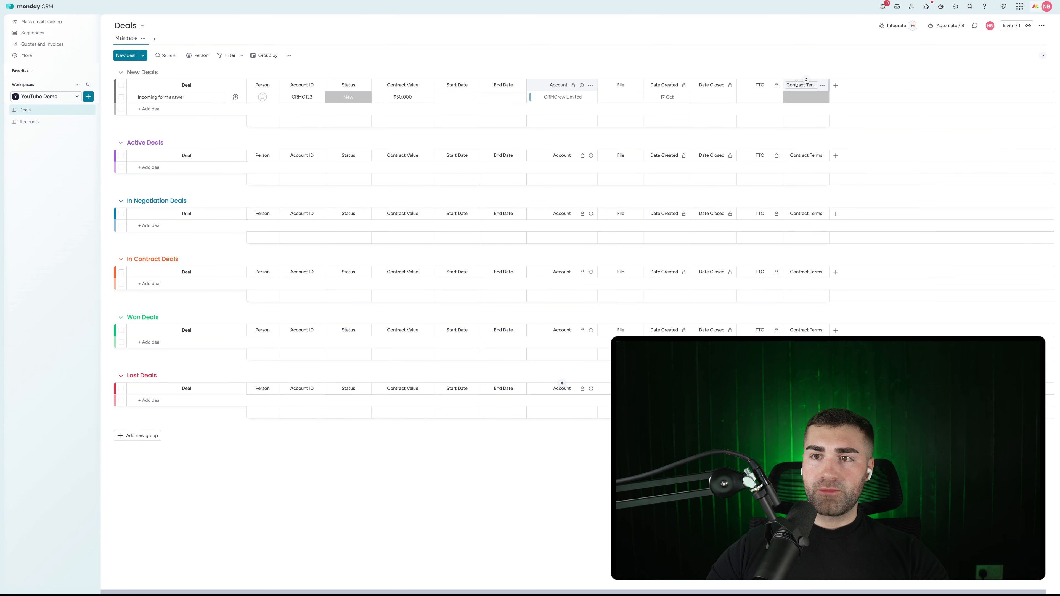
{"action": "left_click_drag", "start_coordinate": [774, 84], "coordinate": [455, 82]}
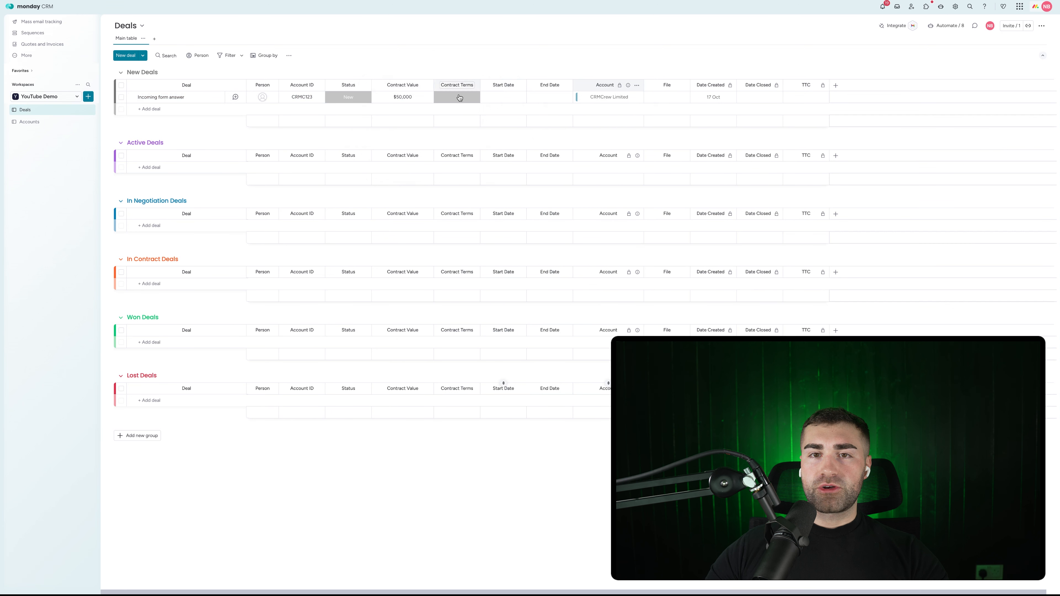
{"action": "left_click", "coordinate": [444, 99]}
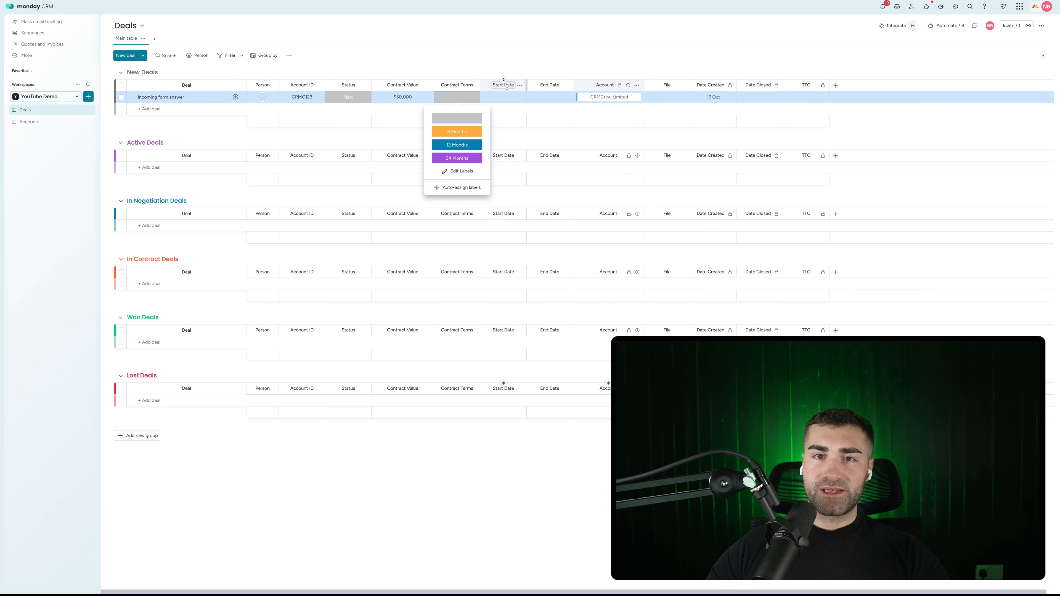
{"action": "left_click", "coordinate": [478, 62]}
Step: Add a Status column named Payment Terms at the end of the Deals board
{"action": "left_click", "coordinate": [837, 85]}
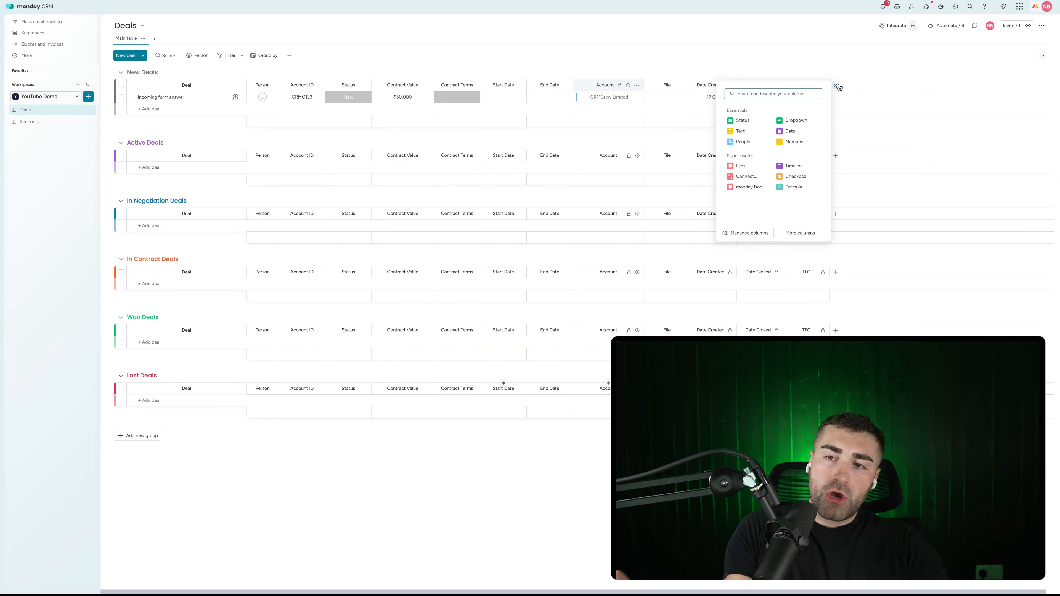
{"action": "type", "text": "status"}
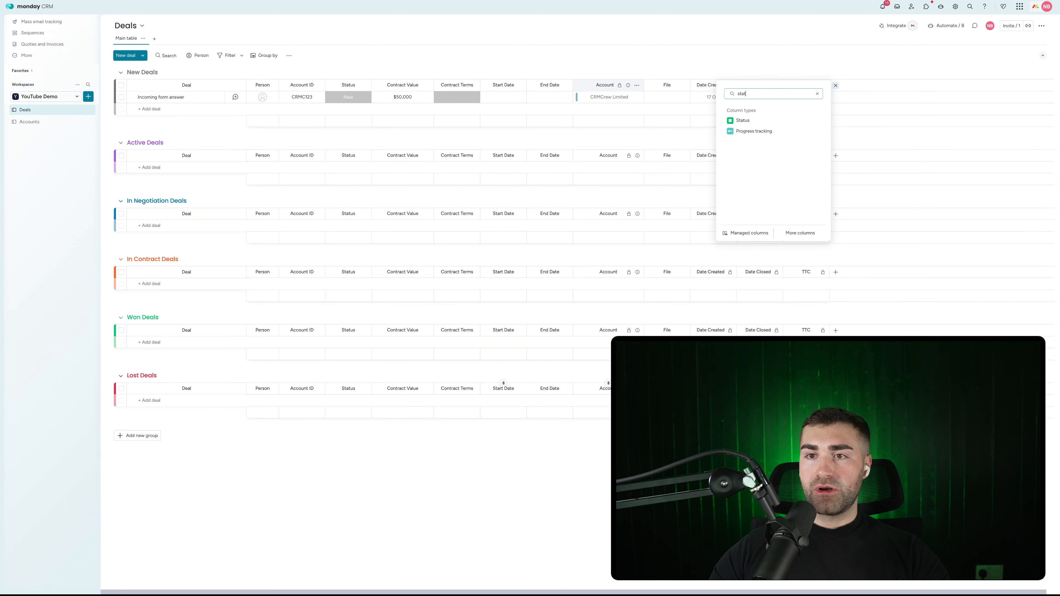
{"action": "left_click", "coordinate": [743, 121]}
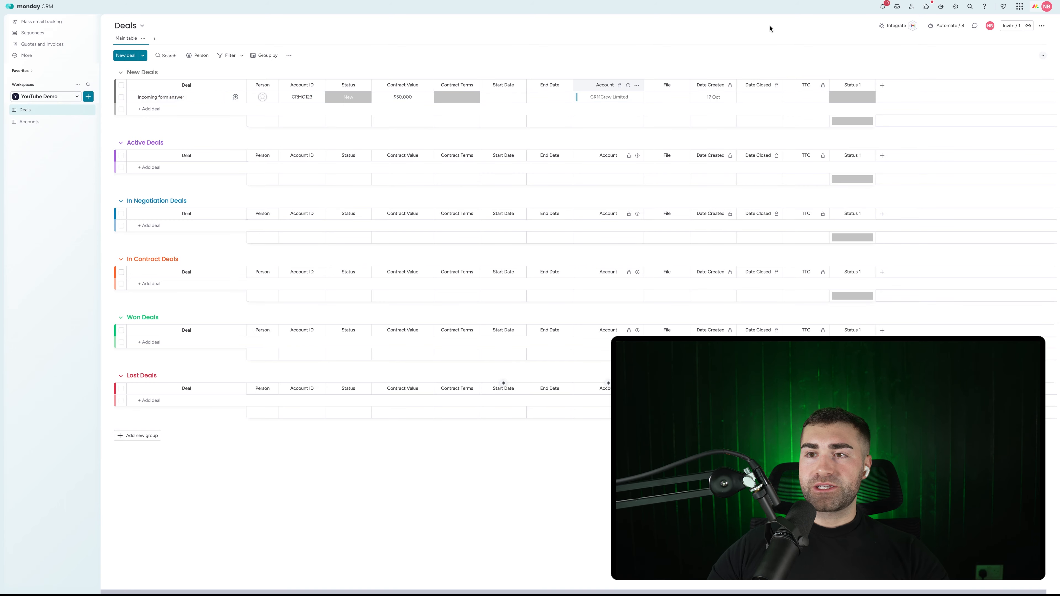
{"action": "left_click", "coordinate": [855, 85]}
{"action": "type", "text": "Payment "}
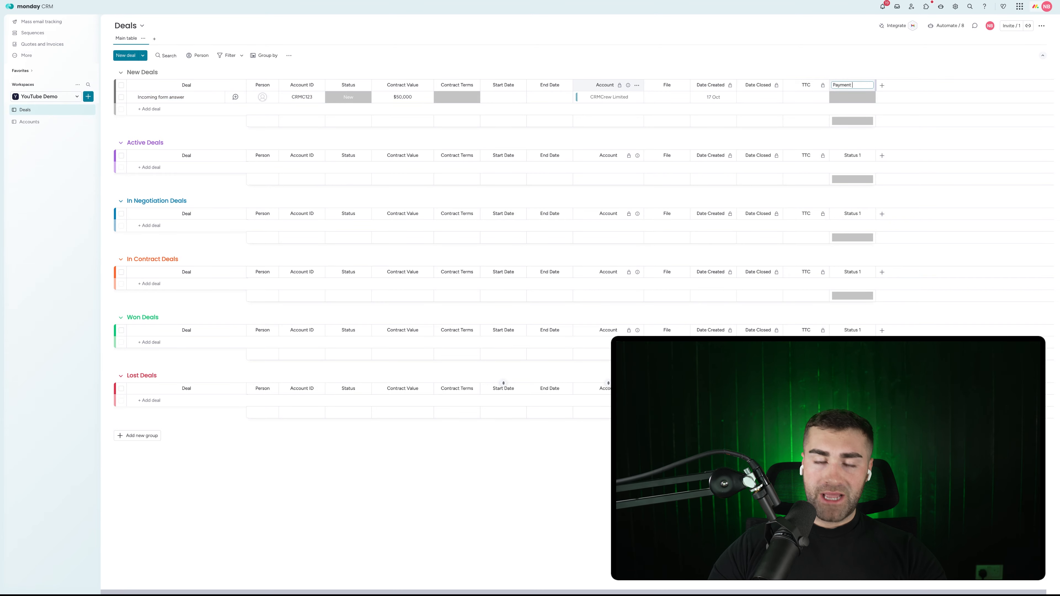
{"action": "type", "text": "Ter"}
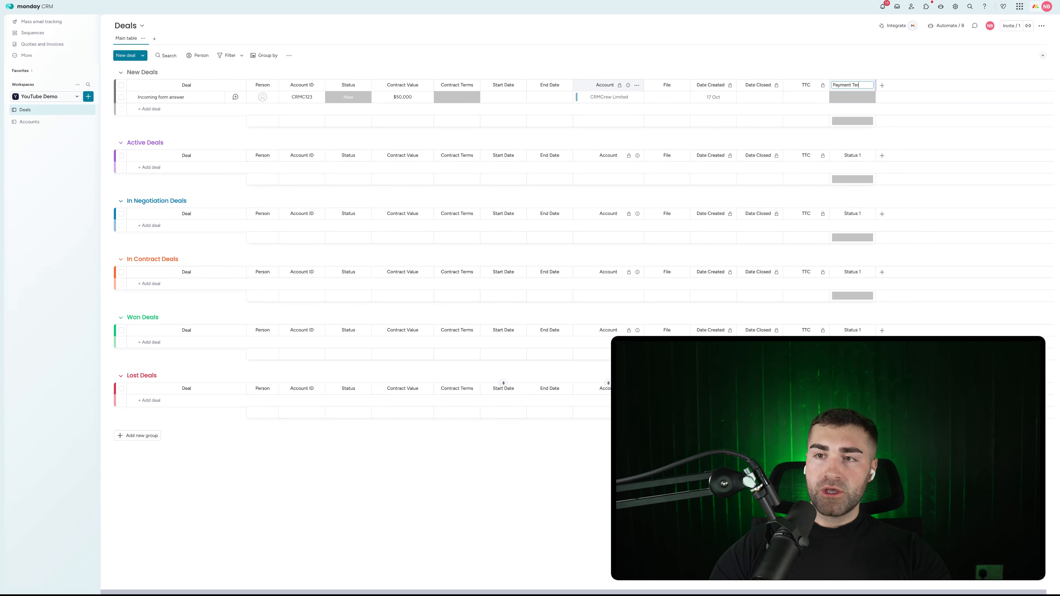
{"action": "type", "text": "ms"}
{"action": "key", "text": "Return"}
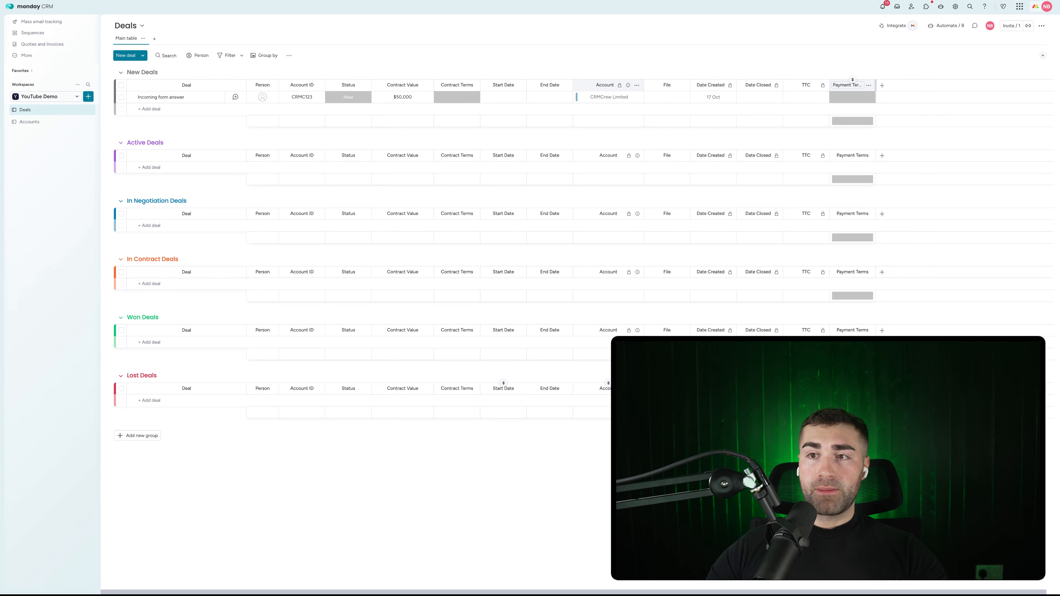
Step: Hide the Payment Terms column summary and move the column between Contract Terms and Start Date
{"action": "left_click", "coordinate": [869, 87]}
{"action": "mouse_move", "coordinate": [900, 106]}
{"action": "left_click", "coordinate": [824, 172]}
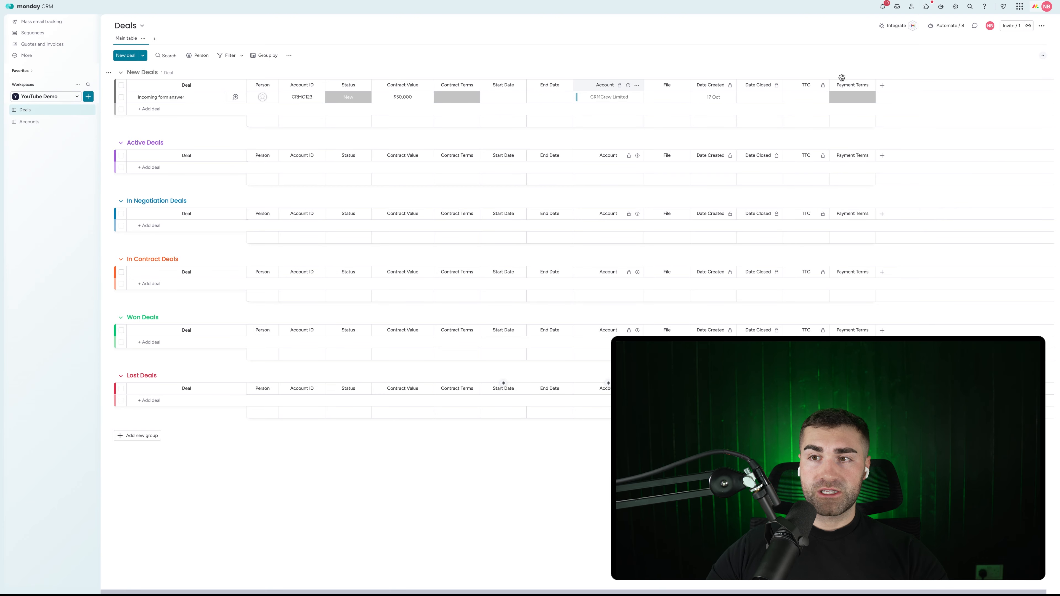
{"action": "left_click_drag", "start_coordinate": [842, 78], "coordinate": [520, 93]}
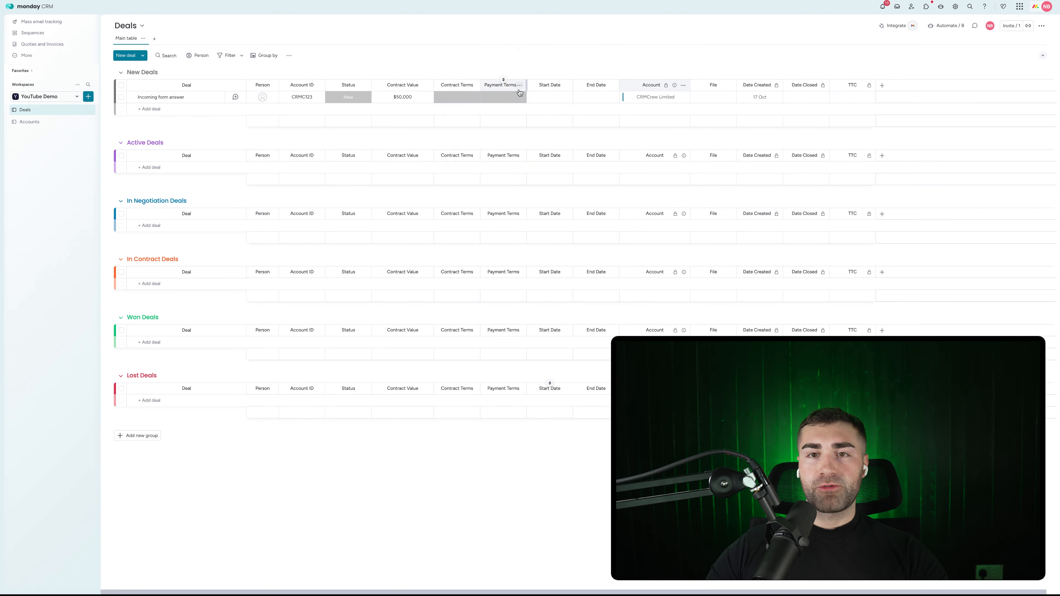
Step: Add a Monthly label to the Payment Terms column
{"action": "left_click", "coordinate": [519, 95]}
{"action": "left_click", "coordinate": [503, 146]}
{"action": "left_click", "coordinate": [499, 145]}
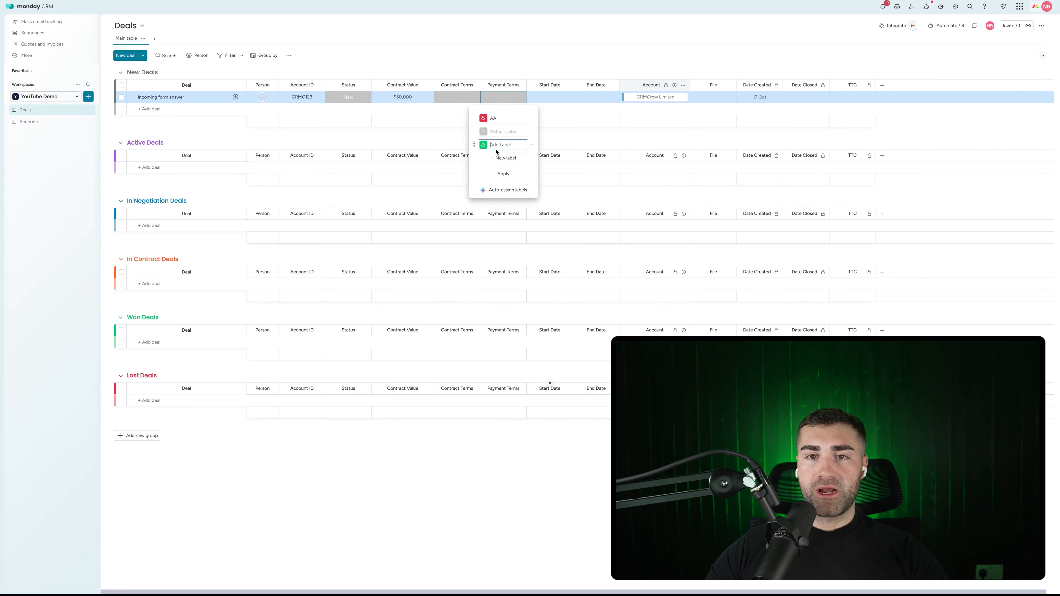
{"action": "left_click", "coordinate": [499, 158]}
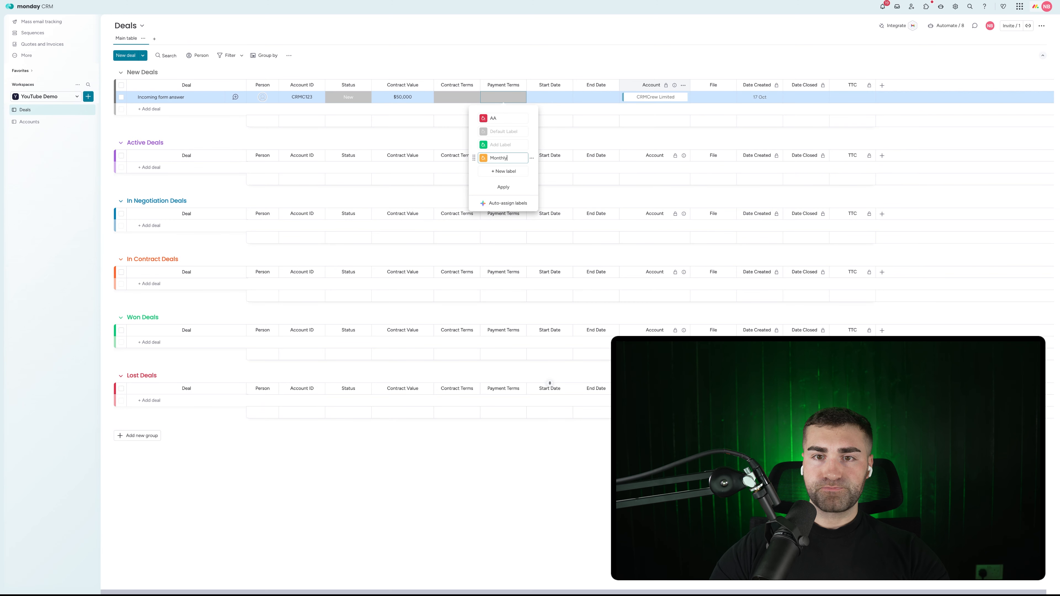
Step: Add correctly spelled Quarterly and Annually labels to the Payment Terms column
{"action": "left_click", "coordinate": [502, 171]}
{"action": "type", "text": "Quartle"}
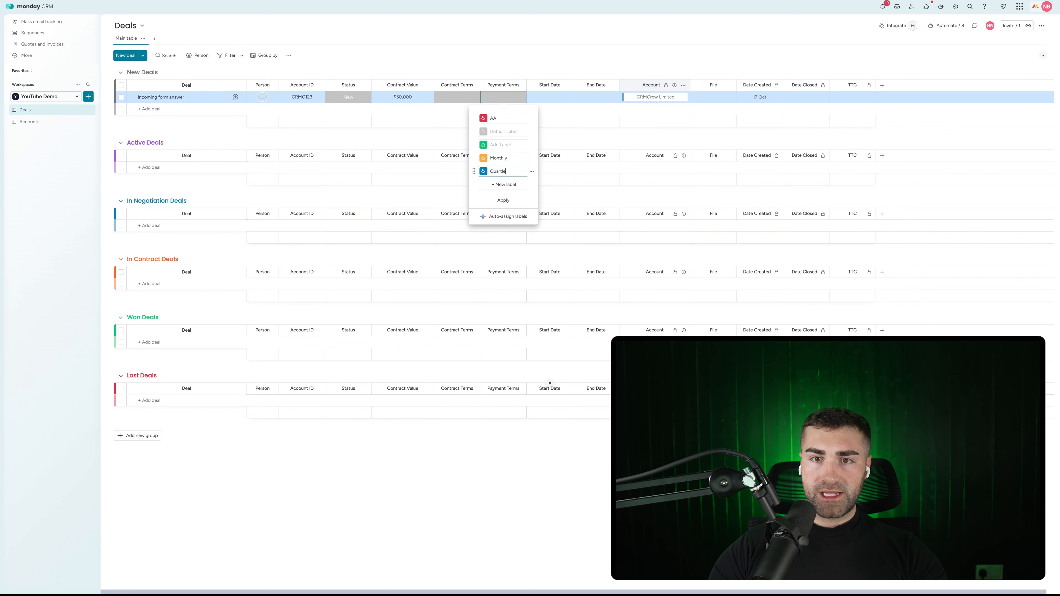
{"action": "type", "text": "ry"}
{"action": "right_click", "coordinate": [501, 170]}
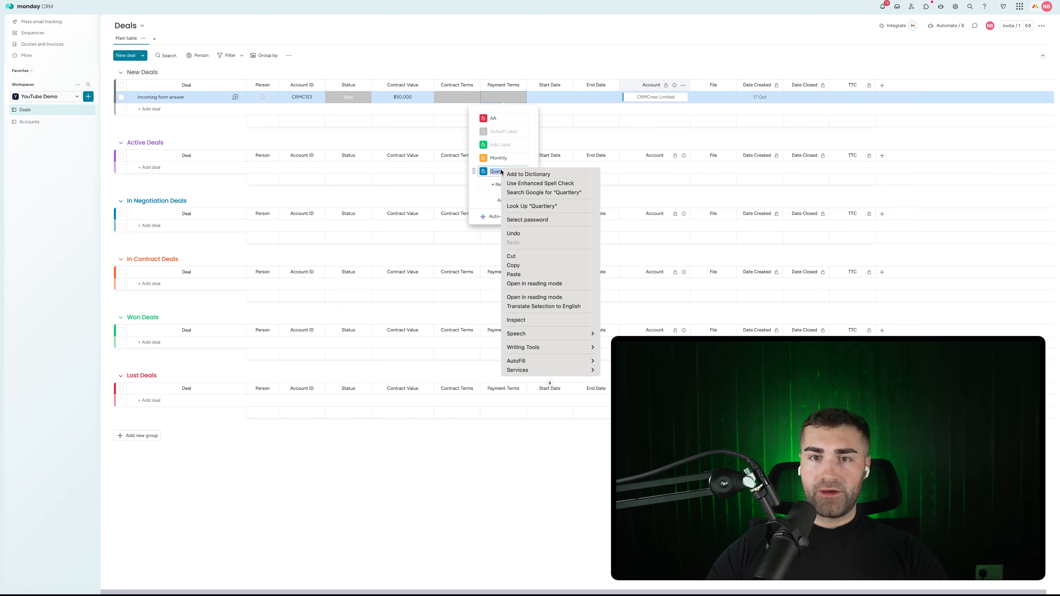
{"action": "left_click", "coordinate": [493, 173]}
{"action": "type", "text": "Qu"}
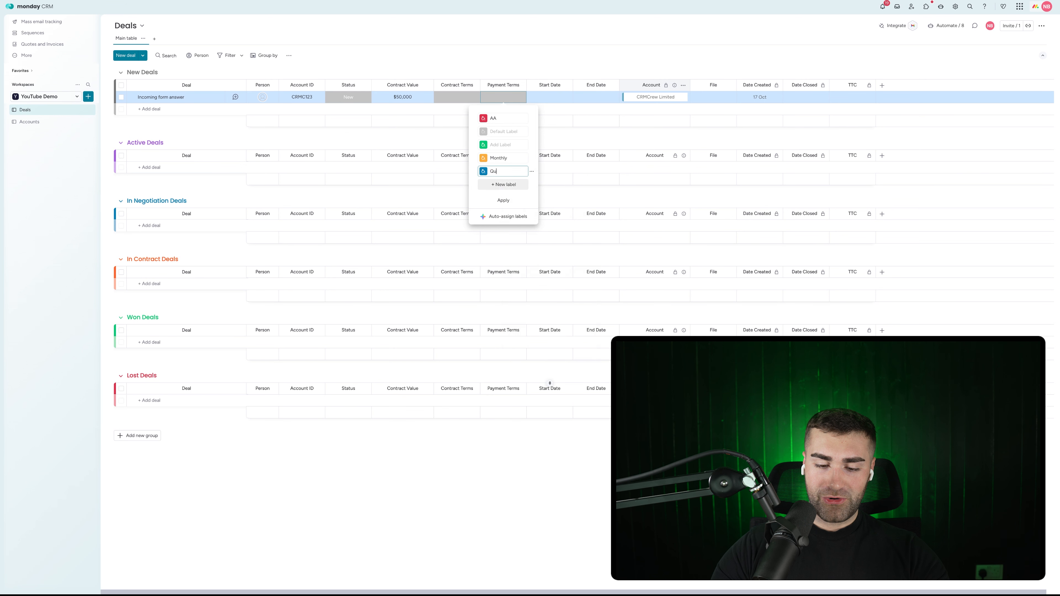
{"action": "type", "text": "artely"}
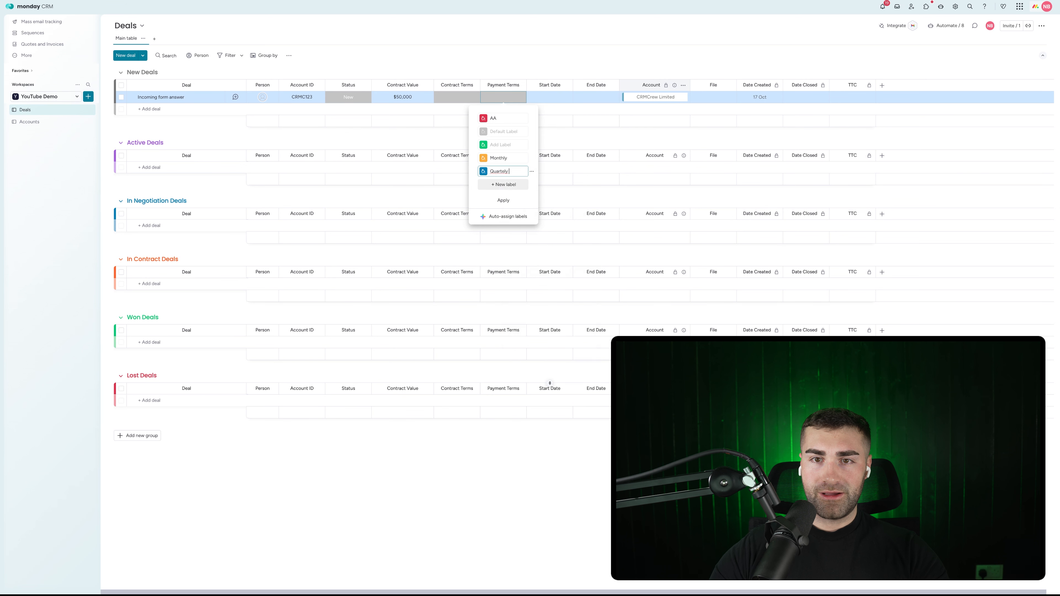
{"action": "right_click", "coordinate": [500, 174]}
{"action": "left_click", "coordinate": [517, 178]}
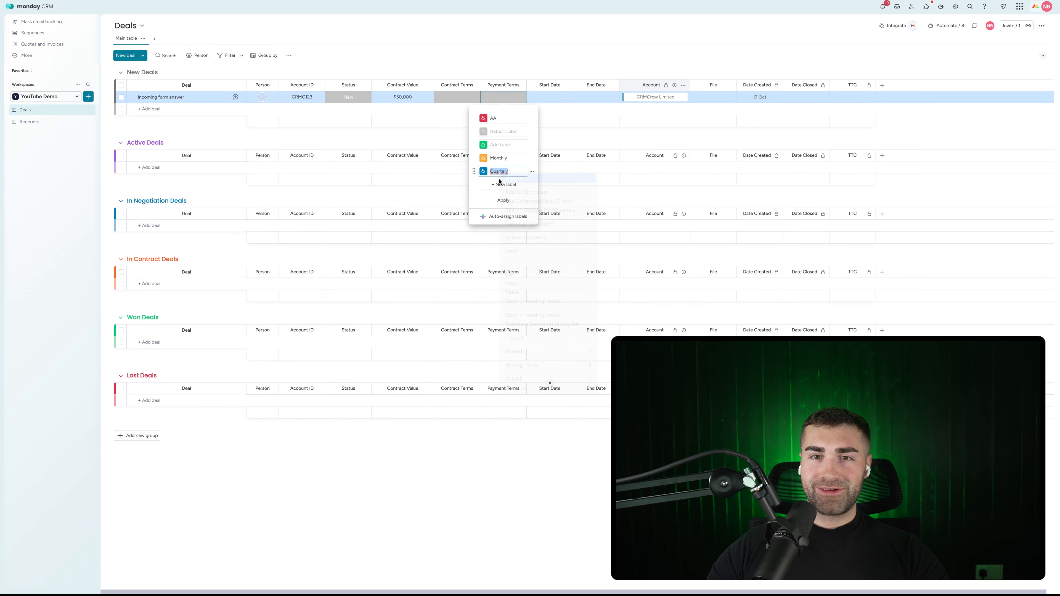
{"action": "left_click", "coordinate": [496, 184]}
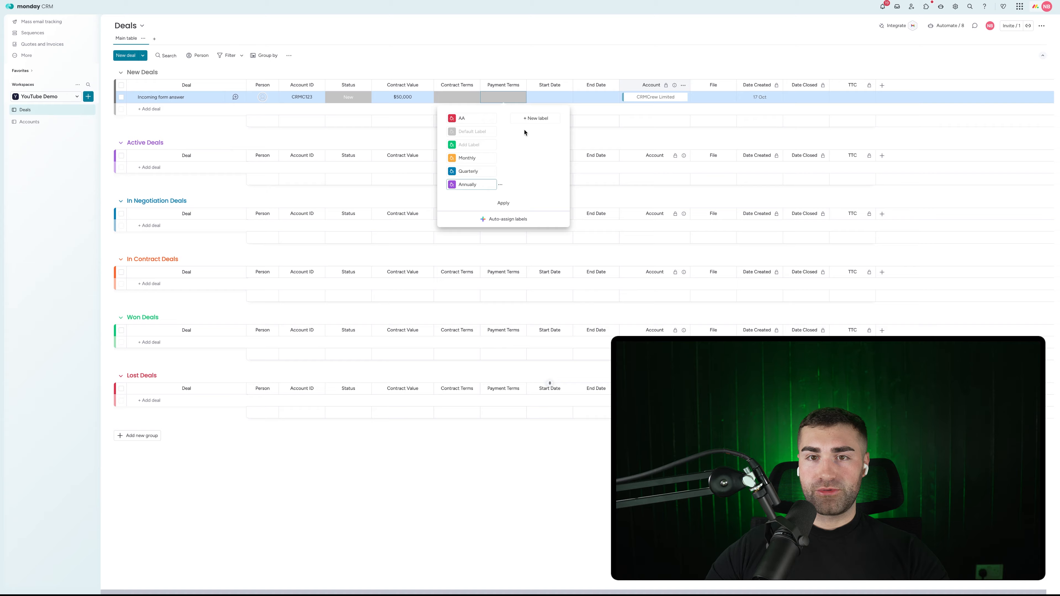
Step: Delete the empty green label from the Payment Terms column
{"action": "left_click", "coordinate": [500, 144]}
{"action": "left_click", "coordinate": [517, 167]}
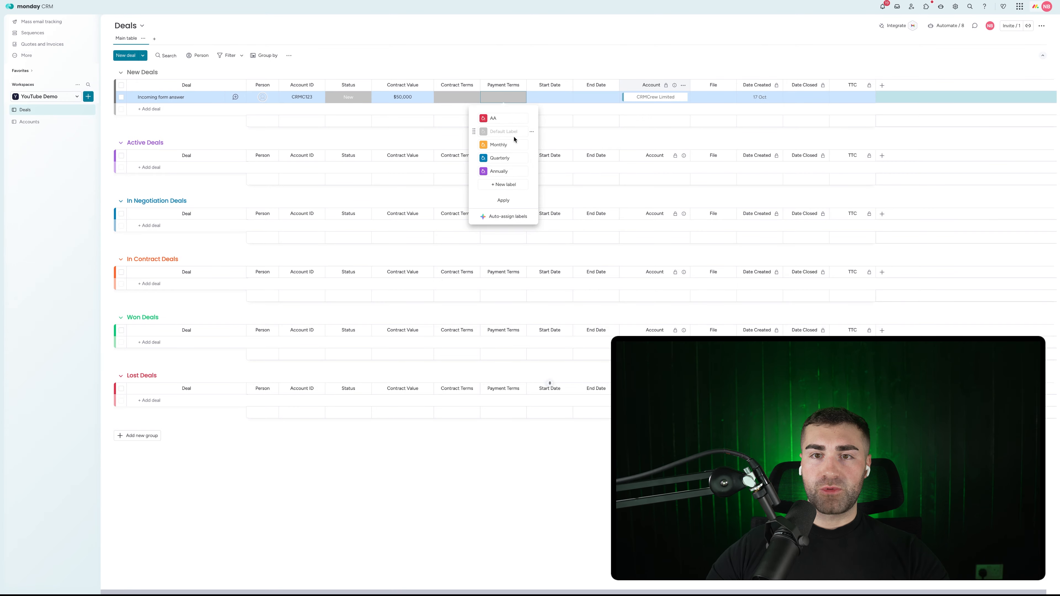
Step: Delete the AA label from the Payment Terms column's labels and apply the change
{"action": "left_click", "coordinate": [532, 121]}
{"action": "left_click", "coordinate": [551, 145]}
{"action": "left_click", "coordinate": [507, 187]}
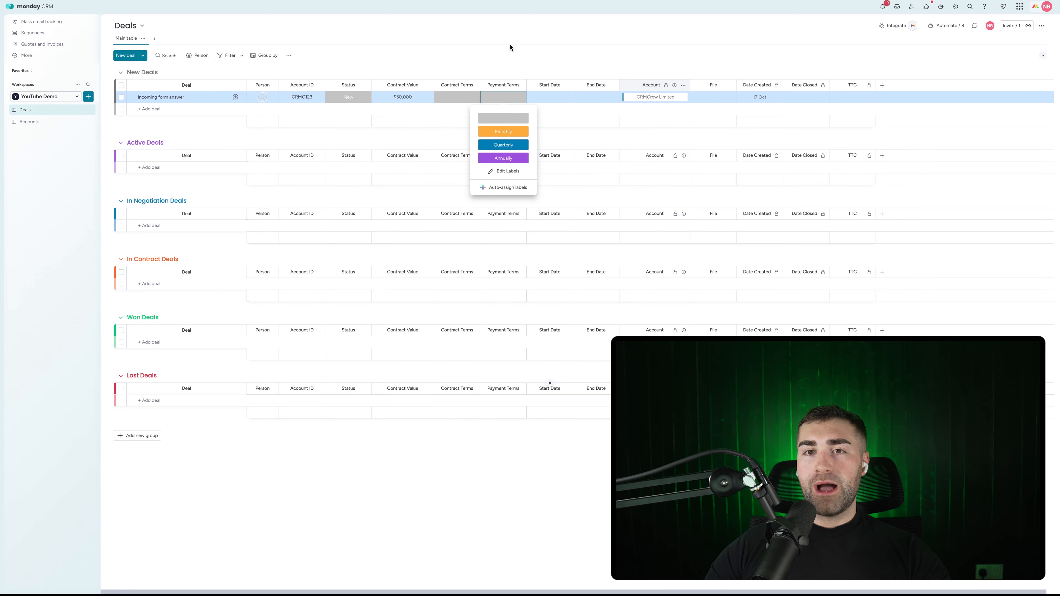
{"action": "left_click", "coordinate": [512, 61]}
{"action": "left_click", "coordinate": [495, 99]}
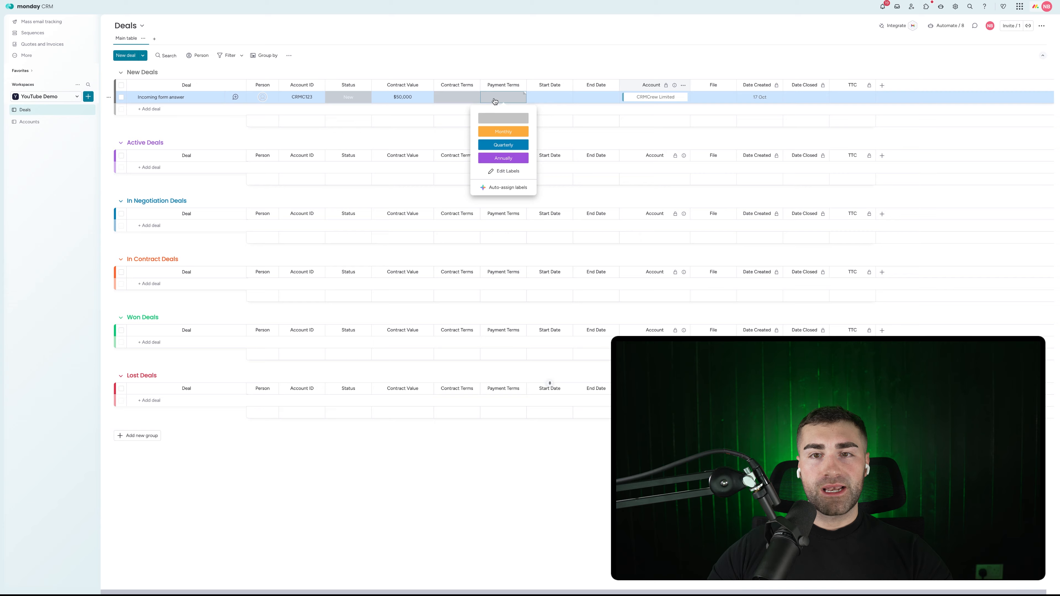
{"action": "left_click", "coordinate": [497, 102]}
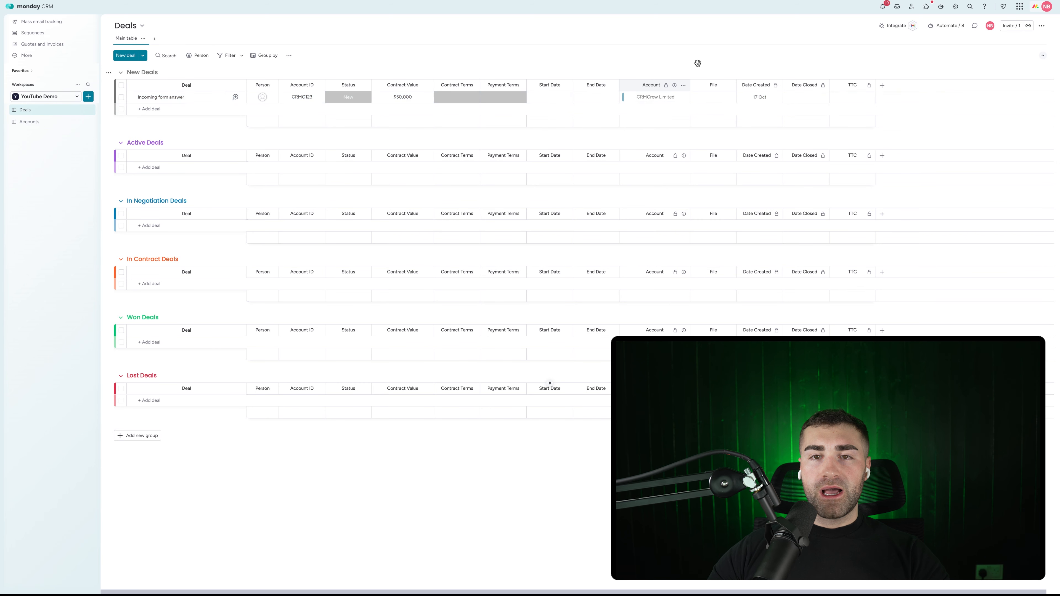
{"action": "left_click", "coordinate": [501, 98]}
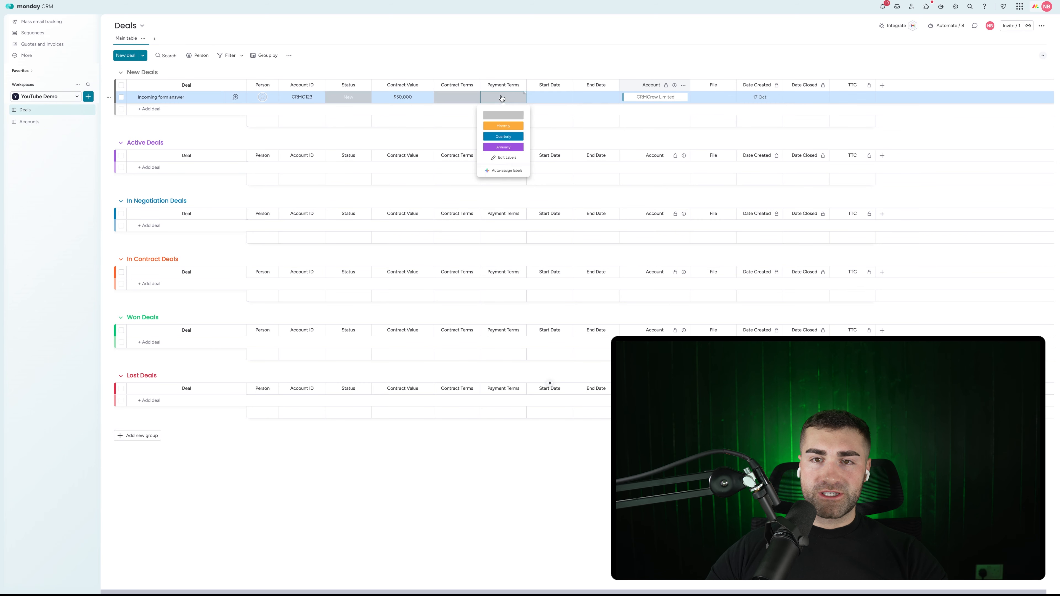
{"action": "left_click", "coordinate": [506, 60]}
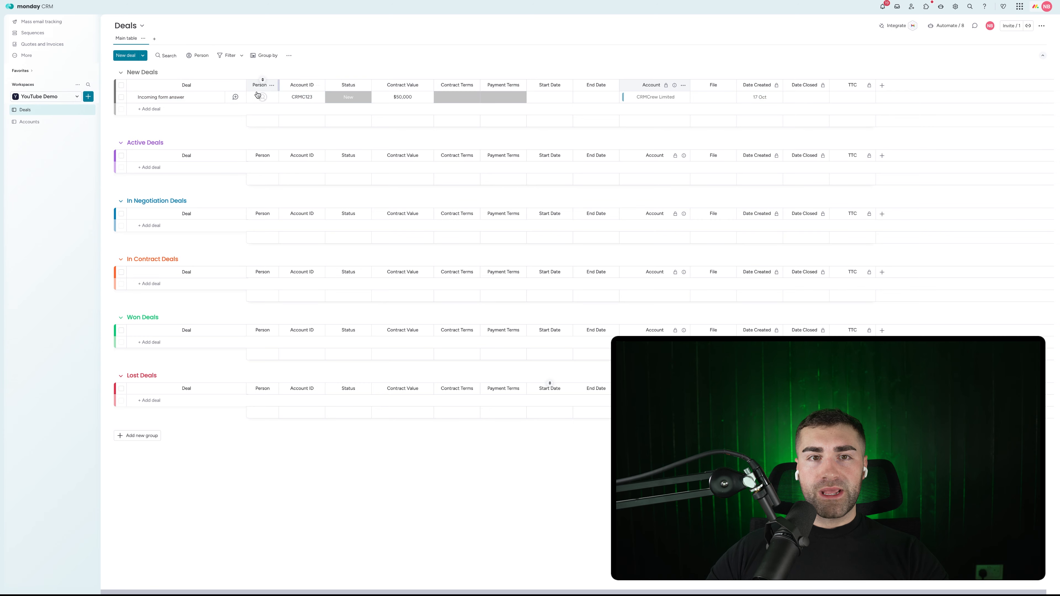
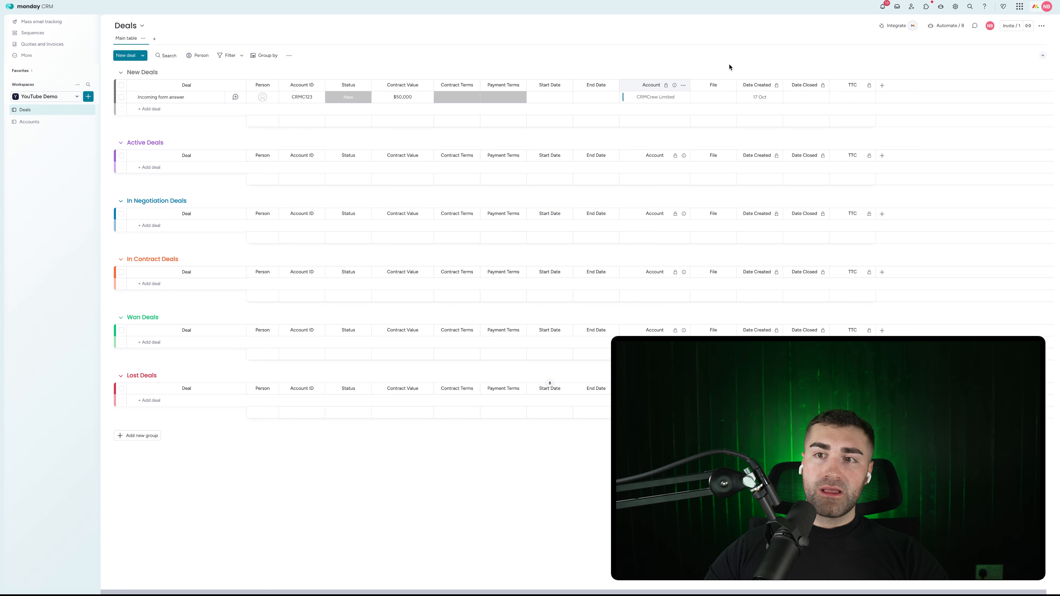
Step: Delete the File column from the Deals board and dismiss the confirmation notice
{"action": "left_click", "coordinate": [730, 85]}
{"action": "left_click", "coordinate": [756, 223]}
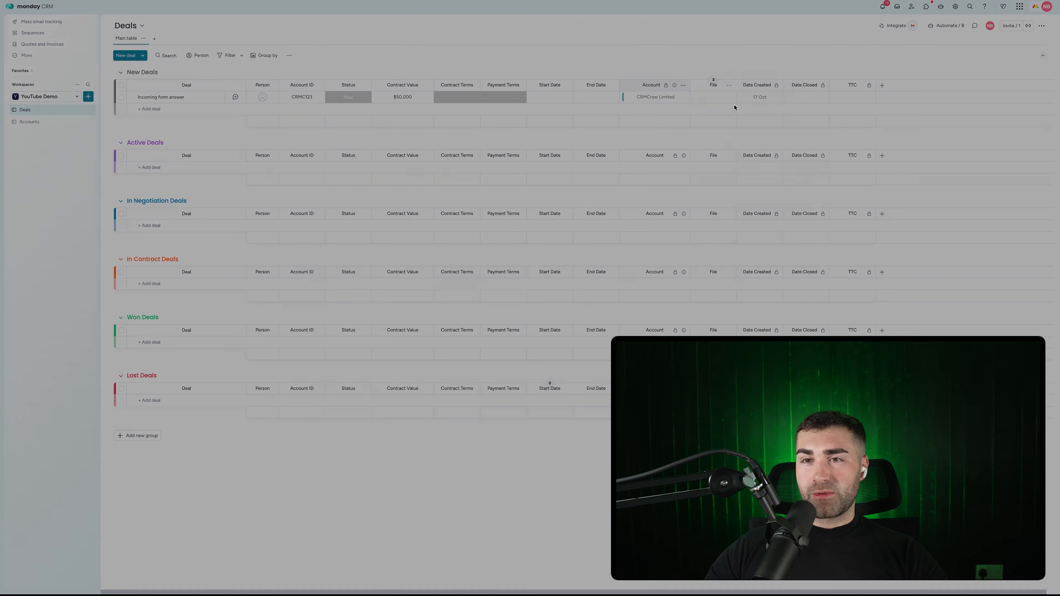
{"action": "left_click", "coordinate": [617, 50]}
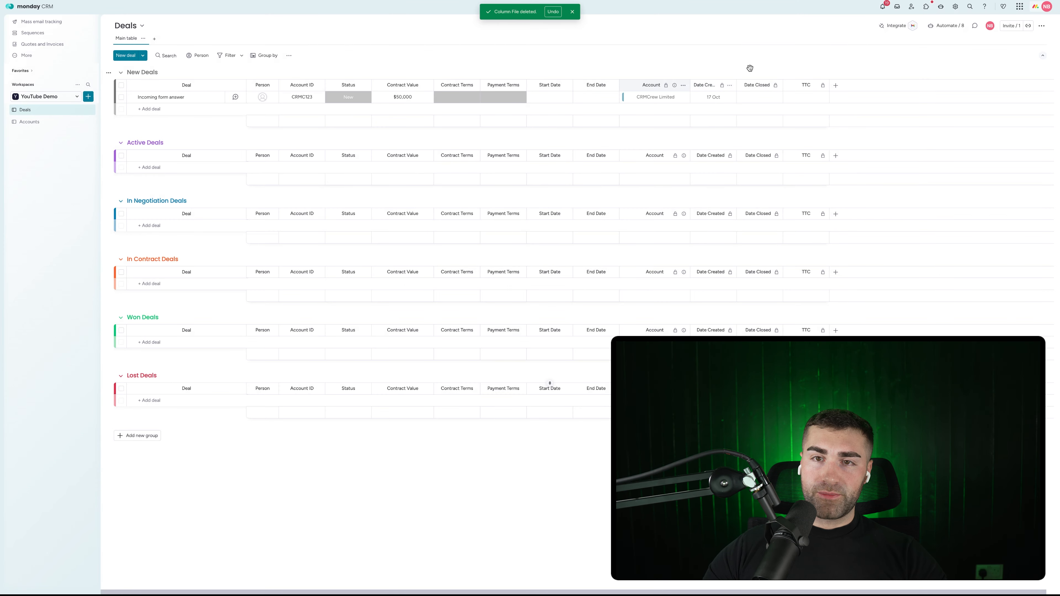
{"action": "left_click", "coordinate": [573, 15]}
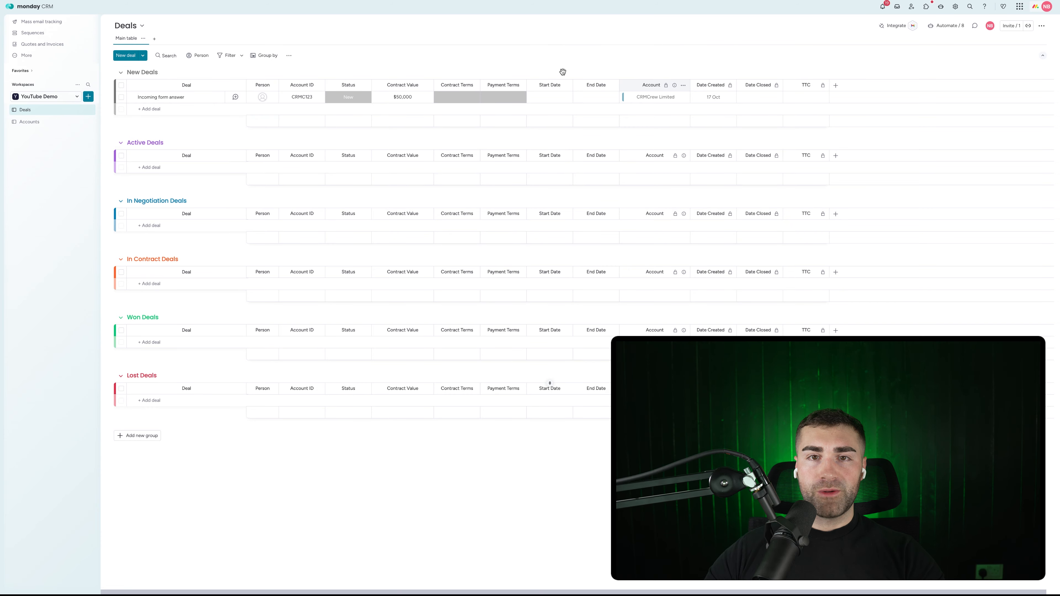
{"action": "left_click", "coordinate": [334, 97]}
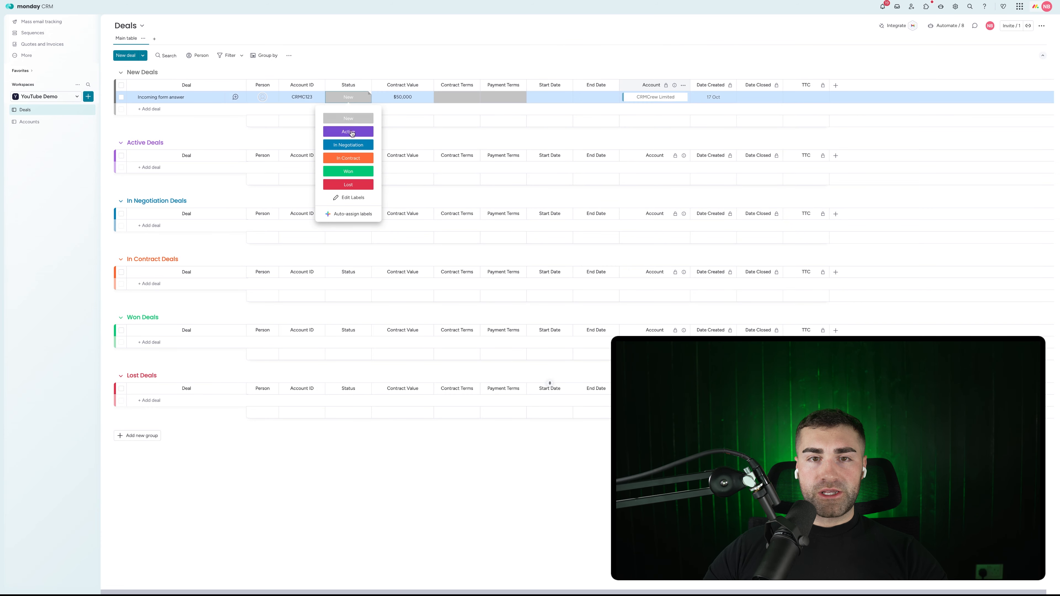
{"action": "left_click", "coordinate": [376, 64]}
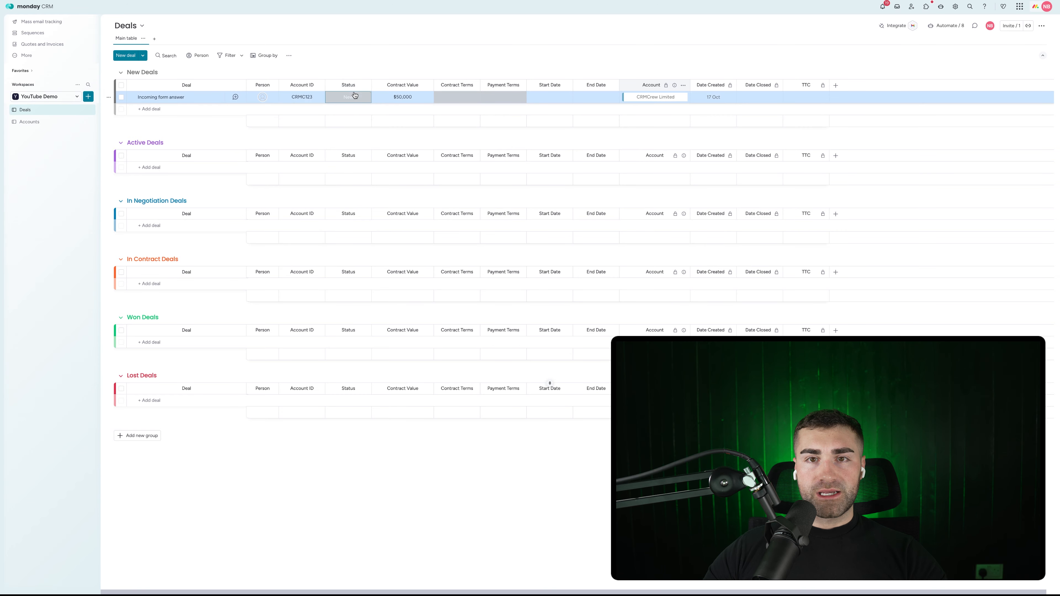
Step: Add a Status column at the end of the Deals board and name it Deal Type
{"action": "left_click", "coordinate": [834, 86]}
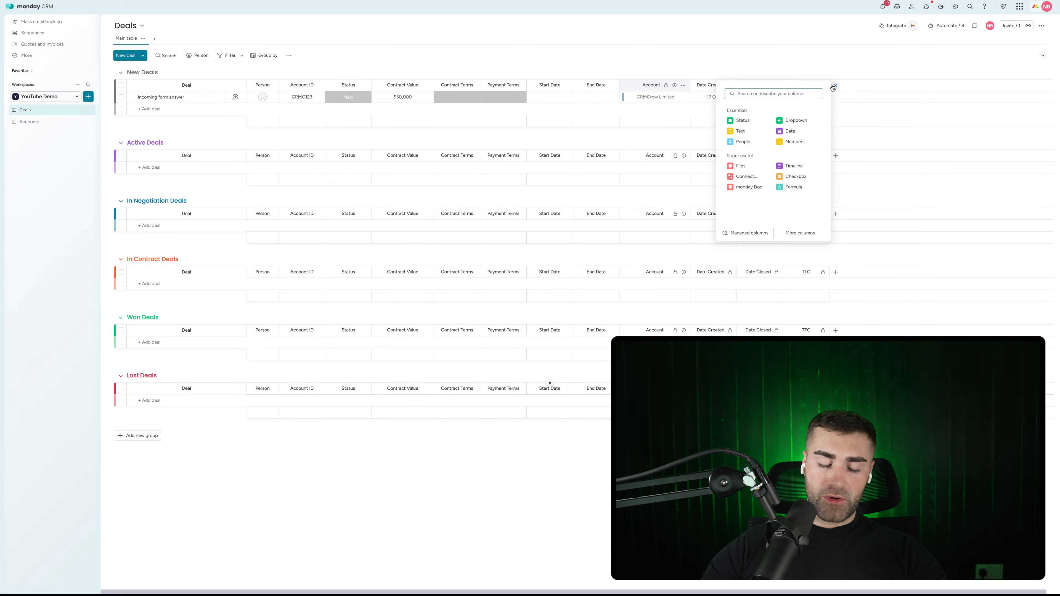
{"action": "type", "text": "stat"}
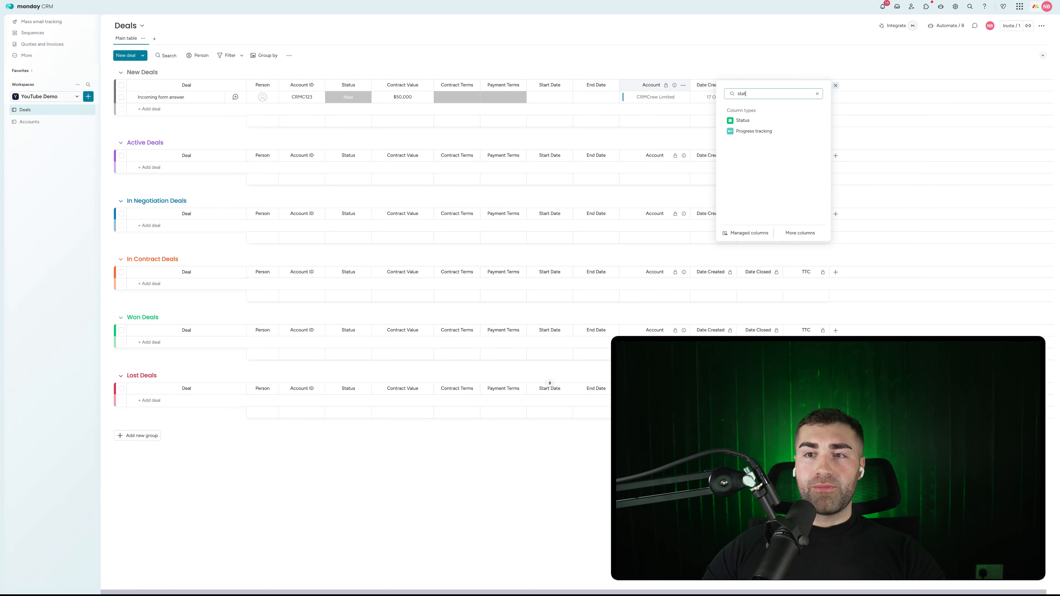
{"action": "left_click", "coordinate": [751, 121]}
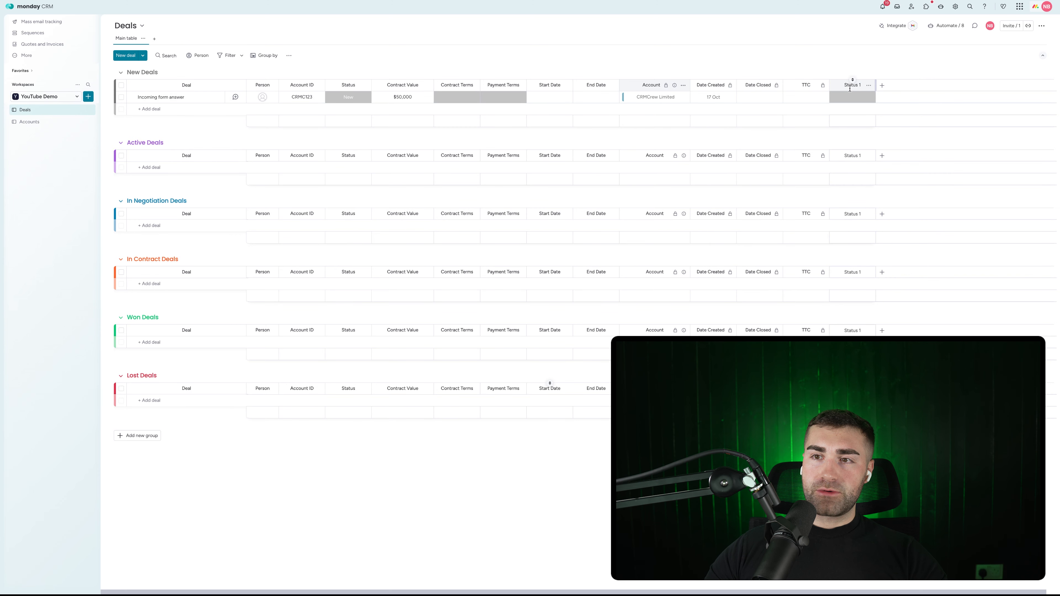
{"action": "type", "text": "Deal T"}
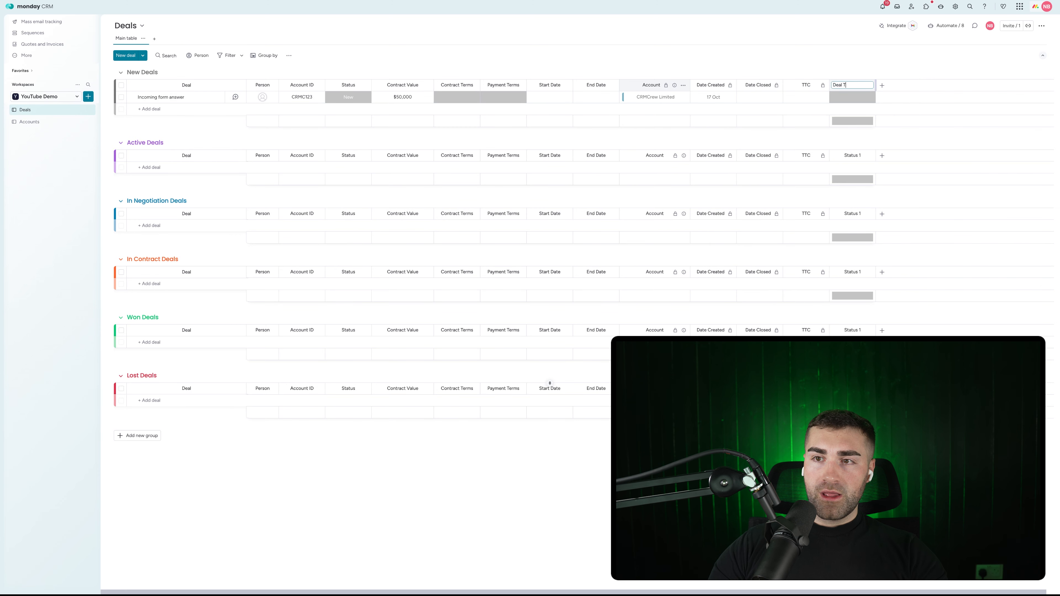
{"action": "type", "text": "ype"}
{"action": "key", "text": "Return"}
Step: Edit the Deal Type labels, renaming AA to New and adding a label called Renewing
{"action": "left_click", "coordinate": [856, 96]}
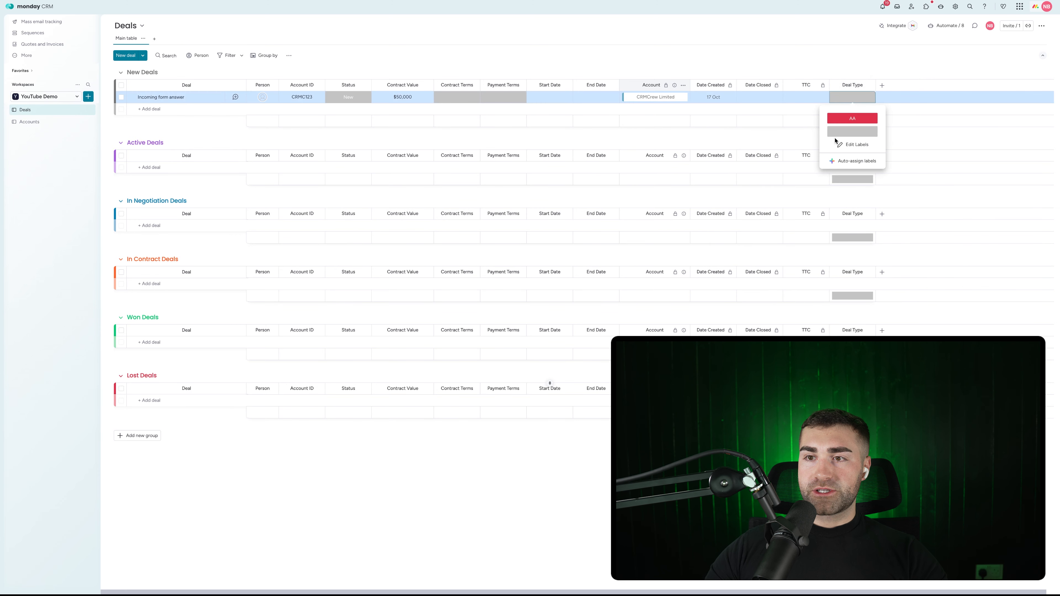
{"action": "left_click", "coordinate": [852, 145]}
{"action": "left_click", "coordinate": [847, 146]}
{"action": "left_click", "coordinate": [841, 158]}
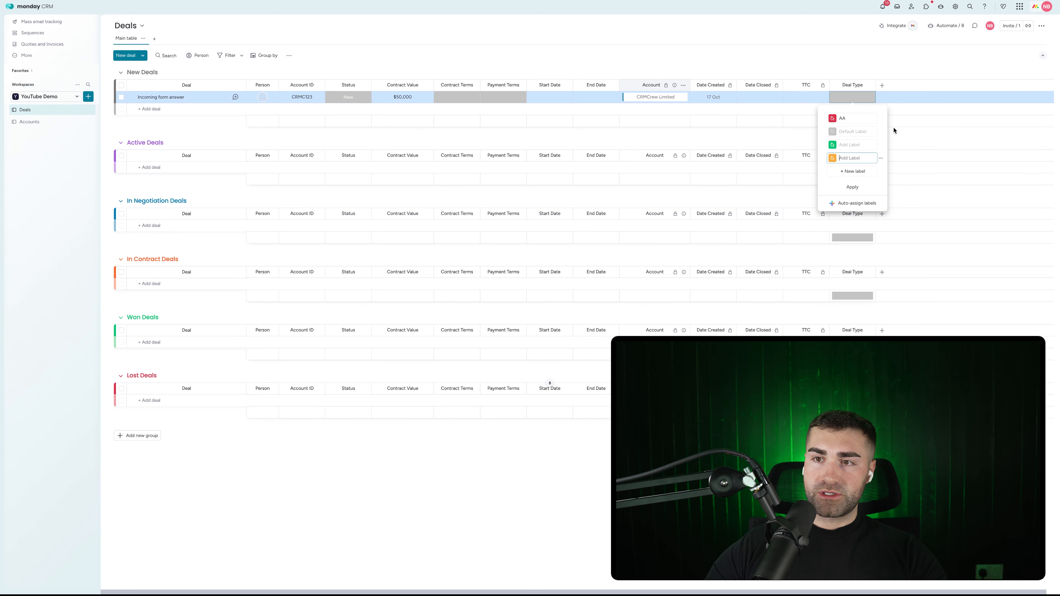
{"action": "type", "text": "N"}
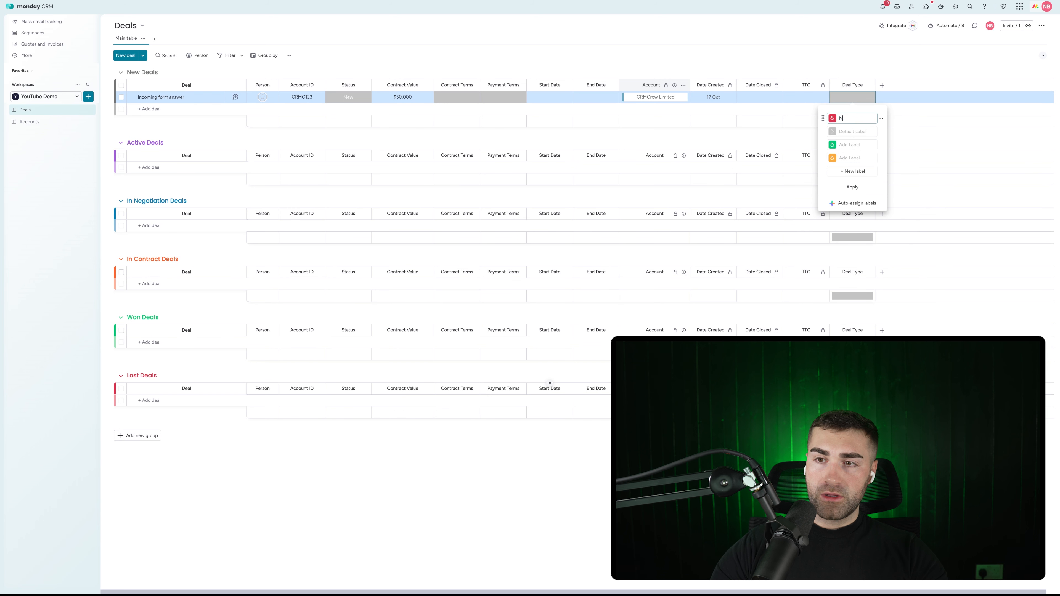
{"action": "type", "text": "ew"}
{"action": "left_click", "coordinate": [848, 172]}
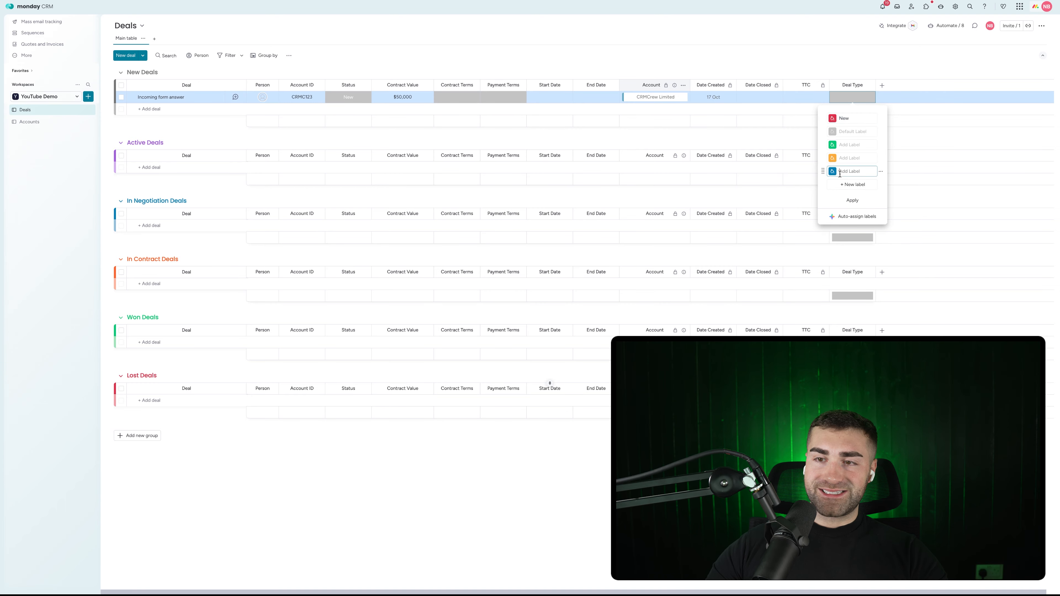
{"action": "type", "text": "Existing"}
{"action": "key", "text": "ctrl+a"}
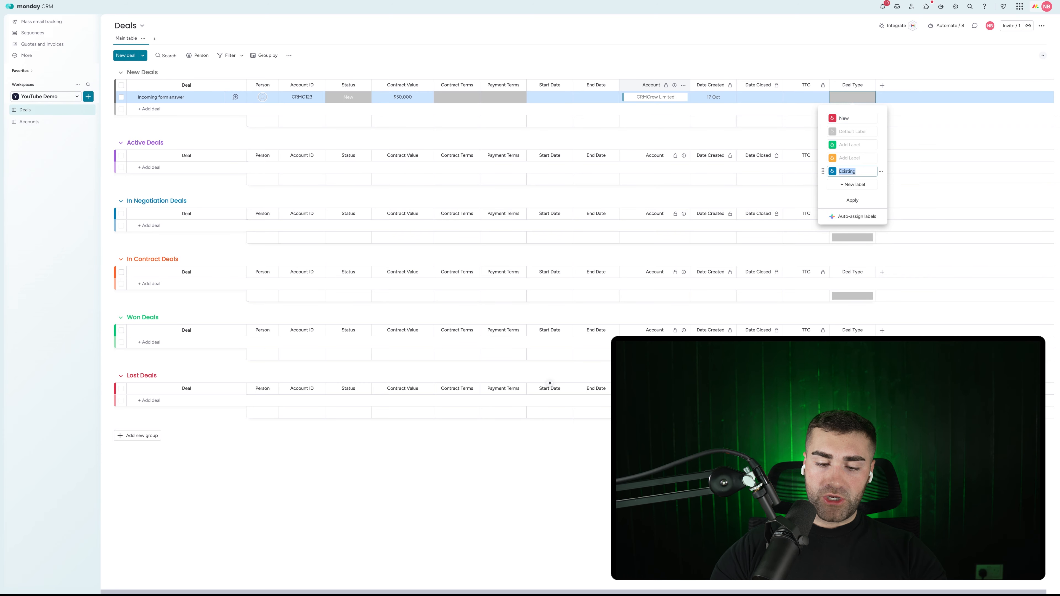
{"action": "type", "text": "Renewing"}
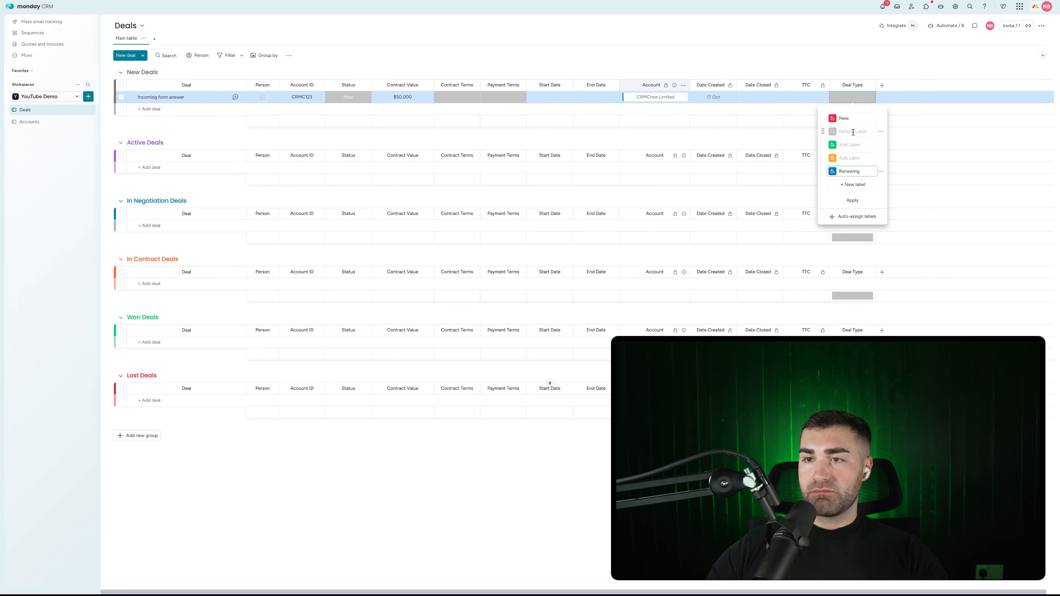
Step: Delete the two blank labels from the Deal Type column's label list
{"action": "left_click", "coordinate": [880, 162]}
{"action": "left_click", "coordinate": [906, 184]}
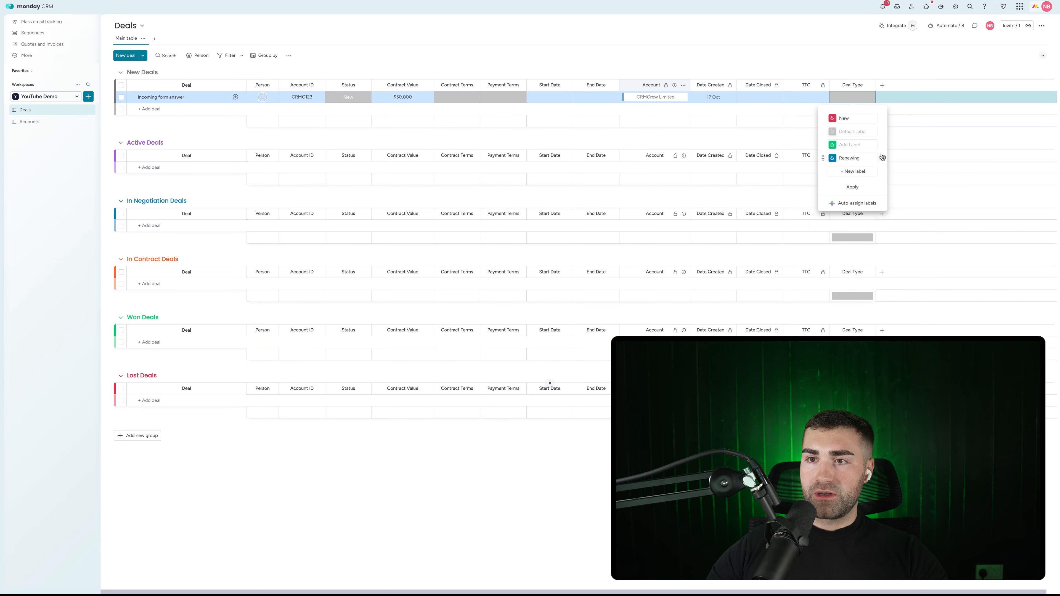
{"action": "left_click", "coordinate": [880, 145]}
{"action": "left_click", "coordinate": [897, 171]}
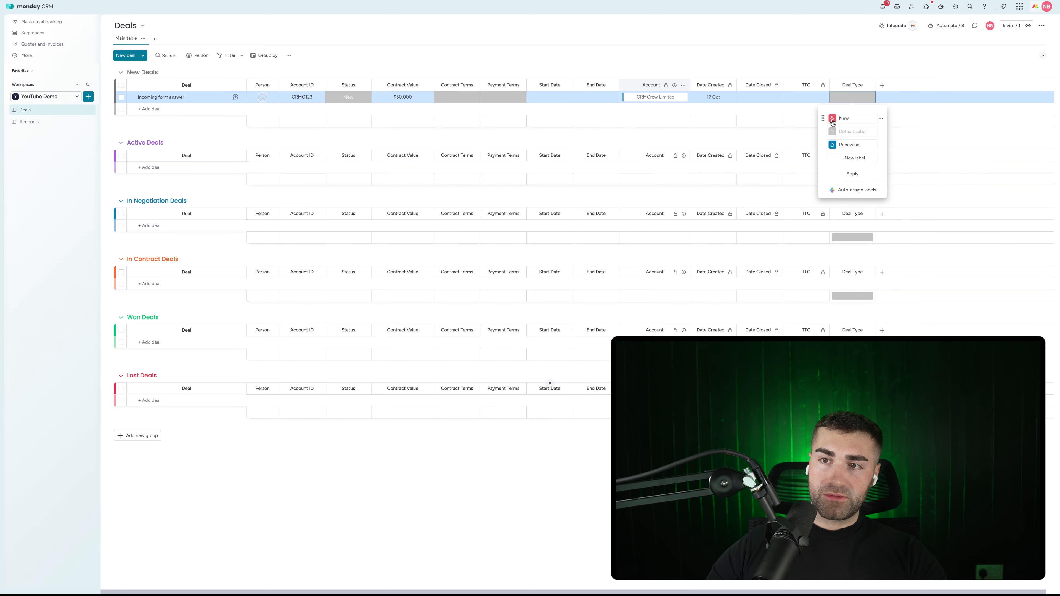
Step: Move the New label below Renewing in the Deal Type labels and apply the changes
{"action": "left_click_drag", "start_coordinate": [825, 117], "coordinate": [824, 154]}
{"action": "left_click", "coordinate": [853, 174]}
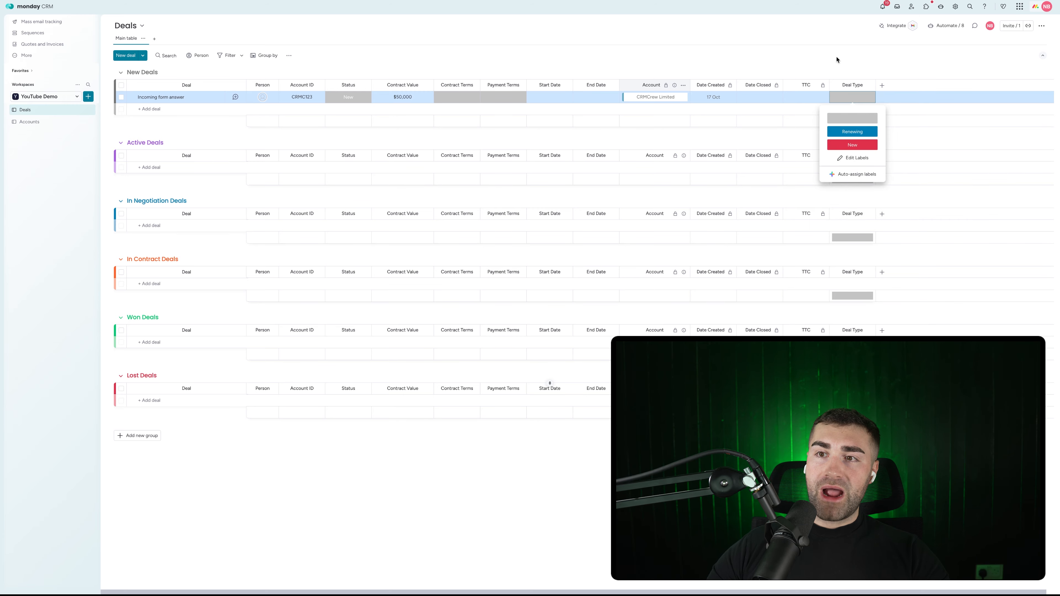
{"action": "left_click", "coordinate": [838, 59]}
Step: Hide the Deal Type column's summary and move the column between Contract Value and Contract Terms
{"action": "left_click", "coordinate": [869, 85]}
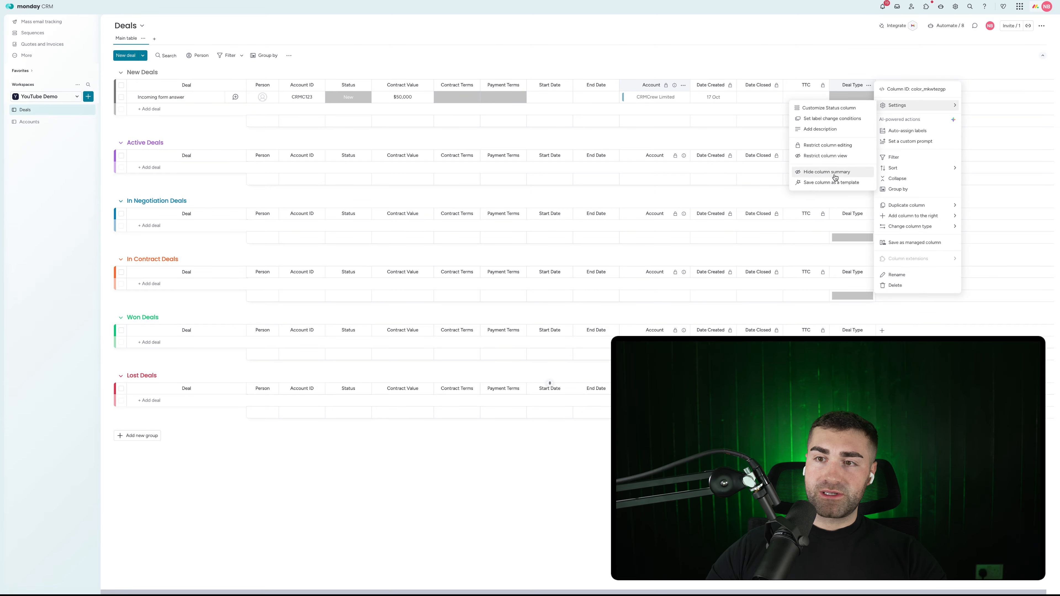
{"action": "left_click", "coordinate": [882, 43]}
{"action": "left_click_drag", "start_coordinate": [841, 80], "coordinate": [459, 55]}
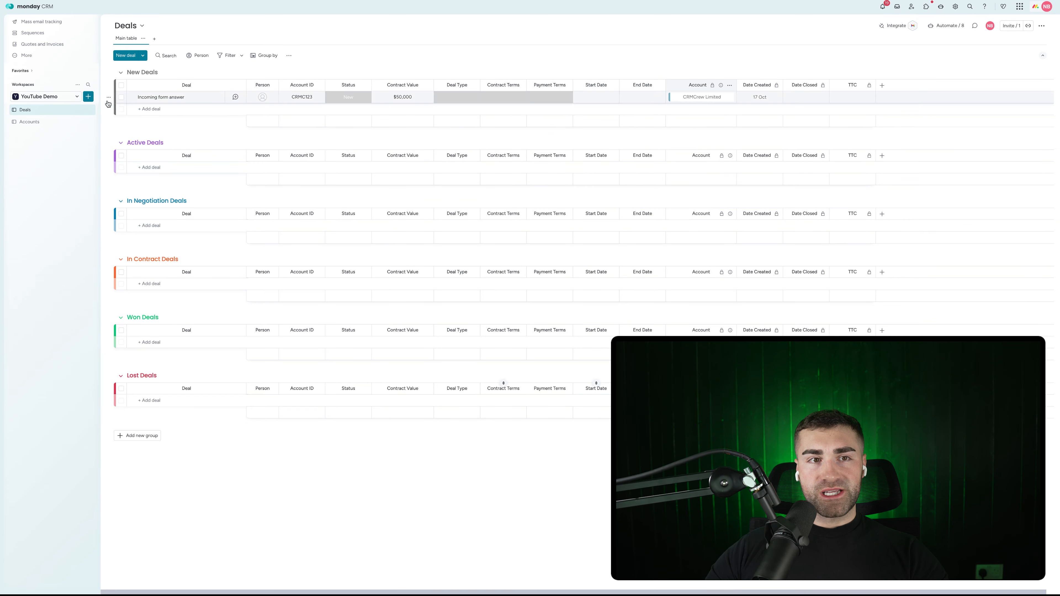
Step: Create a main board named Memberships / Contracts in the YouTube Demo workspace, with the custom item type Contracts
{"action": "left_click", "coordinate": [88, 97]}
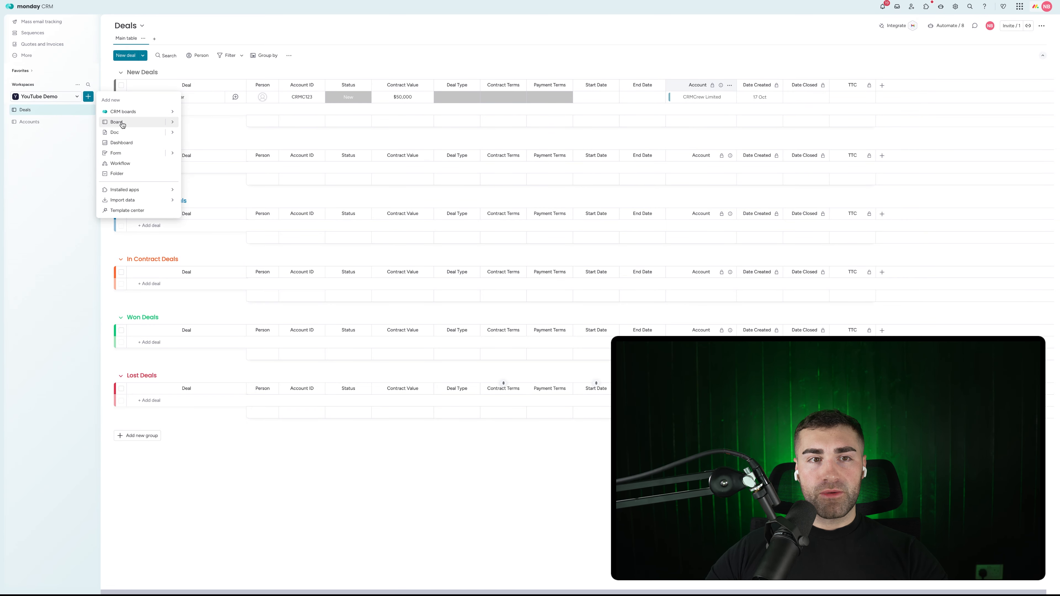
{"action": "left_click", "coordinate": [110, 113]}
{"action": "type", "text": "Mem"}
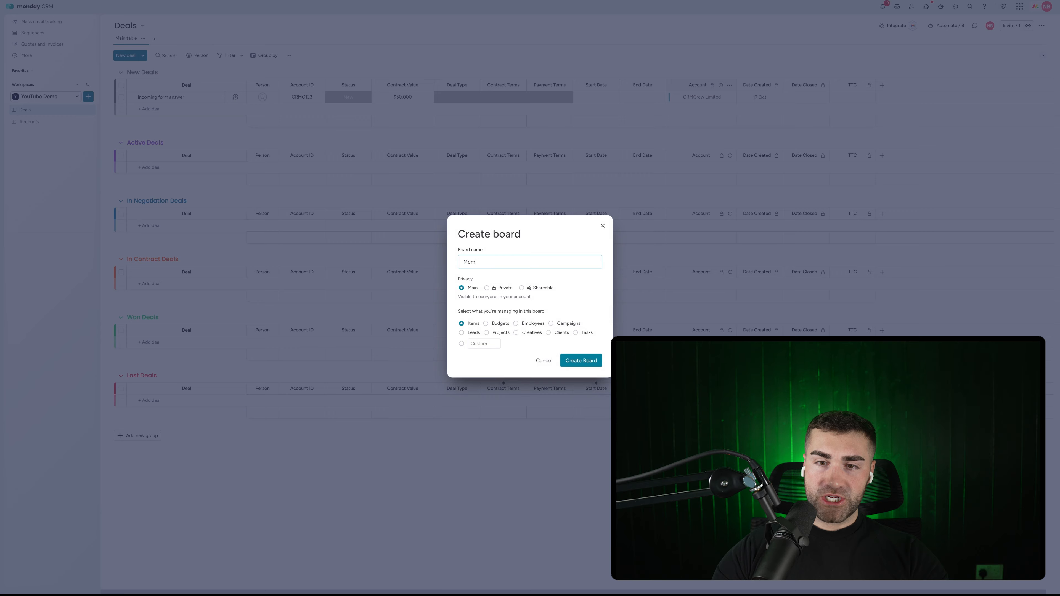
{"action": "type", "text": "berships / Contracts"}
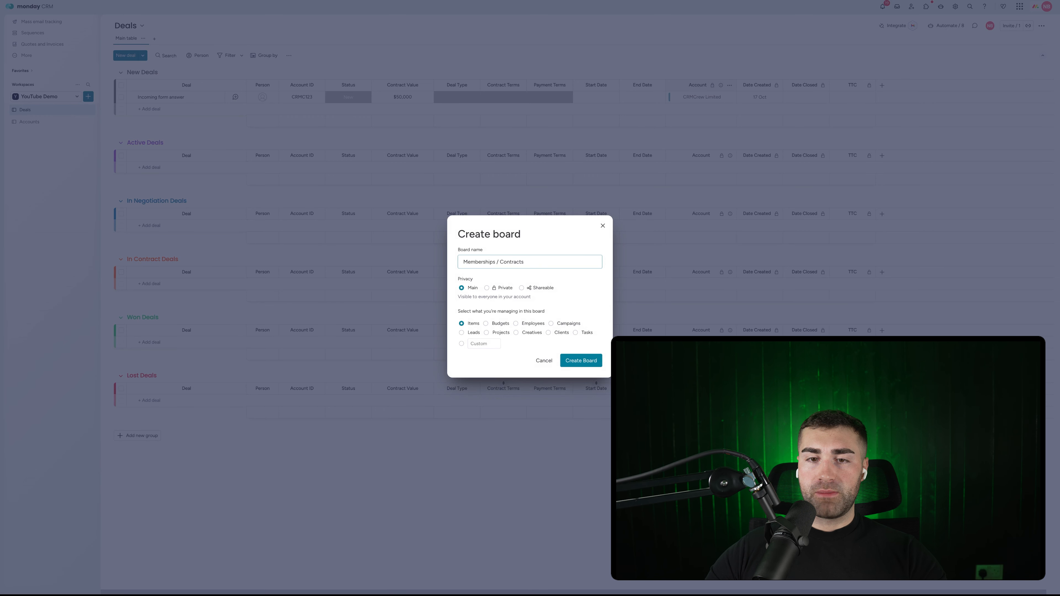
{"action": "left_click", "coordinate": [483, 340]}
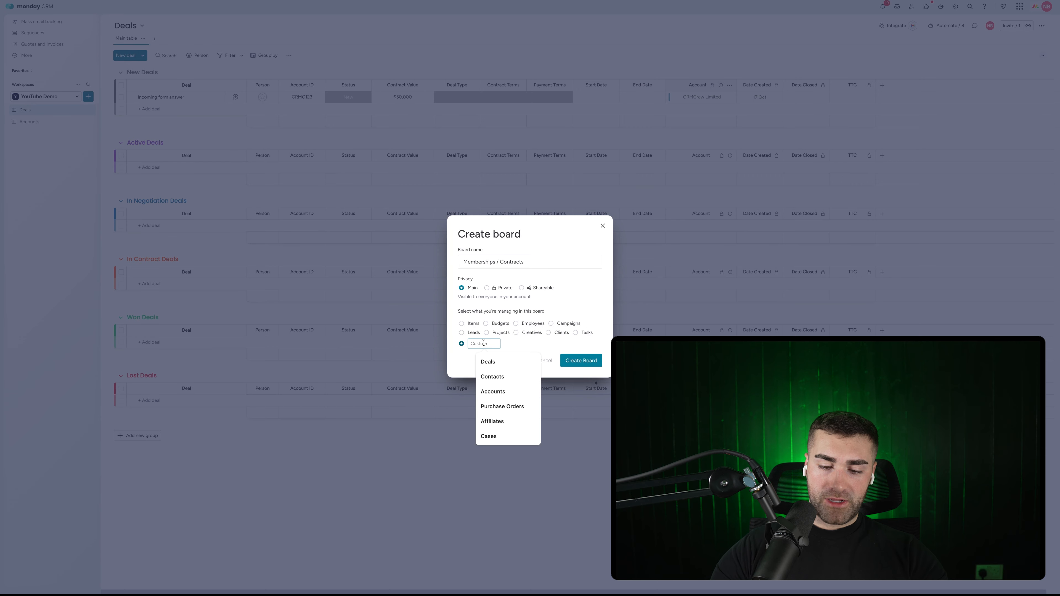
{"action": "type", "text": "Contractors"}
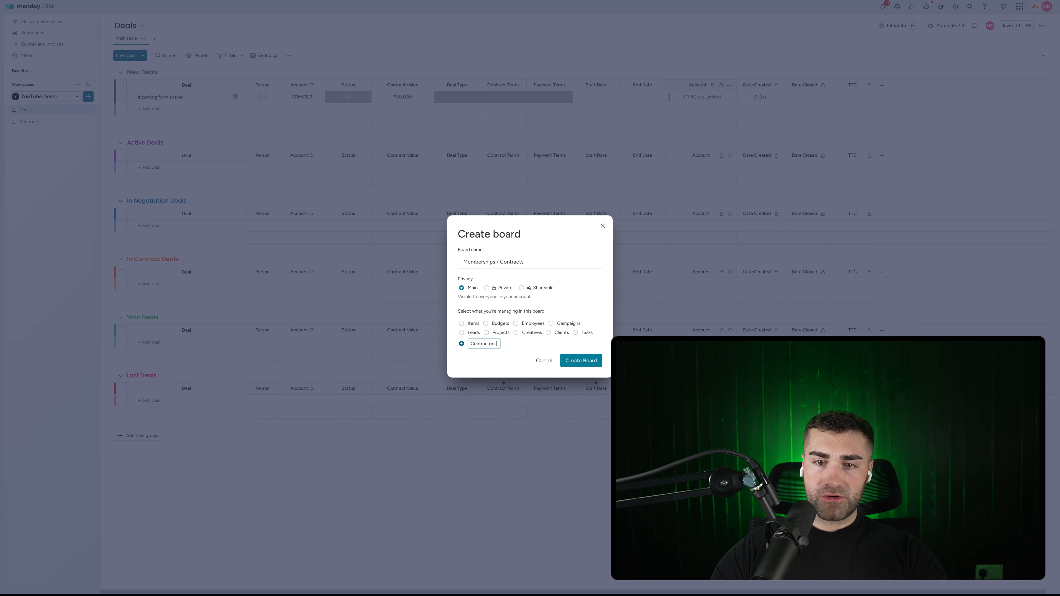
{"action": "type", "text": "Contract"}
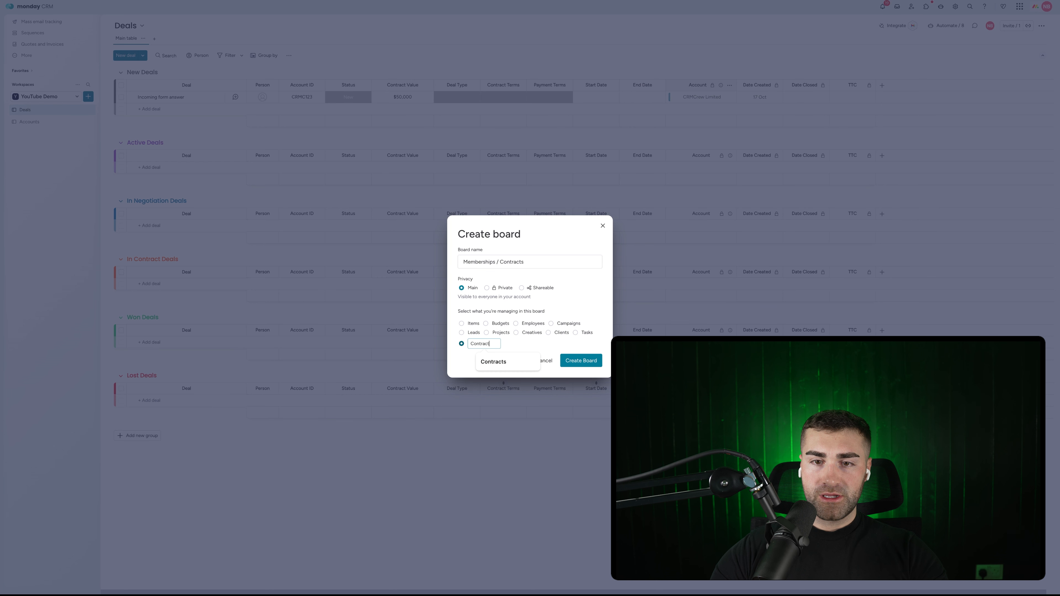
{"action": "type", "text": "s"}
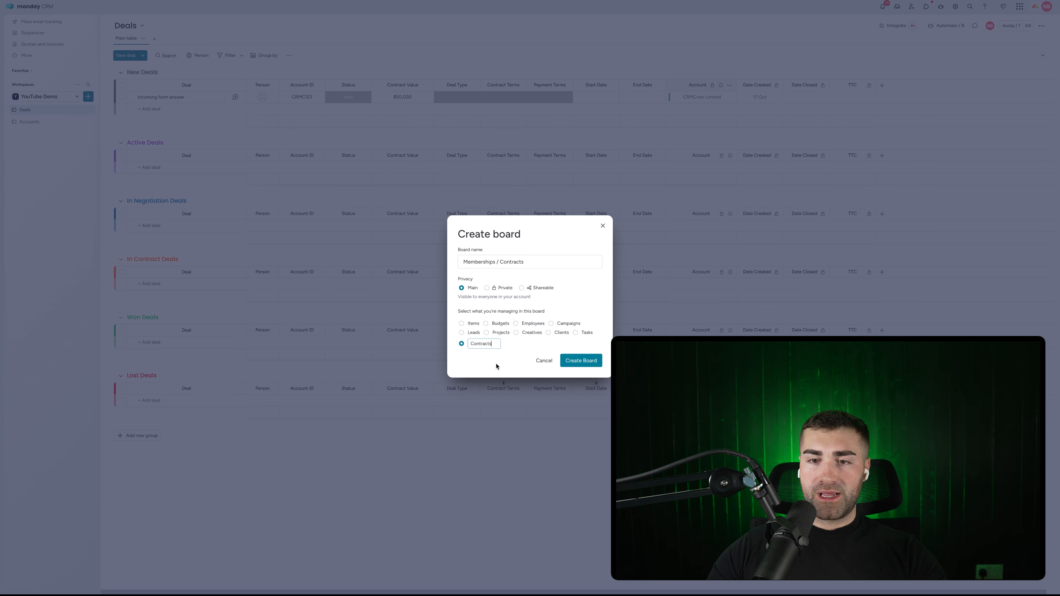
{"action": "left_click", "coordinate": [581, 360]}
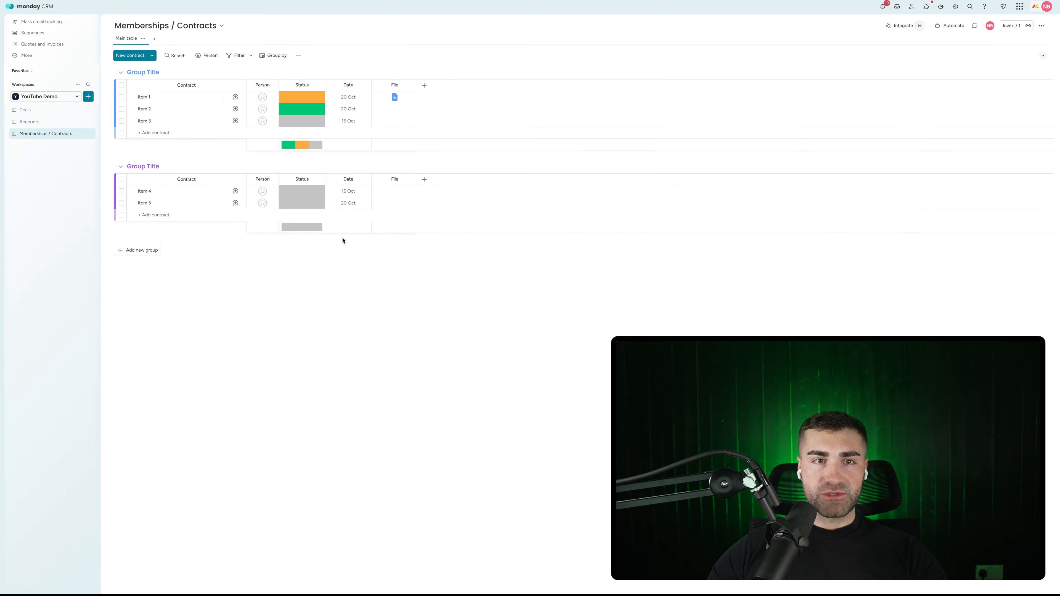
Step: Rename the first group as Active Contracts and the second group as Expired Contracts
{"action": "left_click", "coordinate": [150, 74]}
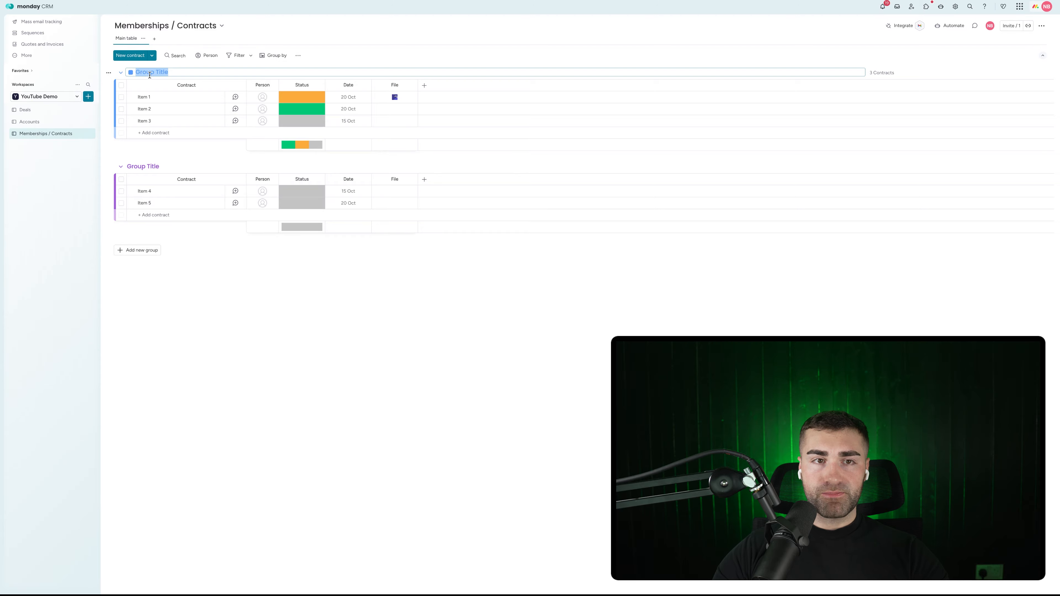
{"action": "type", "text": "Active Contracts"}
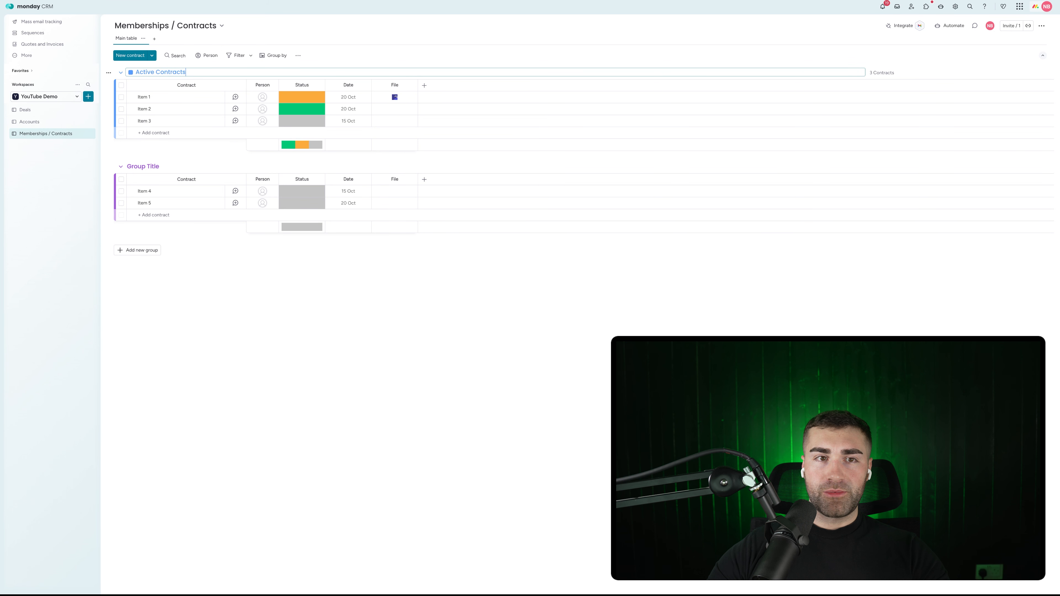
{"action": "key", "text": "Return"}
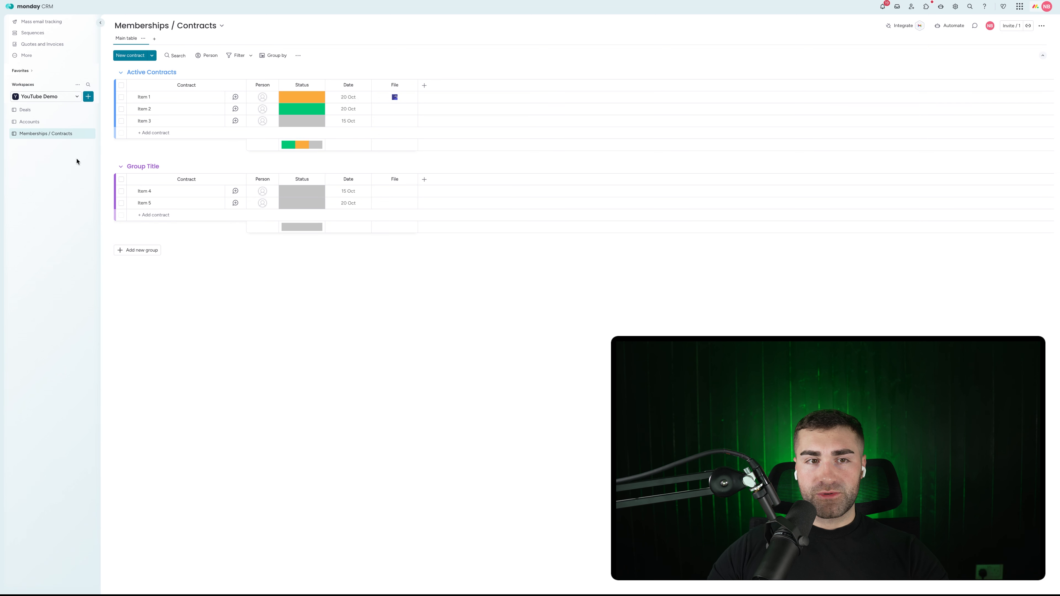
{"action": "left_click", "coordinate": [138, 164]}
{"action": "type", "text": "E"}
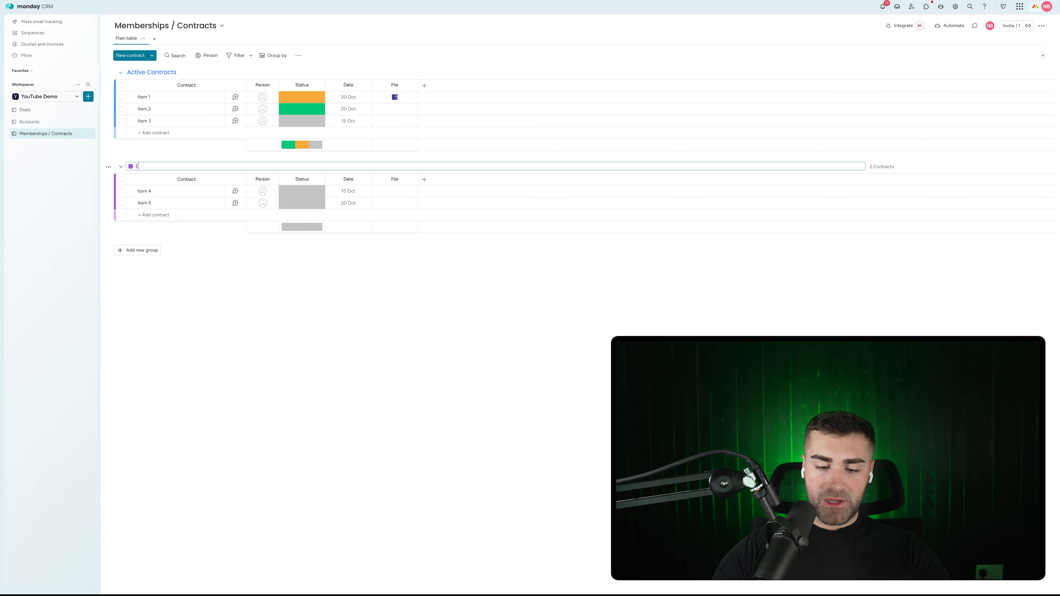
{"action": "type", "text": "xpired Contract"}
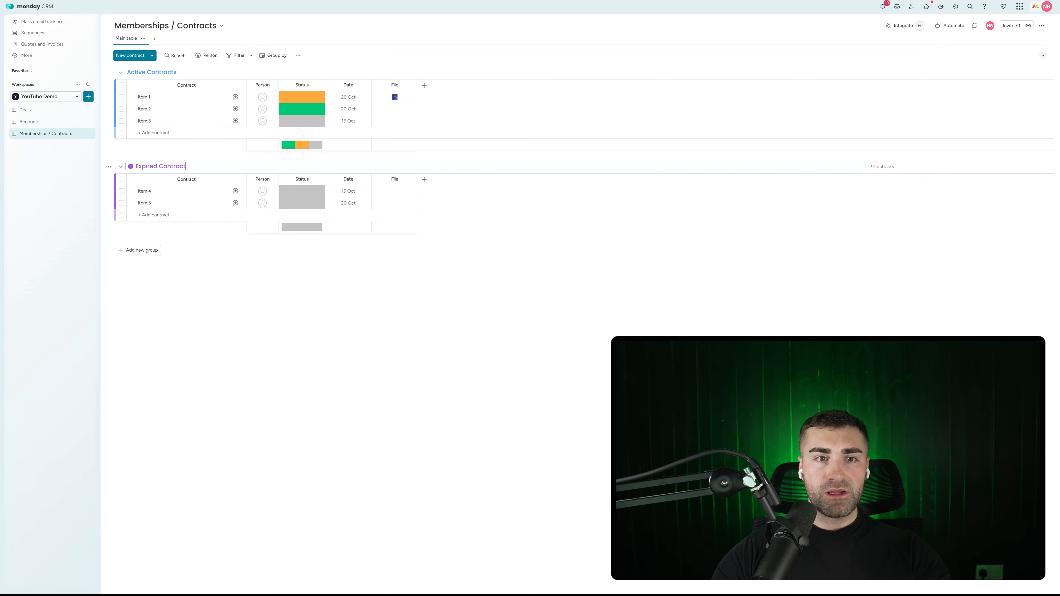
{"action": "type", "text": "s"}
{"action": "key", "text": "Return"}
Step: Color the Active Contracts group green and the Expired Contracts group red
{"action": "left_click", "coordinate": [131, 74]}
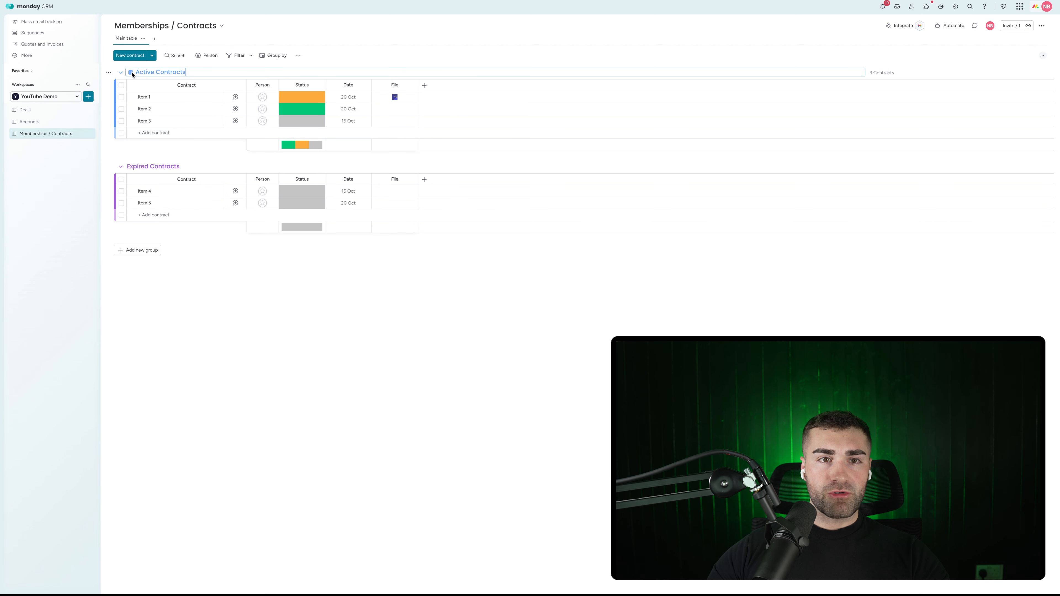
{"action": "left_click", "coordinate": [131, 73]}
{"action": "left_click", "coordinate": [143, 86]}
{"action": "left_click", "coordinate": [132, 166]}
{"action": "left_click", "coordinate": [131, 166]}
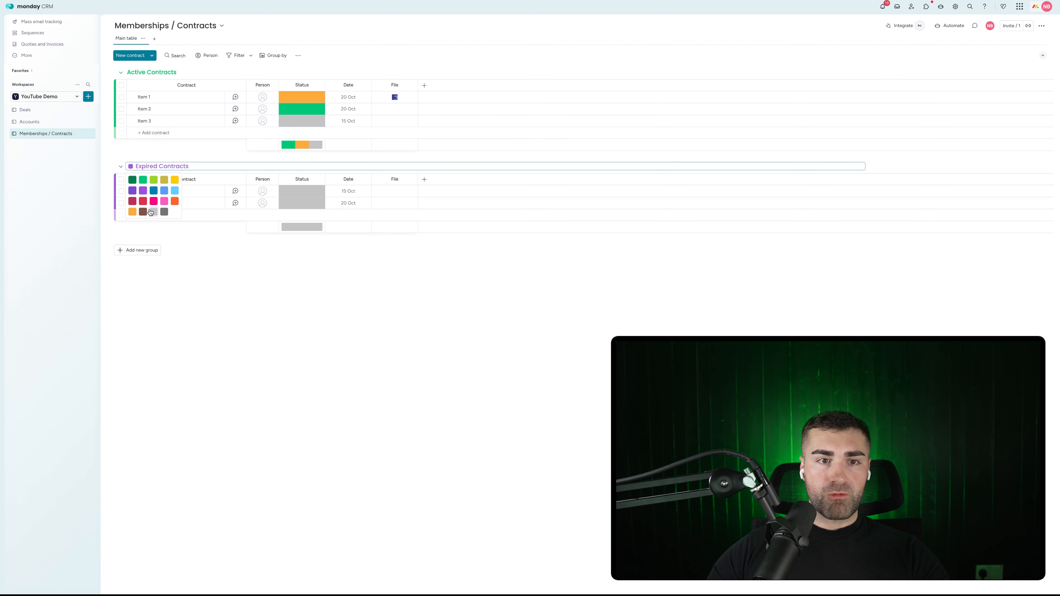
{"action": "left_click", "coordinate": [143, 204]}
Step: Add a new group named Onboarding Contracts to the board
{"action": "left_click", "coordinate": [142, 250]}
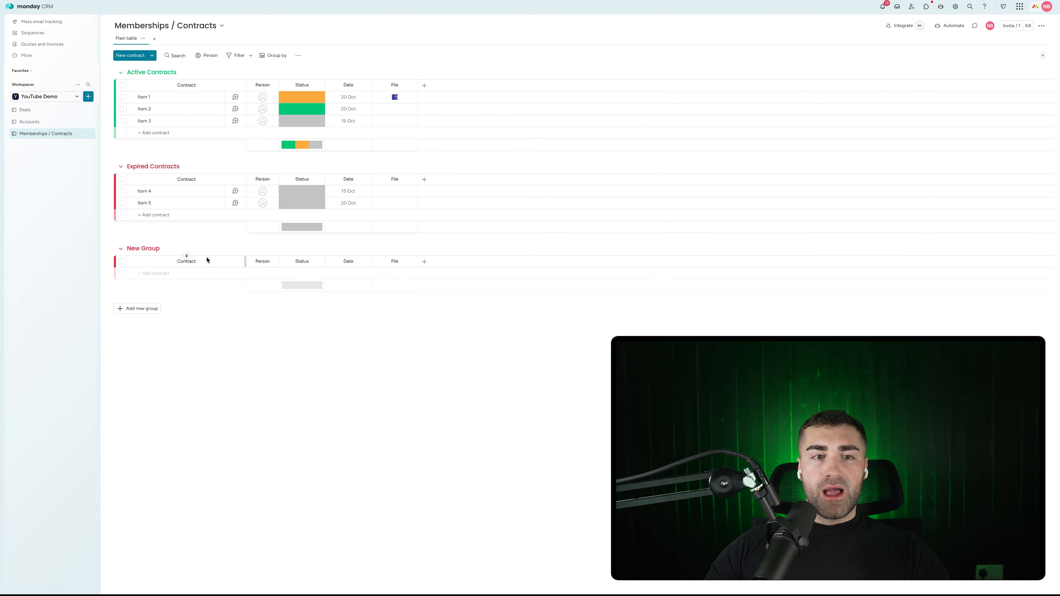
{"action": "left_click", "coordinate": [144, 248]}
{"action": "key", "text": "ctrl+a"}
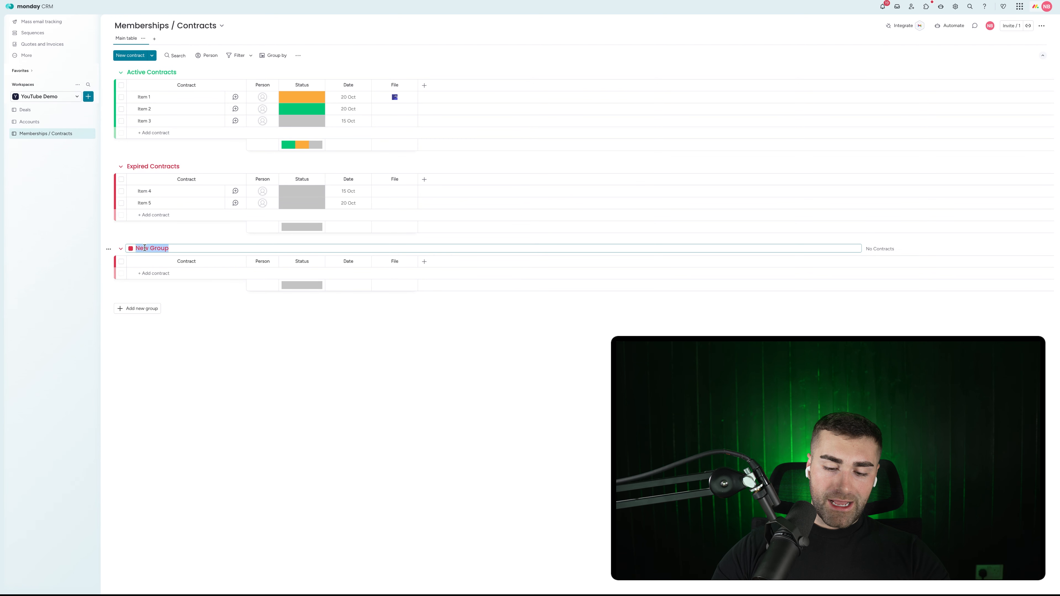
{"action": "type", "text": "Onboarding"}
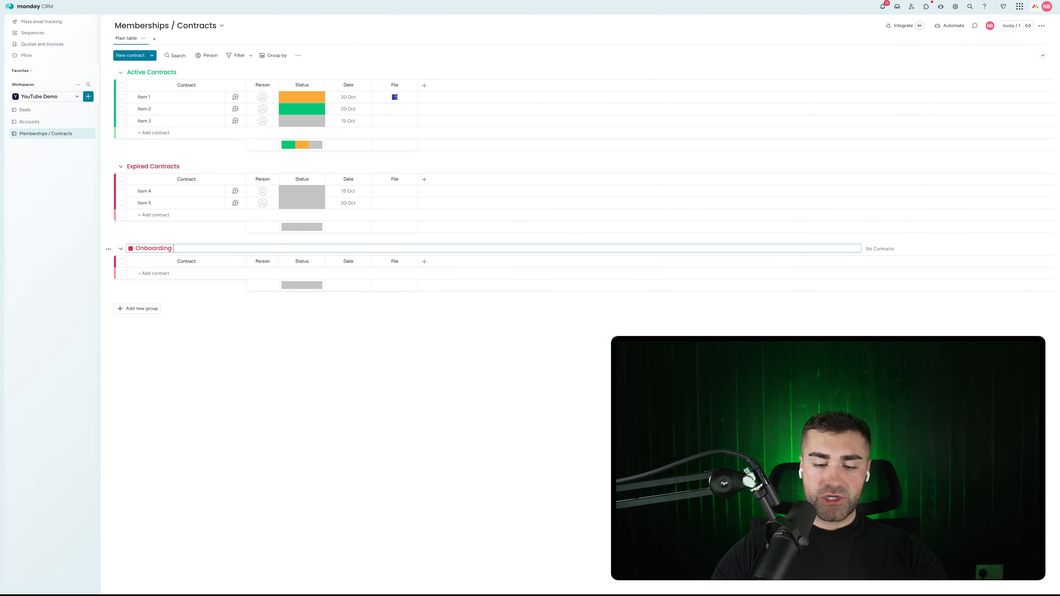
{"action": "type", "text": " Contracts"}
{"action": "key", "text": "Return"}
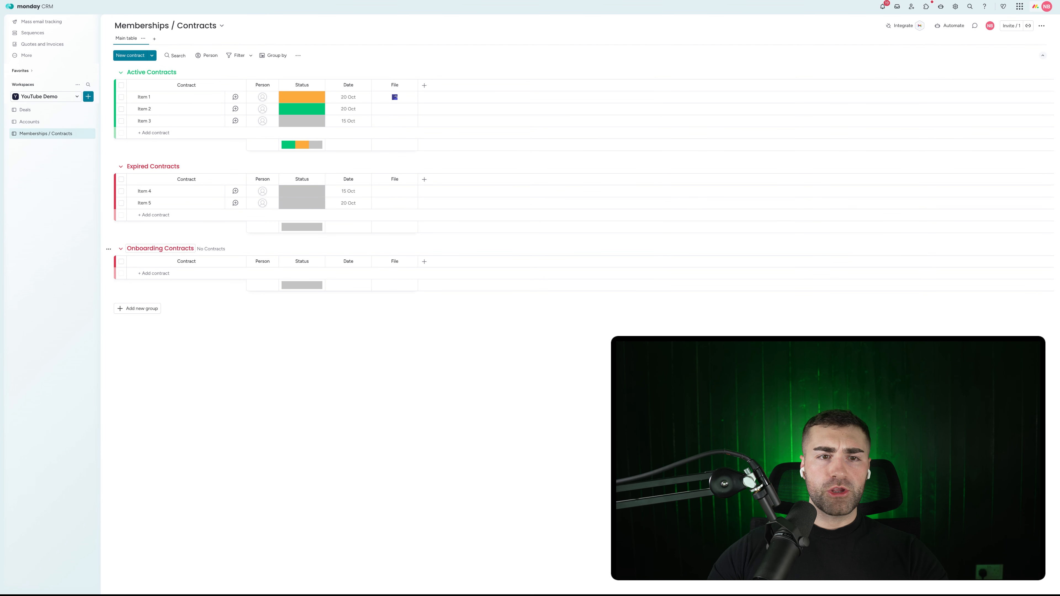
Step: Color the Onboarding Contracts group dark grey and move it above Active Contracts
{"action": "left_click", "coordinate": [144, 253]}
{"action": "left_click", "coordinate": [132, 250]}
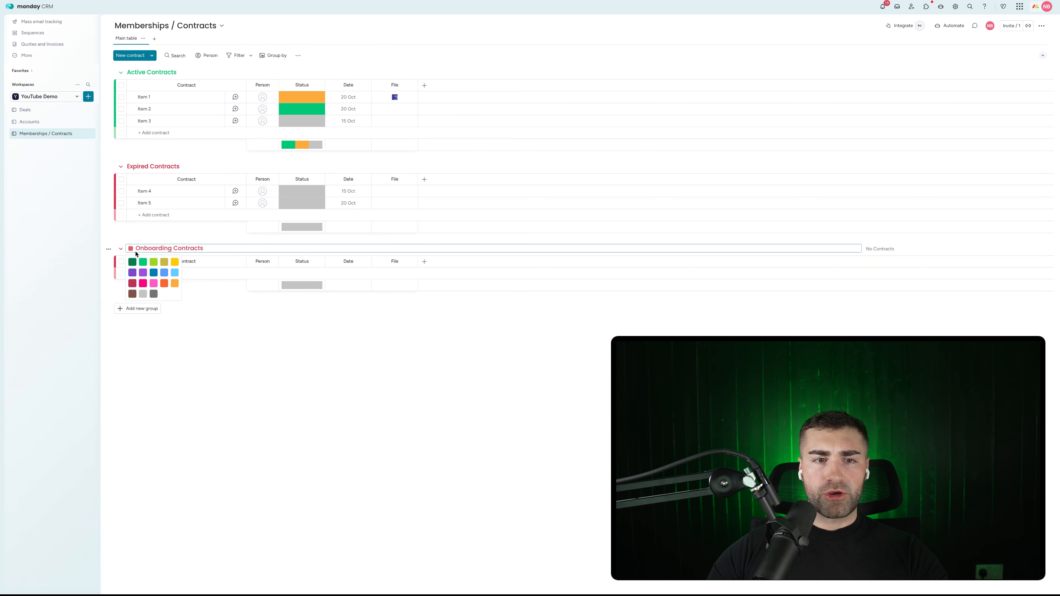
{"action": "left_click", "coordinate": [154, 295]}
{"action": "left_click_drag", "start_coordinate": [213, 249], "coordinate": [207, 96]}
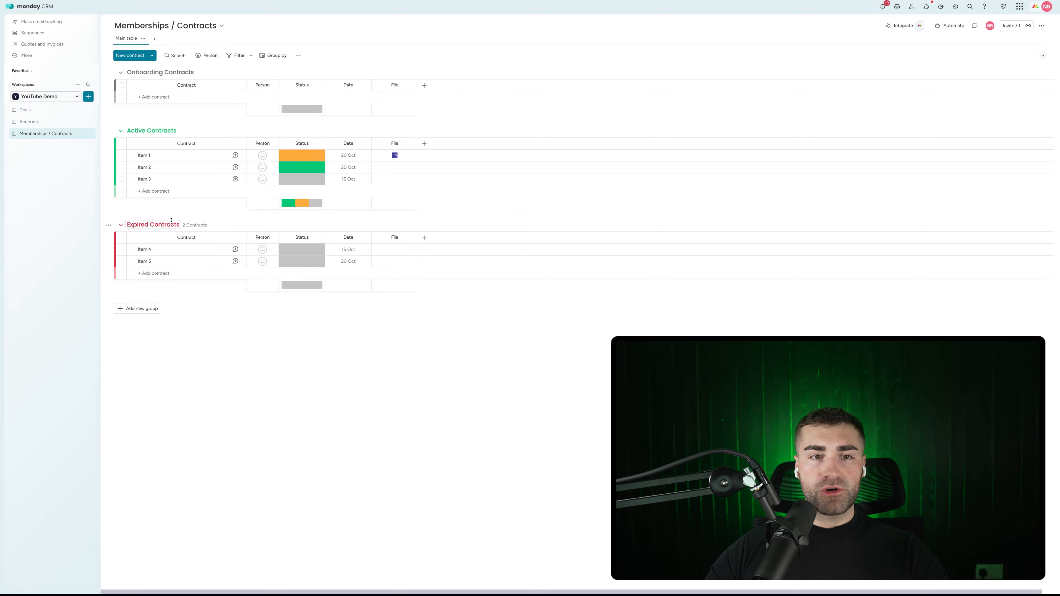
Step: Add a text column named Account ID and place it between the Person and Status columns
{"action": "left_click", "coordinate": [425, 144]}
{"action": "type", "text": "text"}
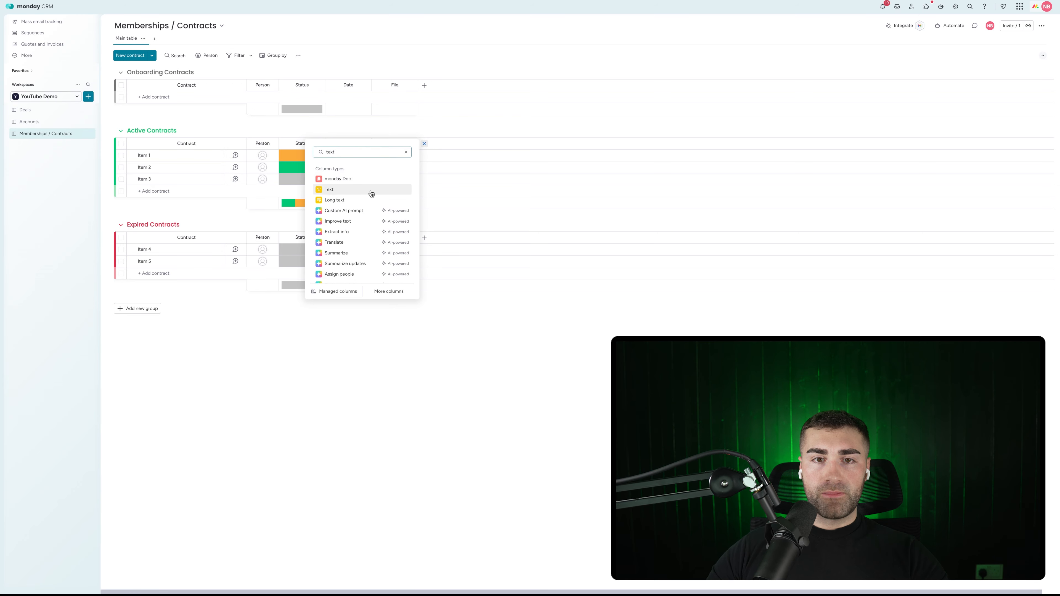
{"action": "left_click", "coordinate": [371, 190]}
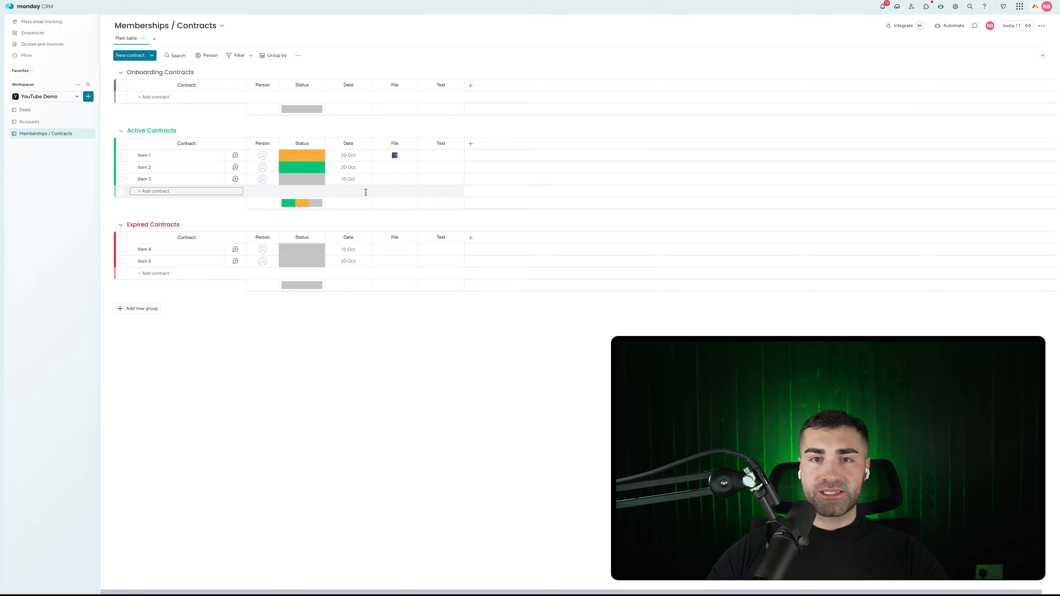
{"action": "left_click", "coordinate": [441, 143]}
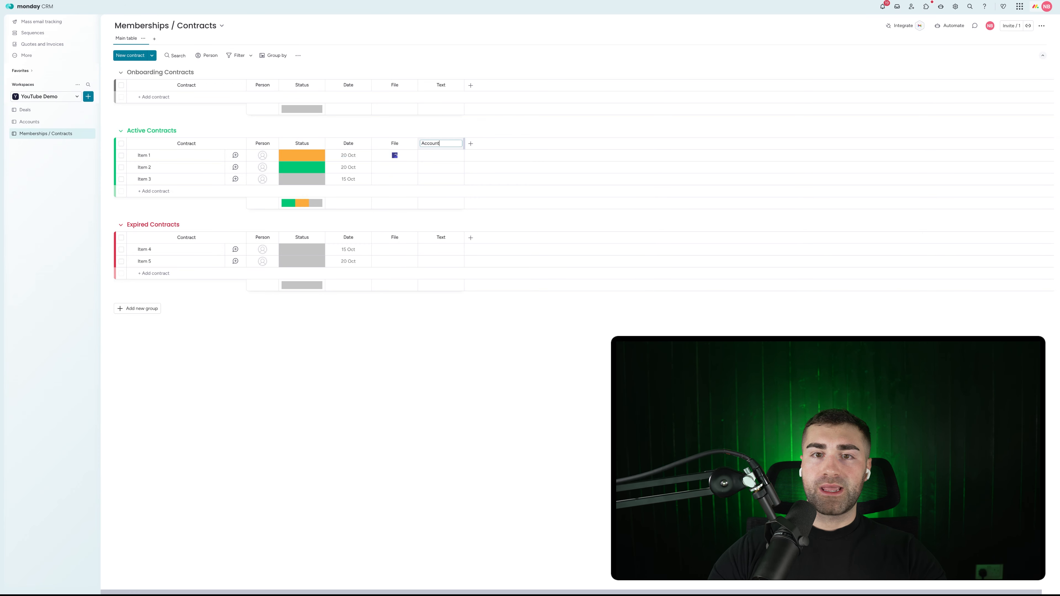
{"action": "key", "text": "Return"}
{"action": "left_click_drag", "start_coordinate": [448, 143], "coordinate": [294, 143]}
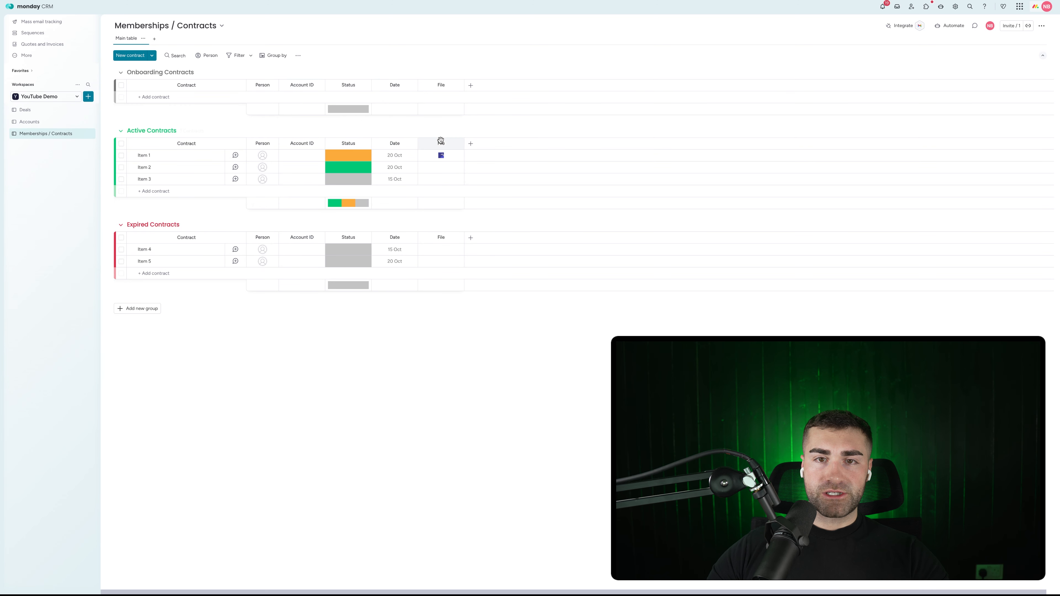
Step: Add a connect boards column with a two-way connection to the Accounts board and name it Account
{"action": "left_click", "coordinate": [471, 144]}
{"action": "type", "text": "conne"}
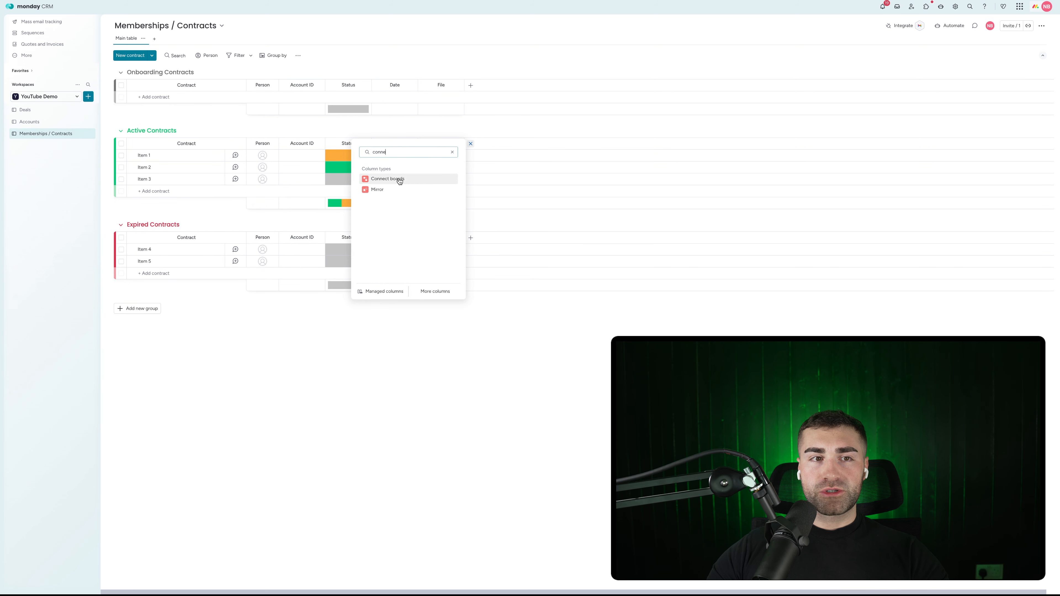
{"action": "left_click", "coordinate": [387, 178]}
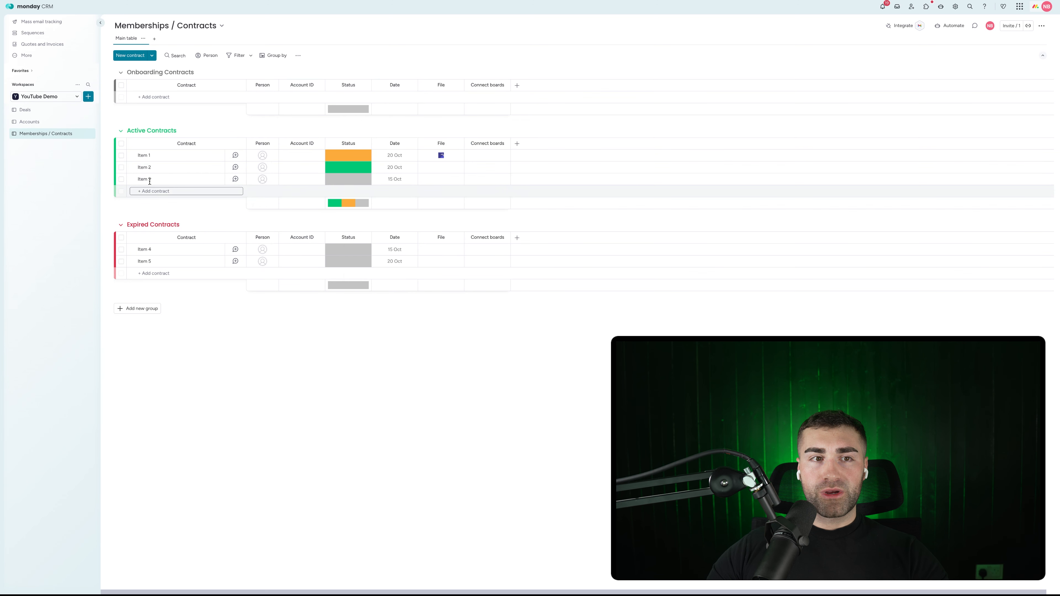
{"action": "left_click", "coordinate": [589, 228]}
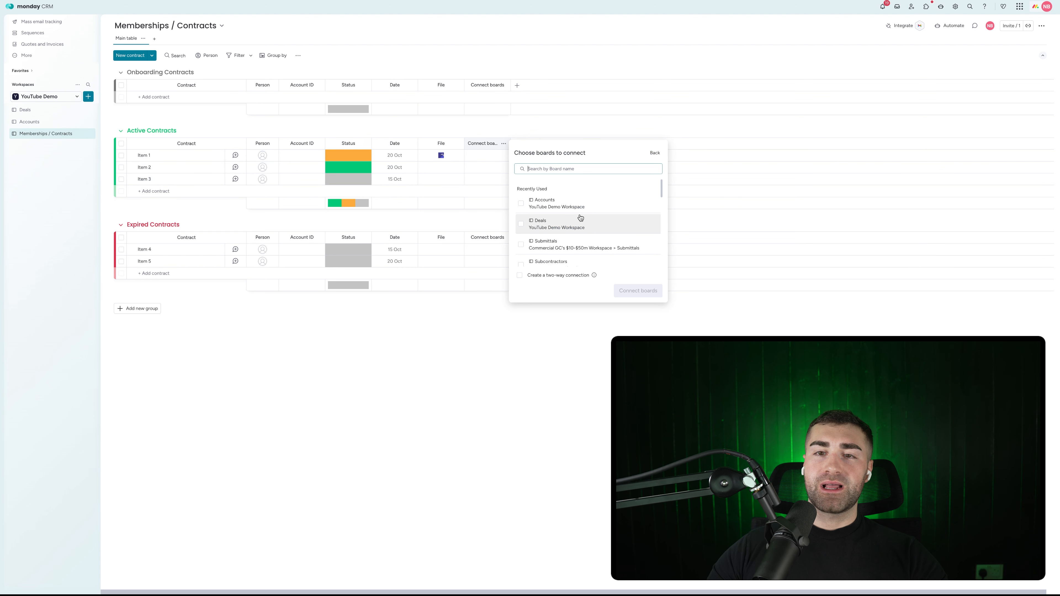
{"action": "left_click", "coordinate": [578, 218]}
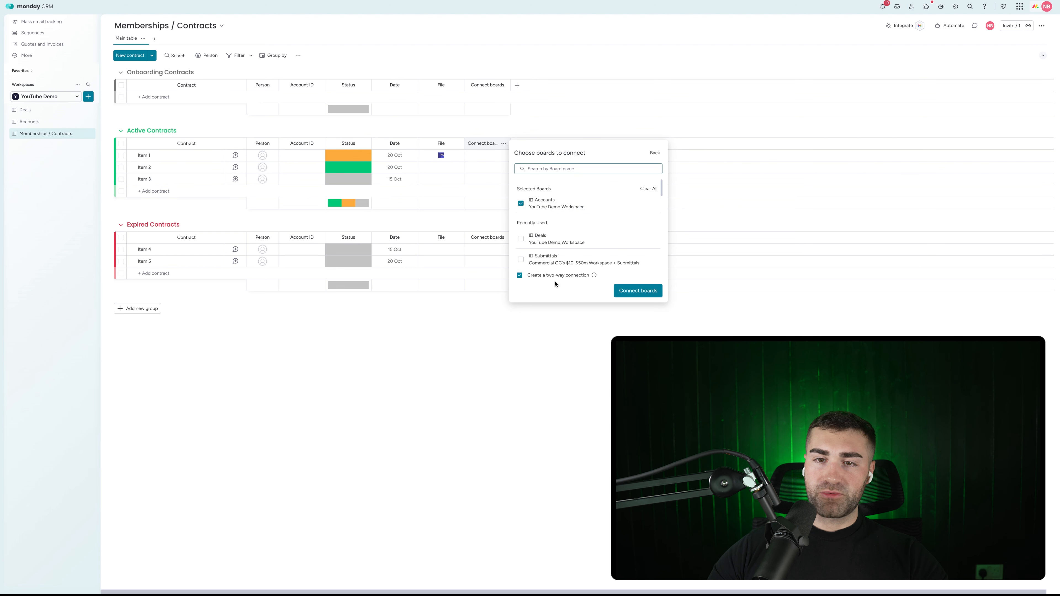
{"action": "left_click", "coordinate": [633, 292]}
{"action": "left_click", "coordinate": [480, 144]}
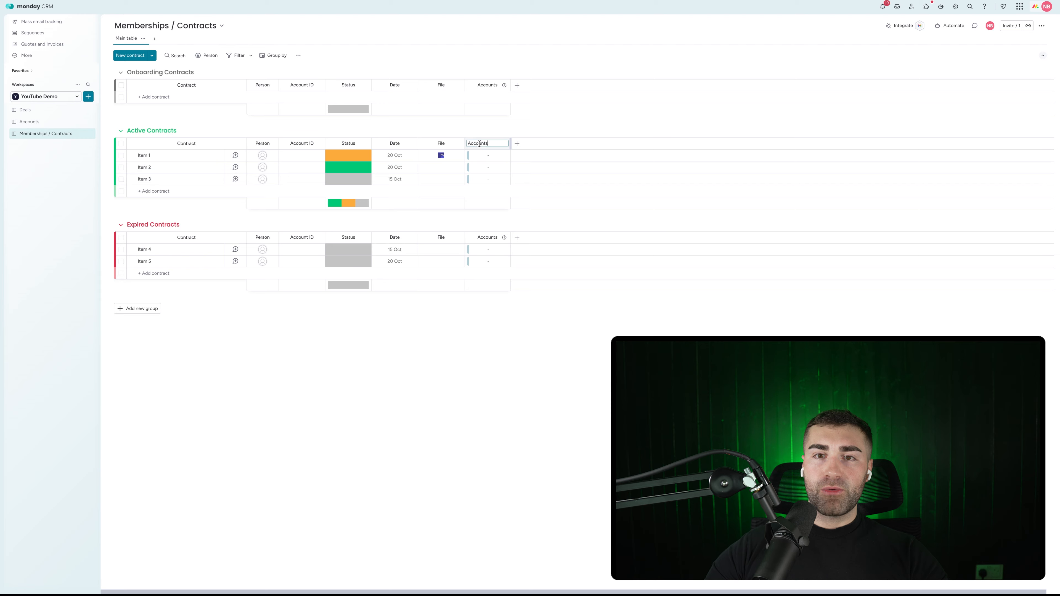
{"action": "key", "text": "BackSpace"}
{"action": "key", "text": "Return"}
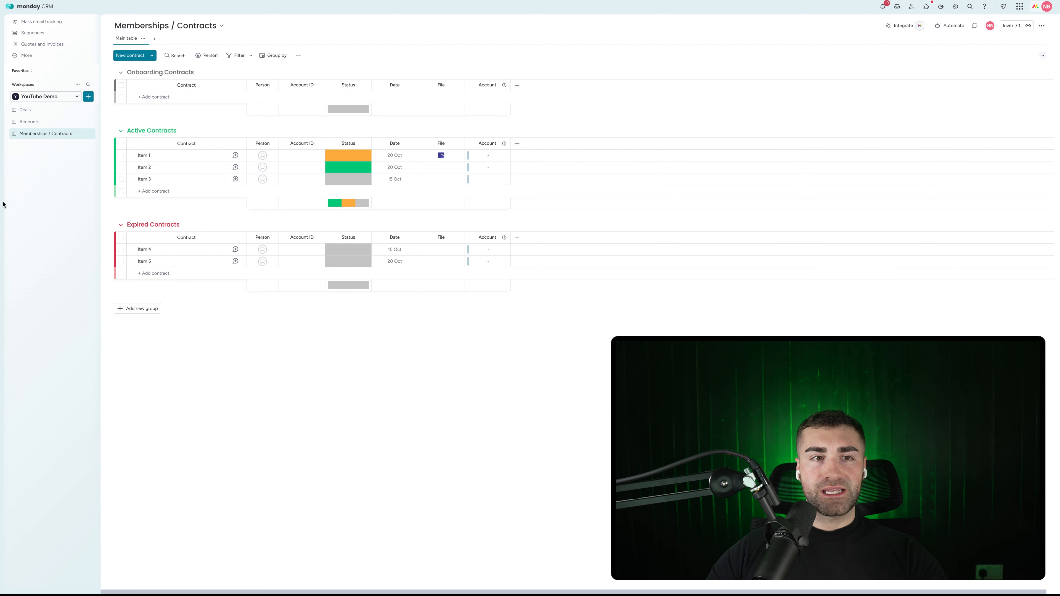
Step: Add a connect boards column with a two-way connection to the Deals board and name it Deal
{"action": "left_click", "coordinate": [517, 143]}
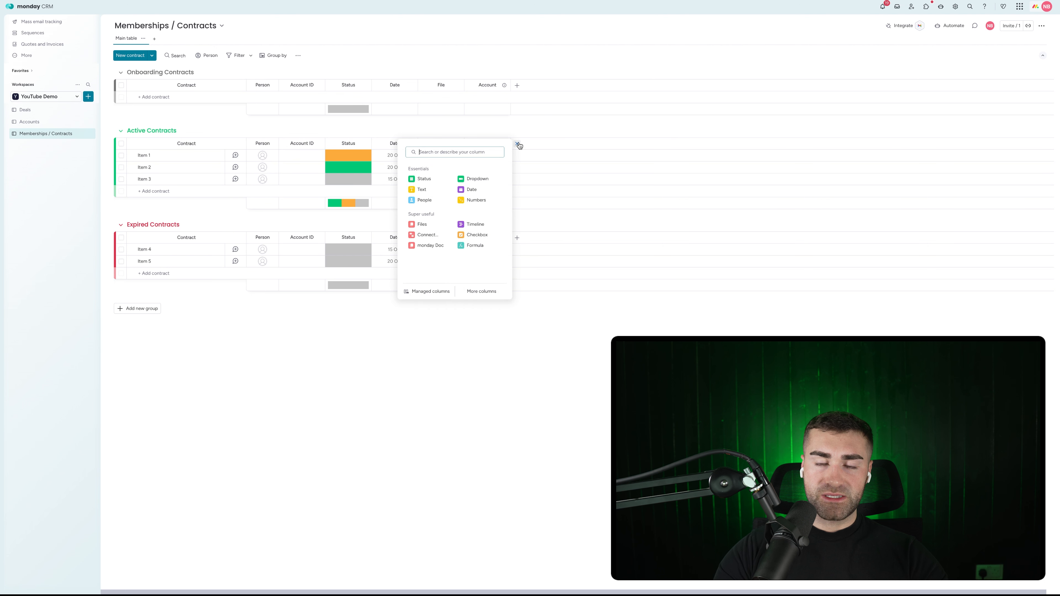
{"action": "type", "text": "d"}
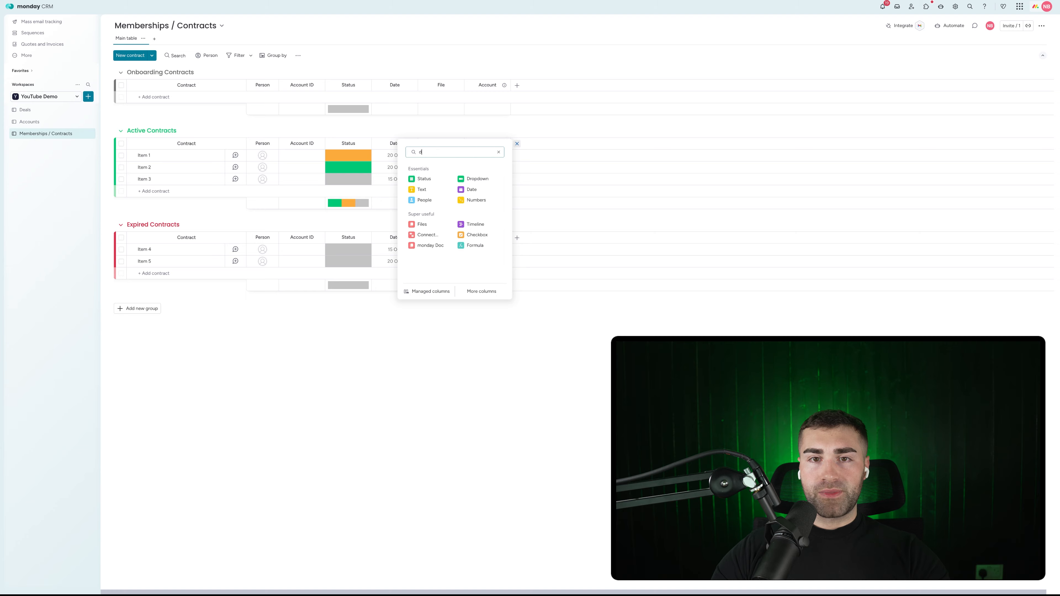
{"action": "type", "text": "onnect"}
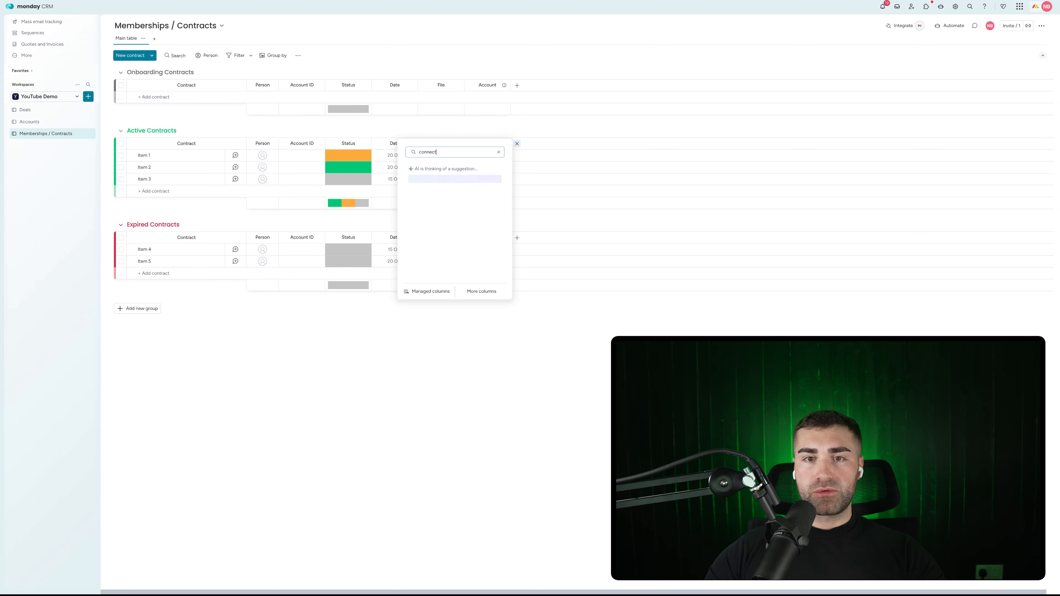
{"action": "left_click", "coordinate": [439, 204]}
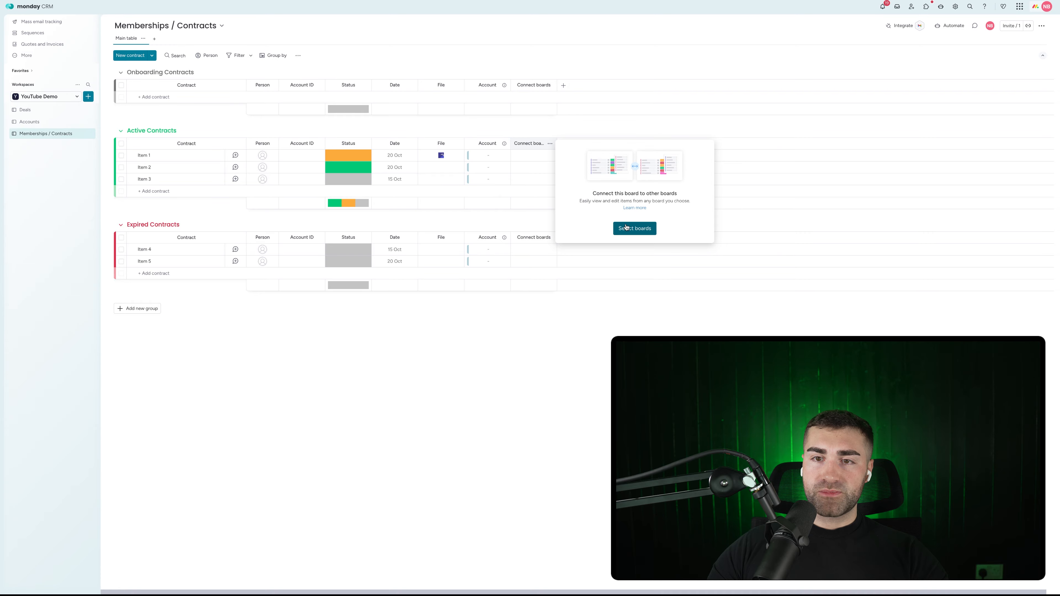
{"action": "left_click", "coordinate": [626, 227]}
{"action": "left_click", "coordinate": [609, 230]}
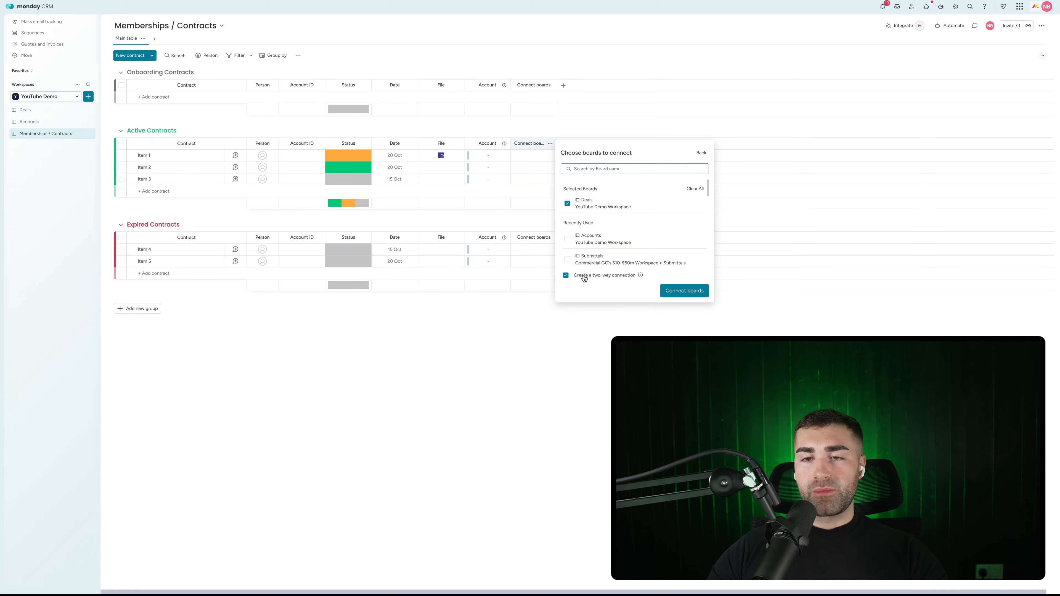
{"action": "left_click", "coordinate": [683, 291]}
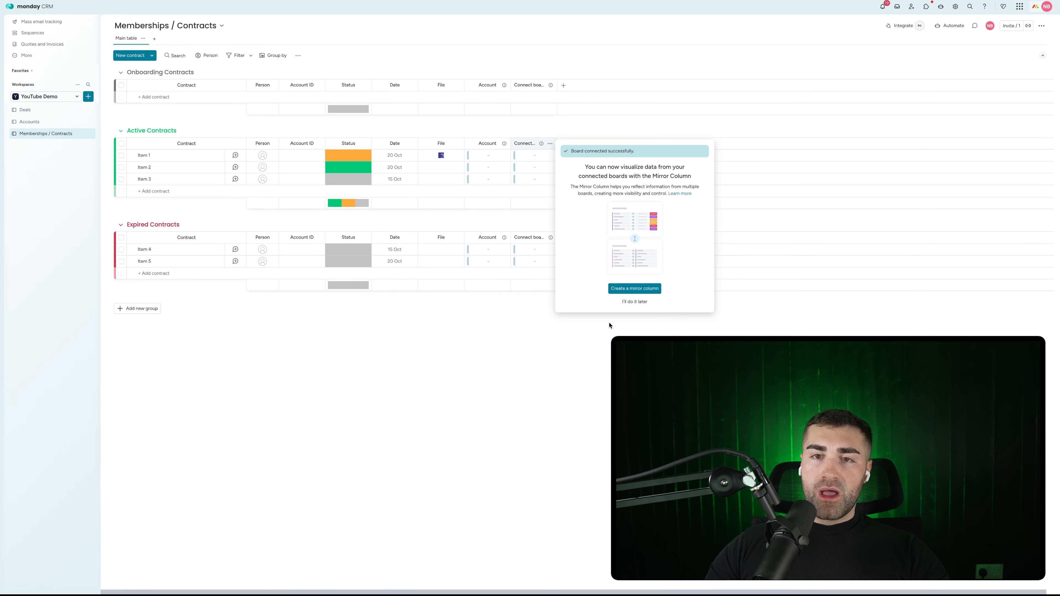
{"action": "left_click", "coordinate": [535, 145]}
{"action": "key", "text": "Return"}
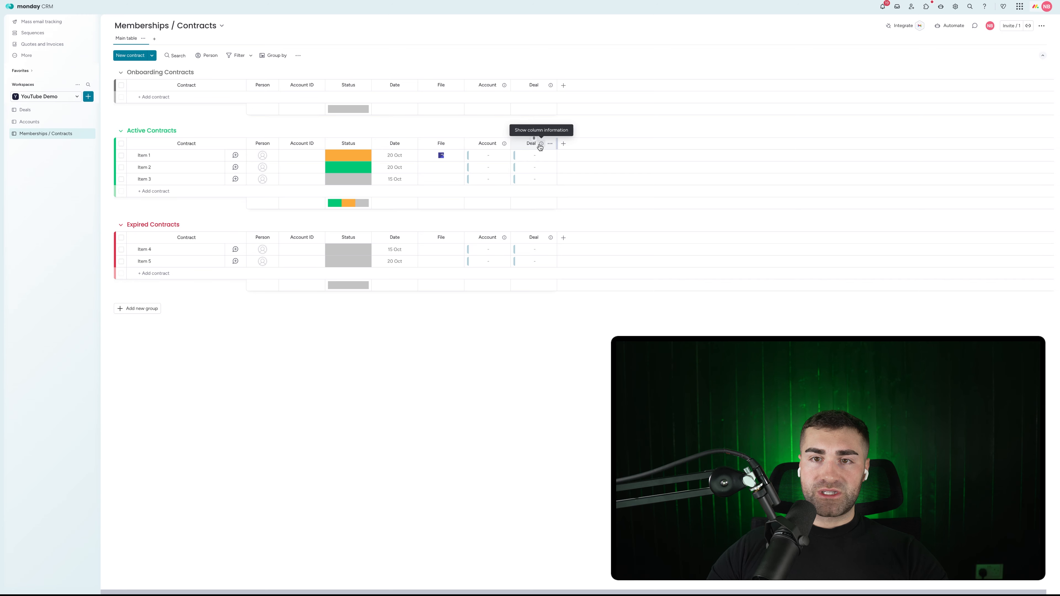
Step: Restrict editing of the Deal and Account connection columns
{"action": "left_click", "coordinate": [550, 145]}
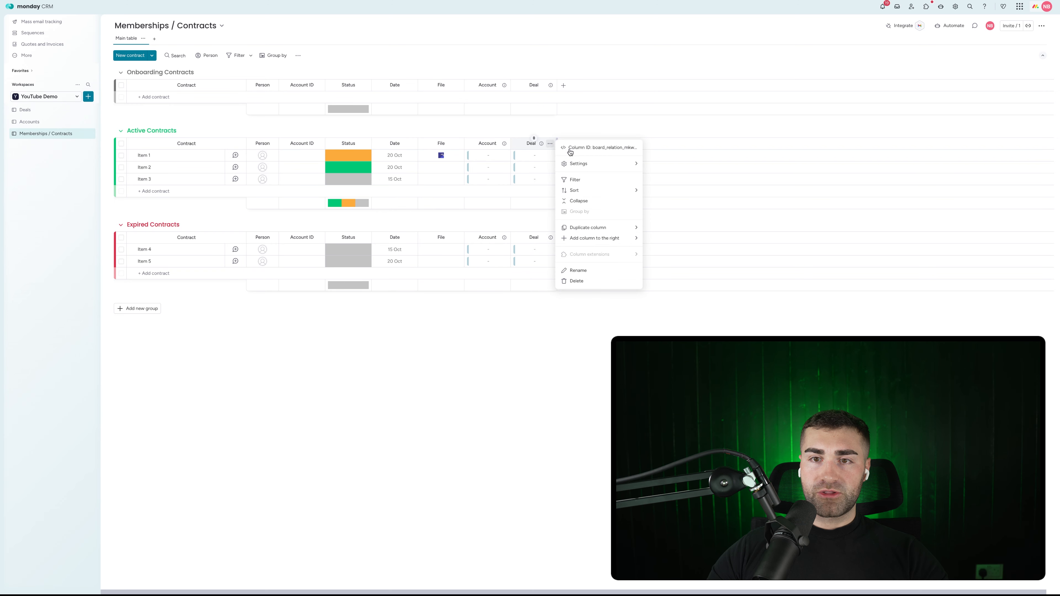
{"action": "mouse_move", "coordinate": [605, 163]}
{"action": "left_click", "coordinate": [686, 195]}
{"action": "left_click", "coordinate": [548, 133]}
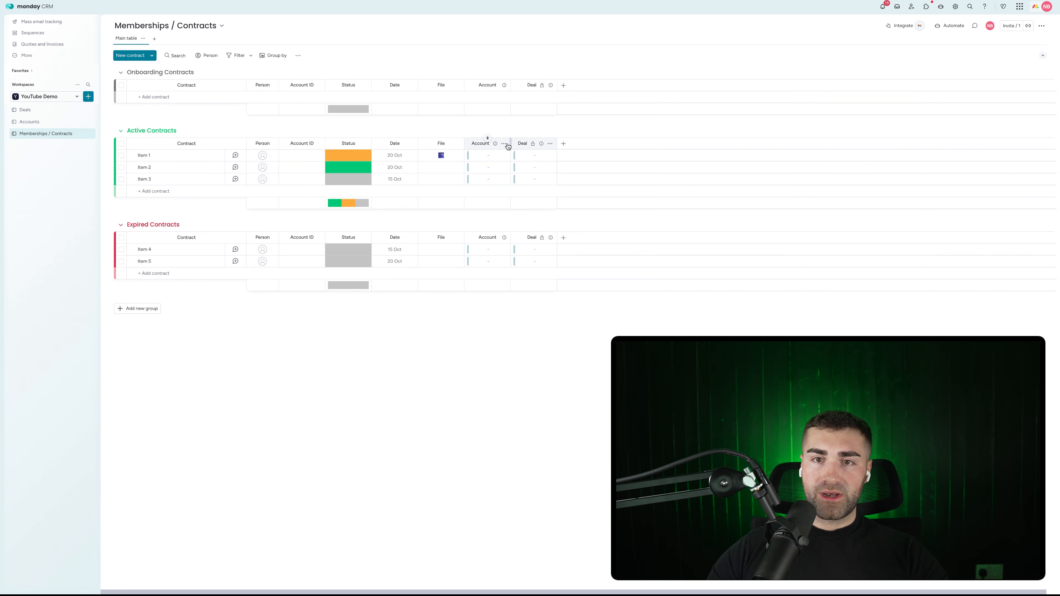
{"action": "left_click", "coordinate": [504, 143]}
{"action": "mouse_move", "coordinate": [556, 164]}
{"action": "left_click", "coordinate": [665, 192]}
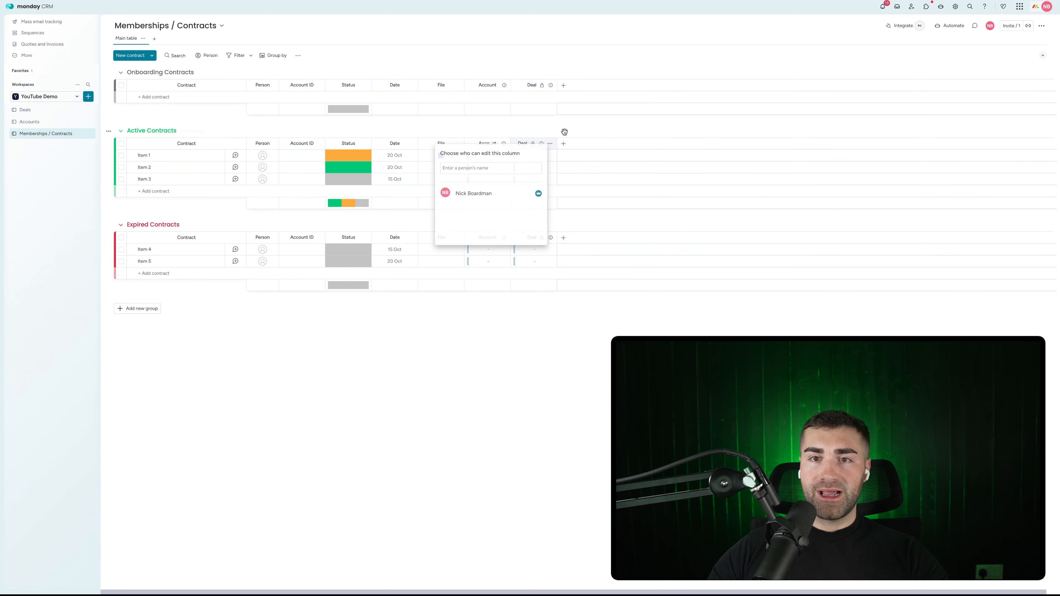
{"action": "left_click", "coordinate": [562, 131]}
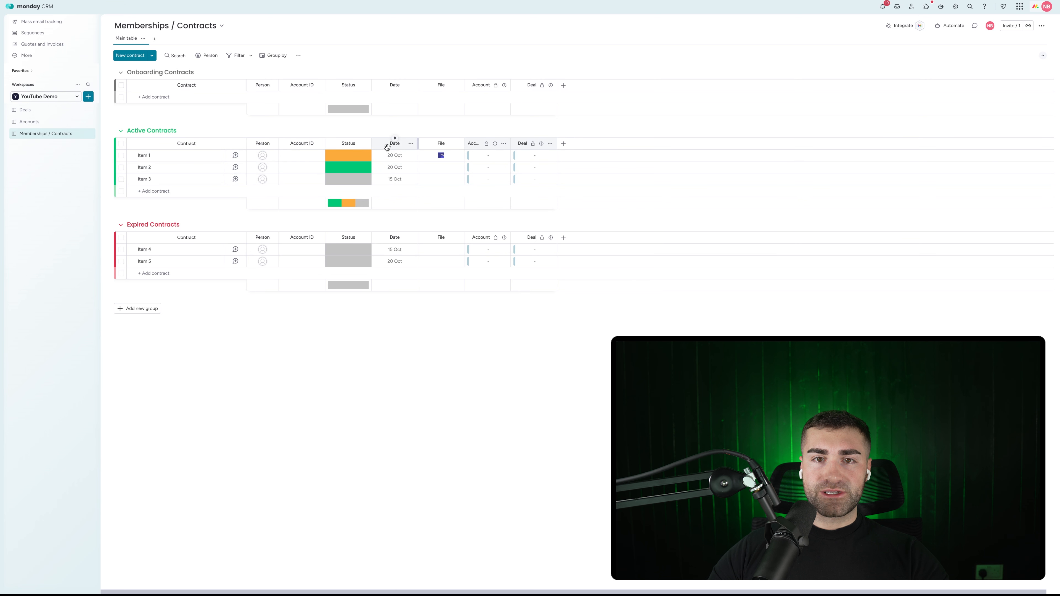
Step: Move the Date column to the end of the table, after the Deal column
{"action": "left_click_drag", "start_coordinate": [463, 136], "coordinate": [529, 145]}
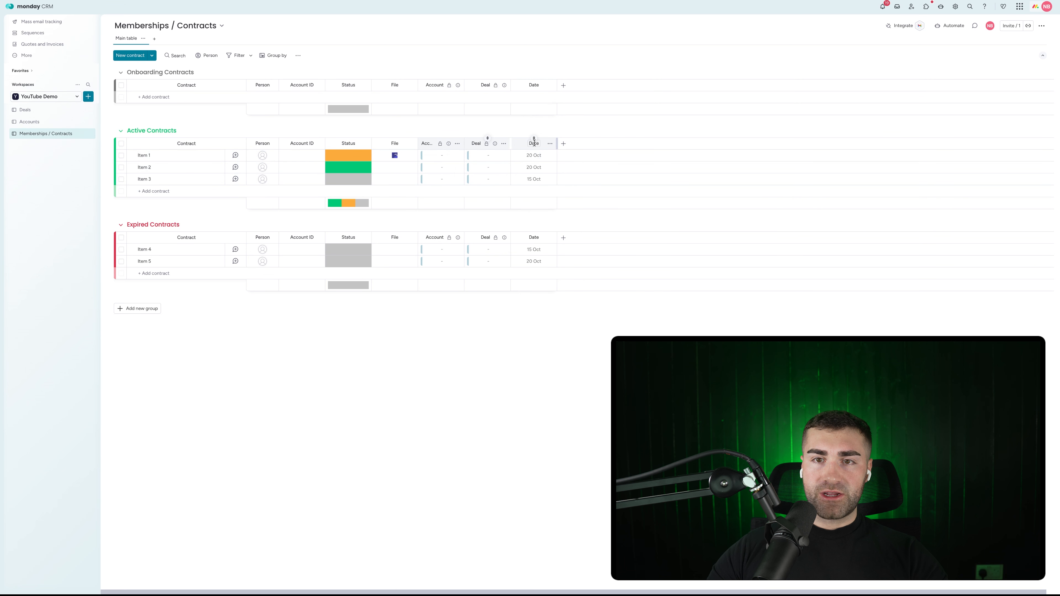
Step: Rename the Date column to Date Created and add another Date column after it
{"action": "type", "text": "Created"}
{"action": "key", "text": "Return"}
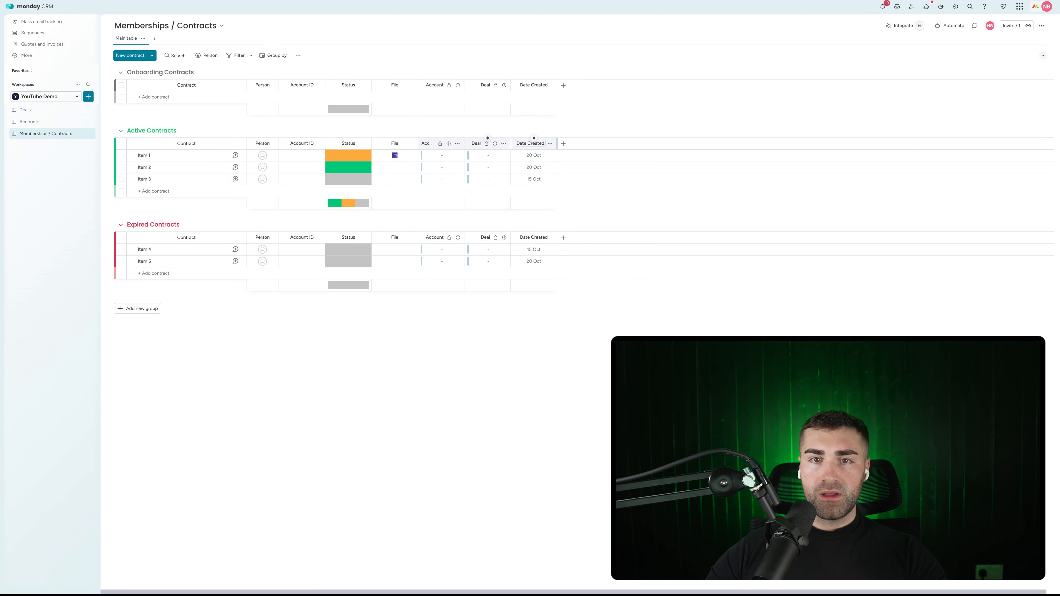
{"action": "left_click", "coordinate": [563, 143]}
{"action": "type", "text": "date"}
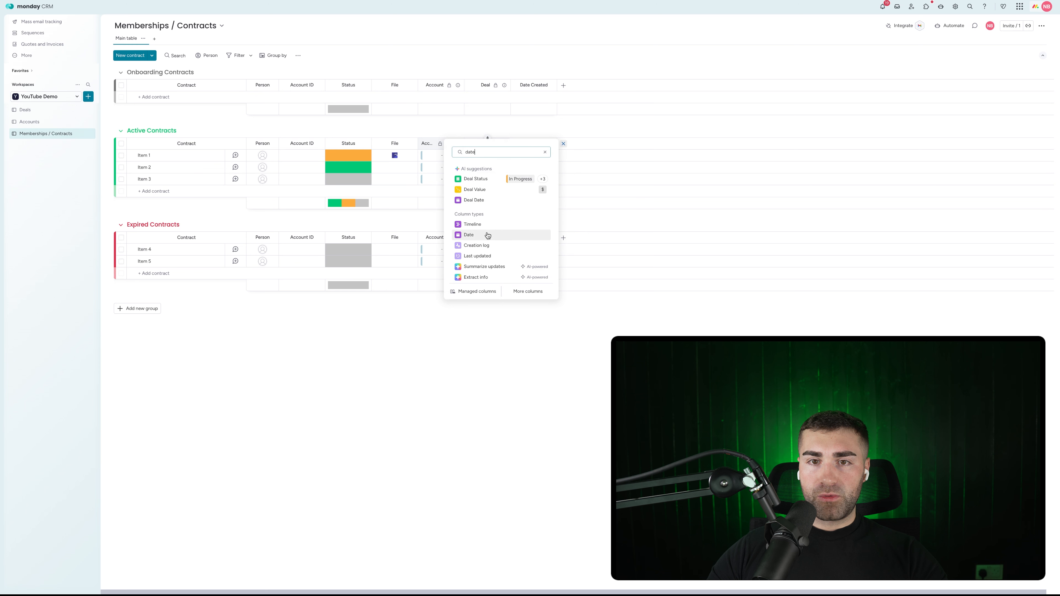
{"action": "left_click", "coordinate": [488, 236]}
{"action": "left_click", "coordinate": [584, 143]}
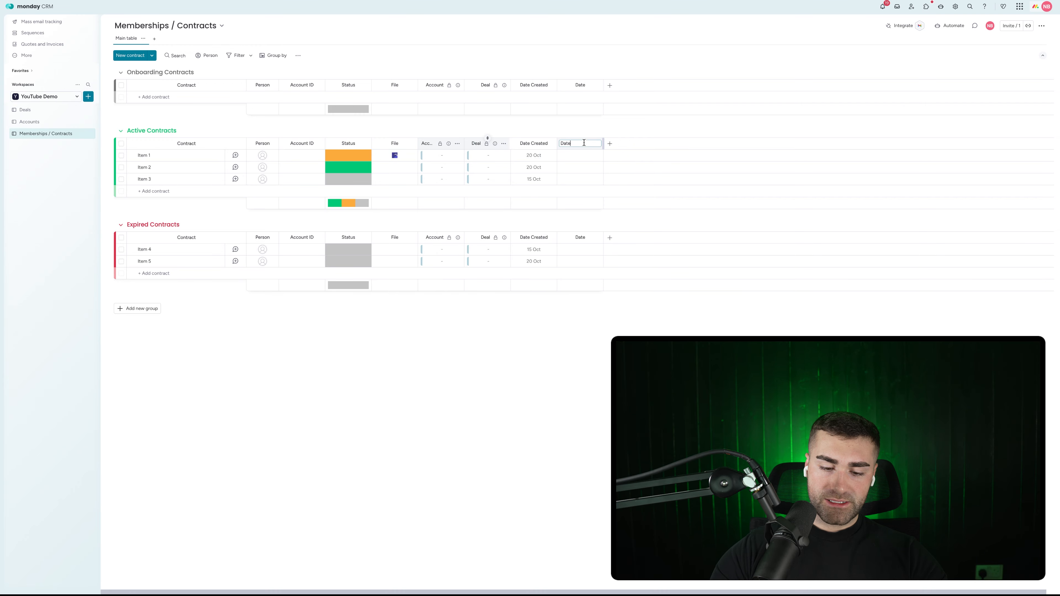
{"action": "type", "text": "Exop"}
{"action": "key", "text": "BackSpace"}
{"action": "key", "text": "BackSpace"}
{"action": "type", "text": "pired"}
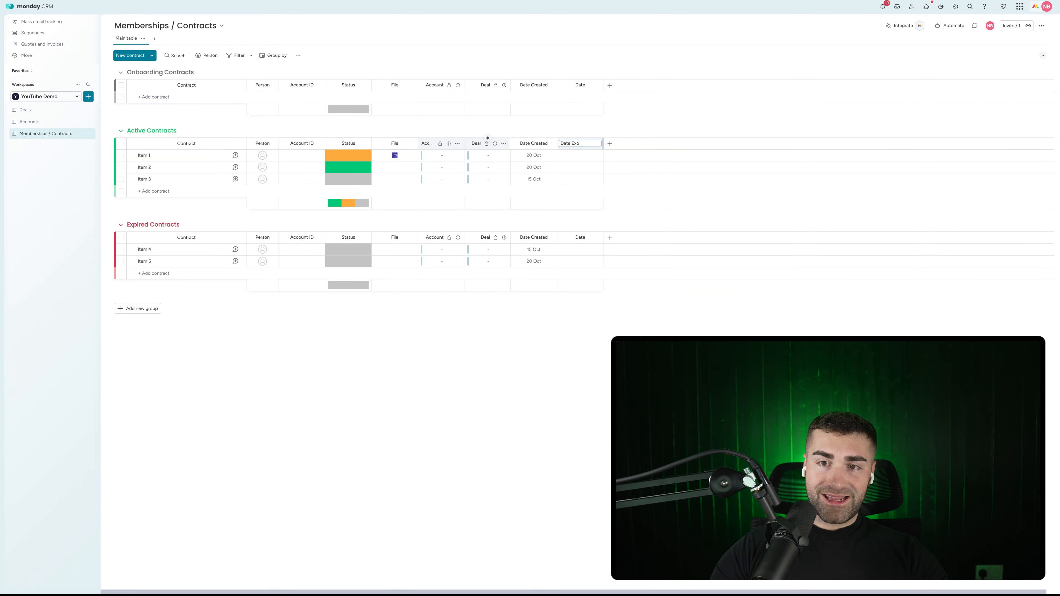
{"action": "key", "text": "Escape"}
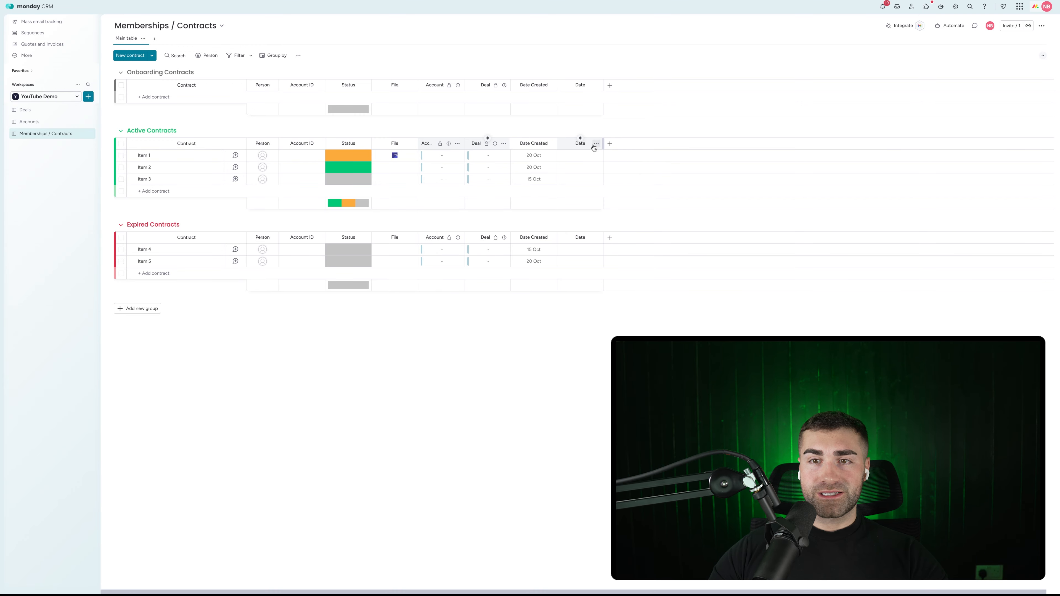
Step: Delete the newly added Date column, the Date Created column and the File column from the contracts board
{"action": "left_click", "coordinate": [596, 143]}
{"action": "left_click", "coordinate": [624, 327]}
{"action": "left_click", "coordinate": [607, 49]}
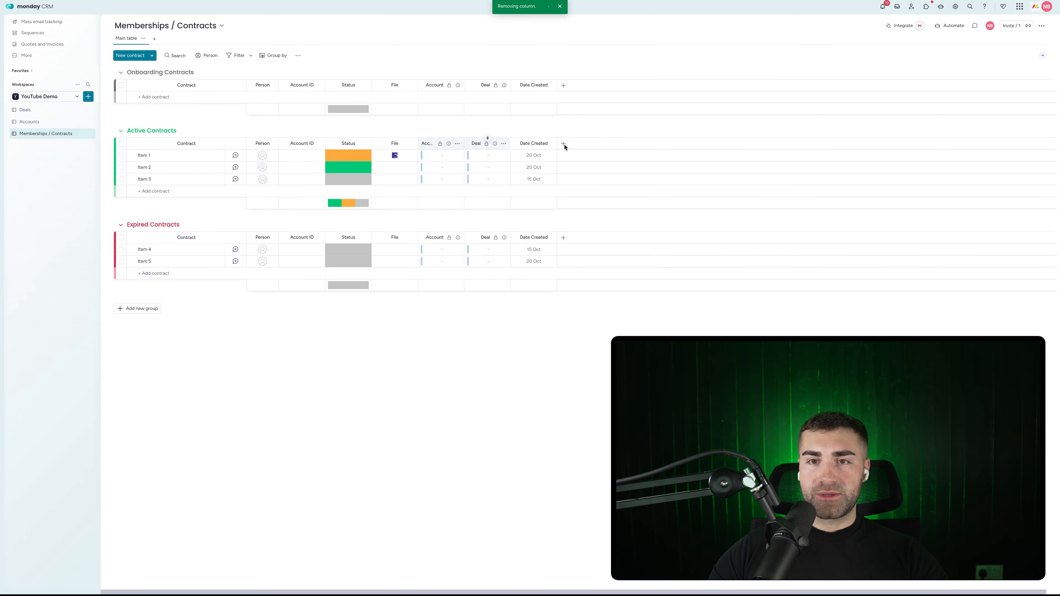
{"action": "left_click", "coordinate": [411, 144]}
{"action": "left_click", "coordinate": [440, 285]}
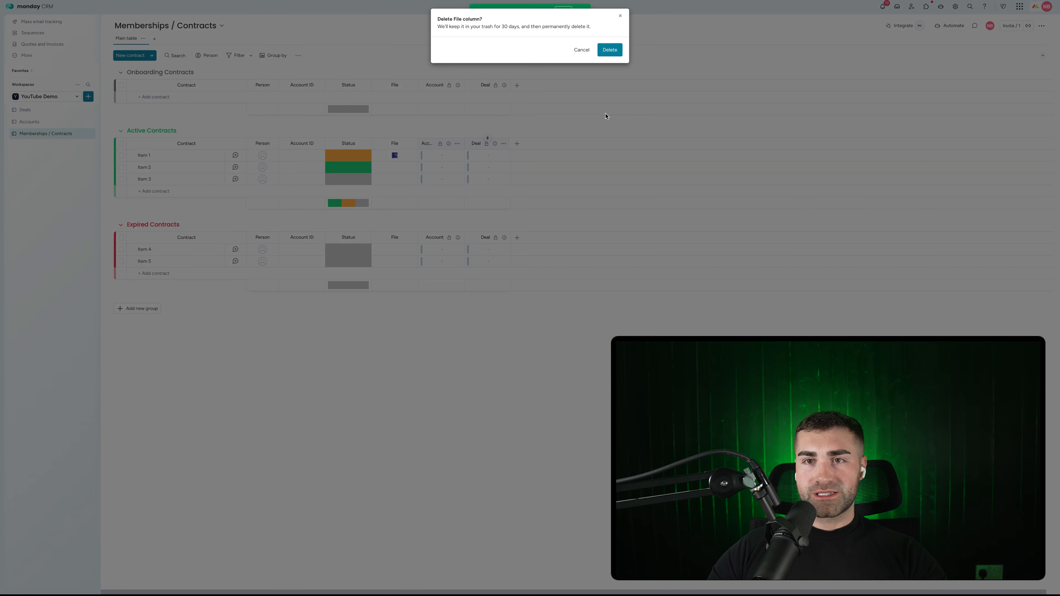
{"action": "left_click", "coordinate": [621, 49]}
Step: Rename the red AA label of the Status column to Expired and the grey default label to Onboarding
{"action": "left_click", "coordinate": [355, 168]}
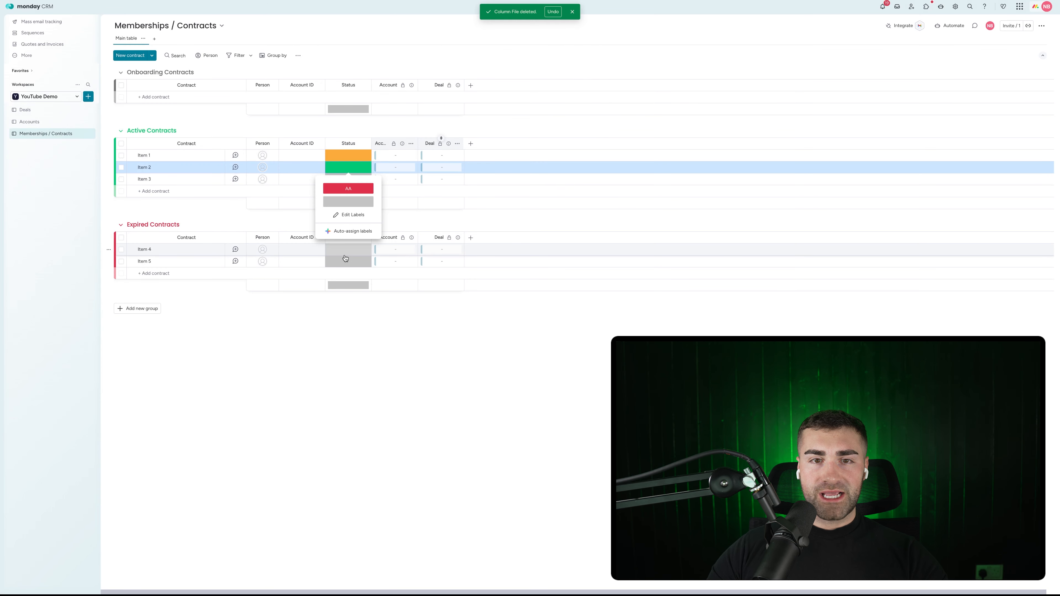
{"action": "left_click", "coordinate": [348, 215]}
{"action": "double_click", "coordinate": [349, 188]}
{"action": "type", "text": "E"}
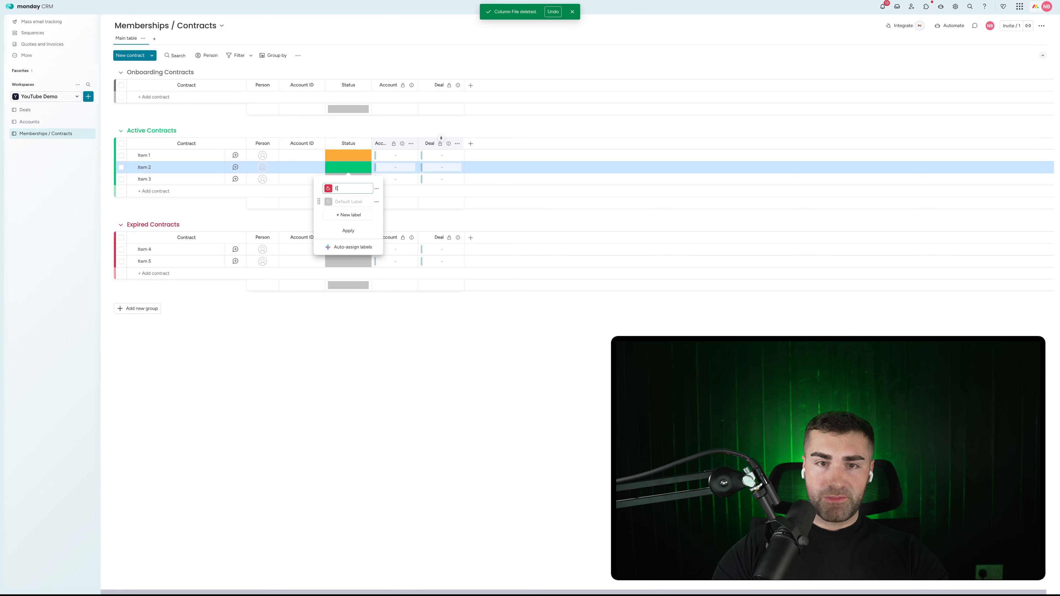
{"action": "type", "text": "xpire d"}
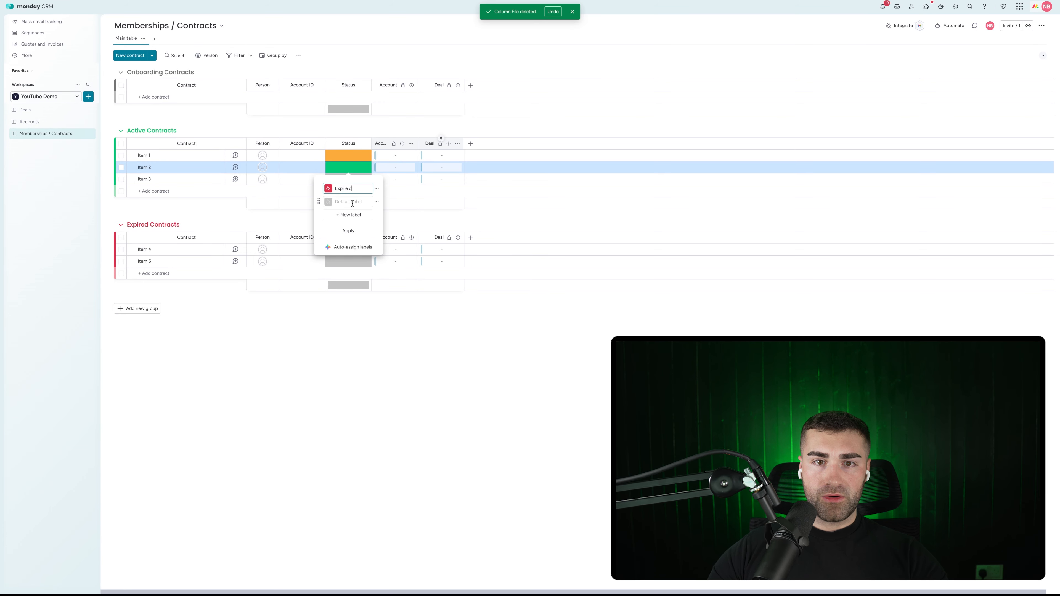
{"action": "left_click", "coordinate": [353, 202]}
{"action": "type", "text": "Onboarding"}
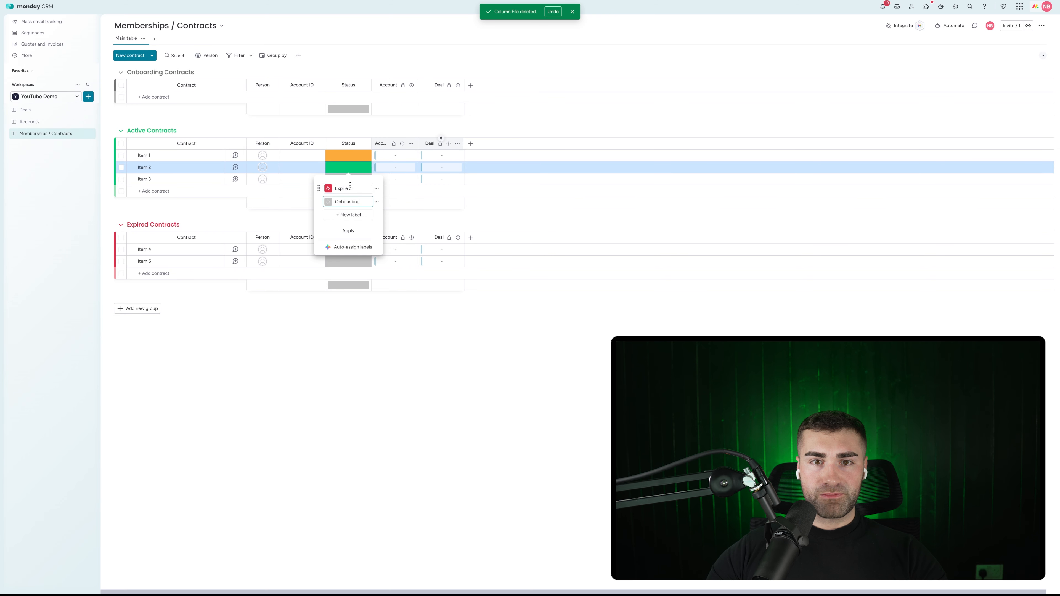
{"action": "left_click", "coordinate": [356, 191]}
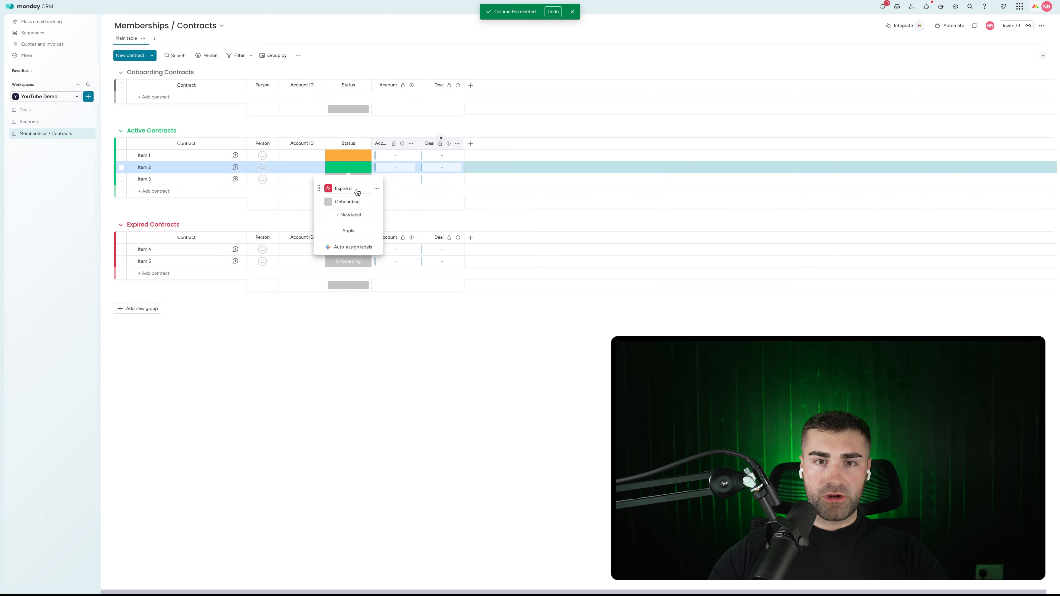
{"action": "key", "text": "Return"}
{"action": "left_click", "coordinate": [357, 189]}
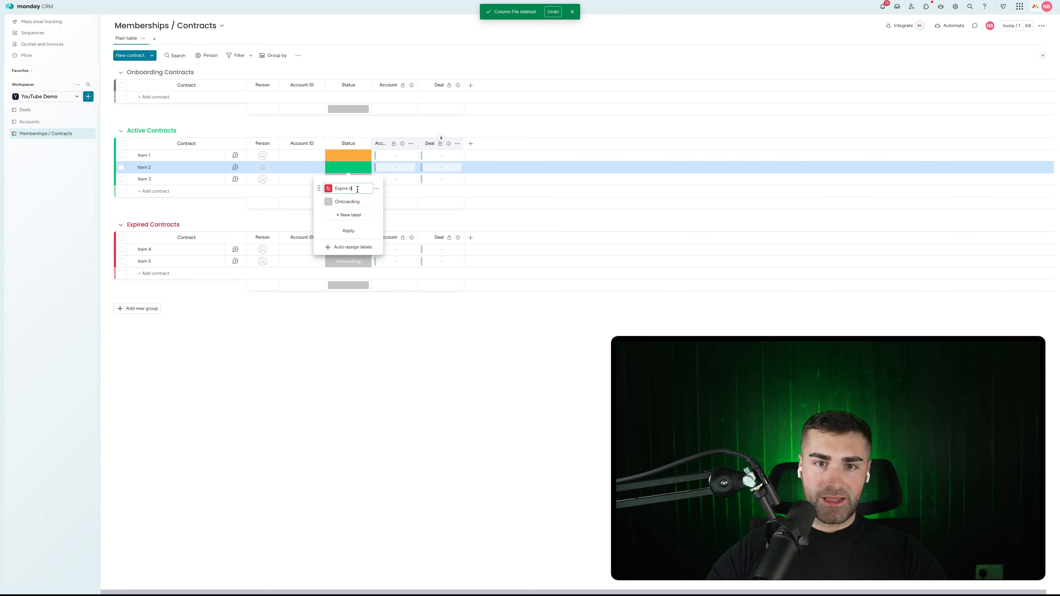
{"action": "key", "text": "BackSpace"}
{"action": "key", "text": "BackSpace"}
{"action": "type", "text": "d"}
Step: Try to add another status label, apply the label edits and reload the board
{"action": "left_click", "coordinate": [335, 217]}
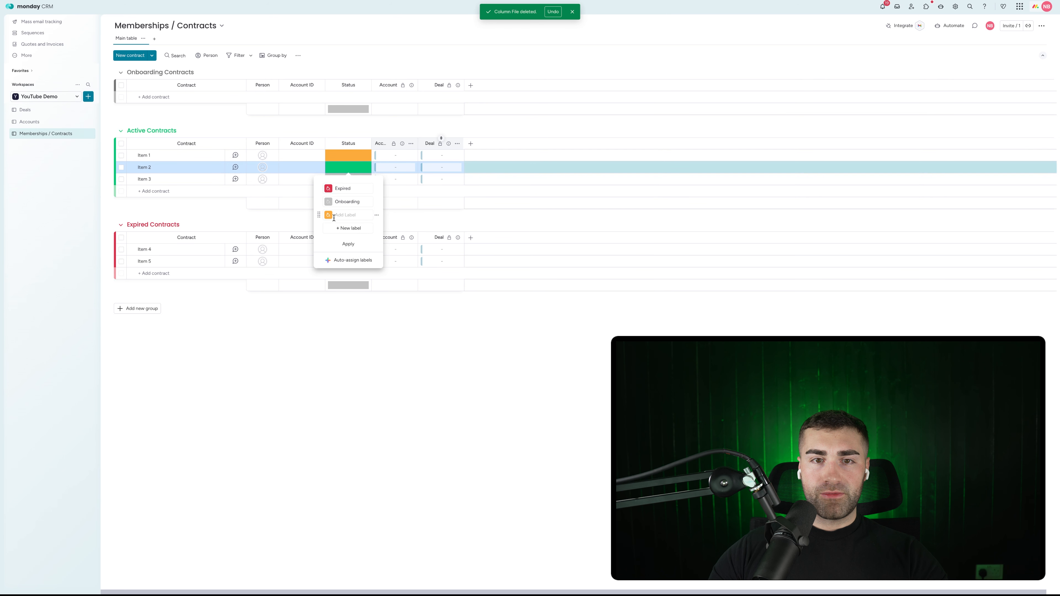
{"action": "left_click", "coordinate": [341, 230]}
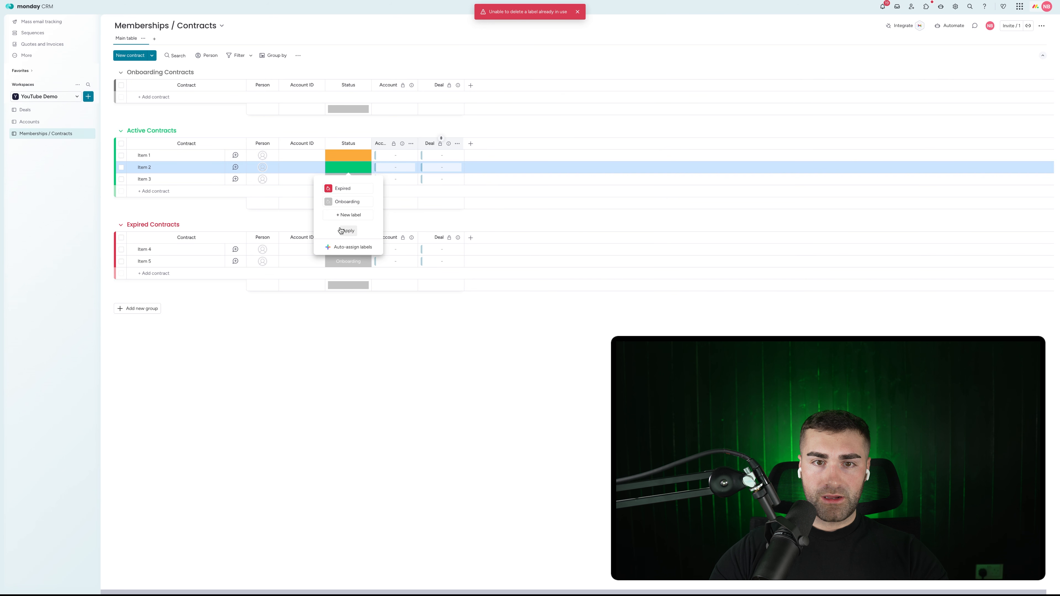
{"action": "left_click", "coordinate": [341, 231]}
{"action": "key", "text": "super+r"}
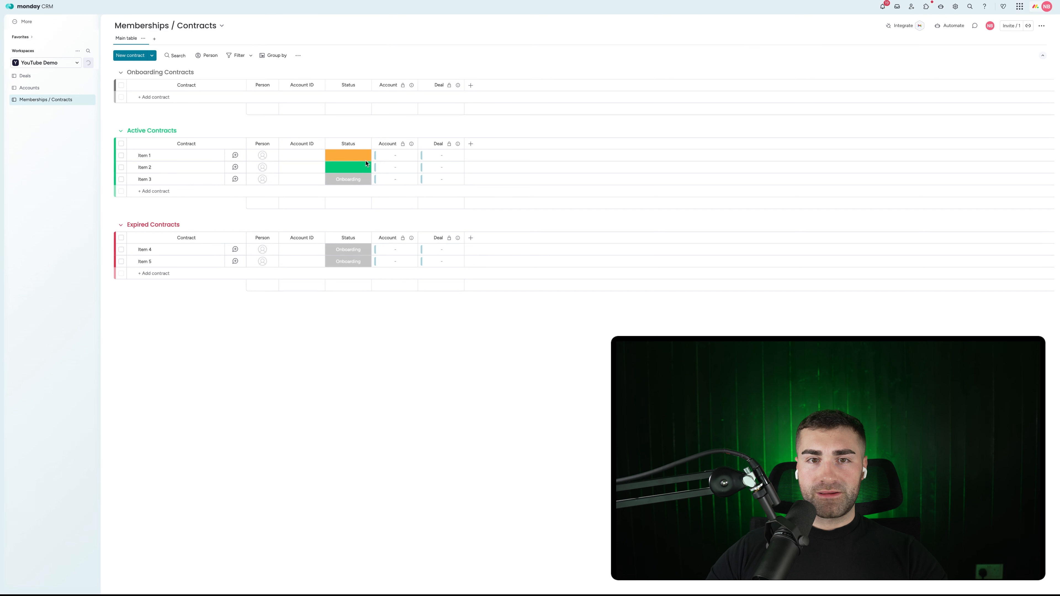
Step: Name the green label of the Status column Active
{"action": "left_click", "coordinate": [349, 167]}
{"action": "left_click", "coordinate": [345, 239]}
{"action": "type", "text": "Active"}
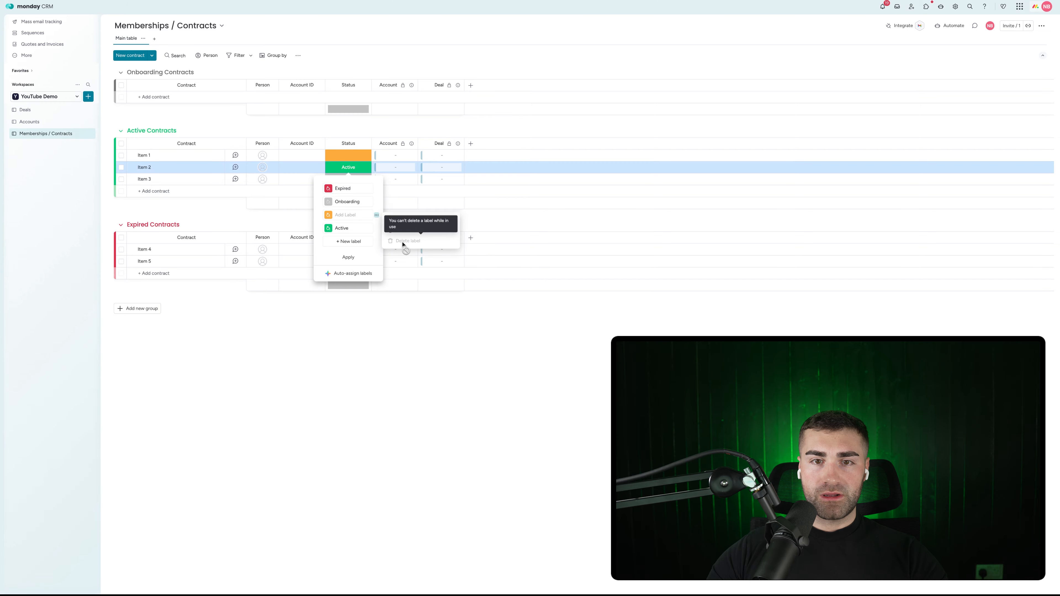
Step: Change the status of Item 1 to Onboarding to free up the unnamed orange label
{"action": "left_click", "coordinate": [377, 217]}
{"action": "left_click", "coordinate": [348, 156]}
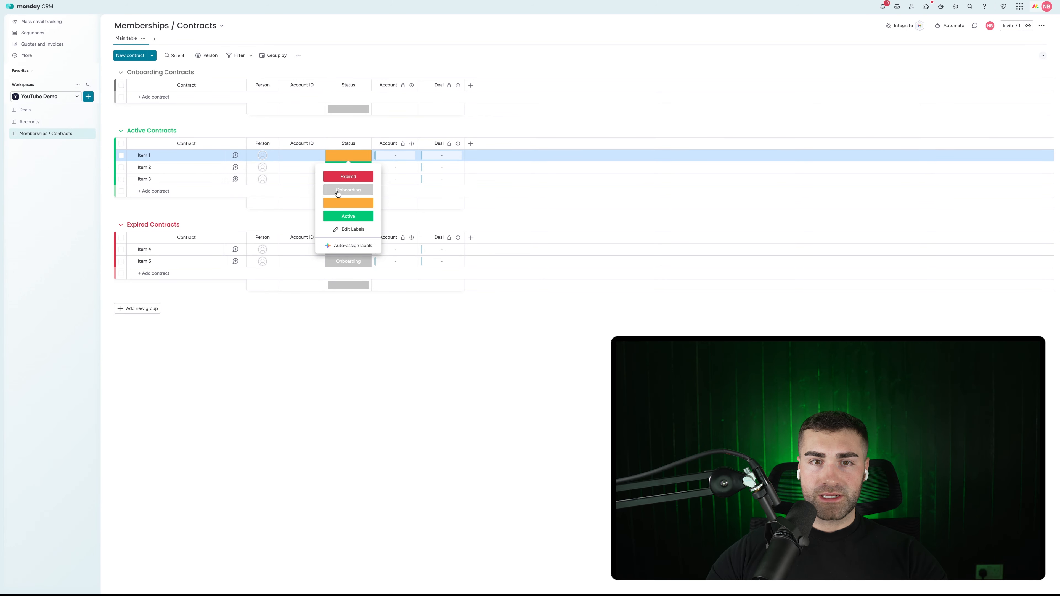
{"action": "left_click", "coordinate": [338, 190]}
Step: Delete the unnamed orange status label, move the Expired label below Active and apply the label changes
{"action": "left_click", "coordinate": [348, 167]}
{"action": "left_click", "coordinate": [349, 241]}
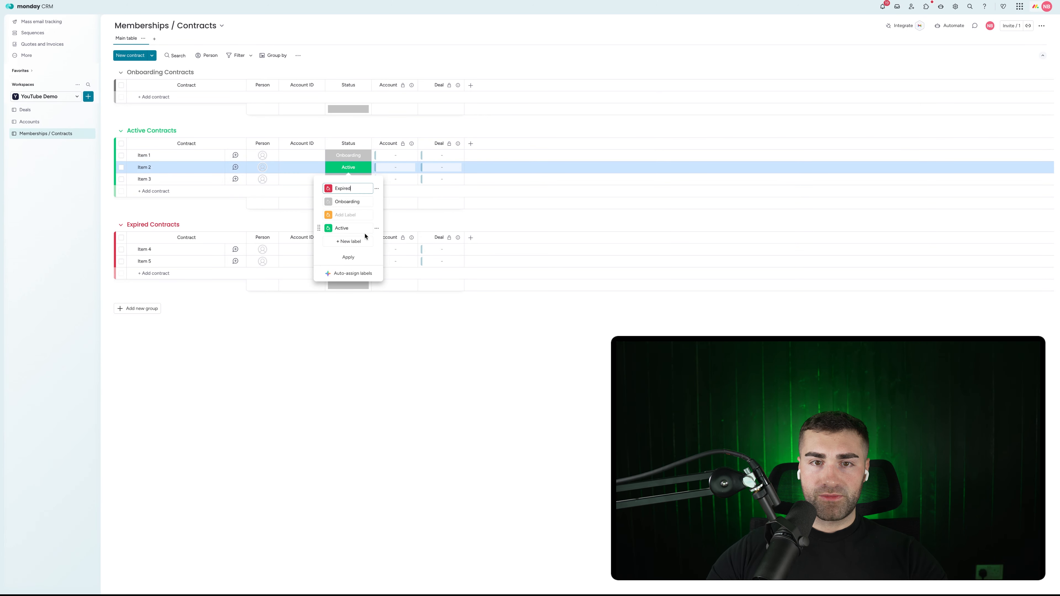
{"action": "left_click", "coordinate": [377, 215]}
{"action": "left_click", "coordinate": [397, 240]}
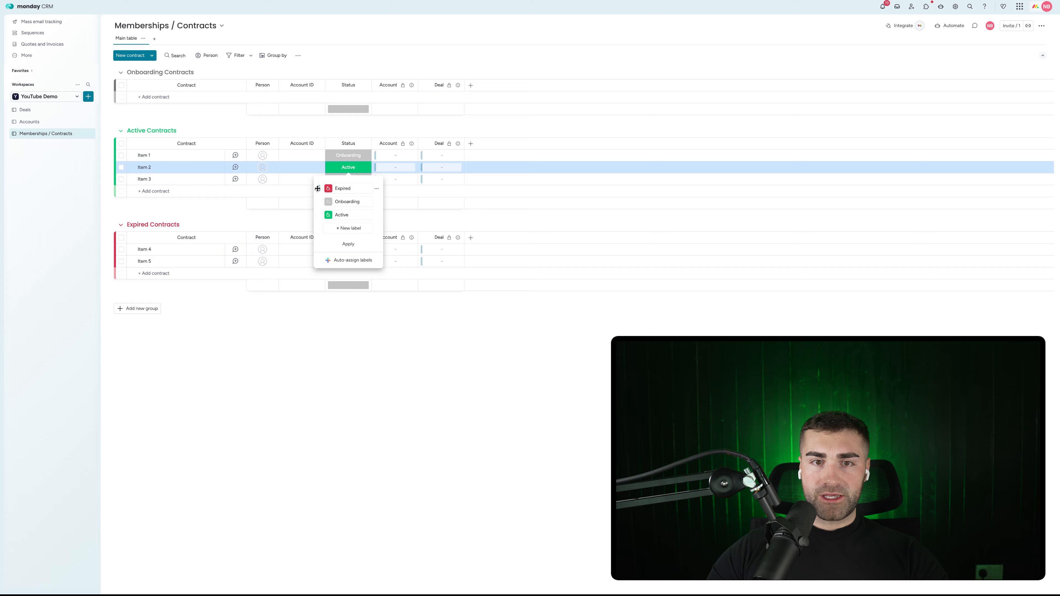
{"action": "left_click_drag", "start_coordinate": [317, 188], "coordinate": [317, 214]}
{"action": "left_click", "coordinate": [348, 244]}
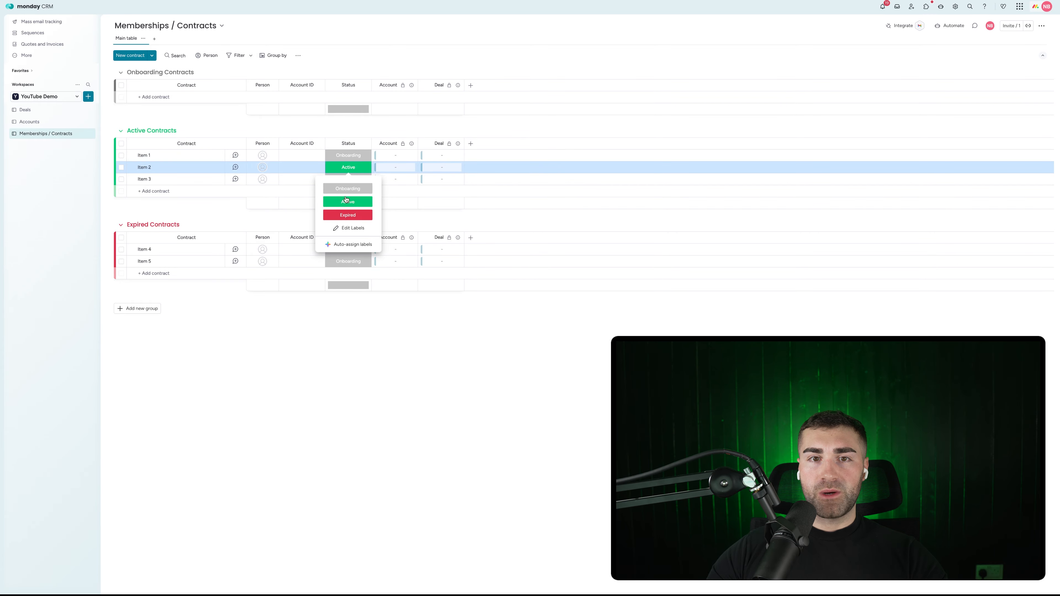
Step: Hide the Status column's summary
{"action": "left_click", "coordinate": [365, 145]}
{"action": "mouse_move", "coordinate": [396, 164]}
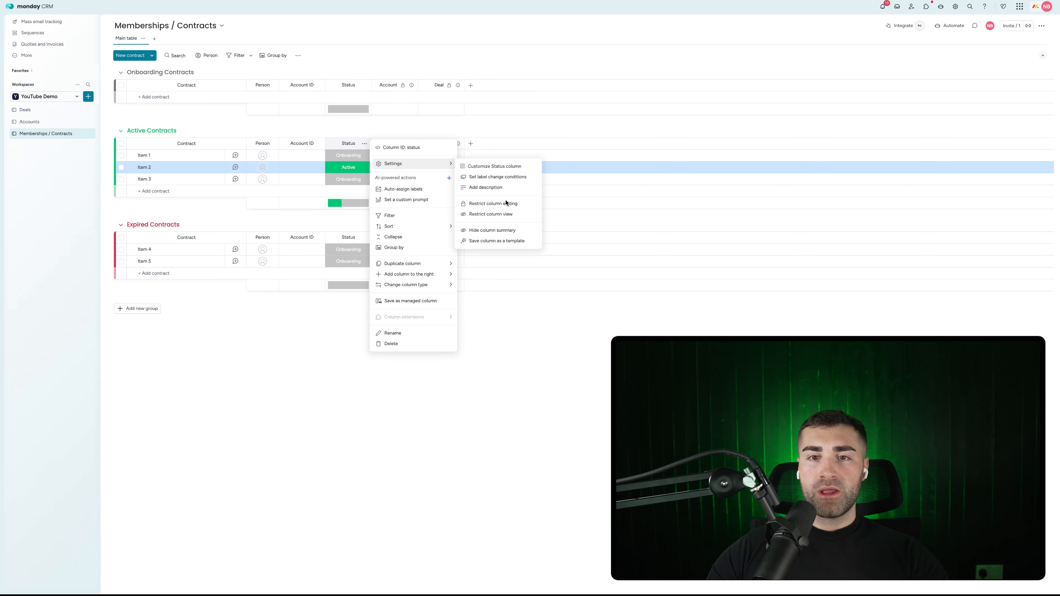
{"action": "left_click", "coordinate": [499, 228]}
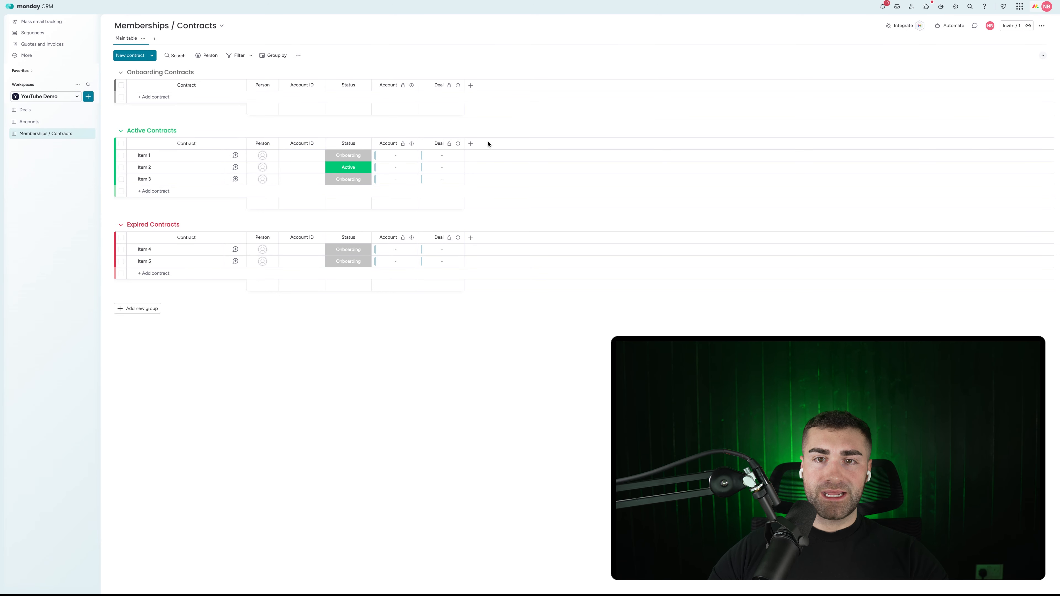
Step: Add a Numbers column after the Deal column and name it Membership Value
{"action": "left_click", "coordinate": [471, 143]}
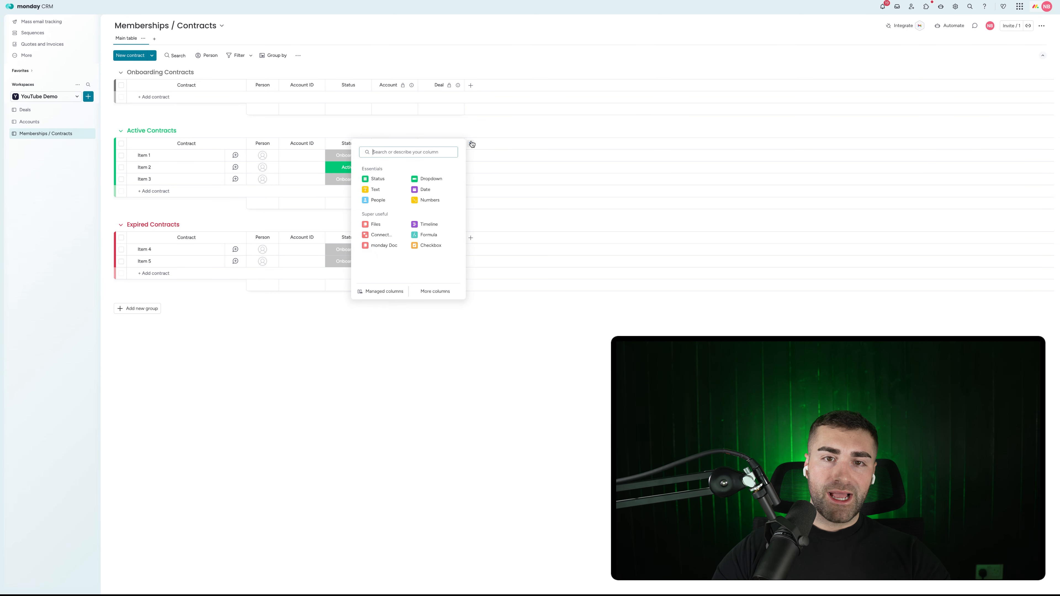
{"action": "type", "text": "number"}
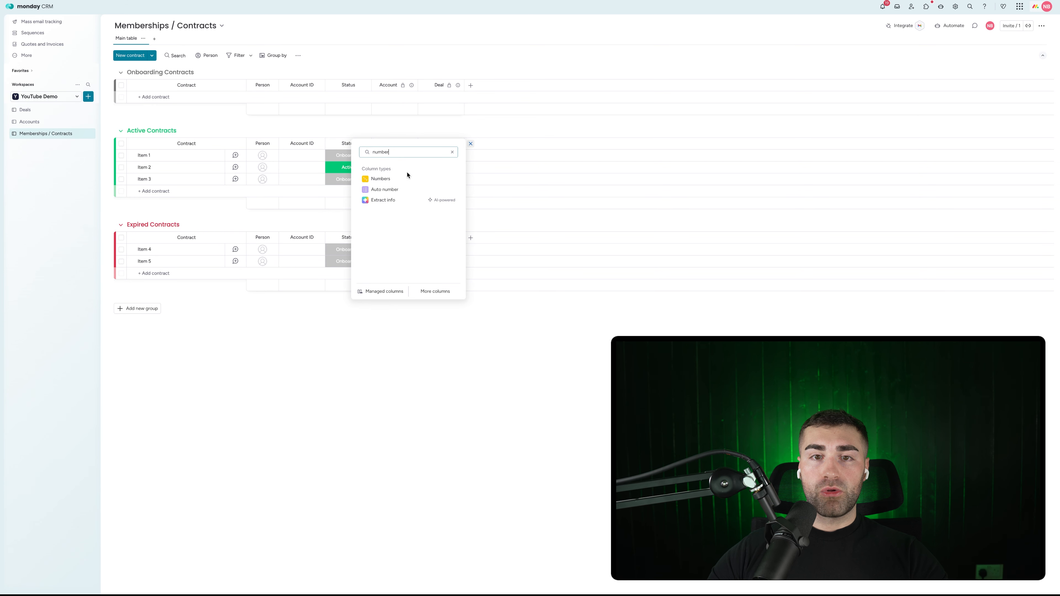
{"action": "left_click", "coordinate": [408, 178]}
{"action": "left_click", "coordinate": [486, 144]}
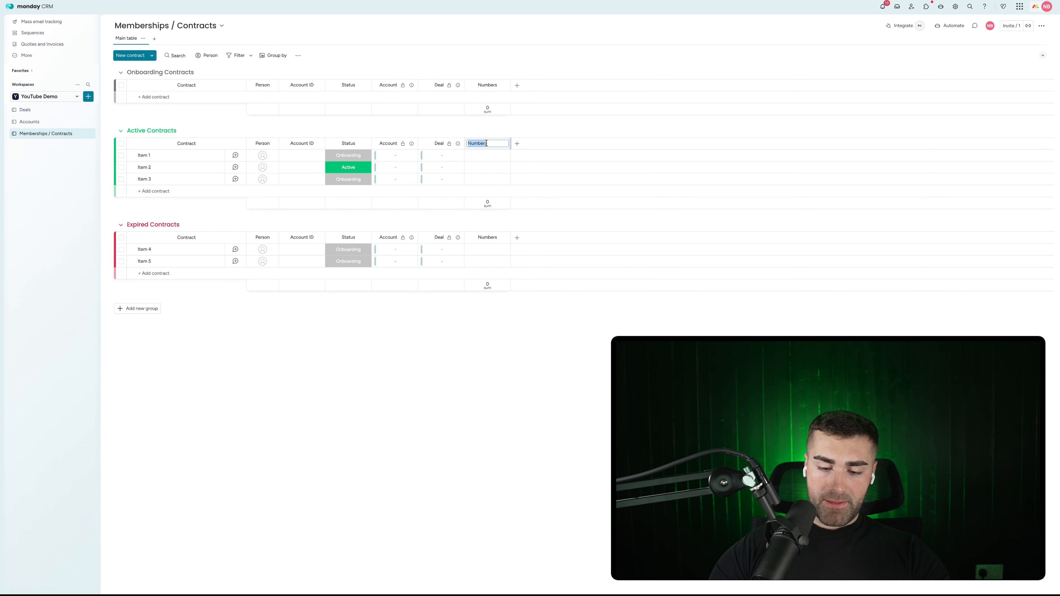
{"action": "type", "text": "Membvership Value"}
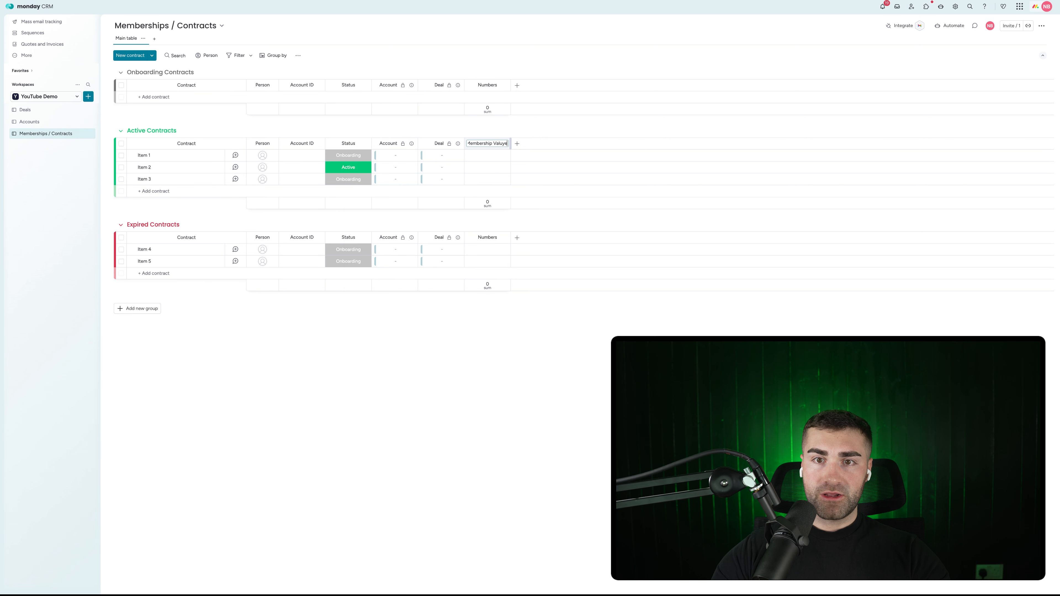
{"action": "key", "text": "Return"}
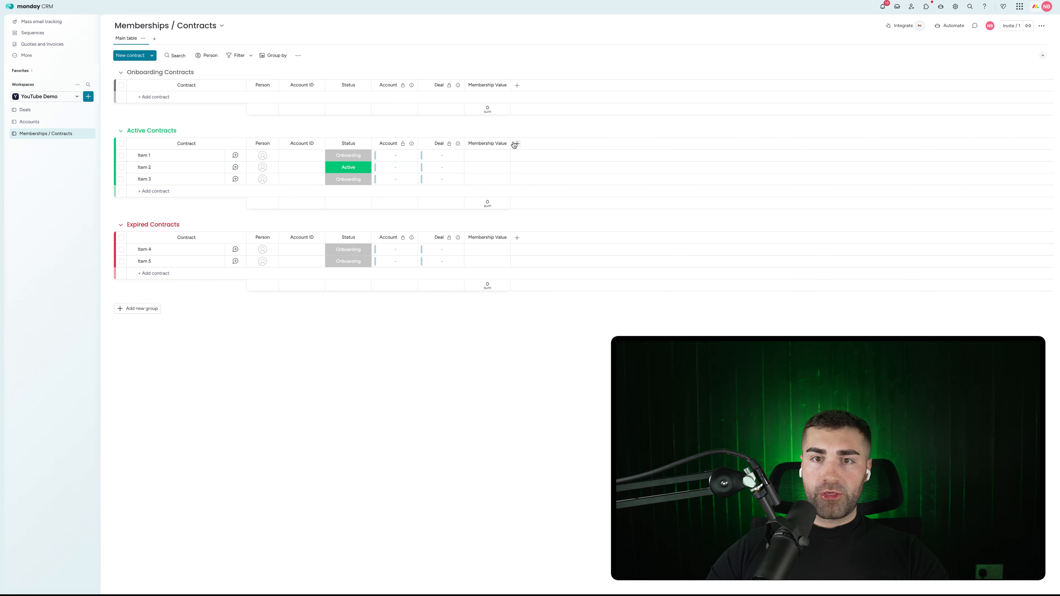
Step: Set the unit of the Membership Value column to $
{"action": "left_click", "coordinate": [504, 144]}
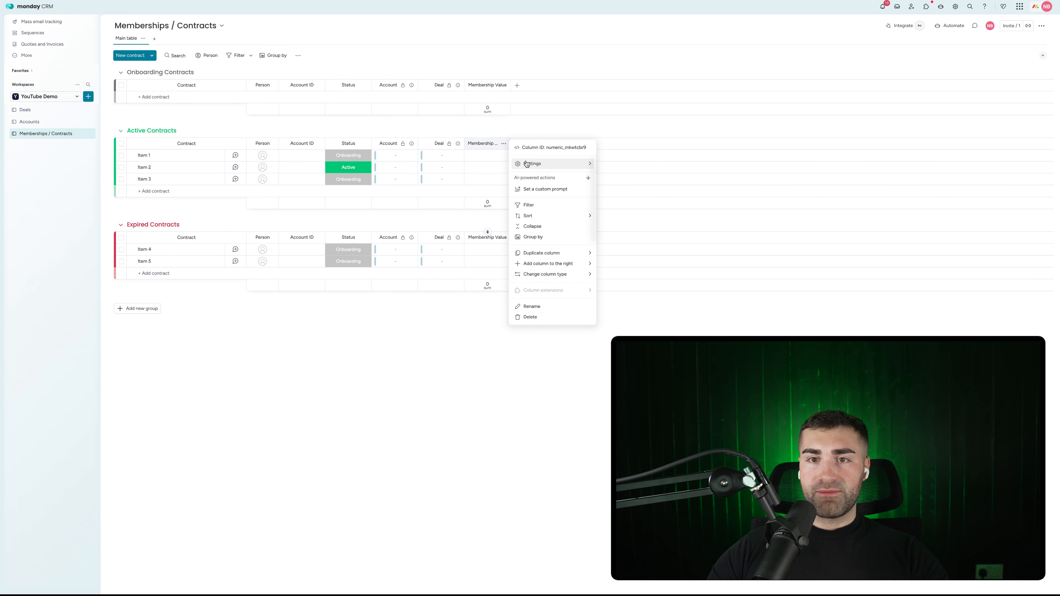
{"action": "mouse_move", "coordinate": [530, 163]}
{"action": "left_click", "coordinate": [637, 166]}
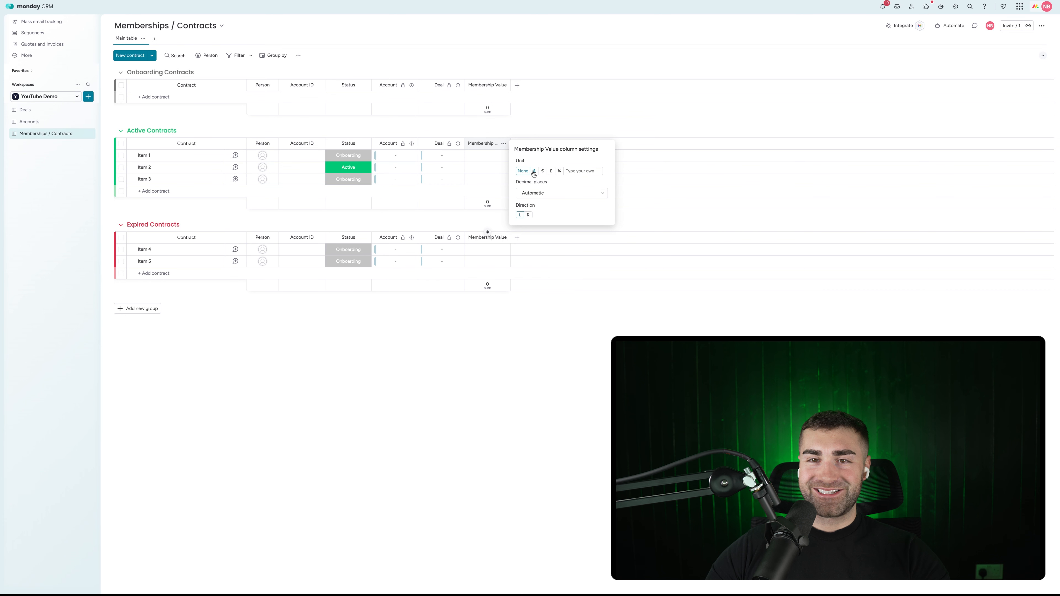
{"action": "left_click", "coordinate": [521, 132]}
Step: Hide the Membership Value column's summary and move the column between Status and Account
{"action": "left_click", "coordinate": [504, 143]}
{"action": "mouse_move", "coordinate": [533, 163]}
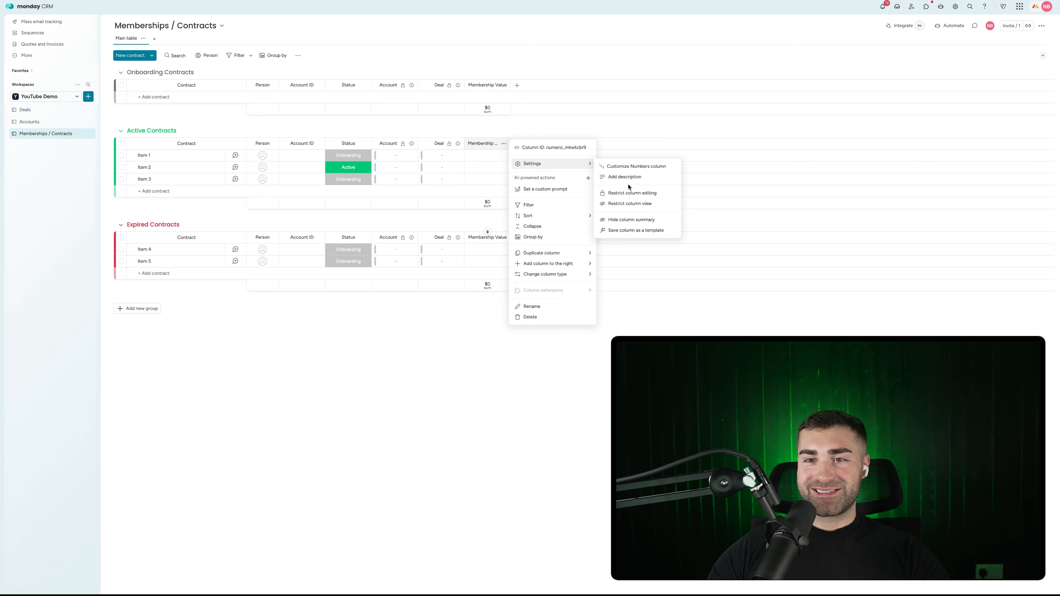
{"action": "left_click", "coordinate": [624, 222]}
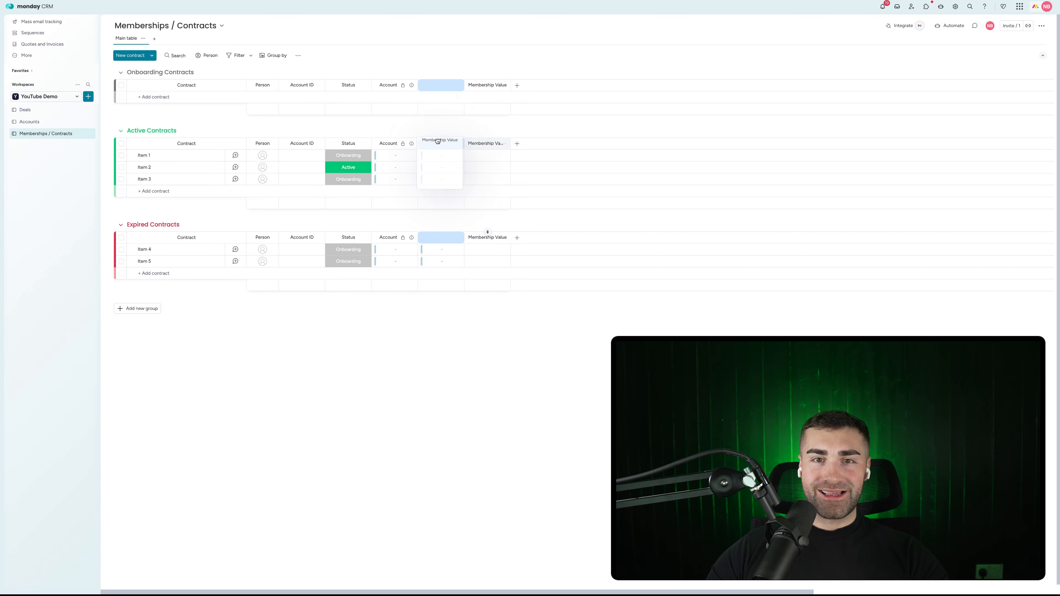
{"action": "left_click_drag", "start_coordinate": [486, 143], "coordinate": [399, 142]}
Step: Add two Date columns after the Deal column on the Memberships / Contracts board
{"action": "left_click", "coordinate": [517, 144]}
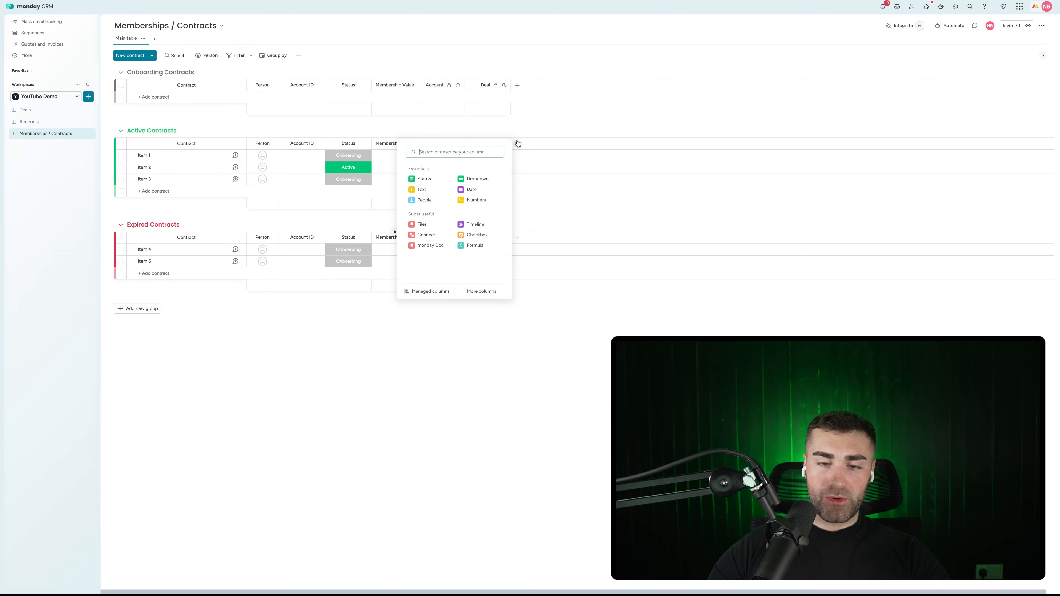
{"action": "type", "text": "date"}
{"action": "left_click", "coordinate": [451, 180]}
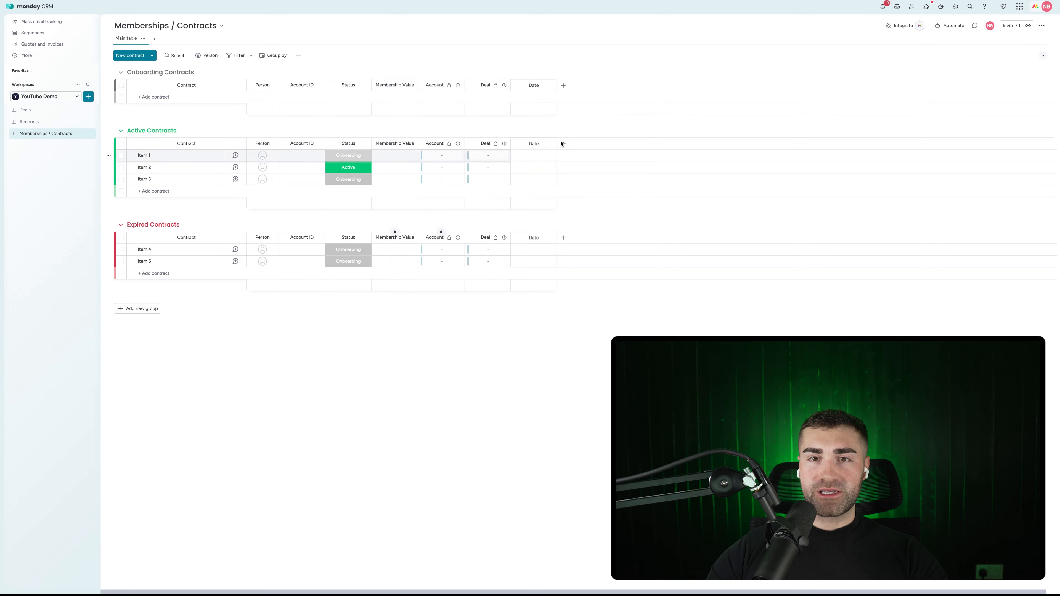
{"action": "left_click", "coordinate": [563, 143]}
{"action": "type", "text": "date"}
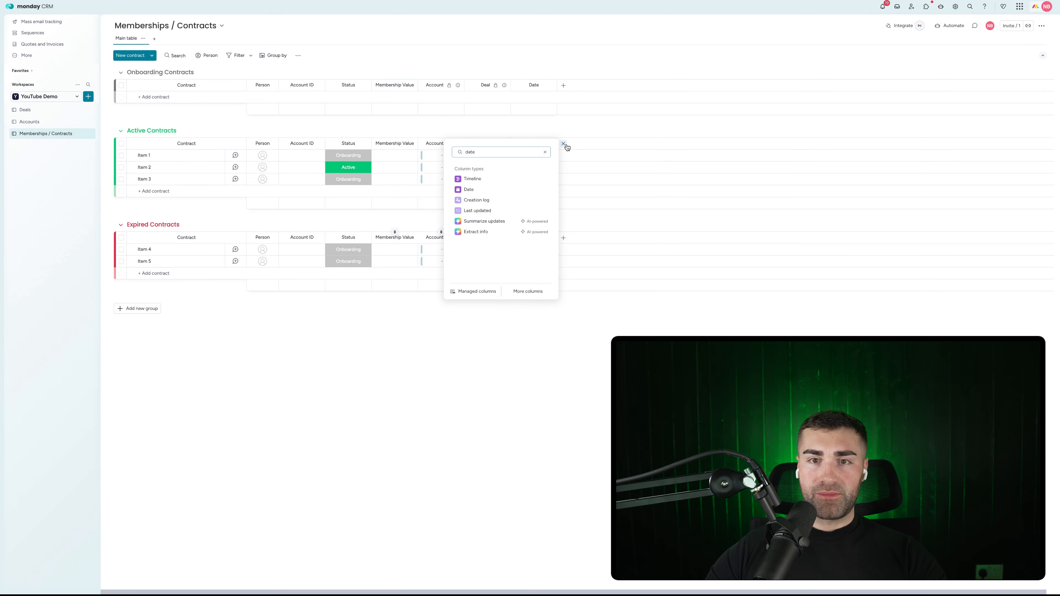
{"action": "left_click", "coordinate": [460, 188]}
Step: Name the two date columns Start Date and End Date and move them between Membership Value and Account
{"action": "left_click", "coordinate": [530, 144]}
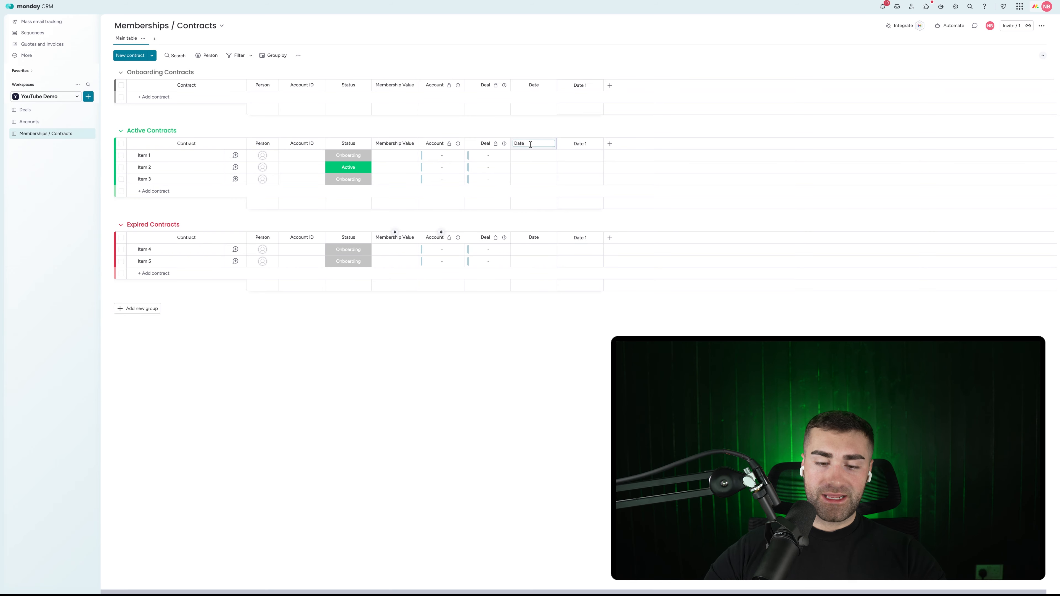
{"action": "type", "text": "Start Date"}
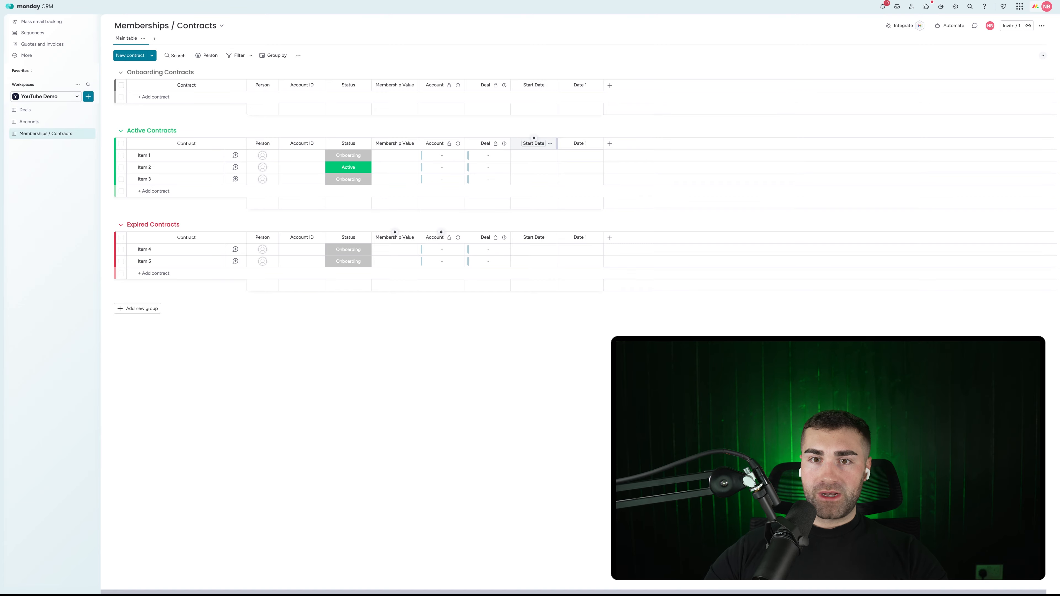
{"action": "key", "text": "Return"}
{"action": "left_click", "coordinate": [580, 144]}
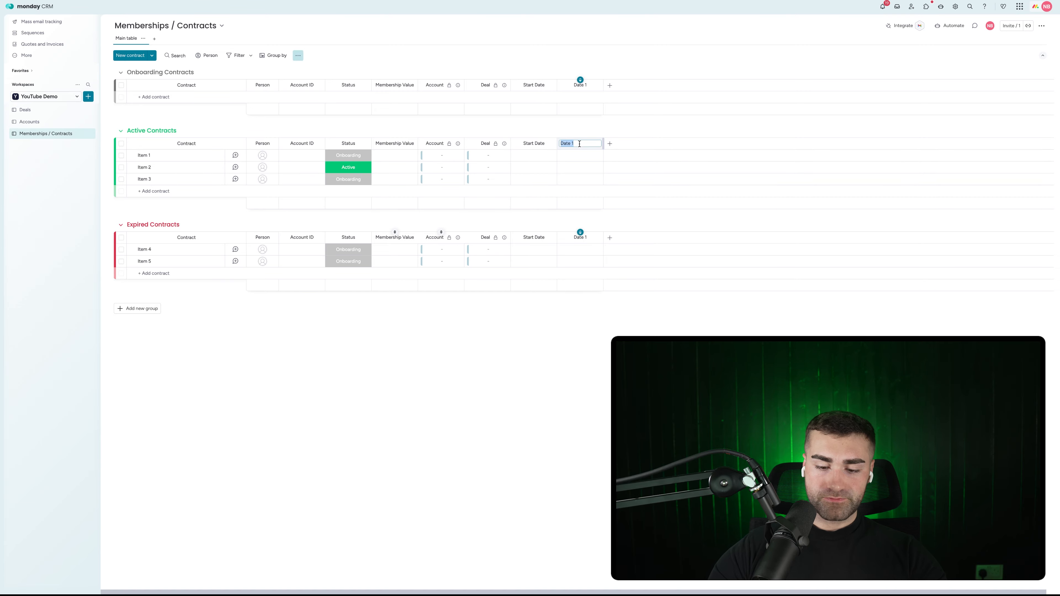
{"action": "type", "text": "End Date"}
{"action": "key", "text": "Return"}
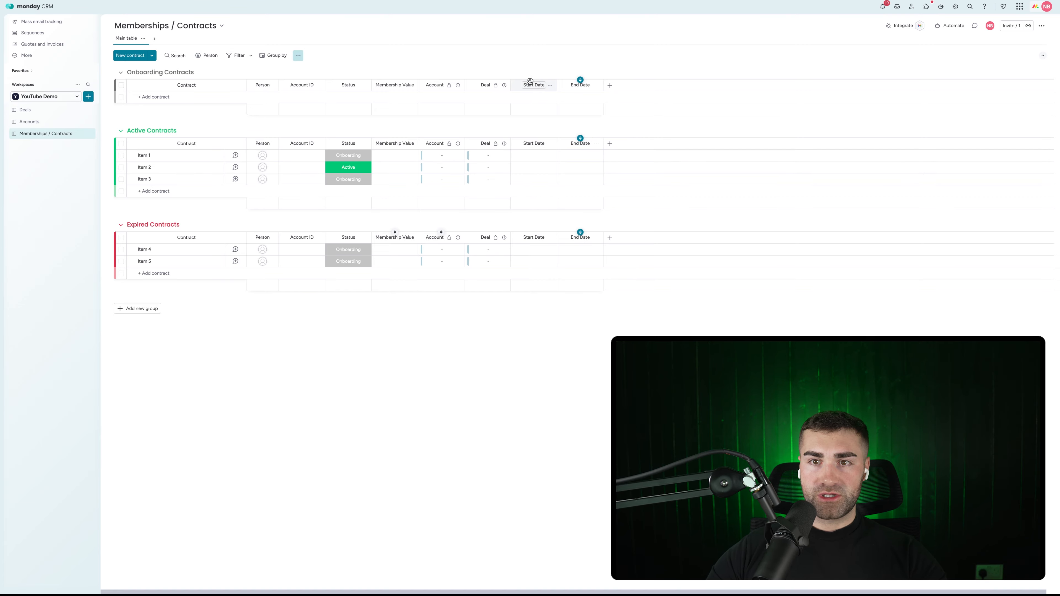
{"action": "left_click_drag", "start_coordinate": [518, 141], "coordinate": [441, 144]}
{"action": "left_click_drag", "start_coordinate": [559, 141], "coordinate": [485, 142]}
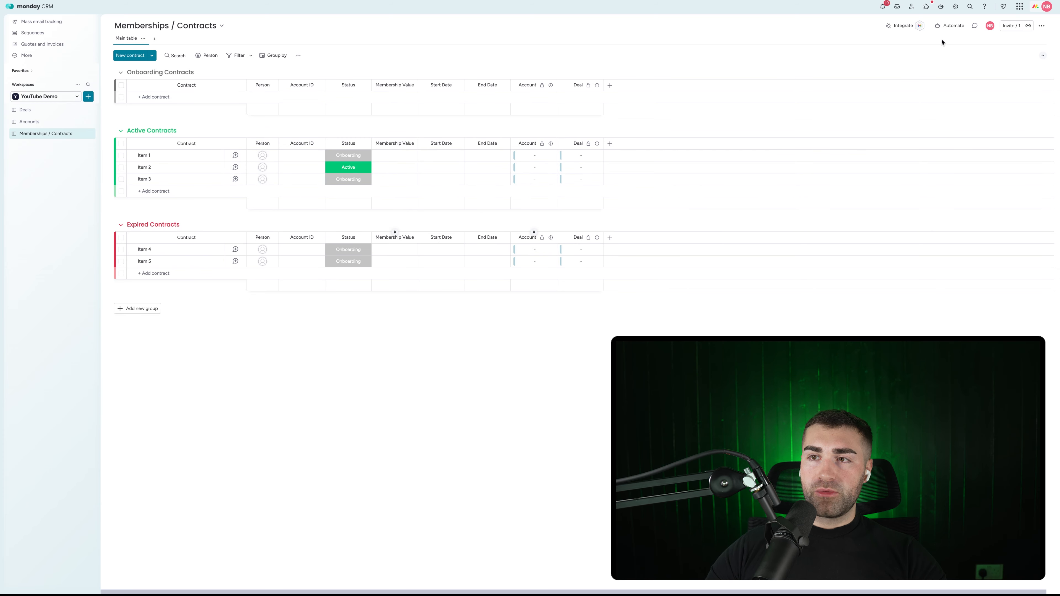
Step: Start a new automation for the board that triggers when Status changes to Onboarding
{"action": "left_click", "coordinate": [949, 26]}
{"action": "left_click", "coordinate": [536, 24]}
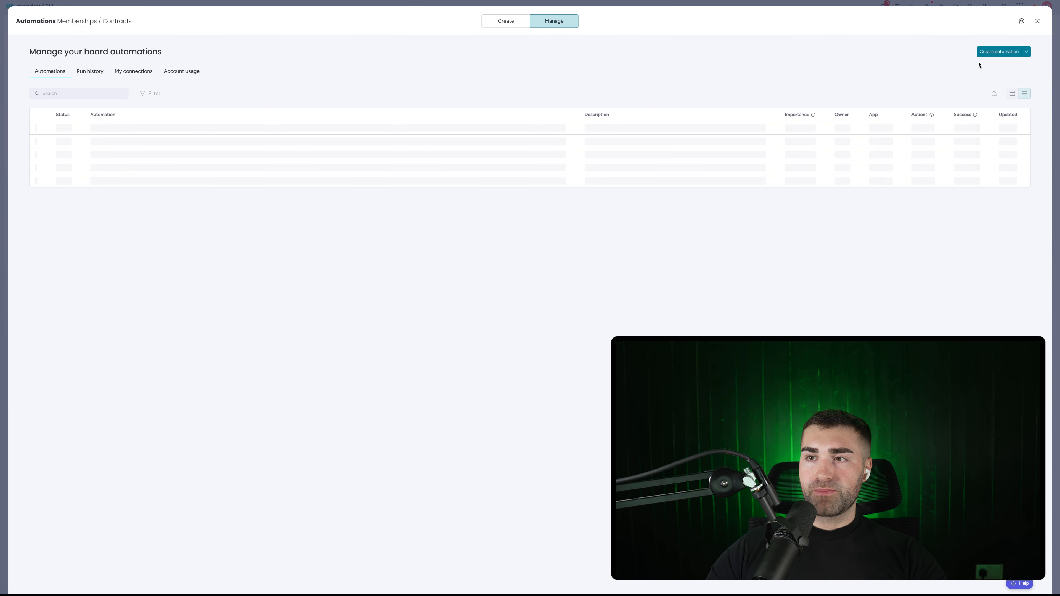
{"action": "left_click", "coordinate": [998, 52]}
{"action": "left_click", "coordinate": [297, 67]}
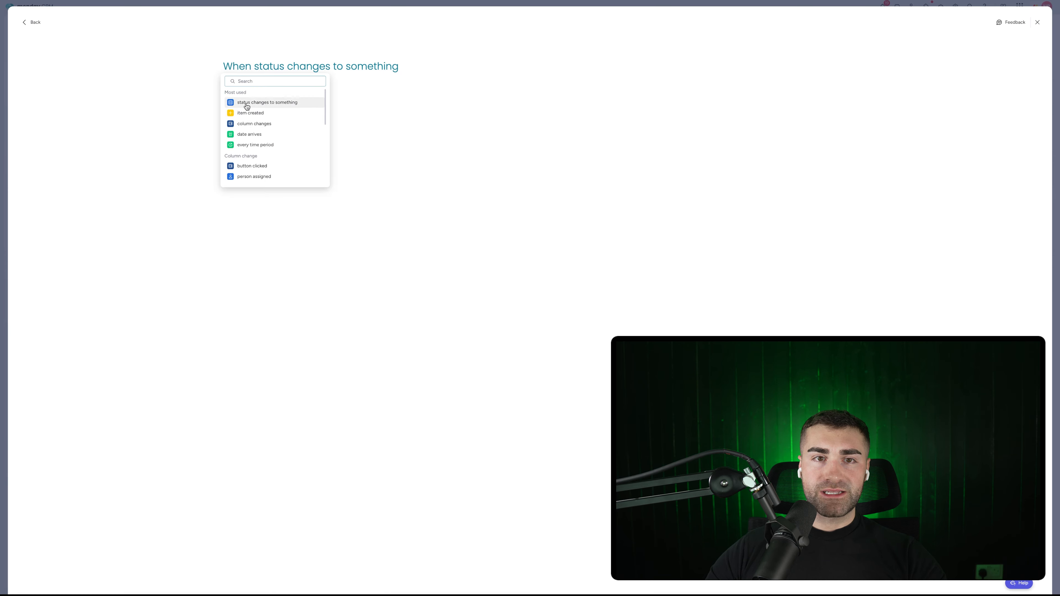
{"action": "left_click", "coordinate": [246, 106]}
{"action": "left_click", "coordinate": [268, 67]}
{"action": "left_click", "coordinate": [267, 92]}
{"action": "left_click", "coordinate": [386, 68]}
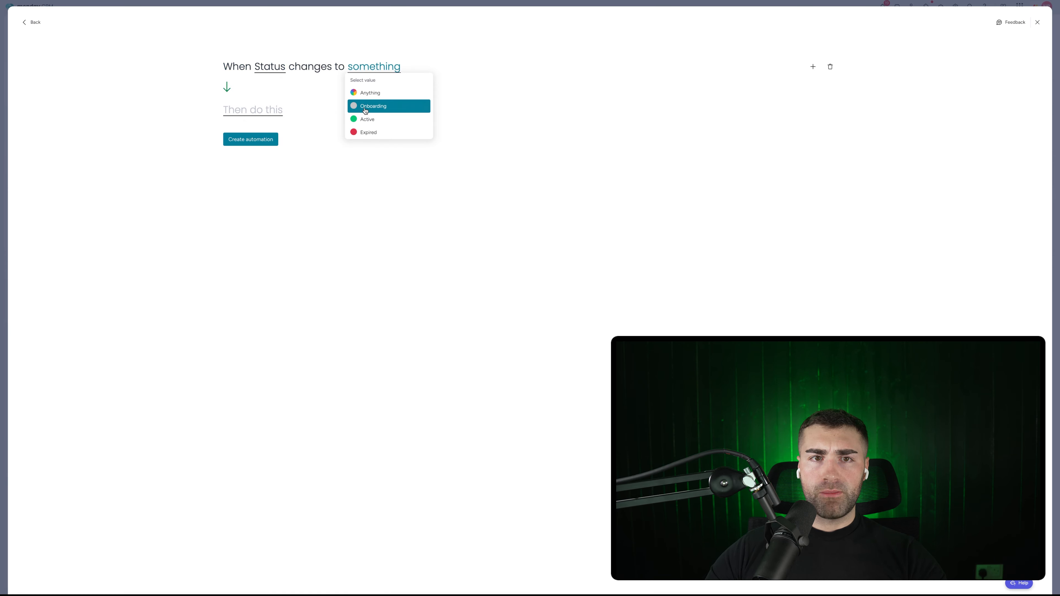
{"action": "left_click", "coordinate": [366, 109]}
Step: Have the automation move the item to the Onboarding Contracts group, create it and start another automation
{"action": "left_click", "coordinate": [268, 111]}
{"action": "left_click", "coordinate": [303, 144]}
{"action": "left_click", "coordinate": [334, 110]}
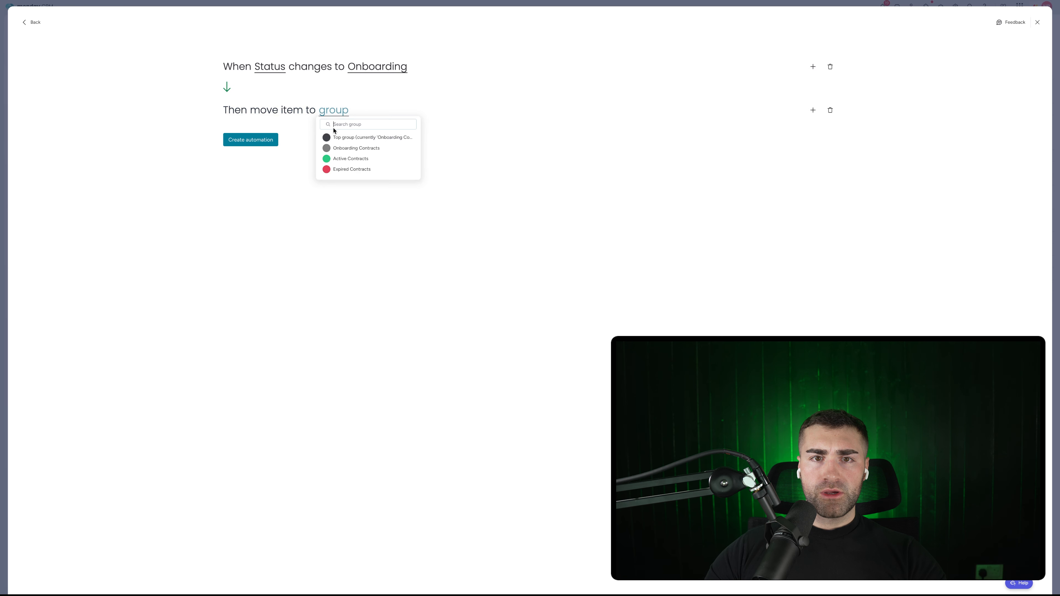
{"action": "left_click", "coordinate": [357, 147]}
{"action": "left_click", "coordinate": [250, 140]}
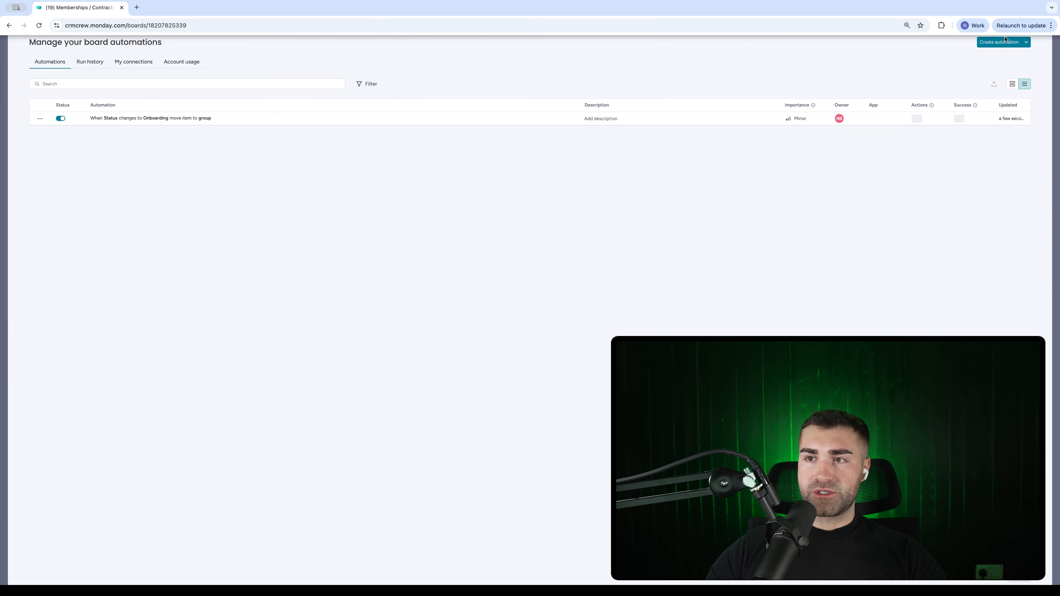
{"action": "left_click", "coordinate": [980, 57]}
{"action": "left_click", "coordinate": [255, 73]}
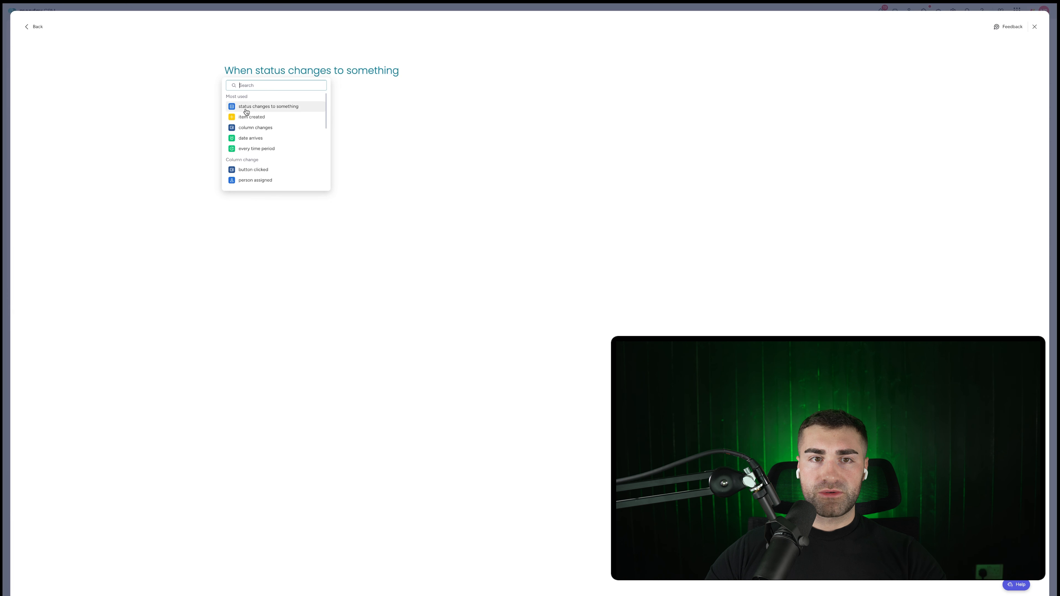
{"action": "left_click", "coordinate": [242, 111]}
{"action": "left_click", "coordinate": [828, 71]}
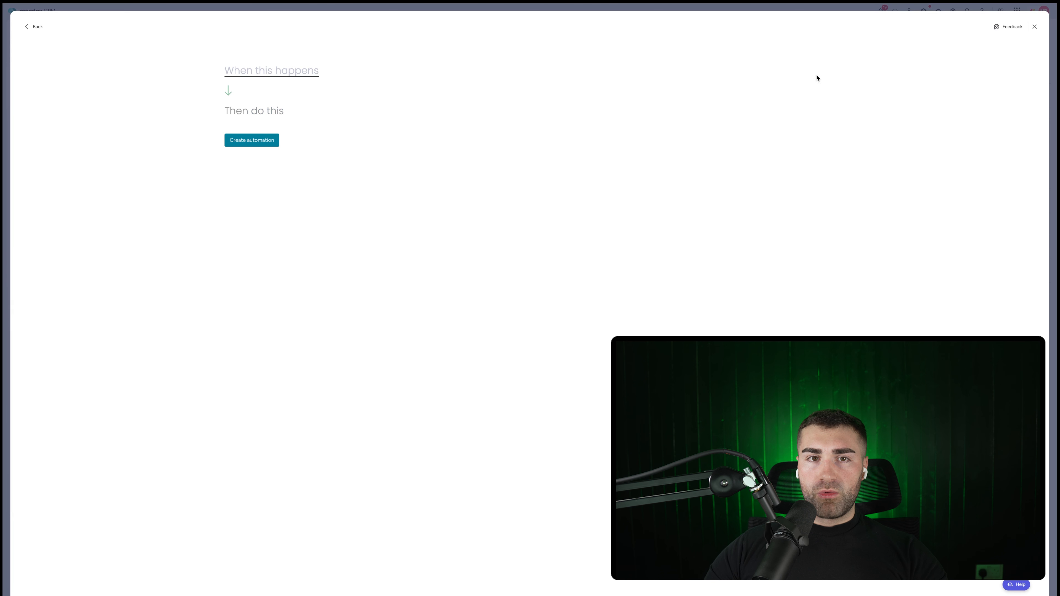
Step: Set the new automation to trigger when Status changes to Active
{"action": "left_click", "coordinate": [272, 79]}
{"action": "left_click", "coordinate": [256, 107]}
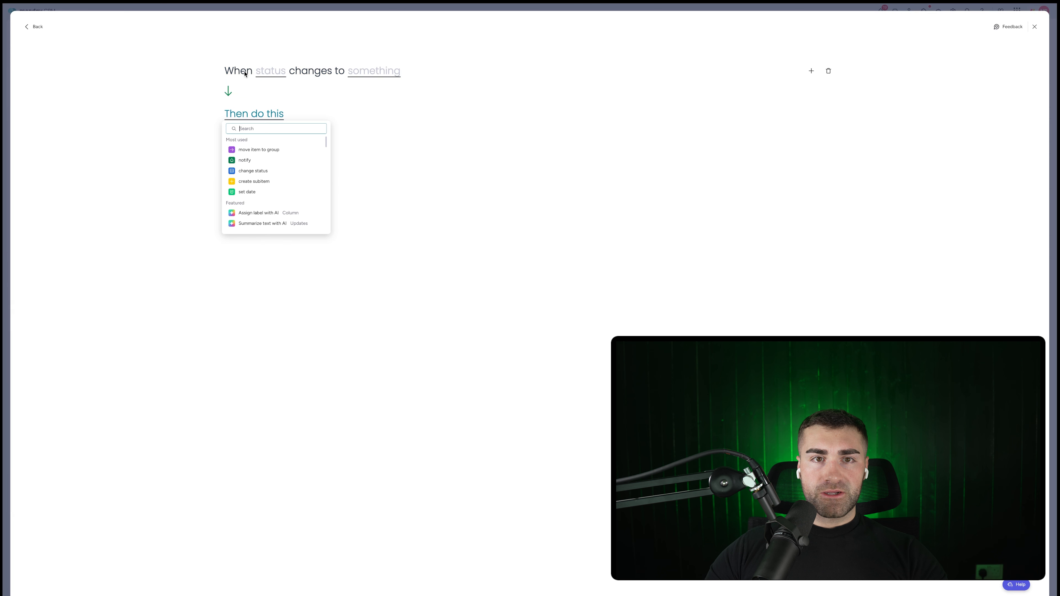
{"action": "left_click", "coordinate": [273, 78]}
{"action": "left_click", "coordinate": [276, 98]}
{"action": "left_click", "coordinate": [367, 69]}
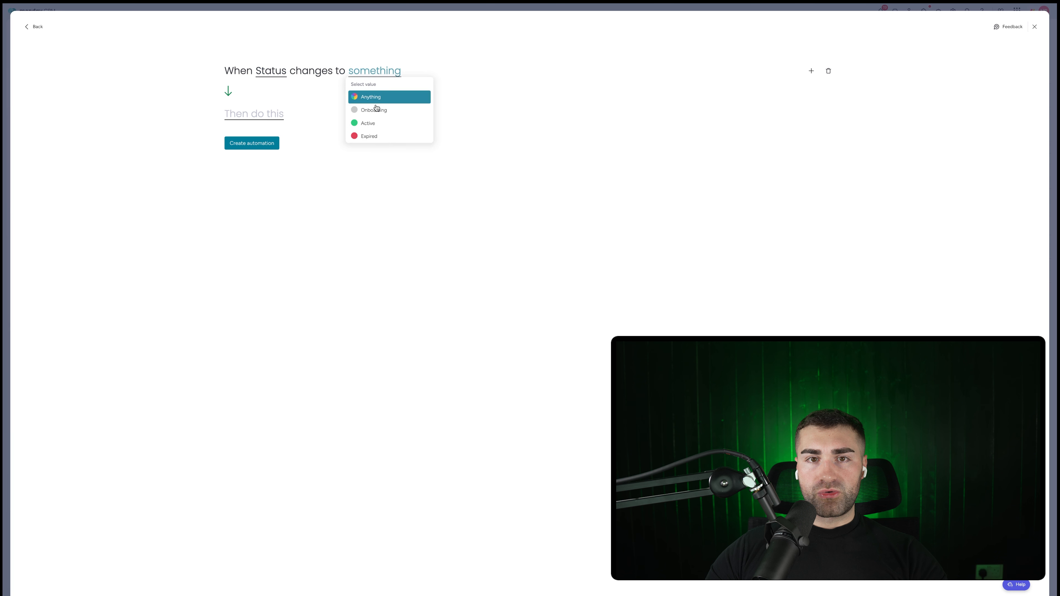
{"action": "left_click", "coordinate": [370, 123]}
Step: Add a move-item-to-group action with its destination group to the Active status automation and create it
{"action": "left_click", "coordinate": [254, 113]}
{"action": "left_click", "coordinate": [276, 152]}
{"action": "left_click", "coordinate": [333, 116]}
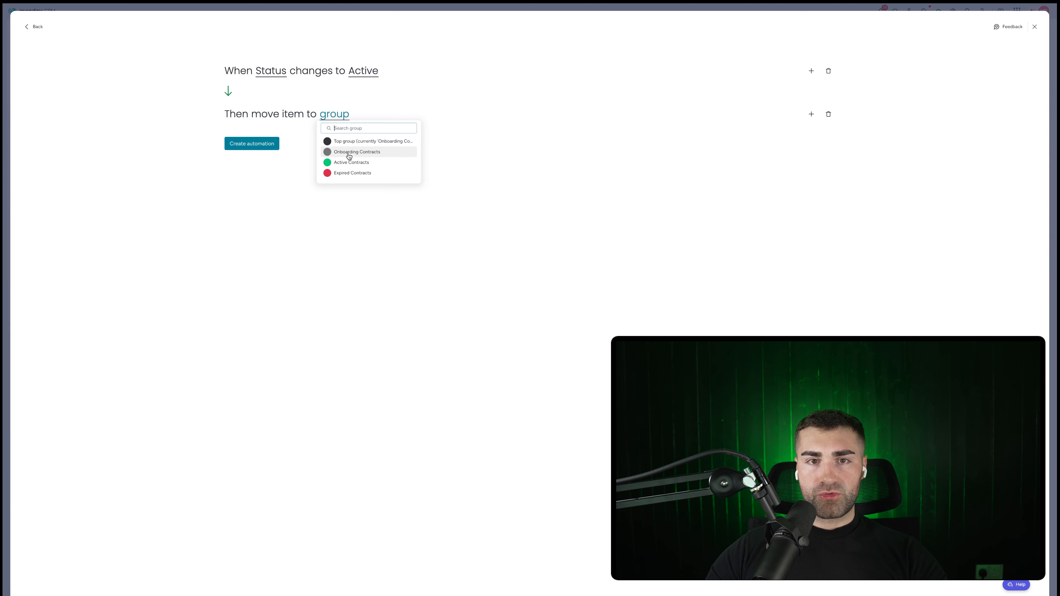
{"action": "left_click", "coordinate": [349, 152]}
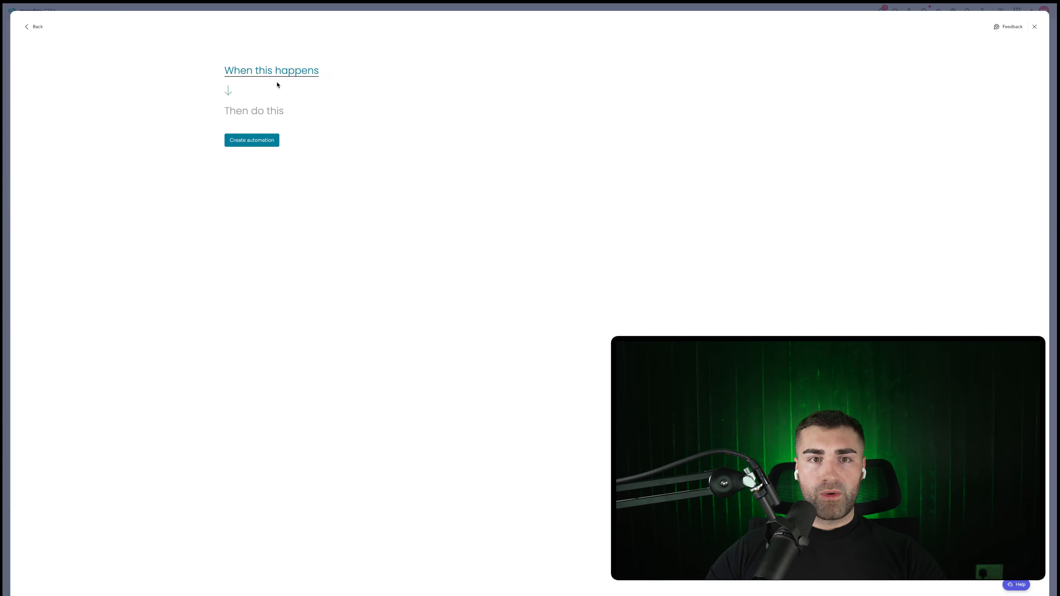
Step: Set the trigger of another new automation to Status changing to Expired
{"action": "left_click", "coordinate": [273, 71]}
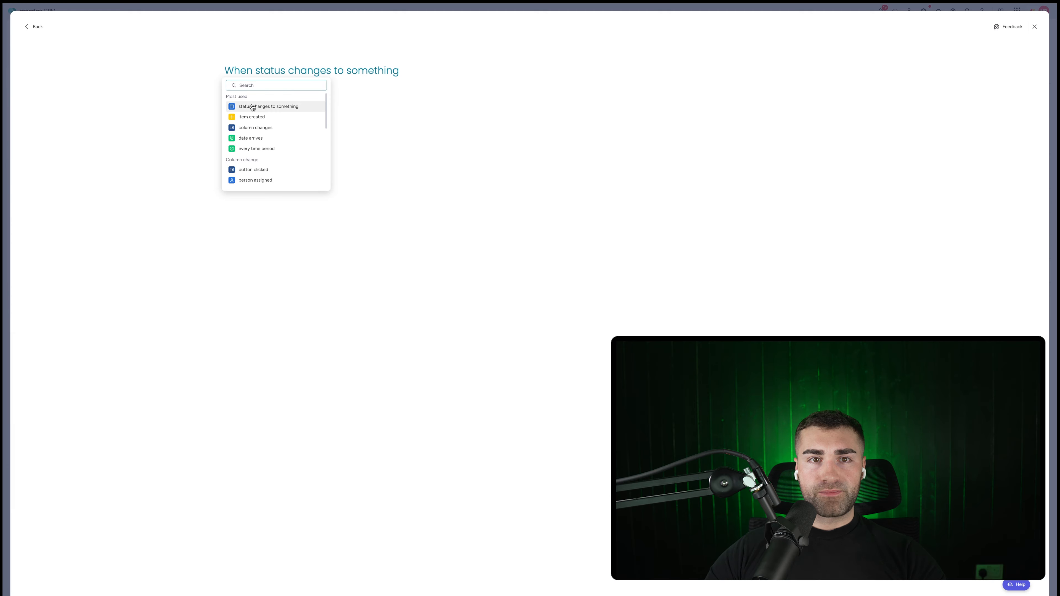
{"action": "left_click", "coordinate": [251, 105]}
{"action": "left_click", "coordinate": [264, 72]}
{"action": "left_click", "coordinate": [269, 95]}
{"action": "left_click", "coordinate": [373, 72]}
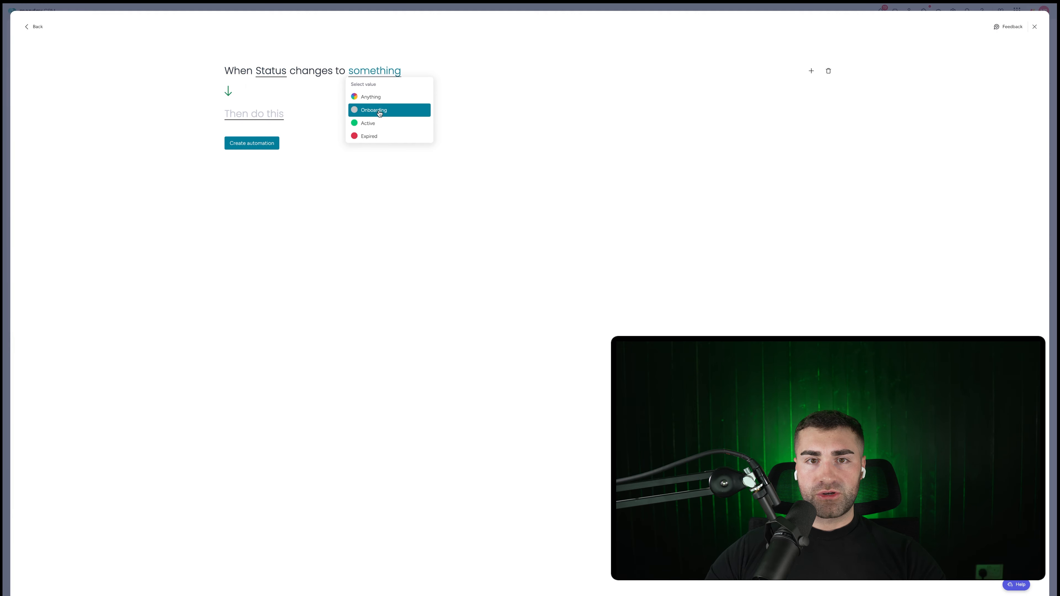
{"action": "left_click", "coordinate": [368, 137]}
Step: Have the Expired automation move the item to the Expired Contracts group, create it and leave the automations
{"action": "left_click", "coordinate": [278, 121]}
{"action": "left_click", "coordinate": [280, 150]}
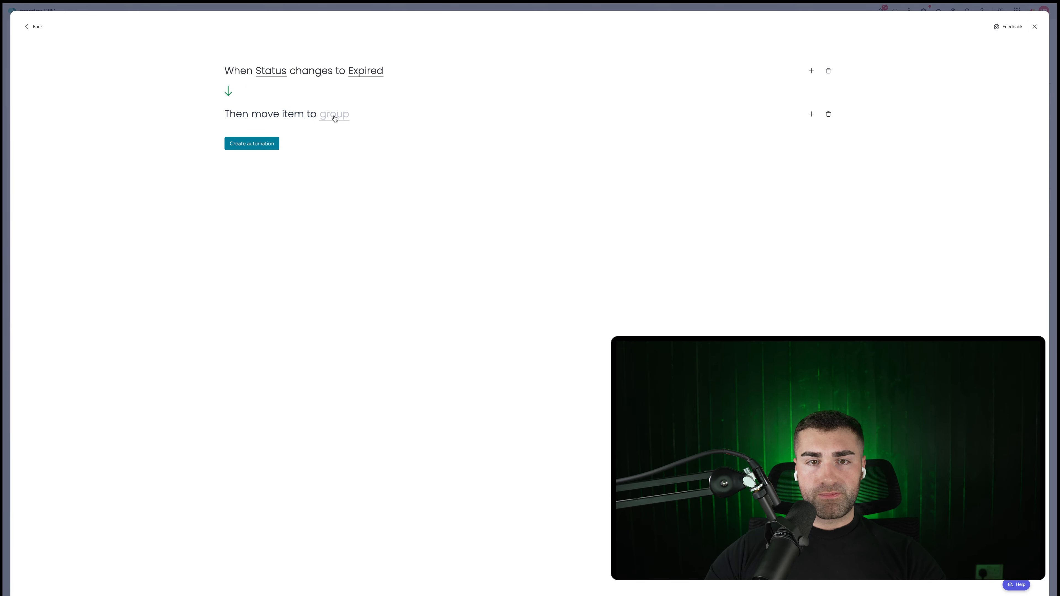
{"action": "left_click", "coordinate": [336, 117]}
{"action": "left_click", "coordinate": [335, 173]}
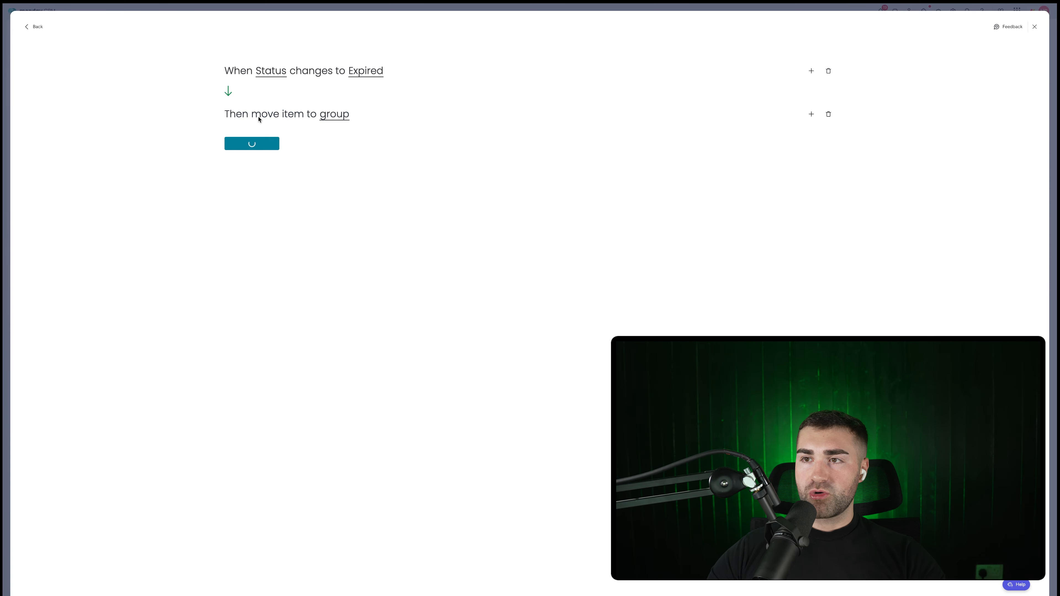
{"action": "key", "text": "Escape"}
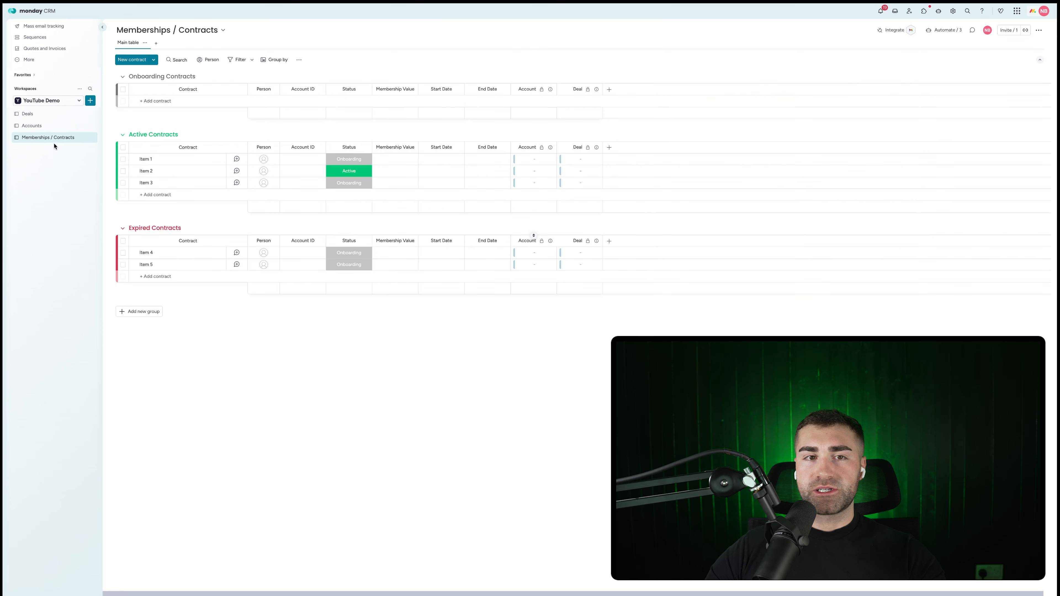
Step: Remove the "link to" prefix from the names of the two connected-board columns on the Accounts board
{"action": "left_click", "coordinate": [44, 126]}
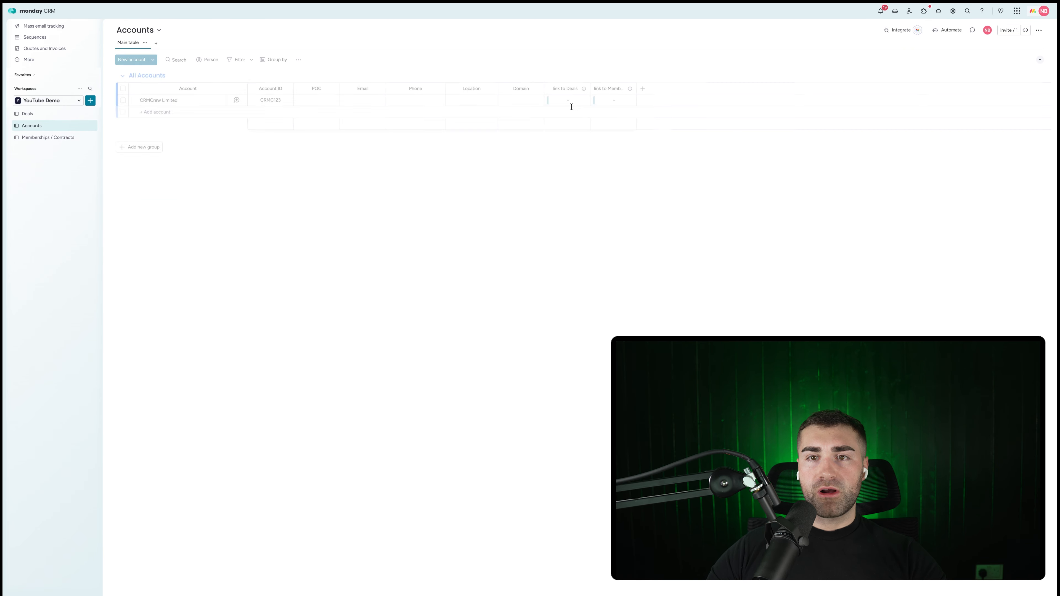
{"action": "left_click", "coordinate": [606, 88]}
{"action": "left_click_drag", "start_coordinate": [598, 89], "coordinate": [605, 88]}
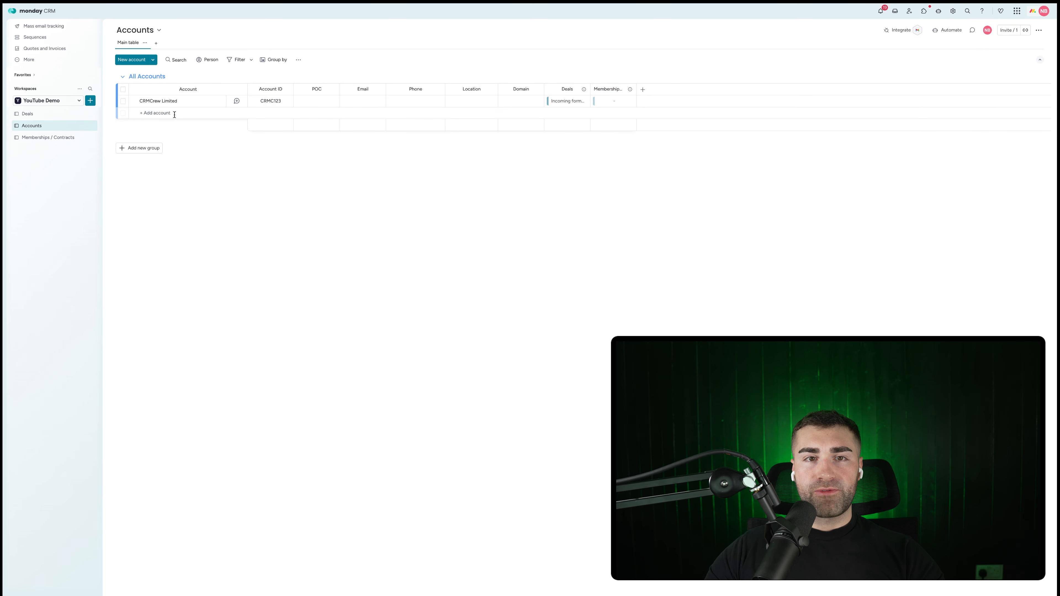
Step: On the Deals board, remove the "link to" prefix from the name of the last column, which connects to Memberships / Contracts
{"action": "left_click", "coordinate": [36, 119]}
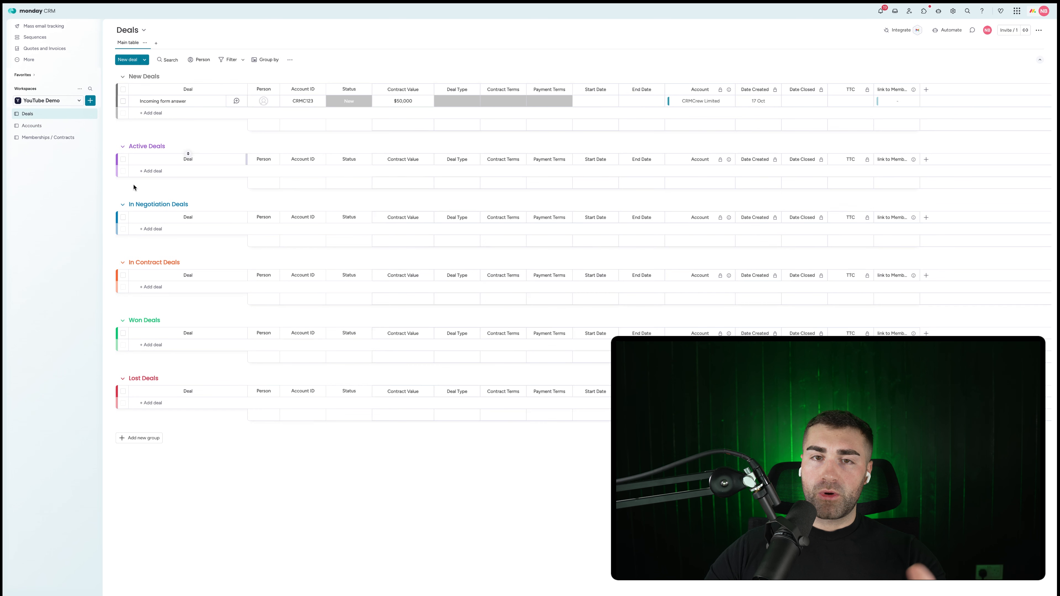
{"action": "left_click", "coordinate": [893, 89]}
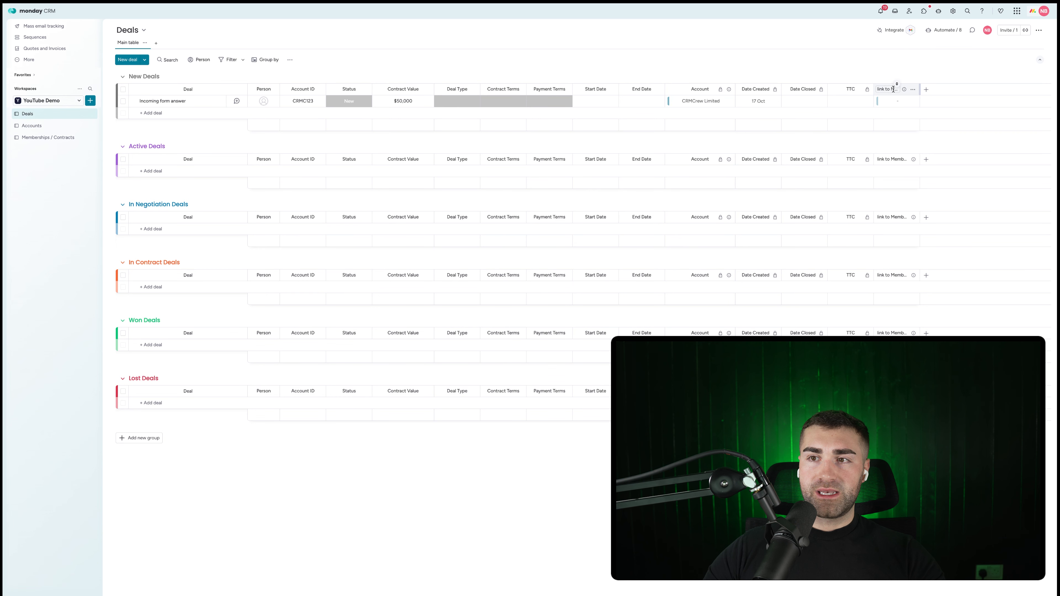
{"action": "triple_click", "coordinate": [892, 90]}
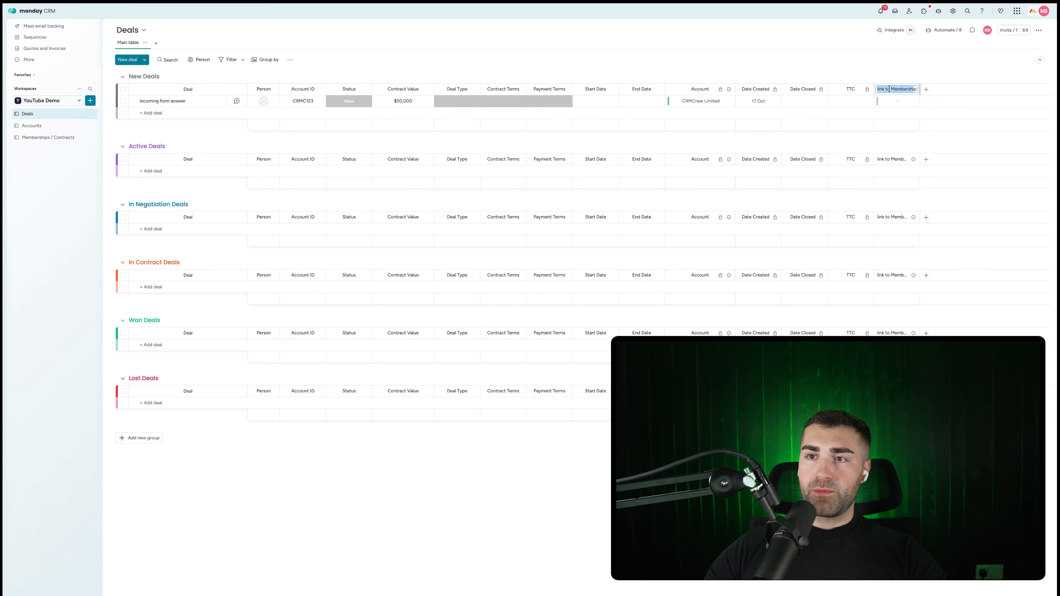
{"action": "key", "text": "BackSpace"}
{"action": "key", "text": "BackSpace"}
{"action": "key", "text": "BackSpace"}
{"action": "key", "text": "BackSpace"}
{"action": "key", "text": "BackSpace"}
{"action": "key", "text": "BackSpace"}
{"action": "key", "text": "BackSpace"}
{"action": "key", "text": "BackSpace"}
{"action": "key", "text": "Return"}
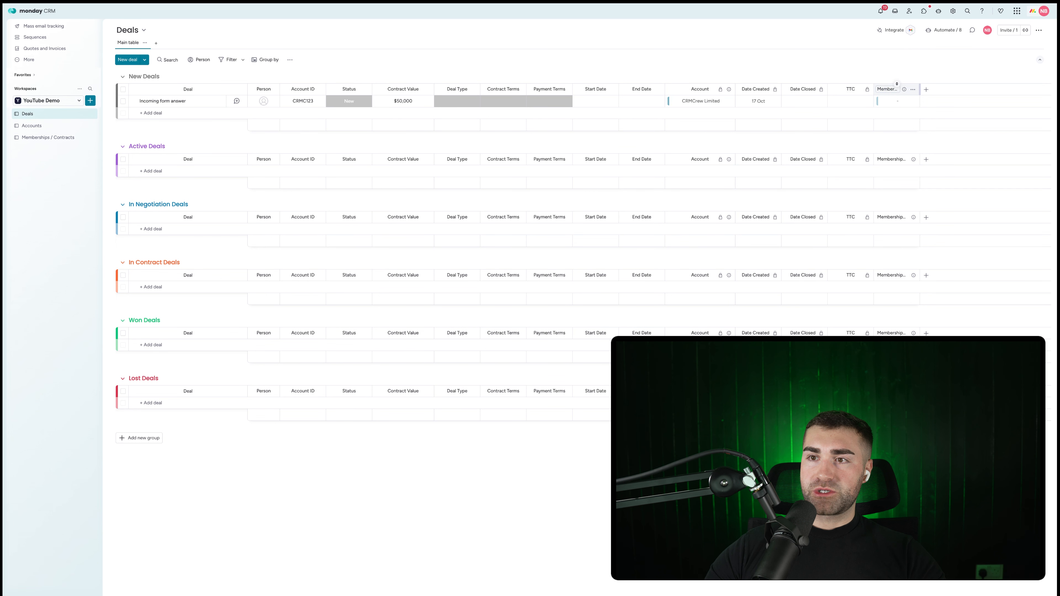
Step: Restrict editing of the connected memberships column on the Deals board
{"action": "left_click", "coordinate": [913, 90]}
{"action": "mouse_move", "coordinate": [940, 110]}
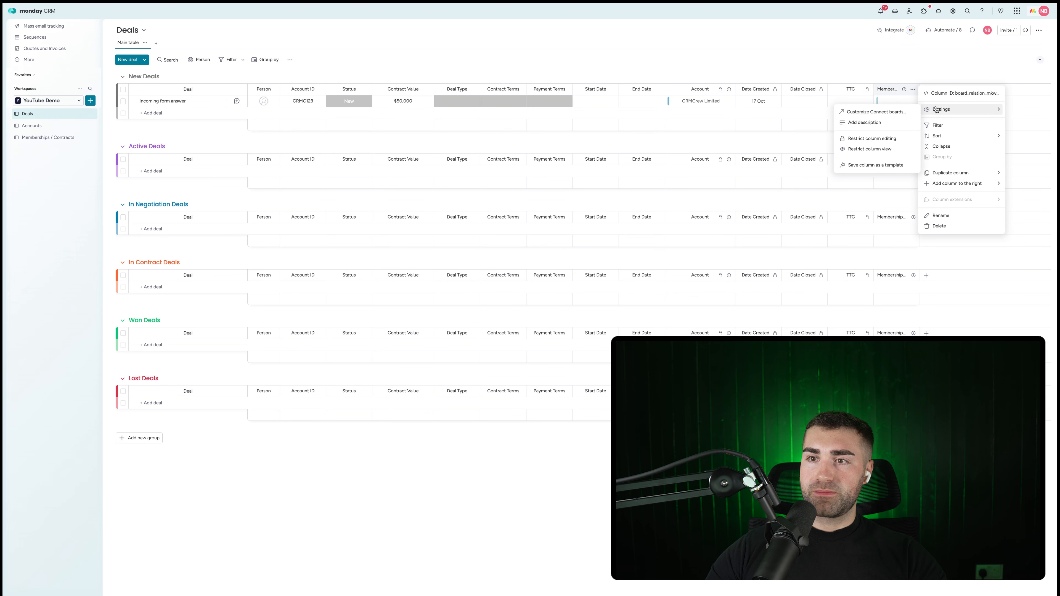
{"action": "left_click", "coordinate": [884, 140]}
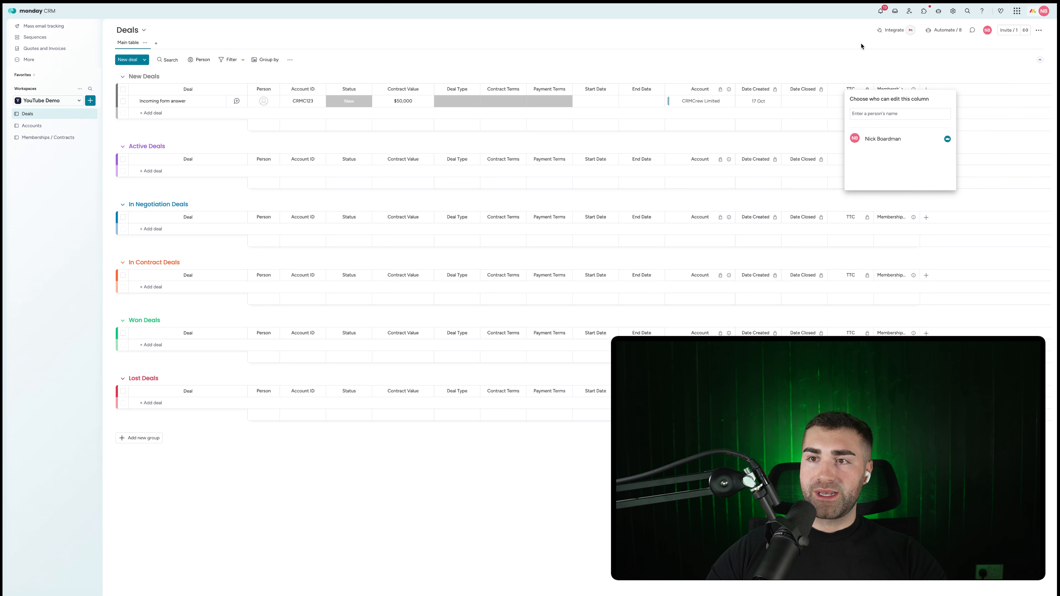
{"action": "left_click", "coordinate": [856, 64]}
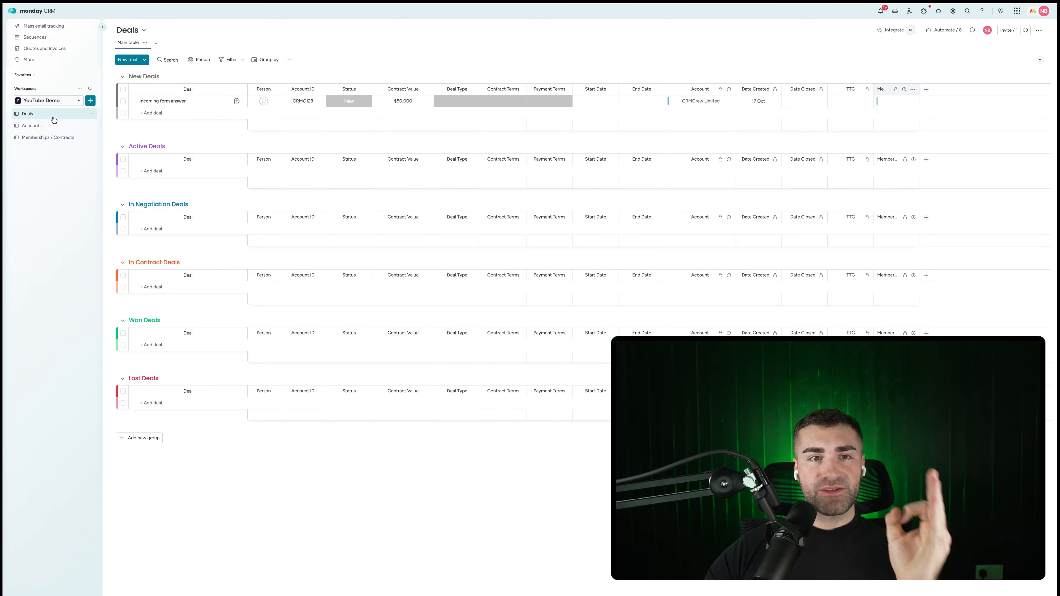
Step: On the Deals board, start a new automation triggered when Status changes to Won
{"action": "left_click", "coordinate": [36, 138]}
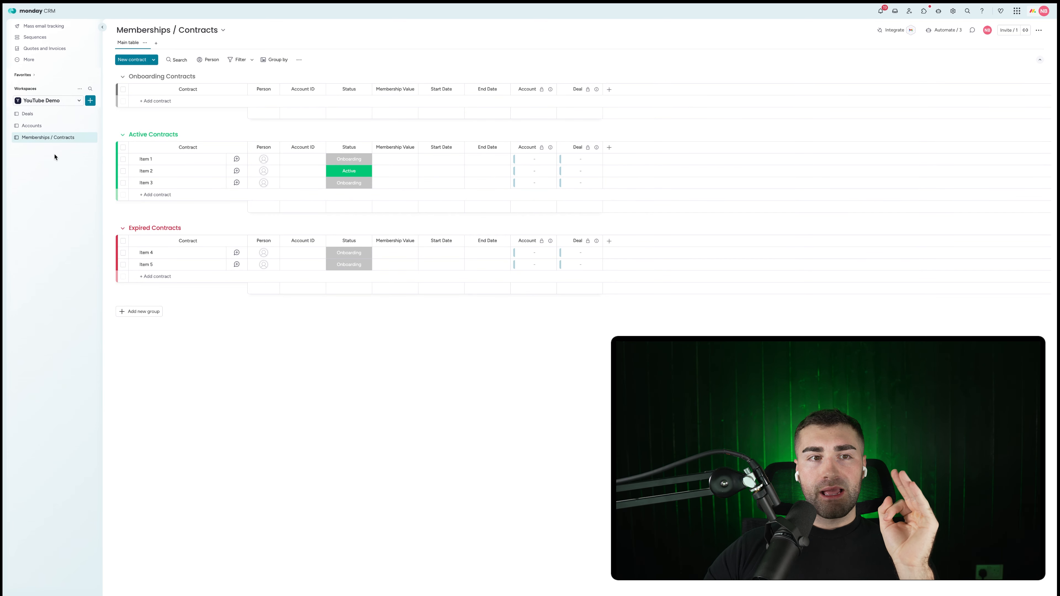
{"action": "left_click", "coordinate": [26, 113]}
{"action": "left_click", "coordinate": [945, 29]}
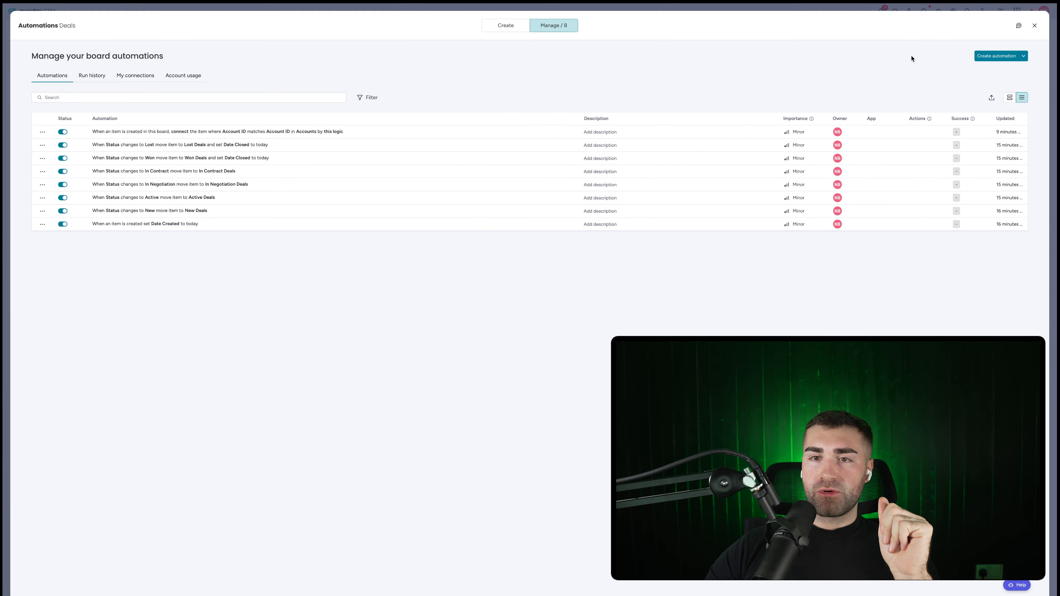
{"action": "left_click", "coordinate": [999, 56]}
{"action": "left_click", "coordinate": [267, 72]}
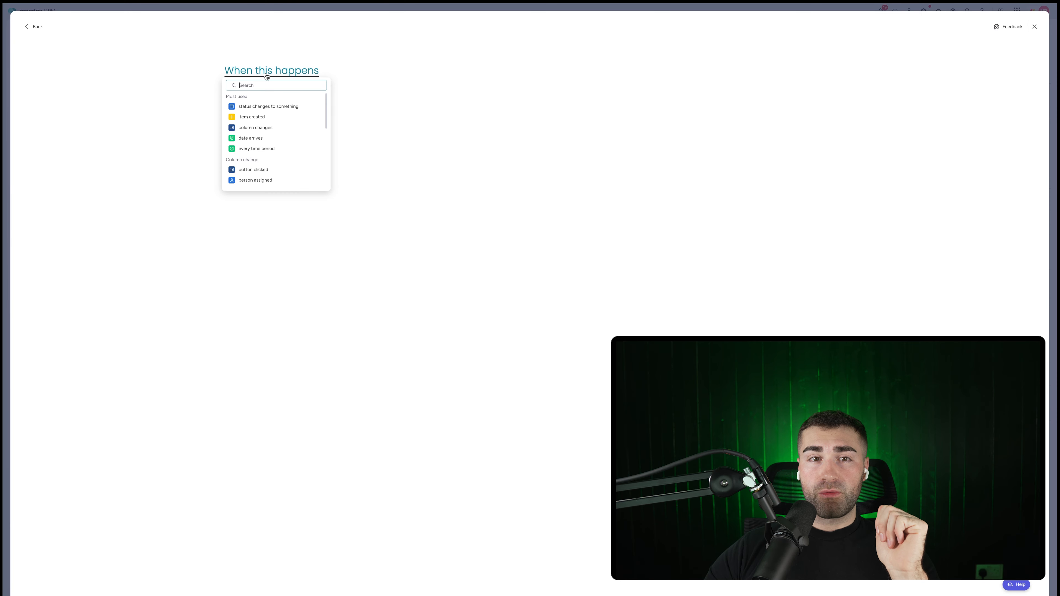
{"action": "left_click", "coordinate": [263, 106]}
{"action": "left_click", "coordinate": [276, 97]}
{"action": "left_click", "coordinate": [375, 71]}
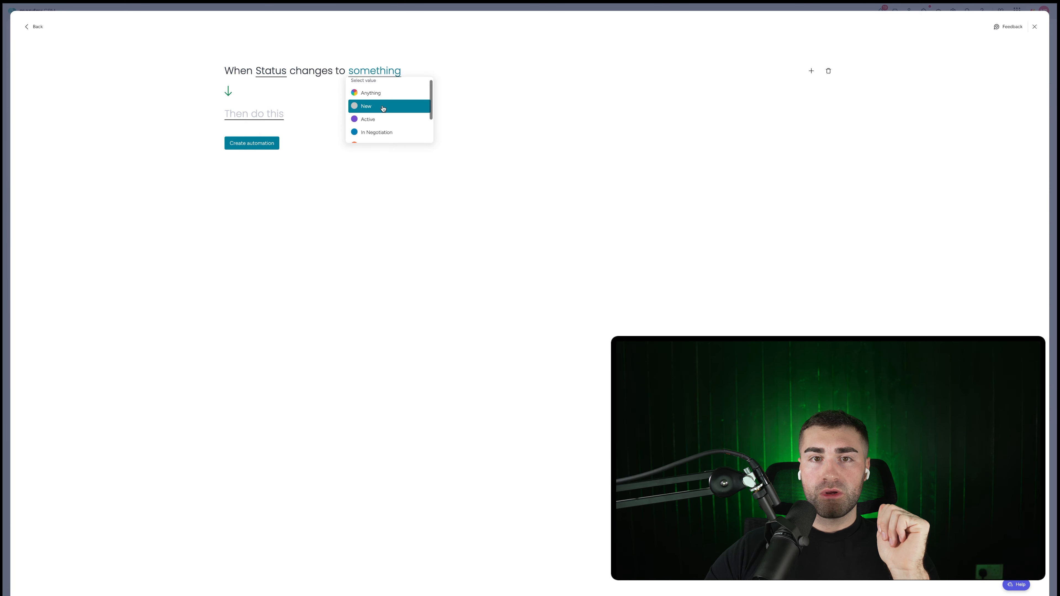
{"action": "scroll", "coordinate": [382, 126], "scroll_direction": "down", "scroll_amount": 2}
{"action": "left_click", "coordinate": [376, 109]}
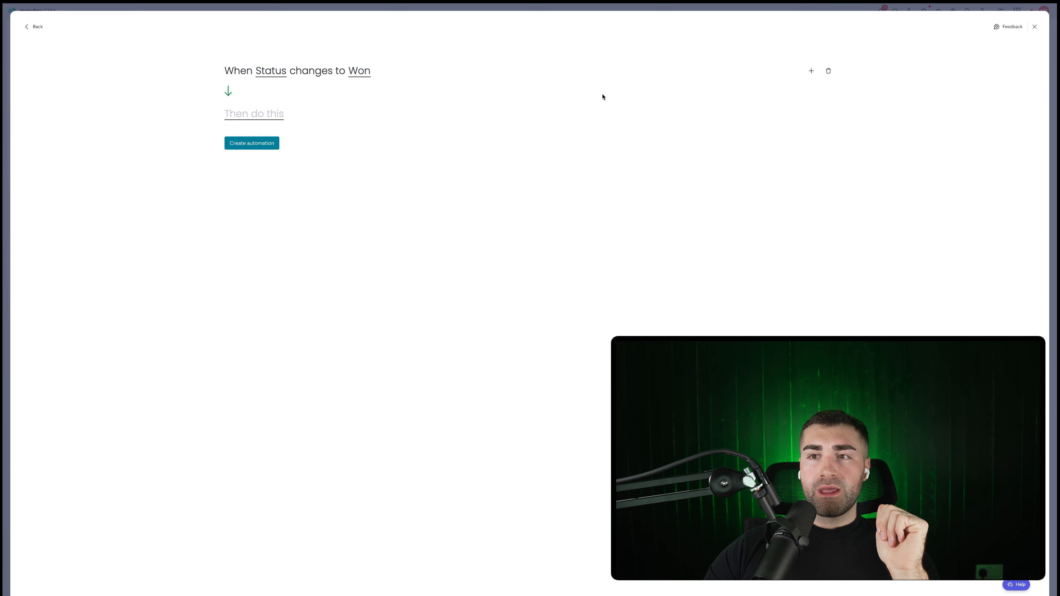
Step: Add a condition to the automation so it runs only if Deal Type is New
{"action": "left_click", "coordinate": [806, 71]}
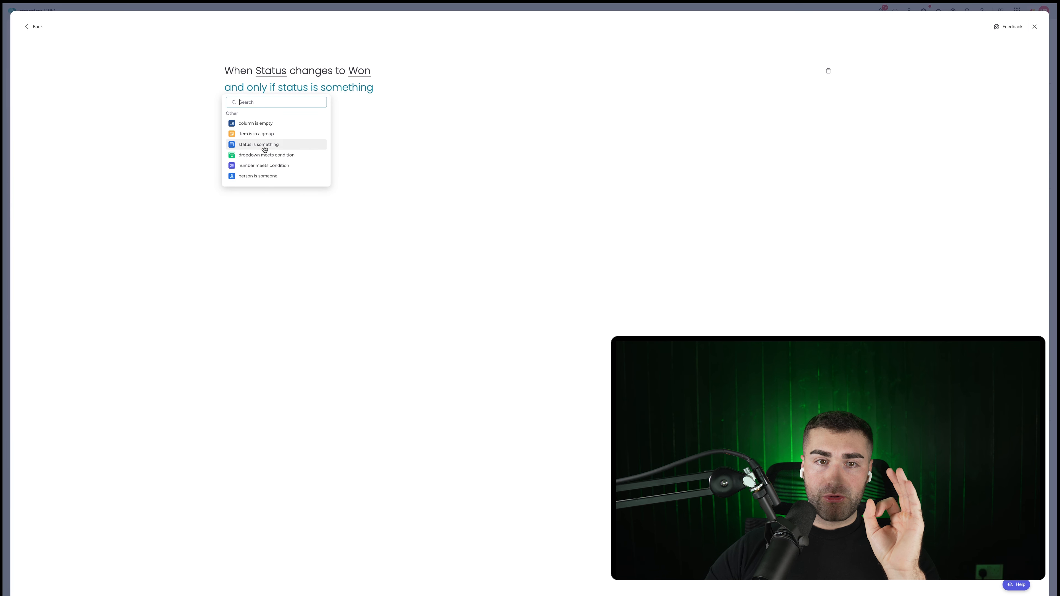
{"action": "left_click", "coordinate": [262, 145]}
{"action": "left_click", "coordinate": [293, 88]}
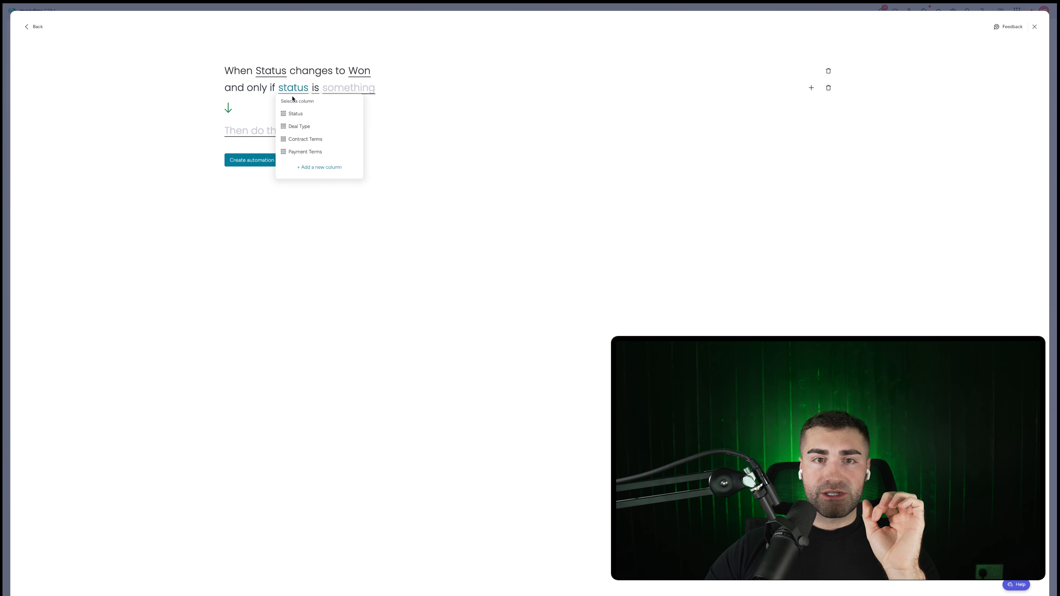
{"action": "left_click", "coordinate": [296, 133]}
{"action": "left_click", "coordinate": [363, 99]}
{"action": "left_click", "coordinate": [362, 112]}
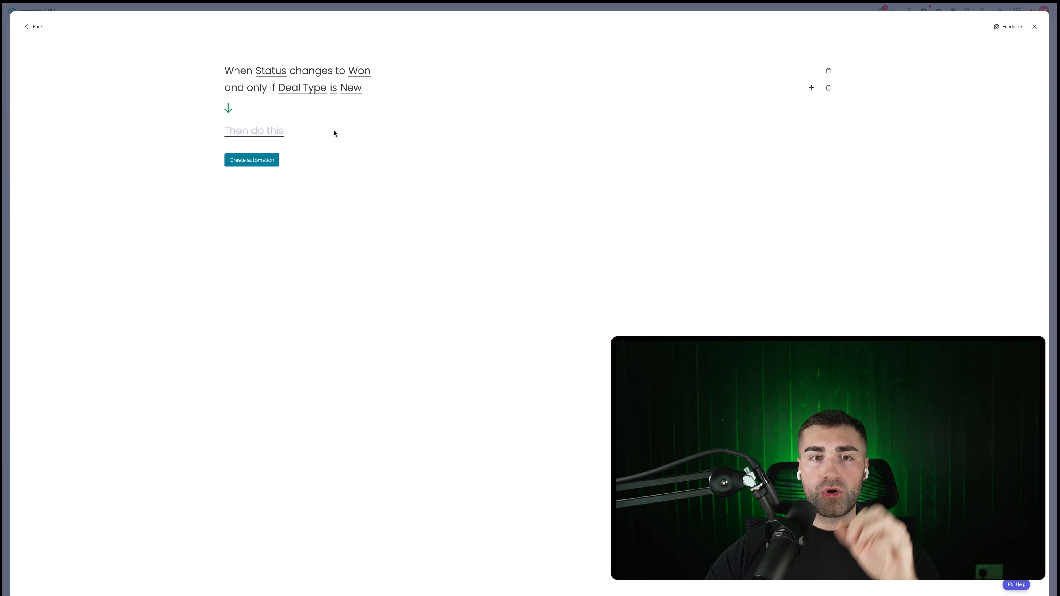
Step: Have the automation create an item in Memberships / Contracts and connect Deals through the Memberships / Contracts column
{"action": "left_click", "coordinate": [248, 132]}
{"action": "type", "text": "create item in board"}
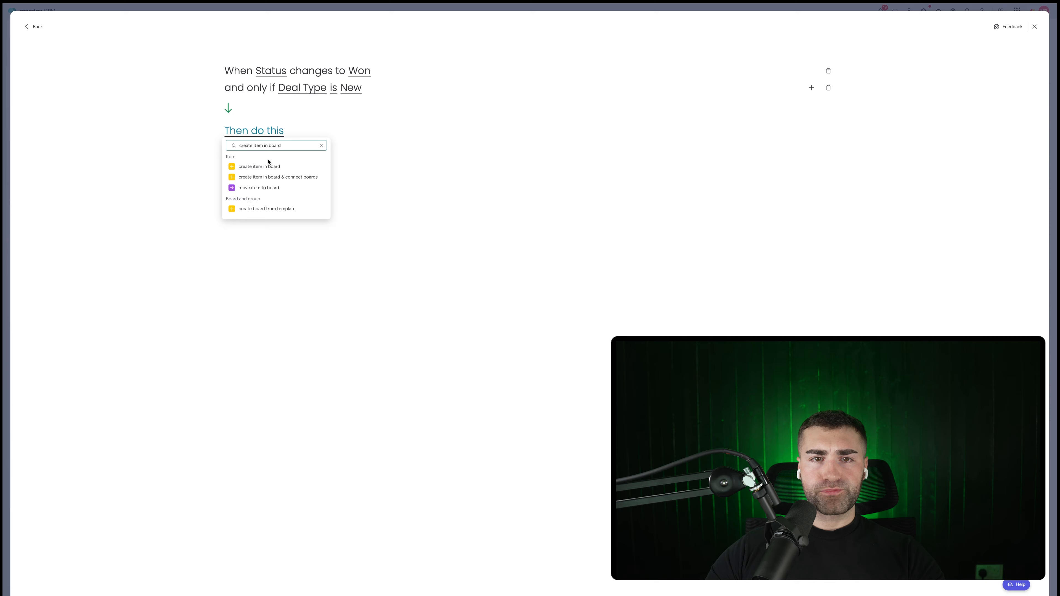
{"action": "left_click", "coordinate": [279, 175]}
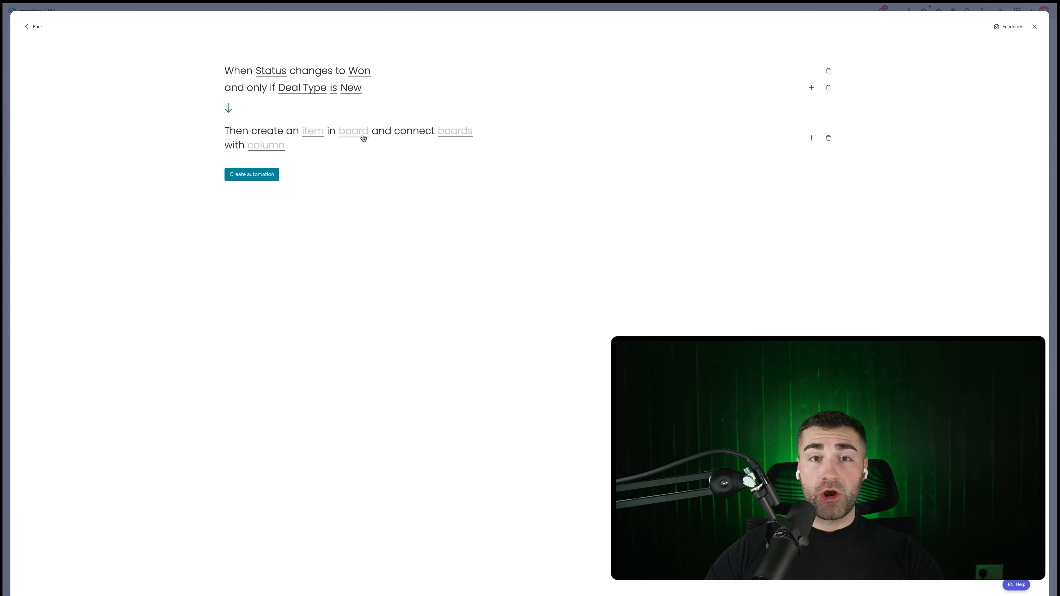
{"action": "left_click", "coordinate": [345, 133]}
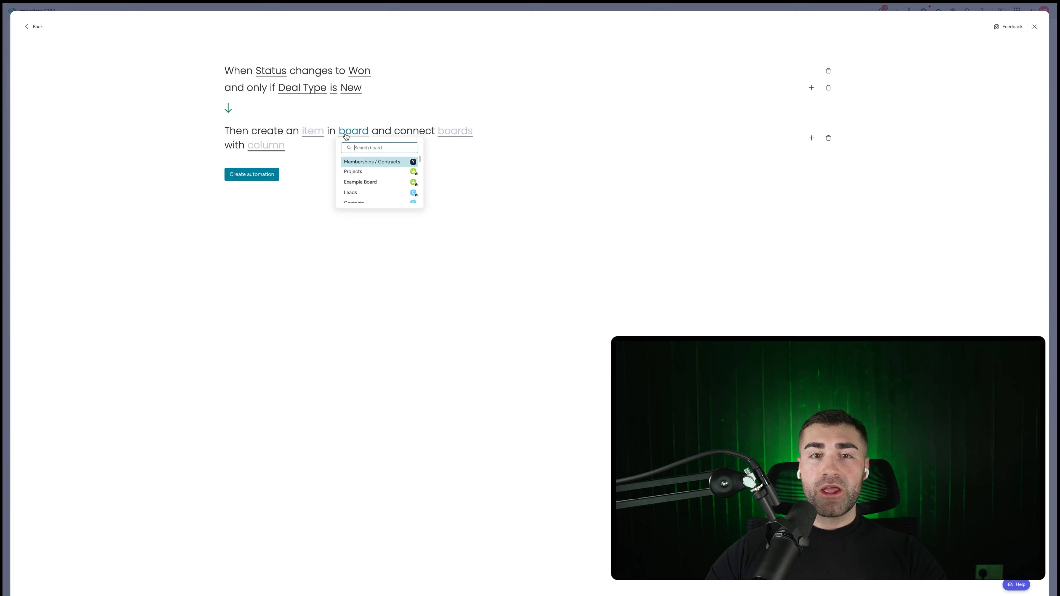
{"action": "left_click", "coordinate": [357, 162]}
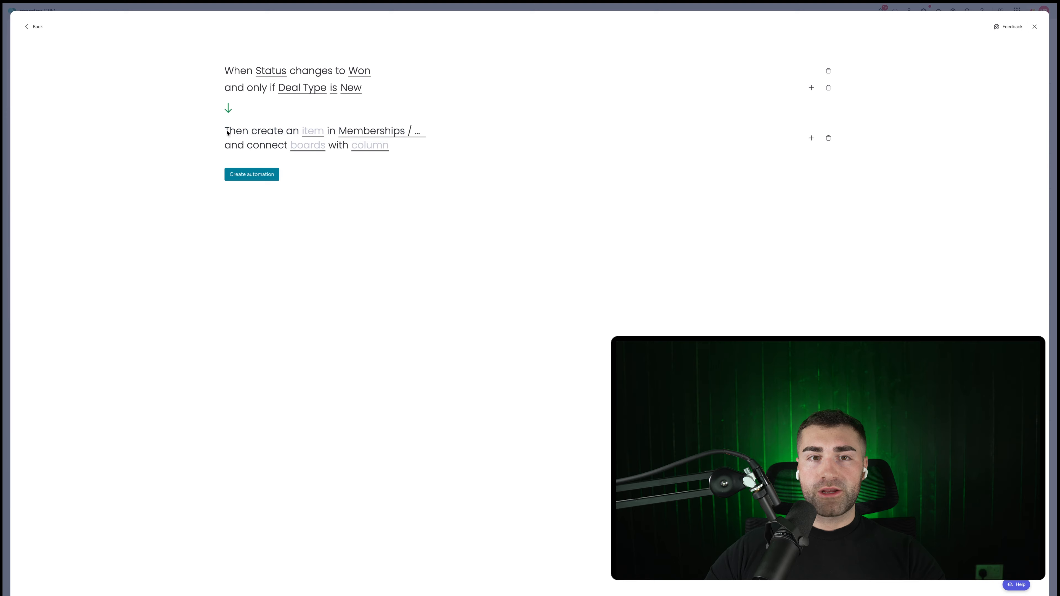
{"action": "left_click", "coordinate": [304, 147]}
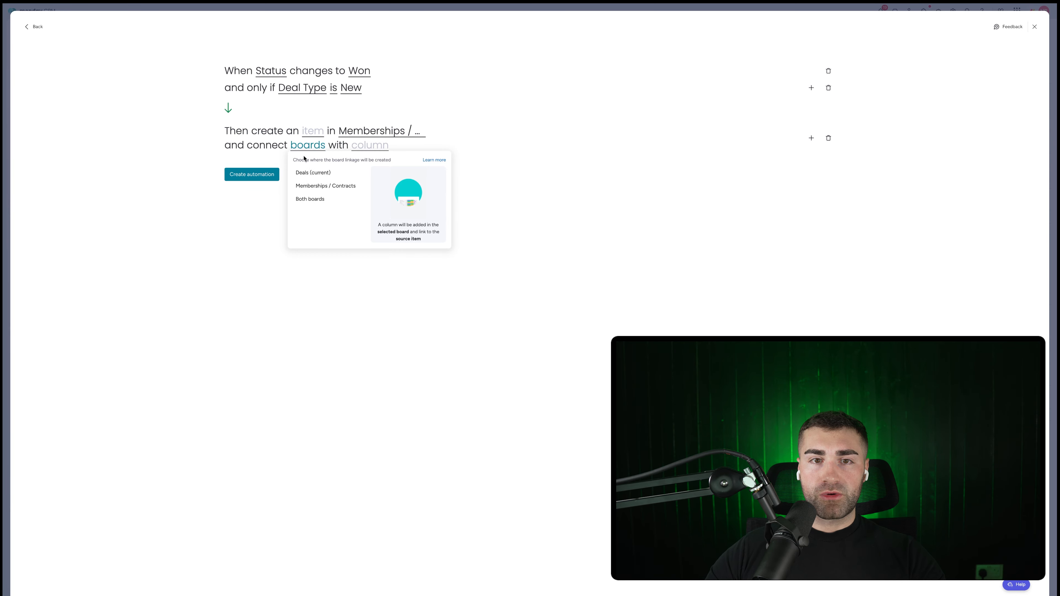
{"action": "left_click", "coordinate": [304, 172]}
{"action": "left_click", "coordinate": [361, 146]}
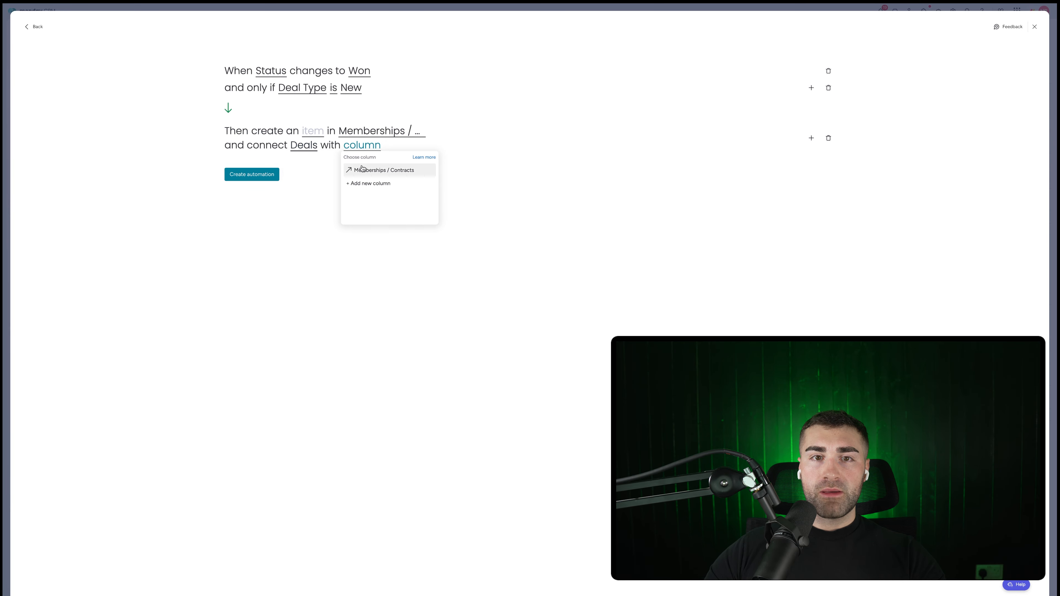
{"action": "left_click", "coordinate": [368, 171]}
Step: In the new item's mapping, clear Person and Status, fill Membership Value from Contract Value, and create the automation
{"action": "left_click", "coordinate": [309, 131]}
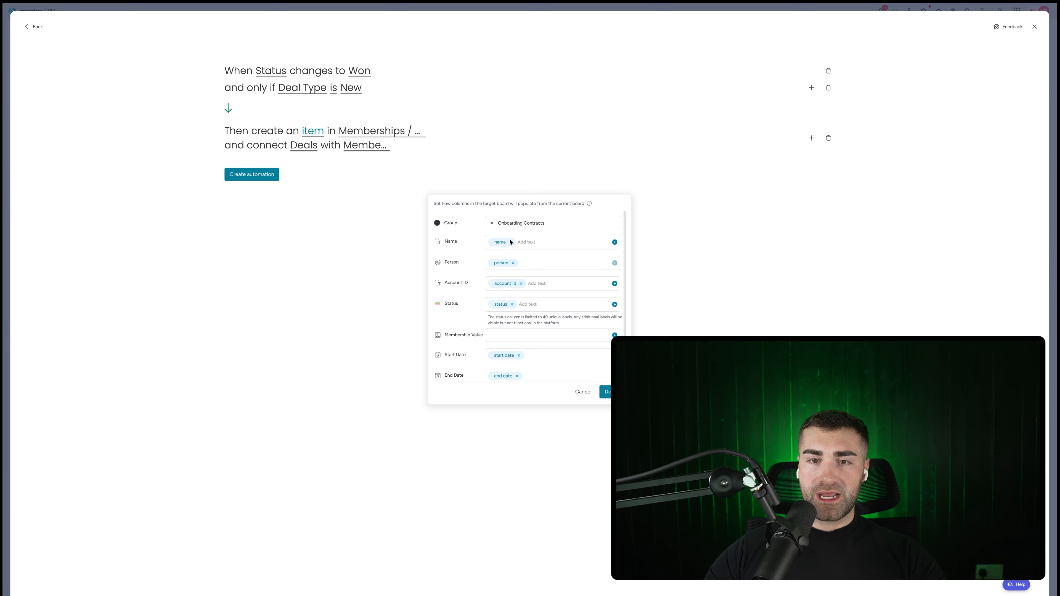
{"action": "left_click", "coordinate": [513, 262]}
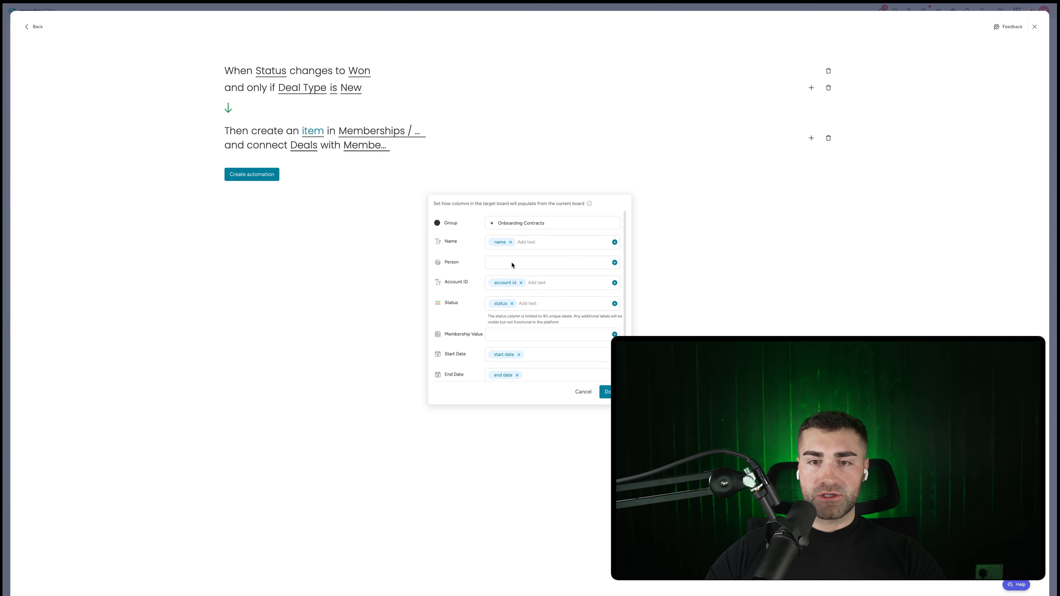
{"action": "left_click", "coordinate": [511, 304]}
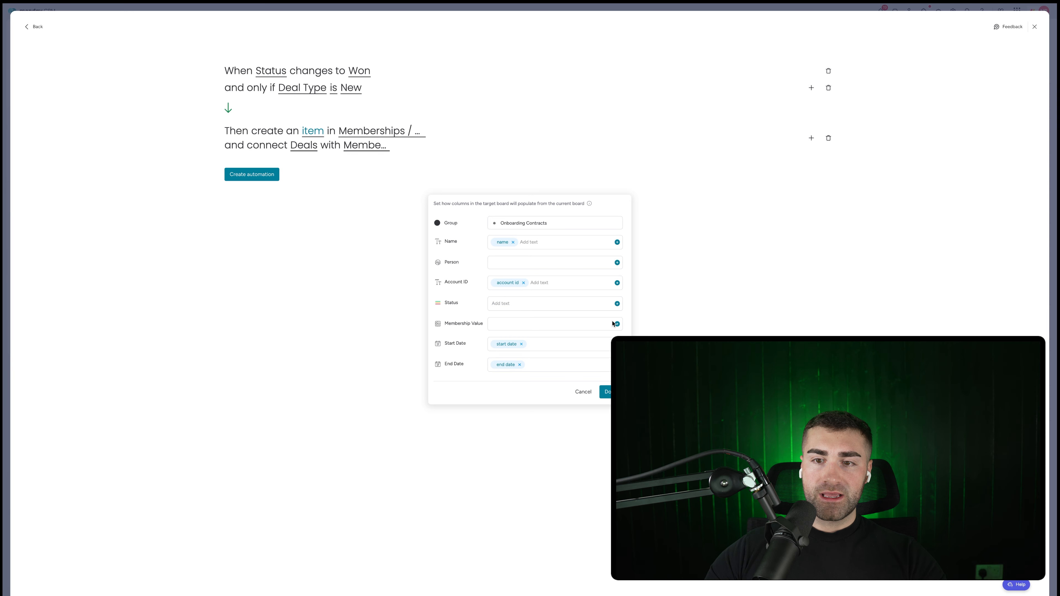
{"action": "left_click", "coordinate": [616, 324]}
{"action": "left_click", "coordinate": [516, 349]}
{"action": "left_click", "coordinate": [605, 392]}
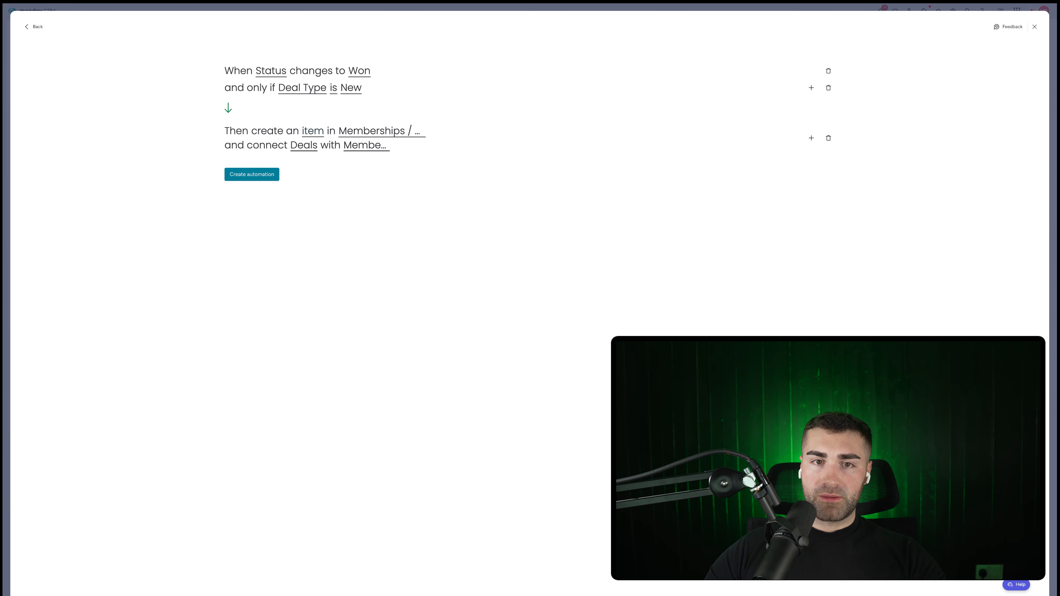
{"action": "left_click", "coordinate": [255, 175]}
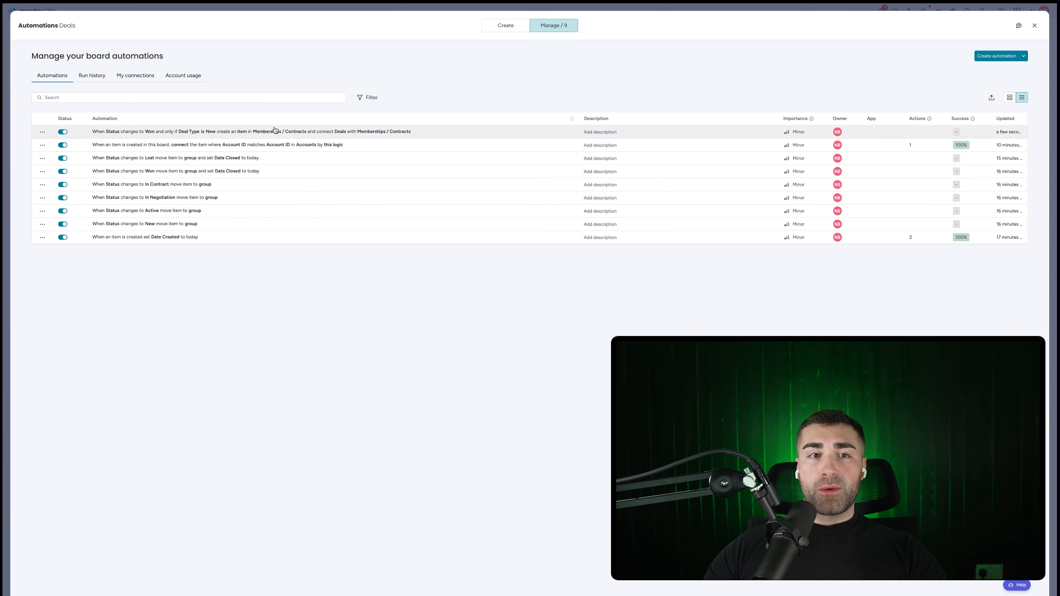
Step: Duplicate the Won automation for new deals and change the copy's Deal Type condition to Renewing
{"action": "left_click", "coordinate": [43, 131]}
{"action": "left_click", "coordinate": [59, 168]}
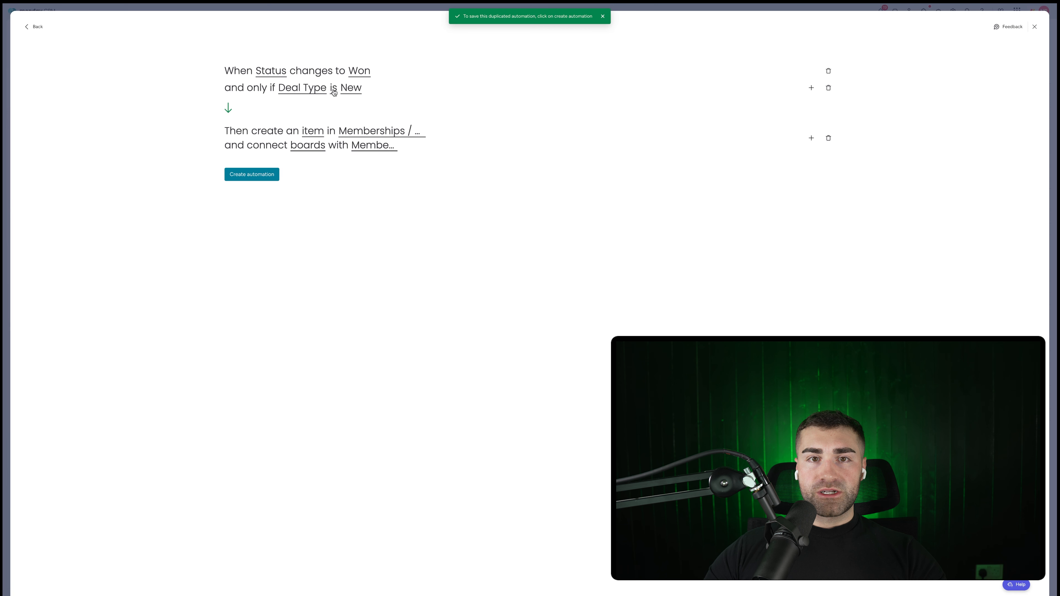
{"action": "left_click", "coordinate": [348, 91]}
{"action": "left_click", "coordinate": [360, 113]}
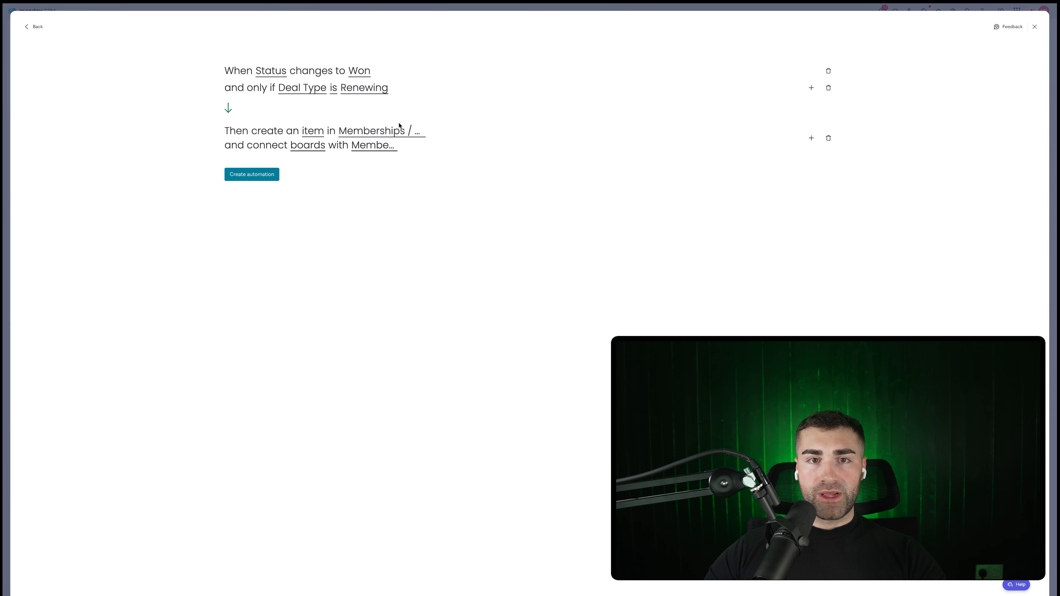
Step: Map the copy's created item to the Active Contracts group with status Active, create the automation and leave the automations
{"action": "left_click", "coordinate": [312, 134]}
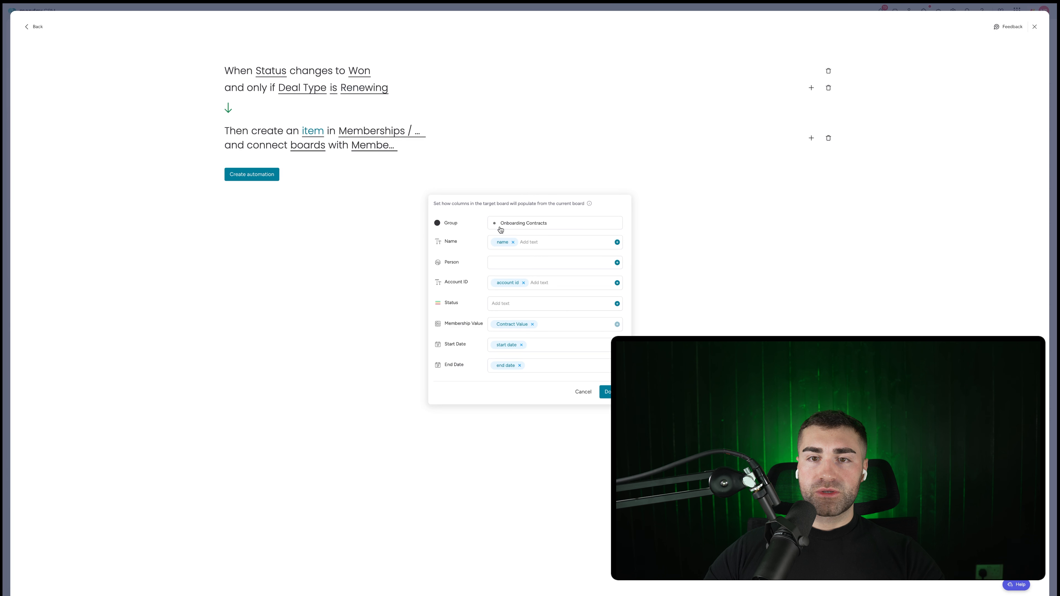
{"action": "left_click", "coordinate": [511, 224]}
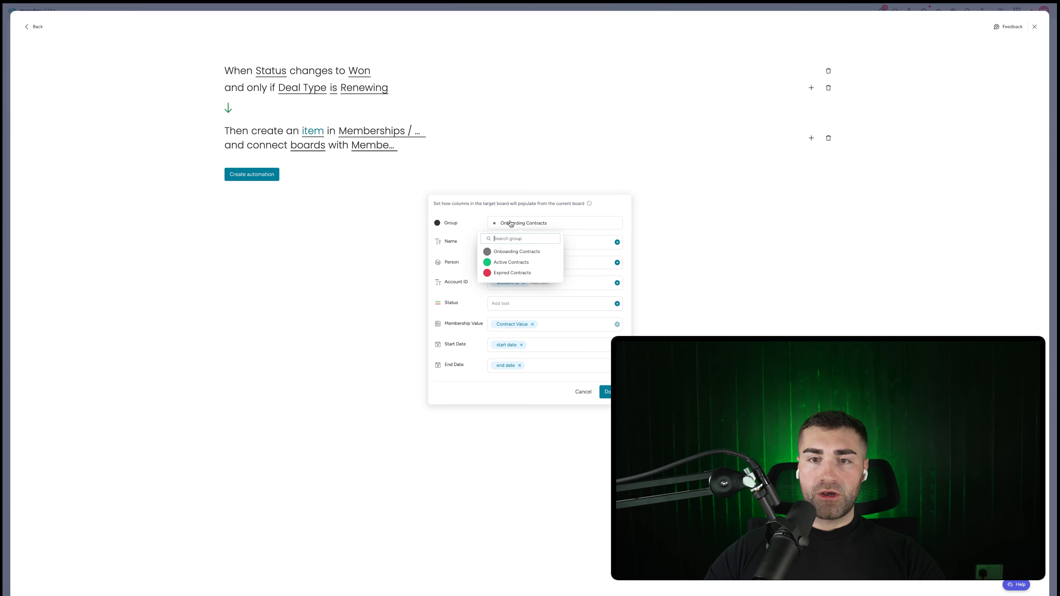
{"action": "left_click", "coordinate": [504, 263]}
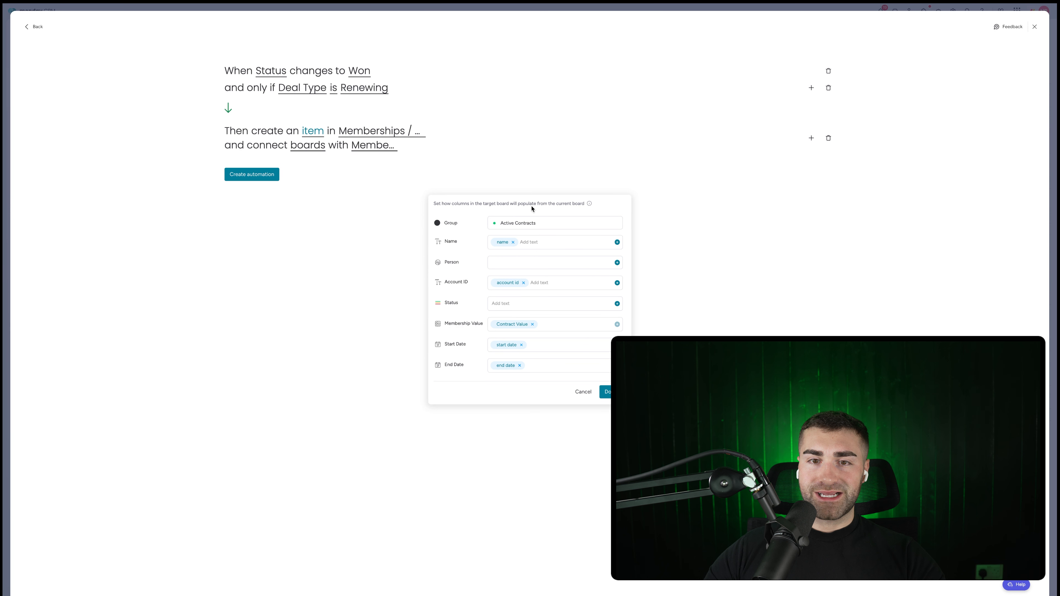
{"action": "left_click", "coordinate": [500, 301]}
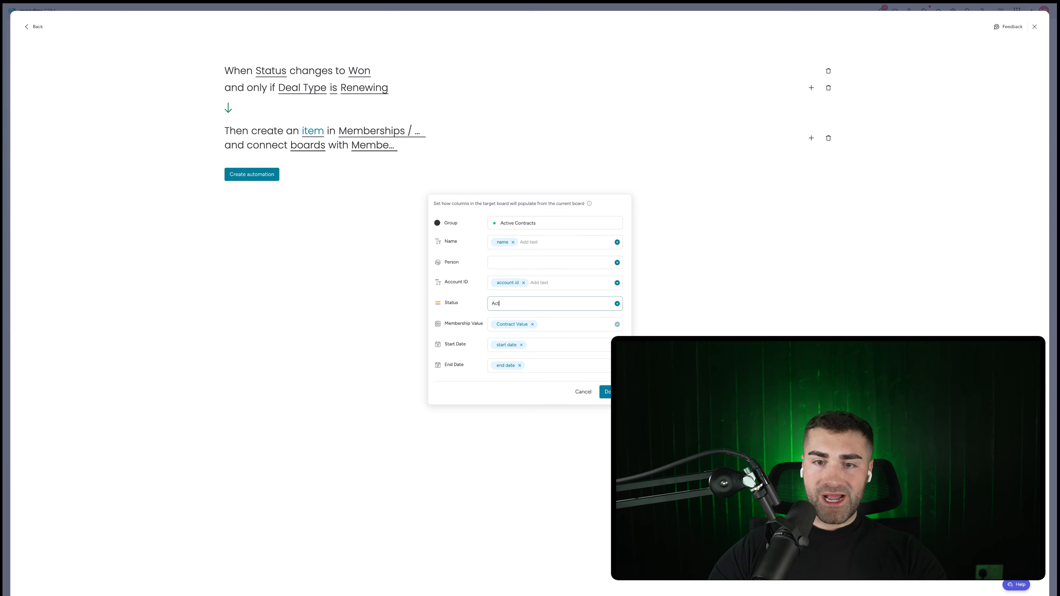
{"action": "left_click", "coordinate": [608, 396]}
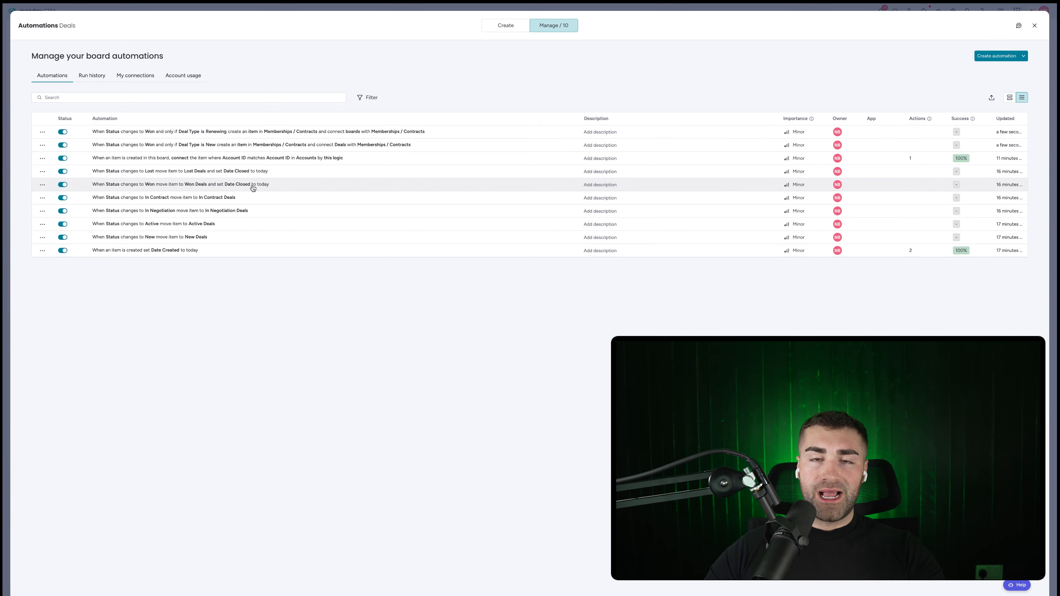
{"action": "key", "text": "Escape"}
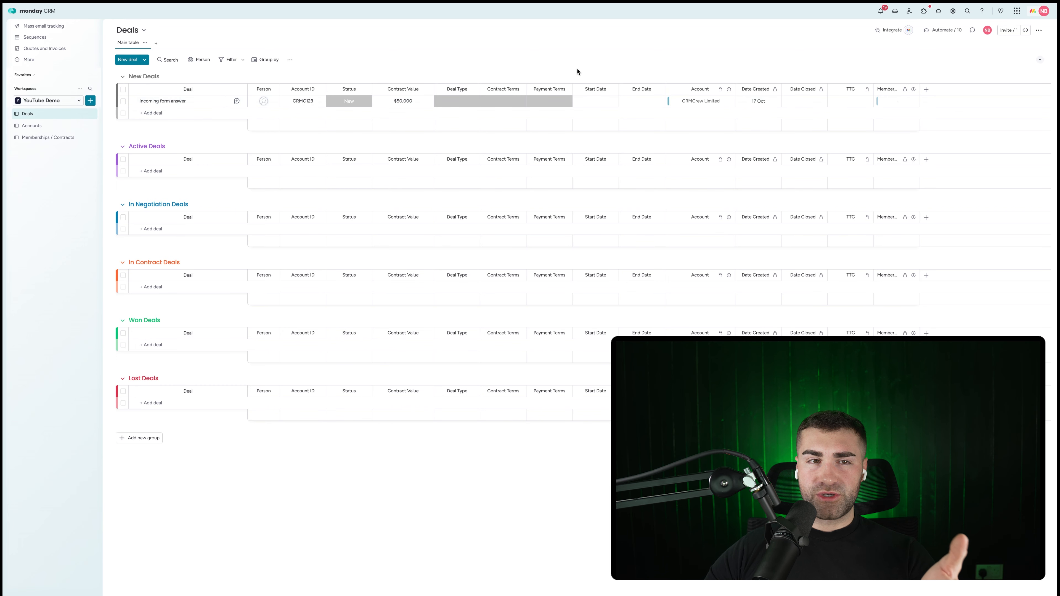
Step: Set the Incoming form answer deal's Deal Type to New and Status to Won, and dismiss the app suggestion
{"action": "left_click", "coordinate": [349, 103]}
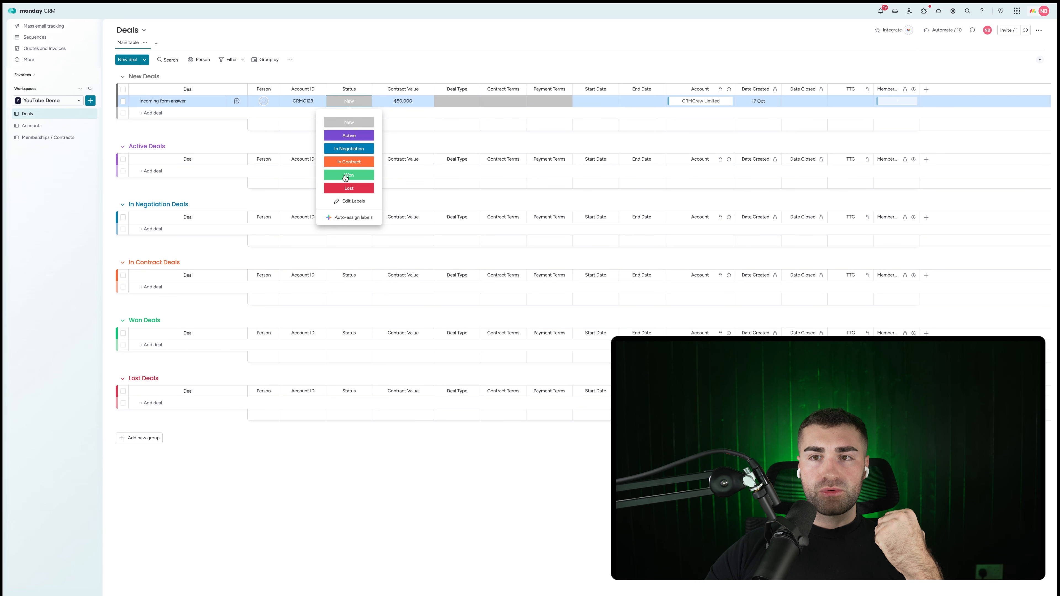
{"action": "left_click", "coordinate": [476, 101]}
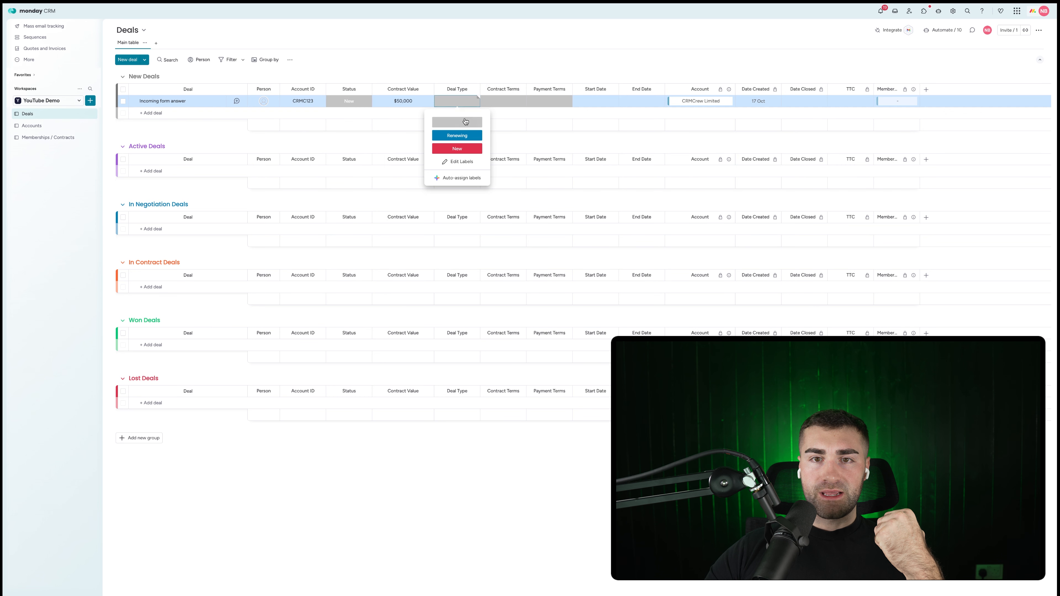
{"action": "left_click", "coordinate": [457, 148]}
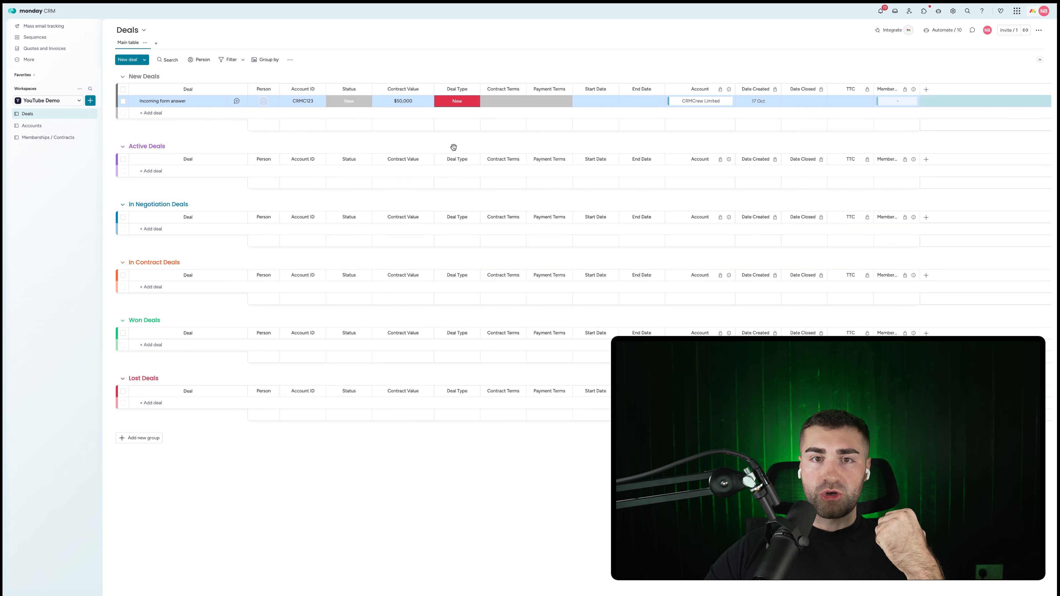
{"action": "left_click", "coordinate": [353, 103]}
{"action": "left_click", "coordinate": [352, 177]}
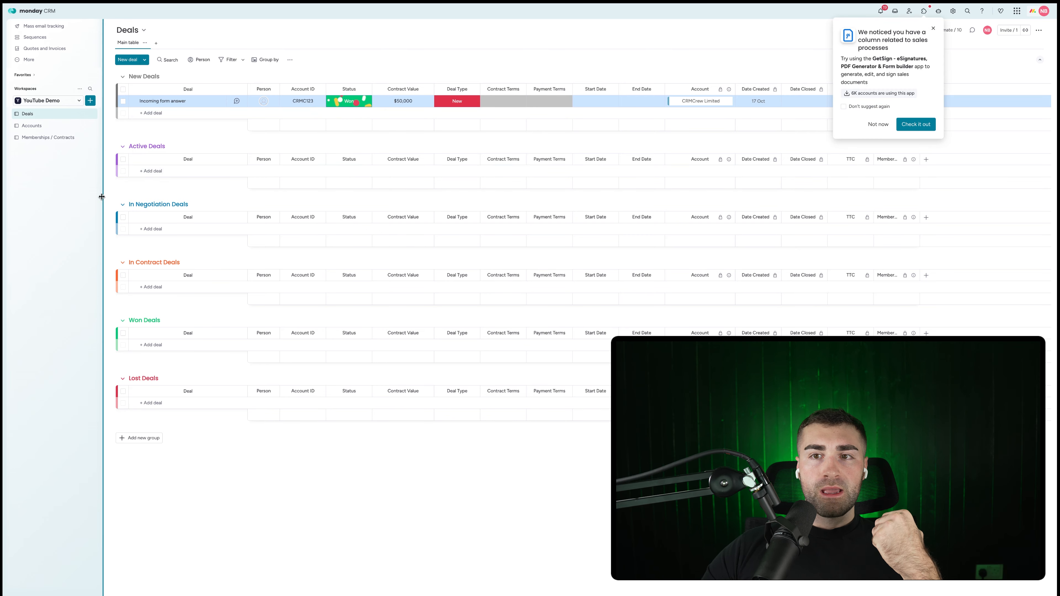
{"action": "left_click", "coordinate": [870, 128]}
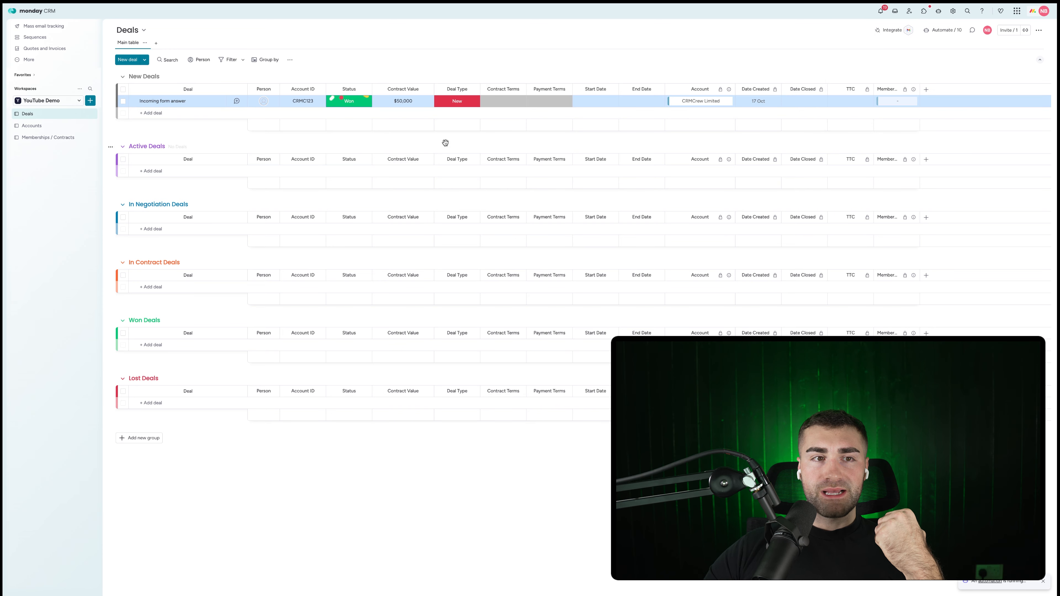
Step: On the Memberships / Contracts board, delete the sample contracts Item 1 to Item 5 and dismiss the deletion notice
{"action": "left_click", "coordinate": [49, 138]}
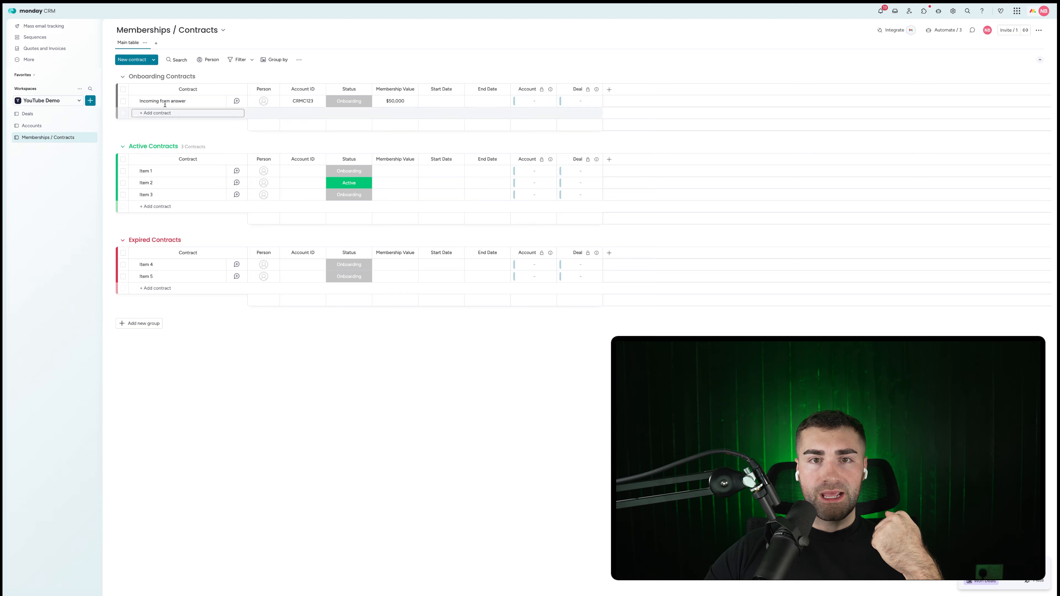
{"action": "left_click", "coordinate": [123, 171]}
{"action": "left_click", "coordinate": [123, 183]}
{"action": "left_click", "coordinate": [123, 195]}
{"action": "left_click", "coordinate": [123, 265]}
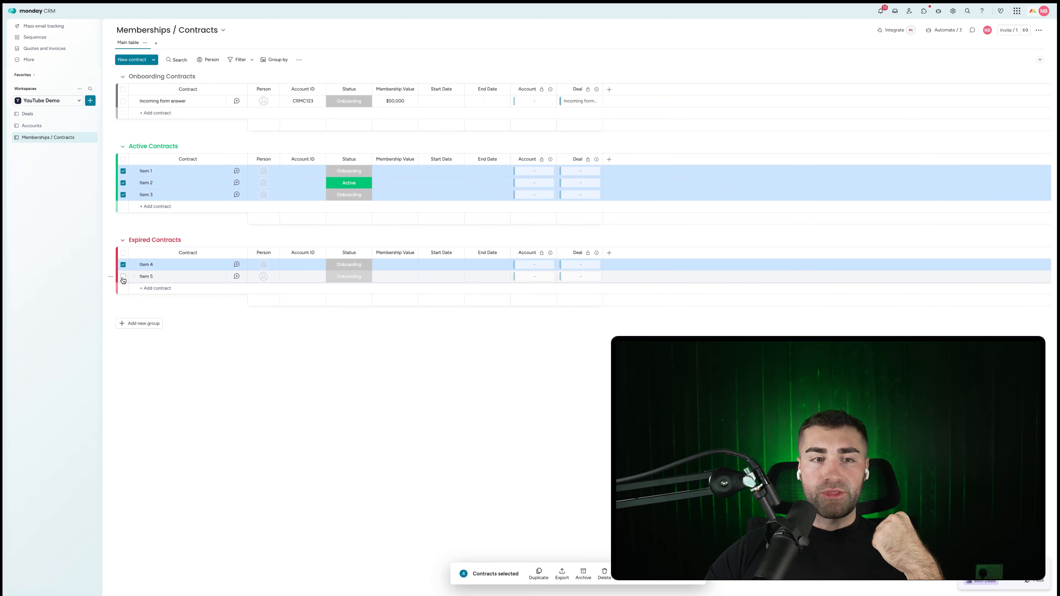
{"action": "left_click", "coordinate": [123, 277]}
{"action": "left_click", "coordinate": [605, 579]}
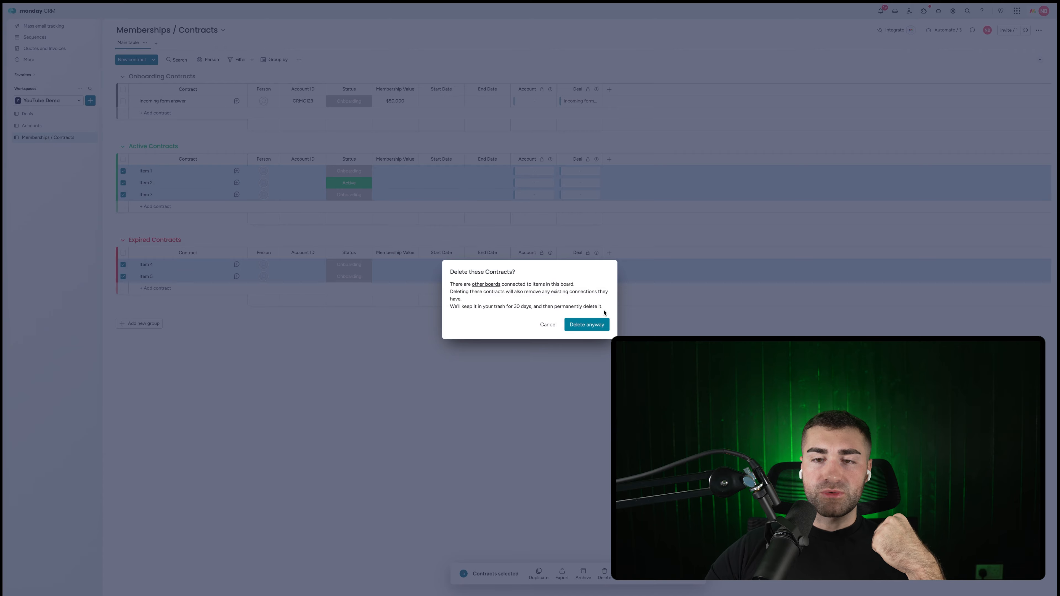
{"action": "left_click", "coordinate": [592, 324]}
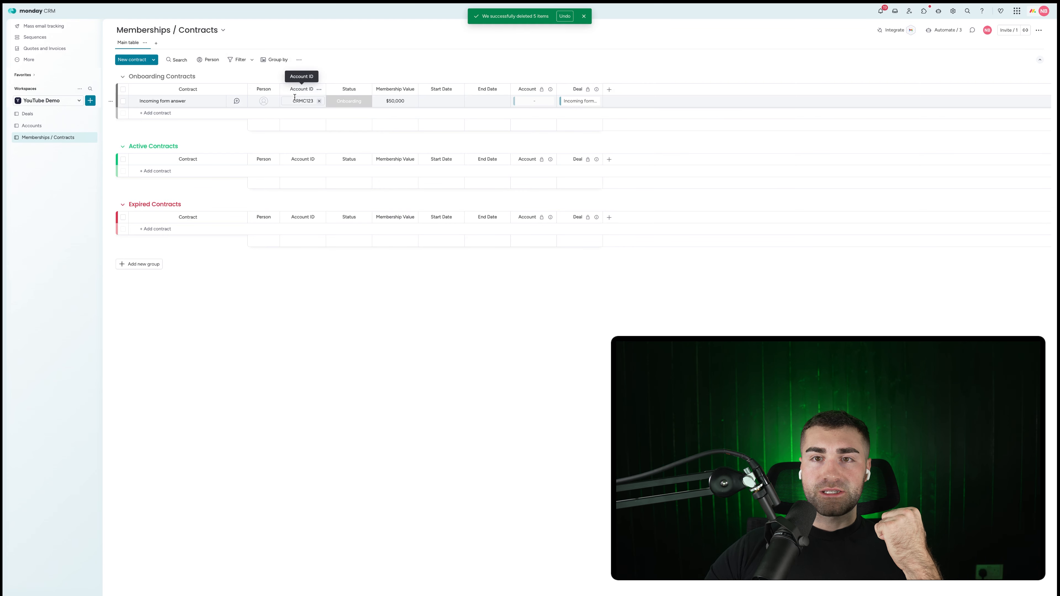
{"action": "left_click", "coordinate": [582, 17]}
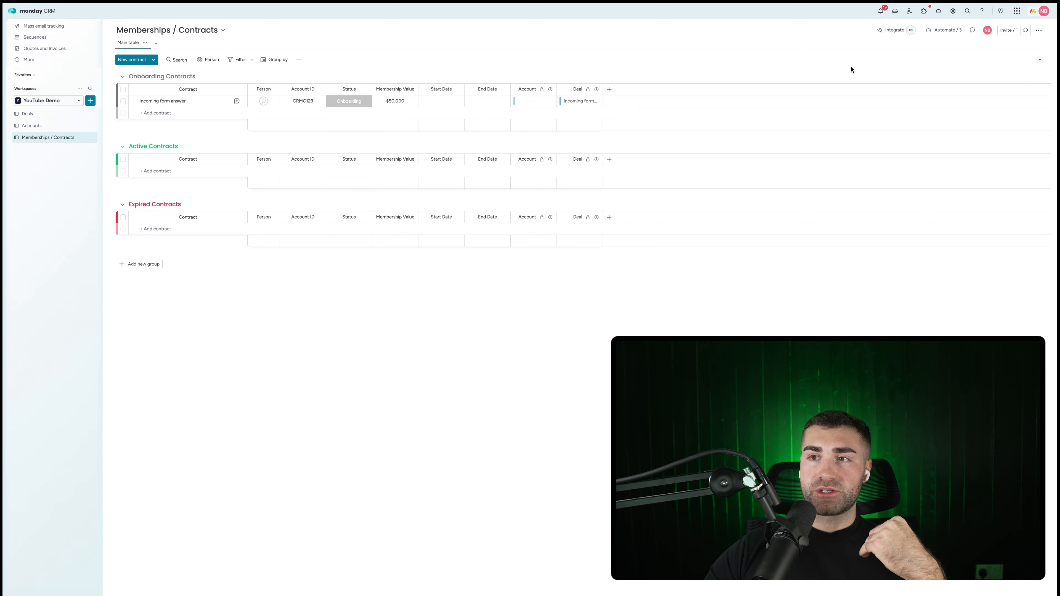
Step: Search the board's automation templates for "where item" and use the one connecting a newly created item by matching columns in another board
{"action": "left_click", "coordinate": [935, 31]}
{"action": "left_click", "coordinate": [497, 27]}
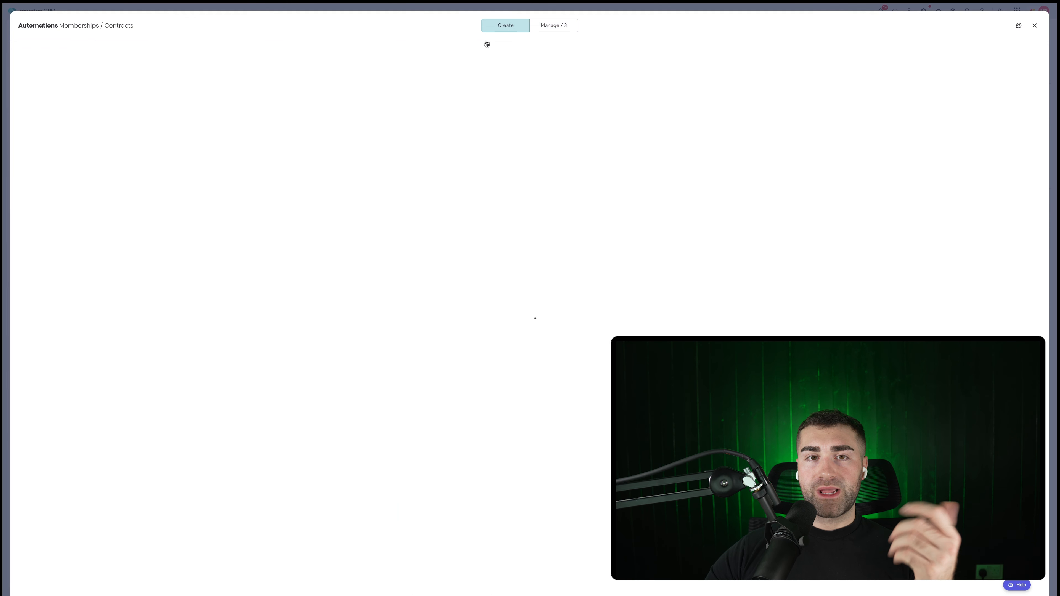
{"action": "left_click", "coordinate": [286, 55]}
{"action": "type", "text": "item cre"}
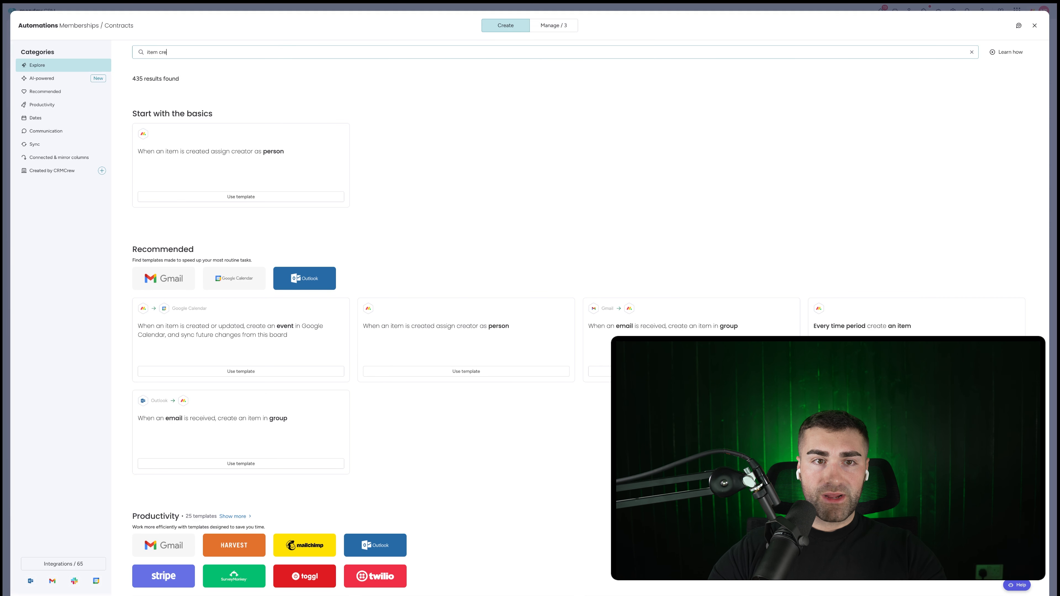
{"action": "type", "text": "ated and only"}
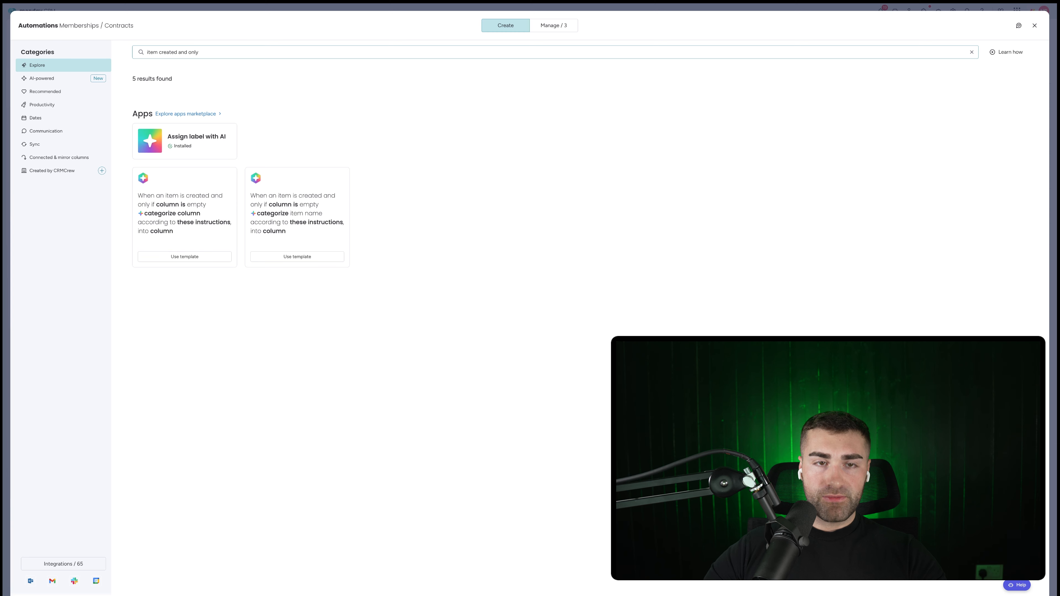
{"action": "type", "text": " when"}
{"action": "key", "text": "super+BackSpace"}
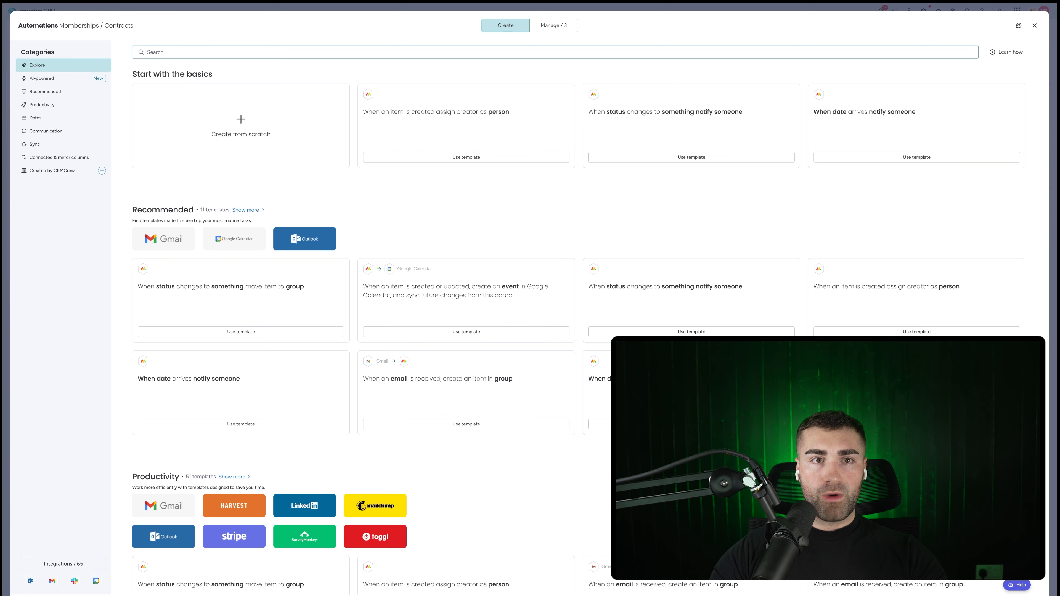
{"action": "type", "text": "when item created"}
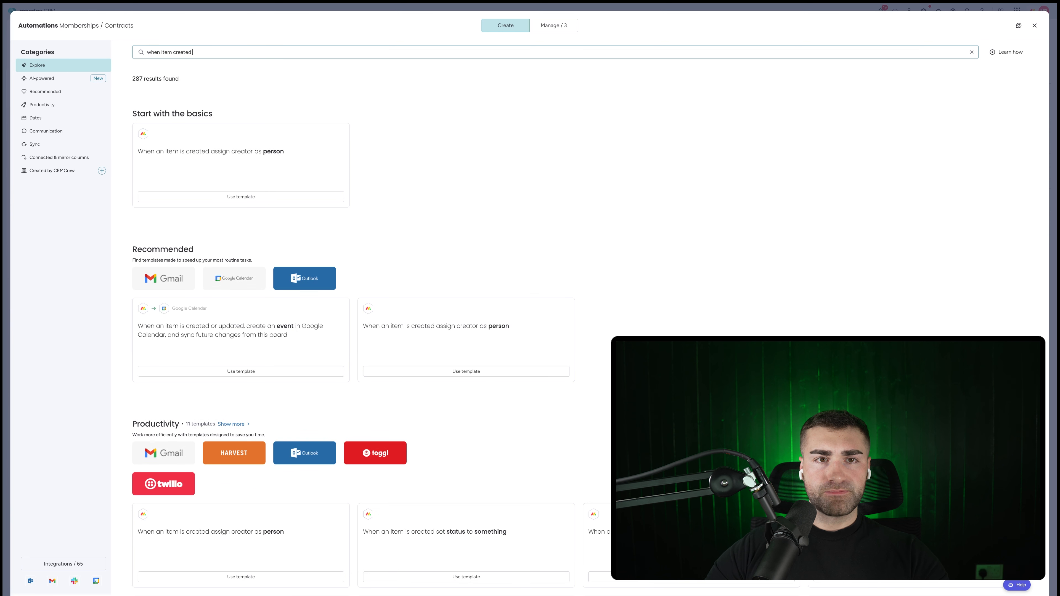
{"action": "type", "text": " and"}
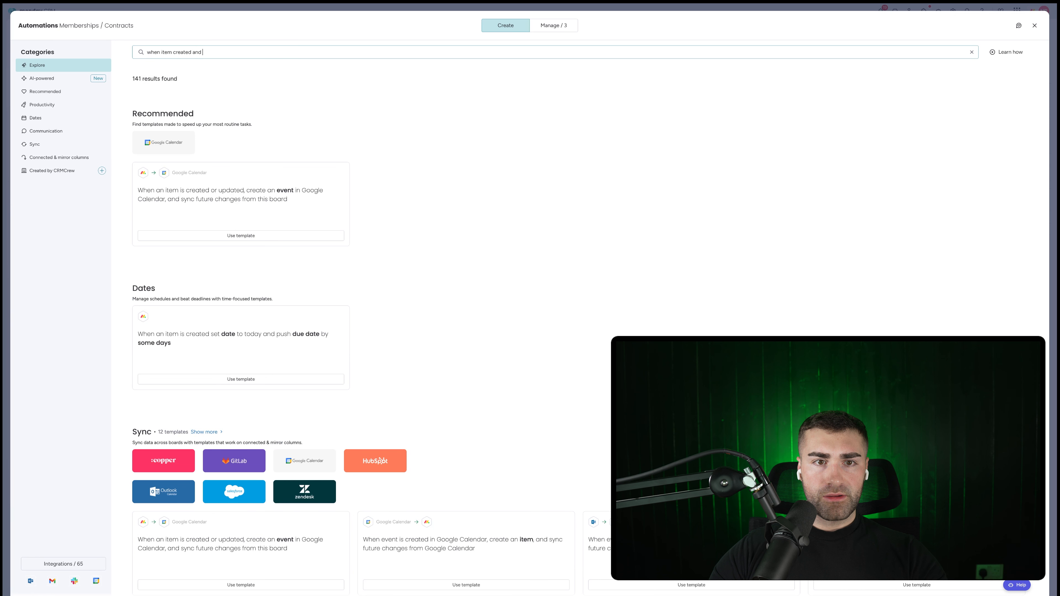
{"action": "key", "text": "super+BackSpace"}
{"action": "type", "text": "w"}
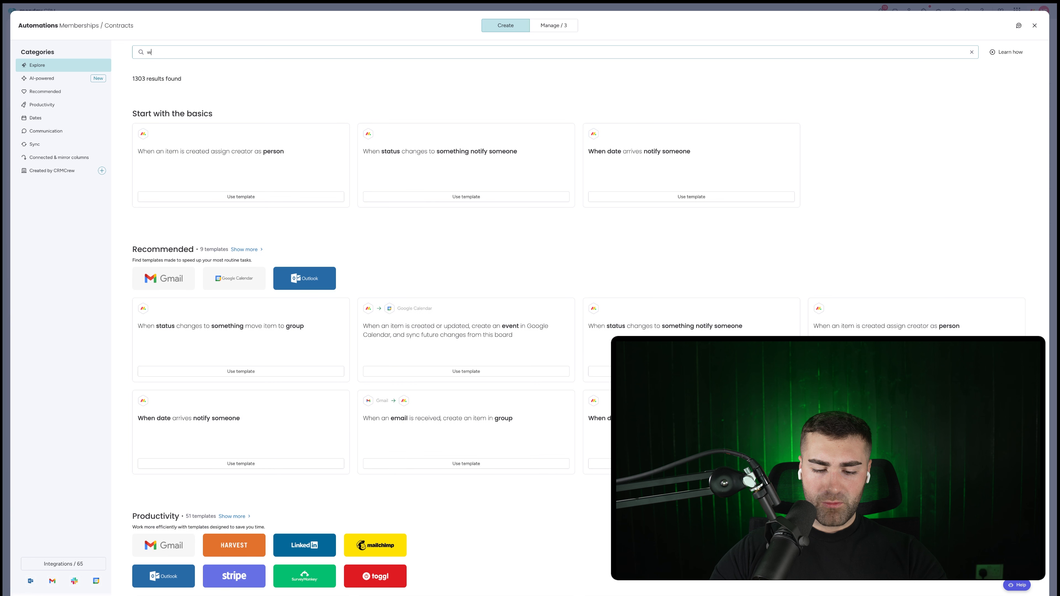
{"action": "type", "text": "here item"}
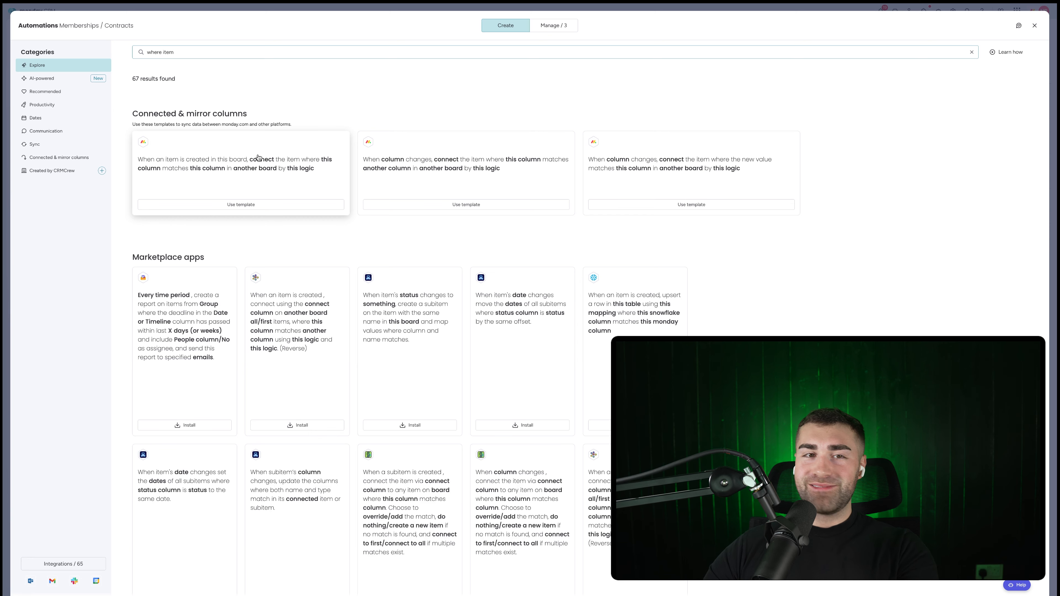
{"action": "left_click", "coordinate": [226, 161]}
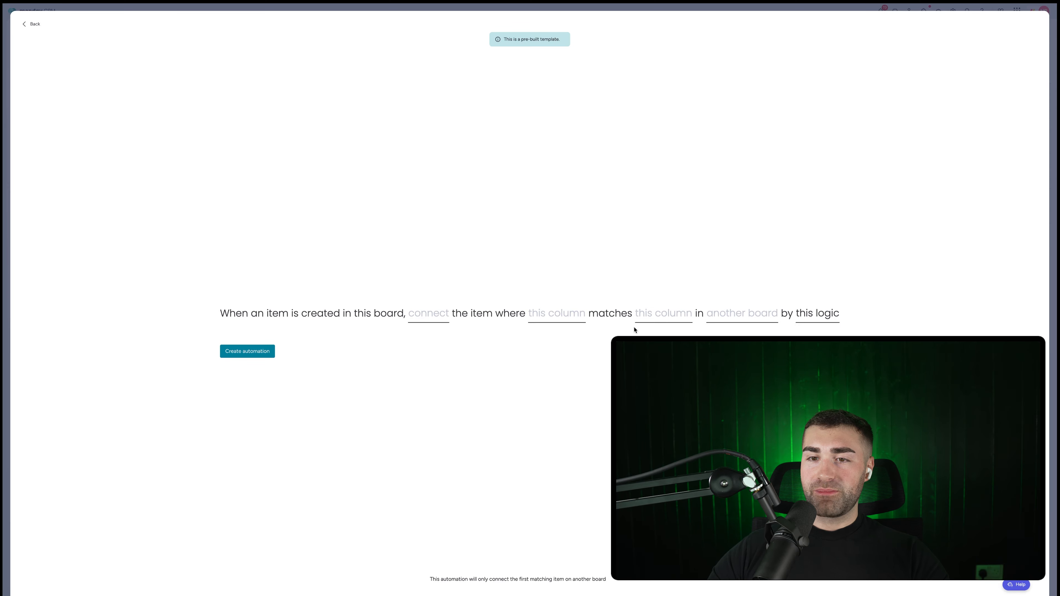
Step: Match this board's Account ID to Account ID in Accounts, choose the connect column, create the automation and leave the automations
{"action": "left_click", "coordinate": [756, 315]}
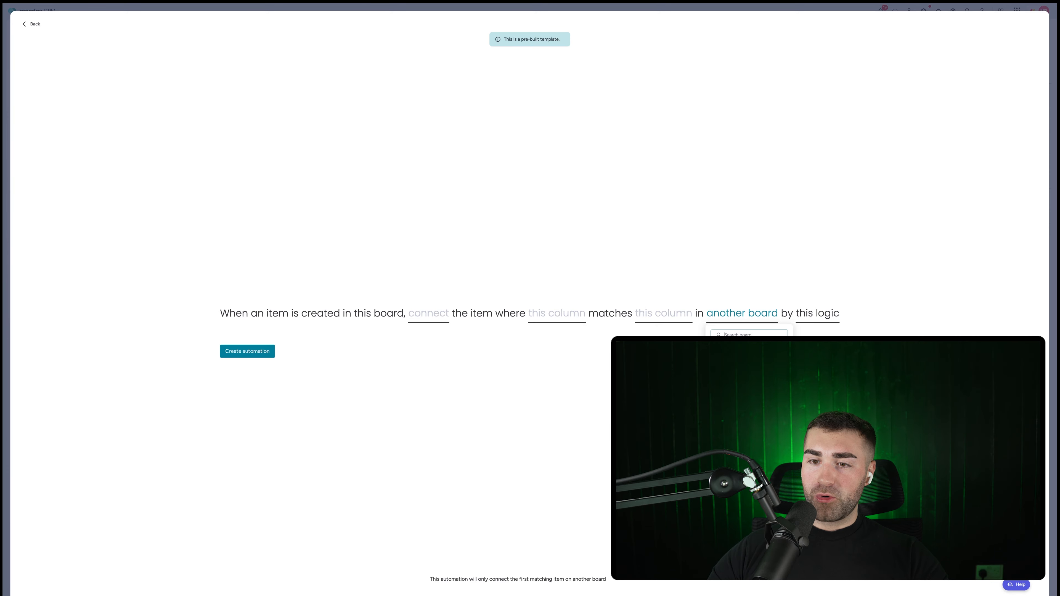
{"action": "type", "text": "accounts"}
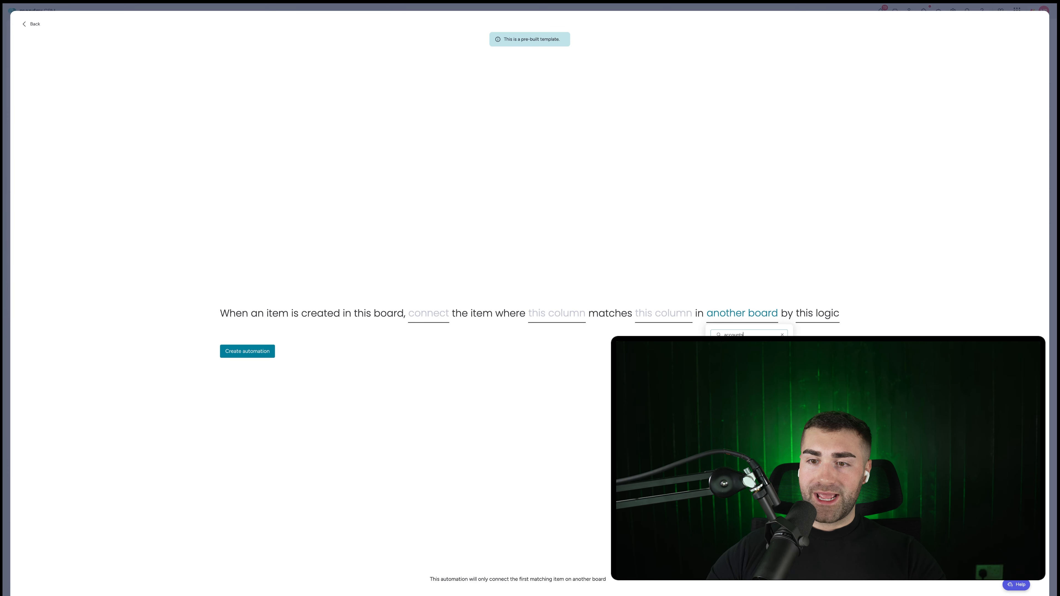
{"action": "left_click", "coordinate": [735, 350]}
{"action": "left_click", "coordinate": [662, 318]}
{"action": "left_click", "coordinate": [668, 366]}
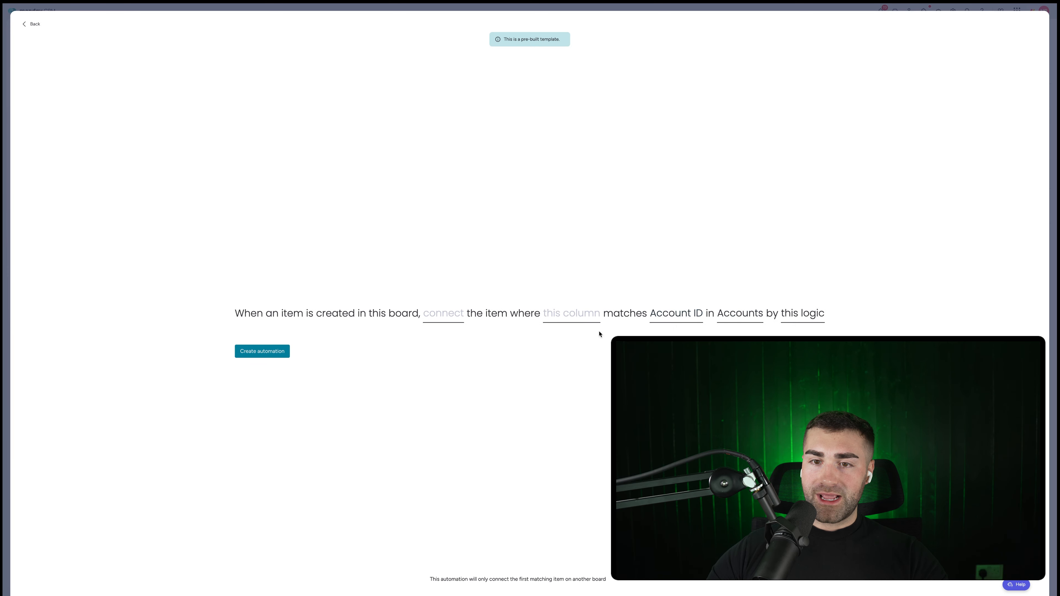
{"action": "left_click", "coordinate": [558, 317]}
{"action": "left_click", "coordinate": [568, 366]}
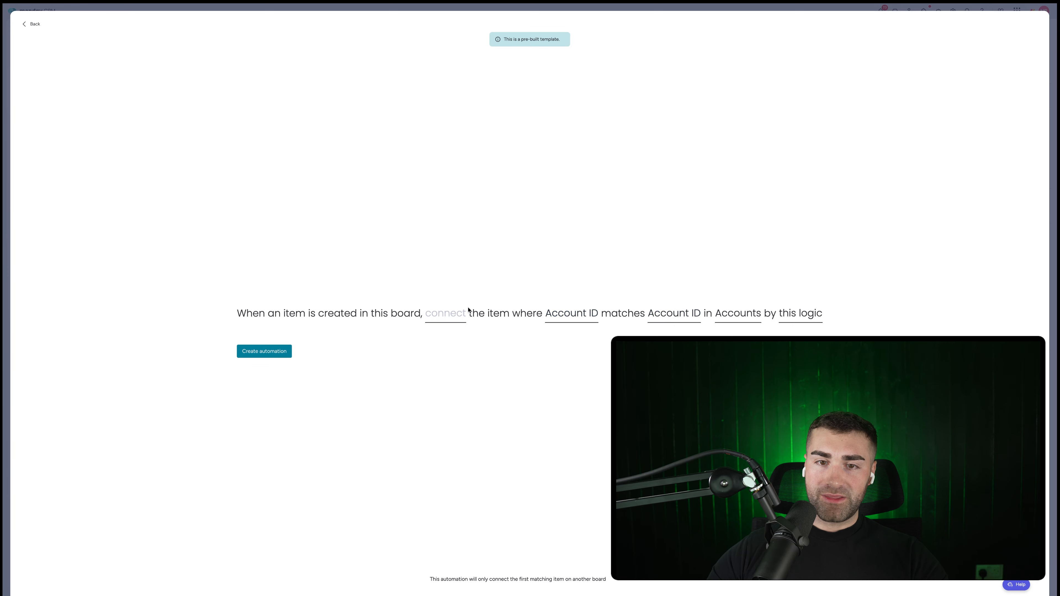
{"action": "left_click", "coordinate": [434, 313]}
{"action": "left_click", "coordinate": [442, 342]}
{"action": "left_click", "coordinate": [263, 352]}
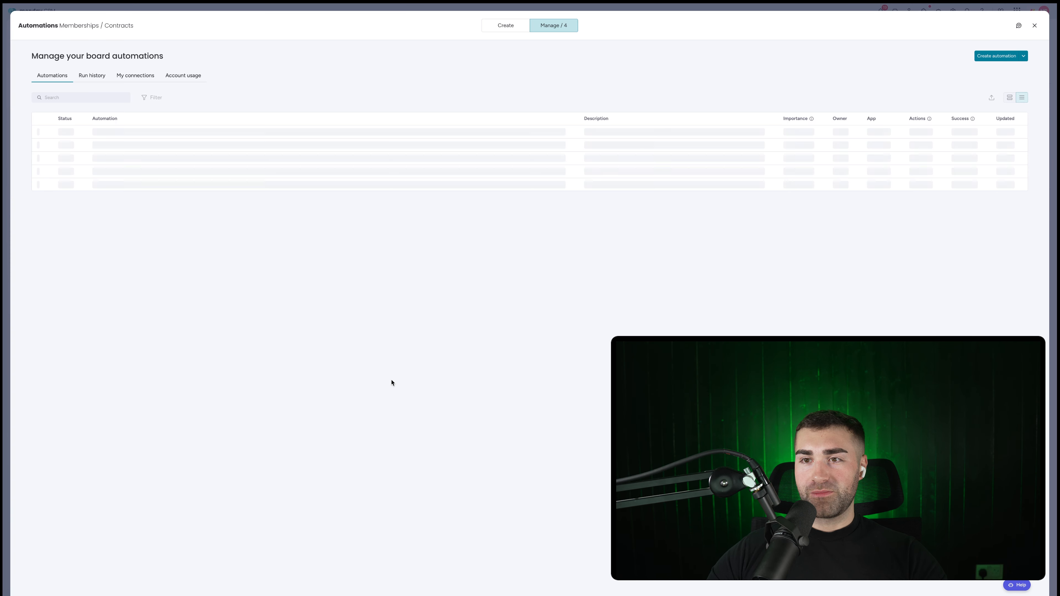
{"action": "left_click", "coordinate": [1034, 26]}
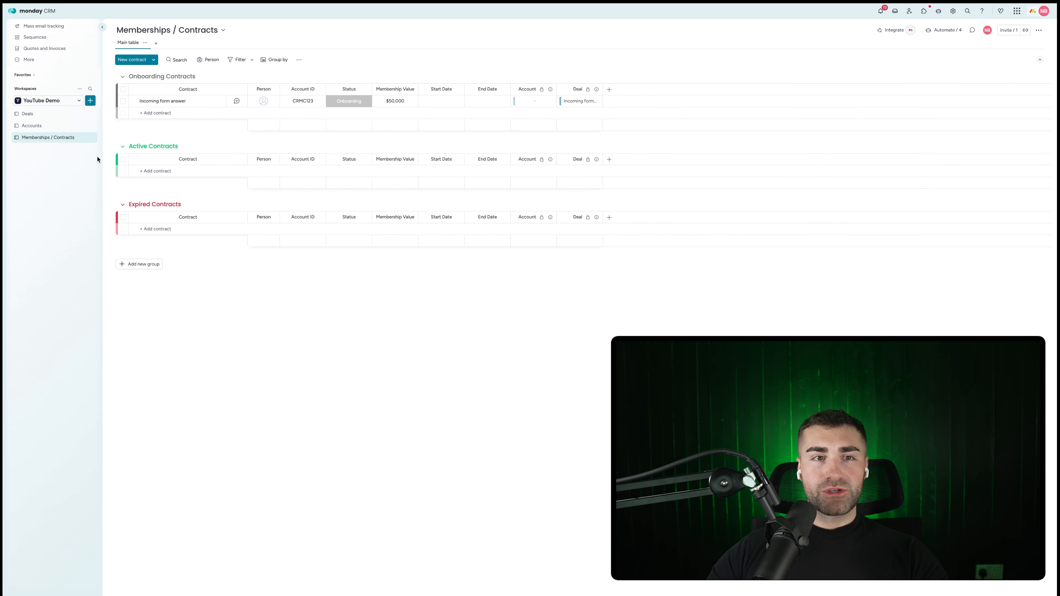
Step: Delete the Incoming form answer contract, and reset the Incoming form answer deal's Status to New on the Deals board
{"action": "left_click", "coordinate": [123, 100]}
{"action": "left_click", "coordinate": [627, 572]}
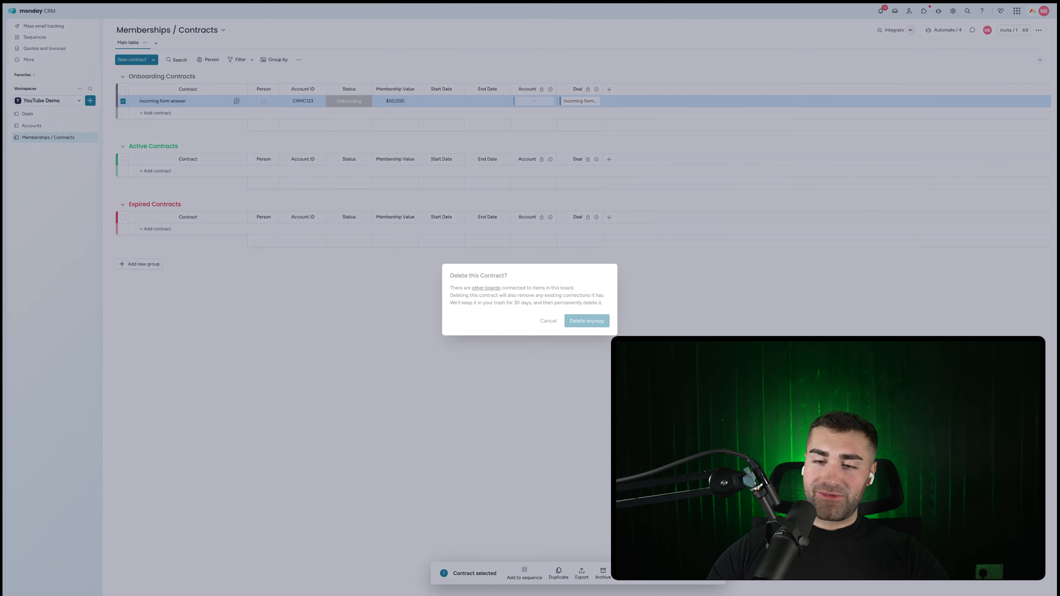
{"action": "left_click", "coordinate": [587, 321]}
{"action": "left_click", "coordinate": [34, 117]}
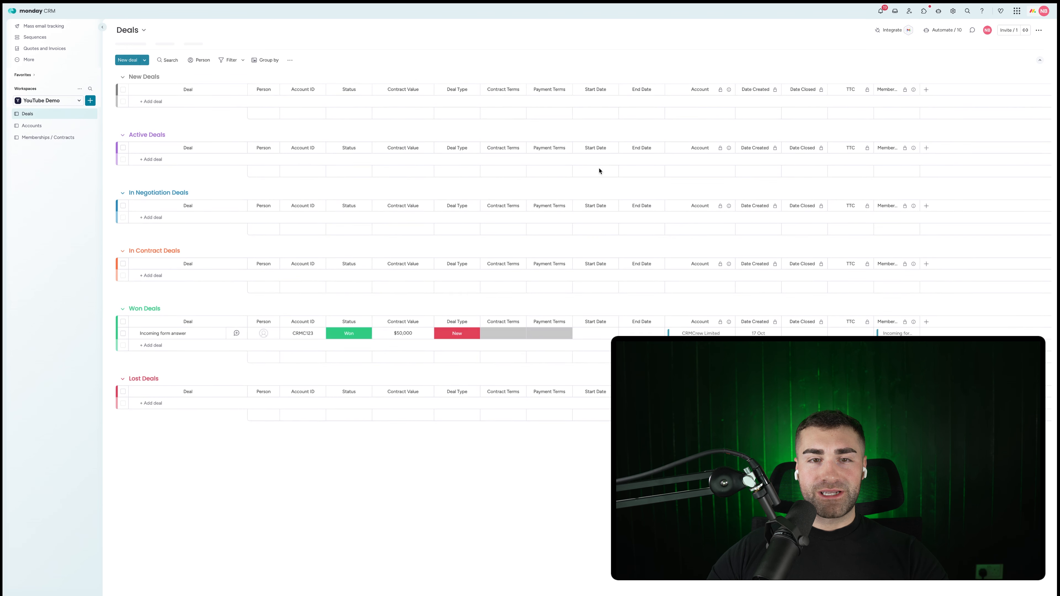
{"action": "left_click", "coordinate": [349, 333]}
{"action": "left_click", "coordinate": [349, 354]}
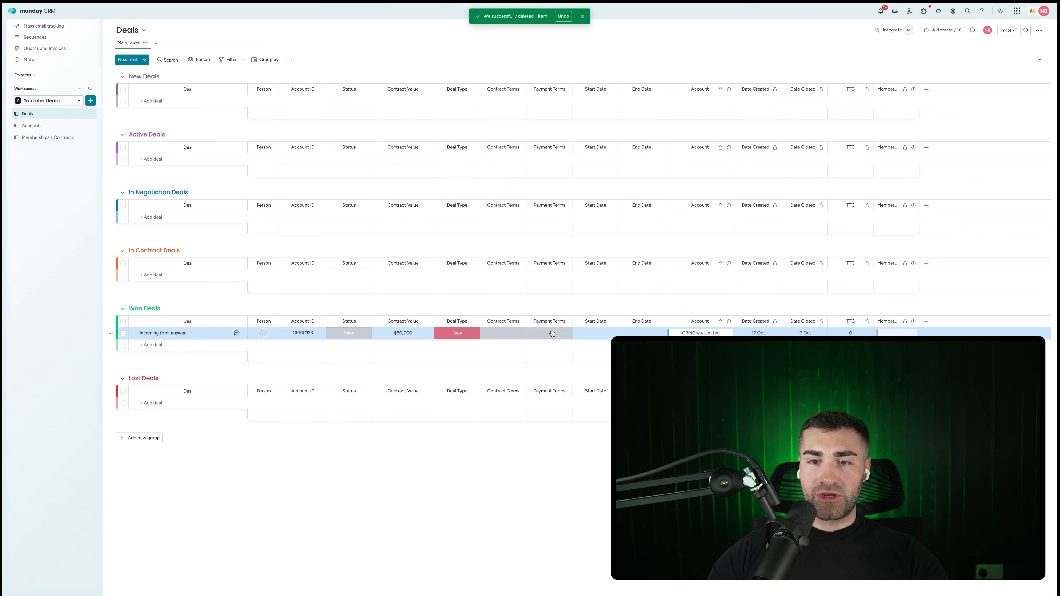
Step: Set the Incoming form answer deal's Start Date to 16 Oct and End Date to 16 Oct, 2026
{"action": "left_click", "coordinate": [595, 333]}
{"action": "left_click", "coordinate": [596, 420]}
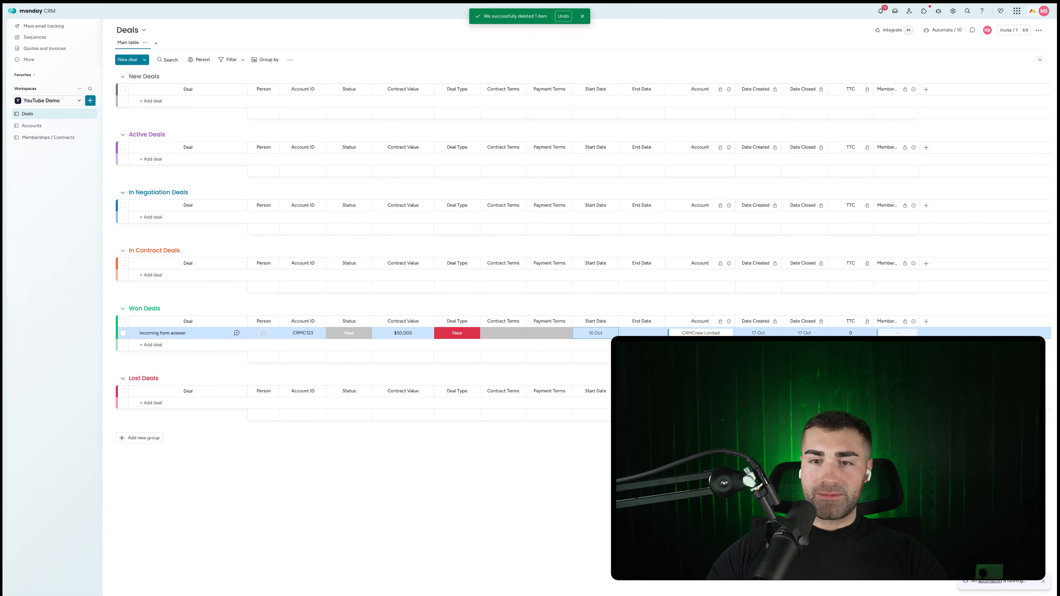
{"action": "left_click", "coordinate": [641, 100]}
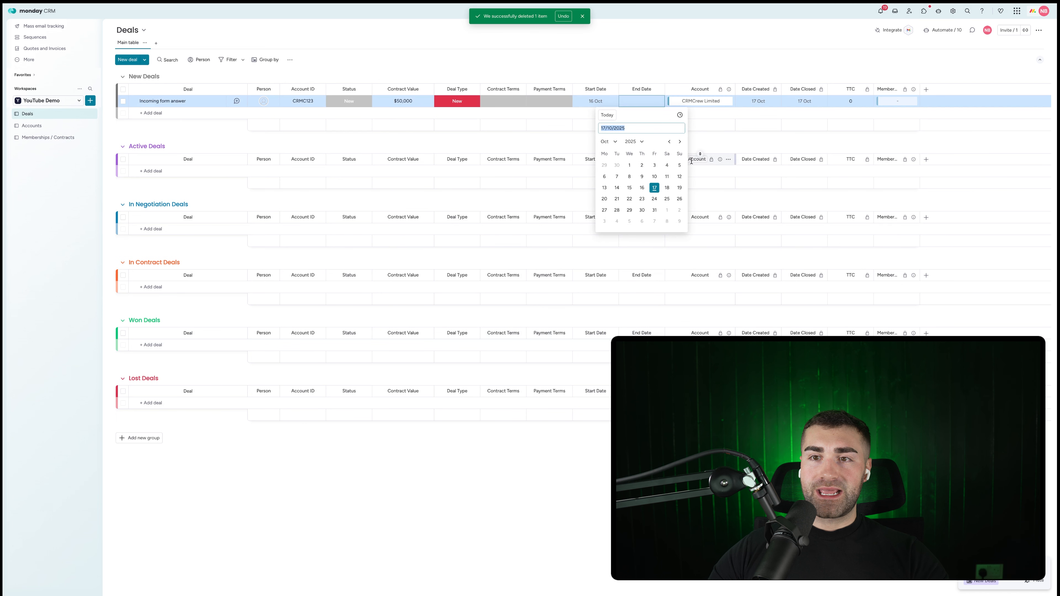
{"action": "left_click", "coordinate": [634, 142]}
{"action": "left_click", "coordinate": [643, 211]}
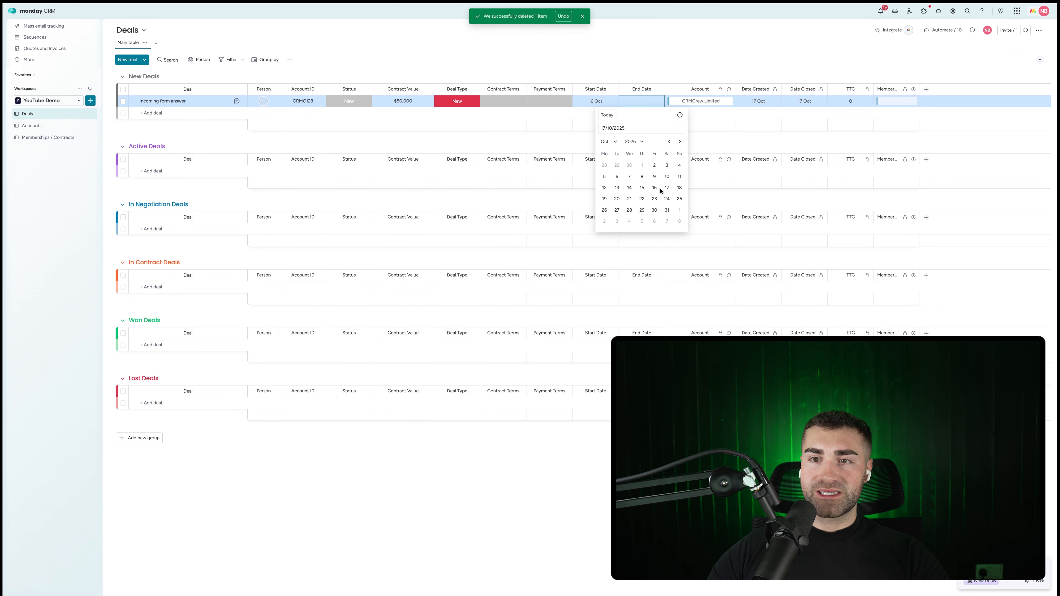
{"action": "left_click", "coordinate": [654, 188]}
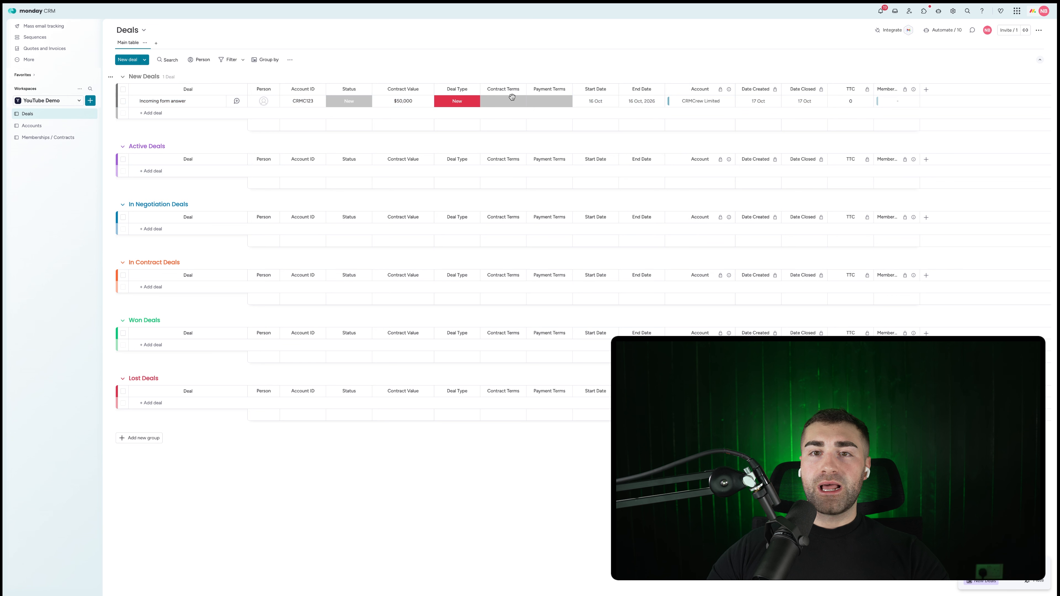
{"action": "left_click", "coordinate": [504, 106]}
{"action": "left_click", "coordinate": [504, 106]}
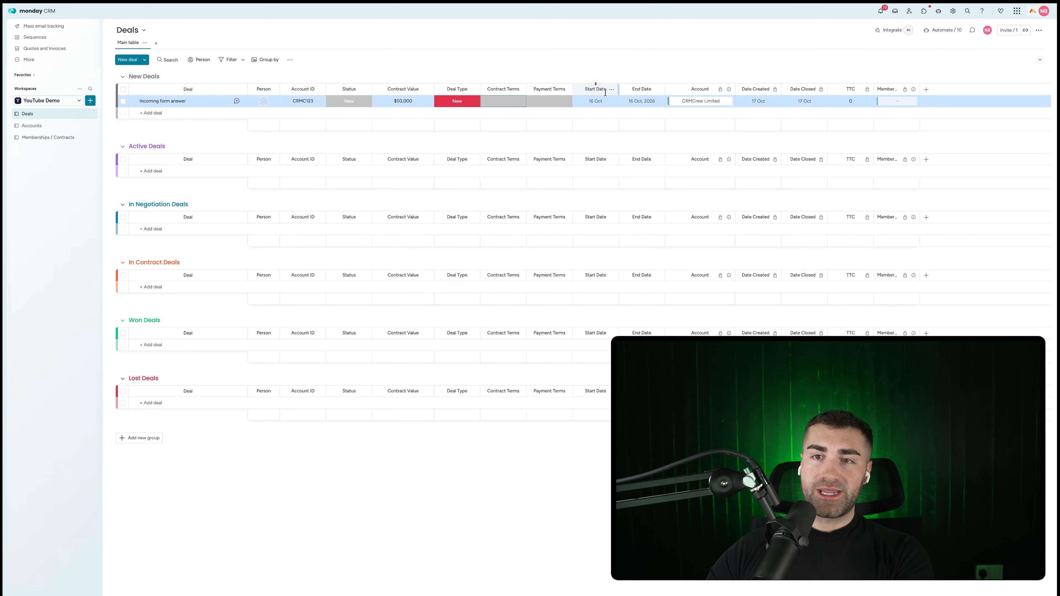
{"action": "left_click", "coordinate": [504, 101]}
{"action": "left_click", "coordinate": [579, 16]}
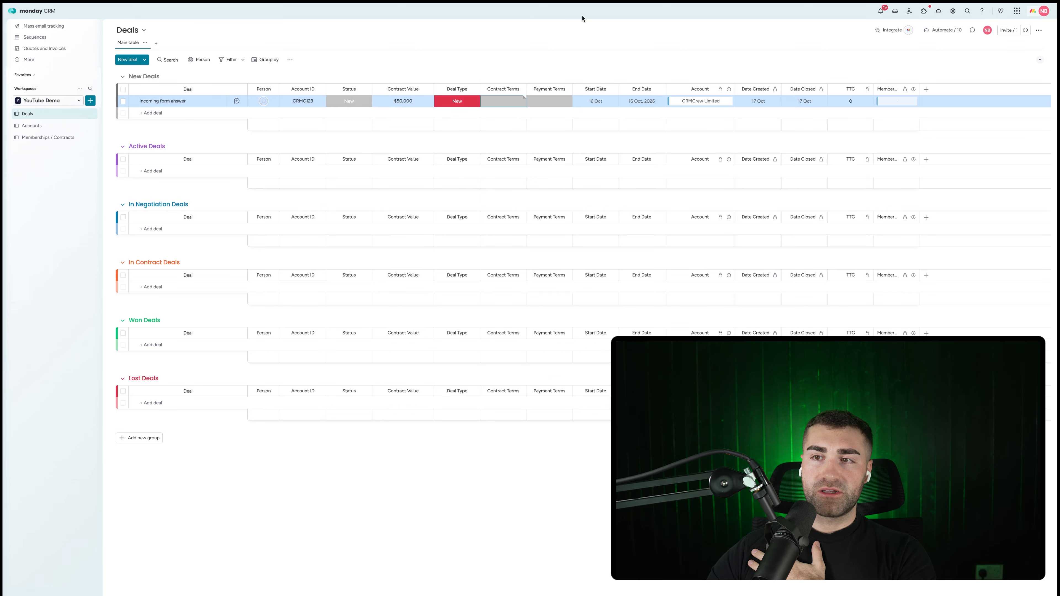
Step: Set the Incoming form answer deal to Won, and set its new contract's Status to Active on the Memberships / Contracts board
{"action": "left_click", "coordinate": [353, 104]}
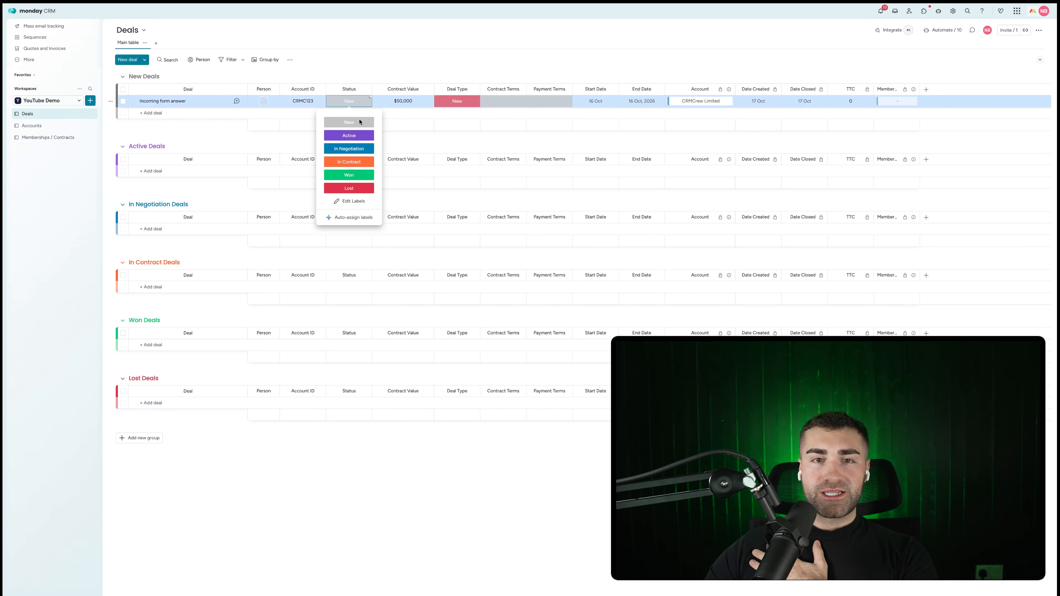
{"action": "left_click", "coordinate": [359, 180]}
{"action": "left_click", "coordinate": [42, 138]}
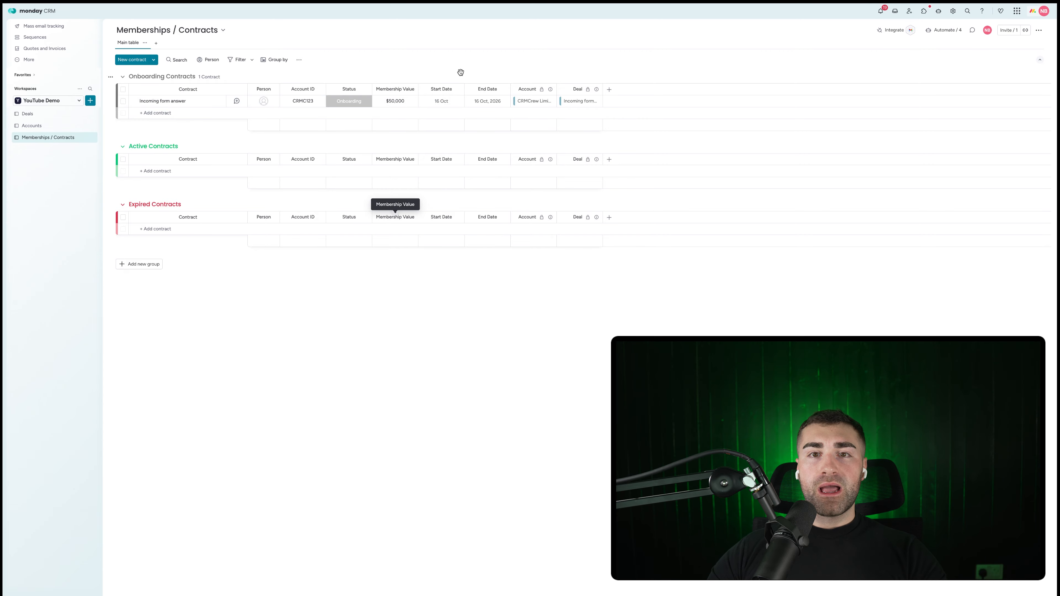
{"action": "left_click", "coordinate": [352, 101]}
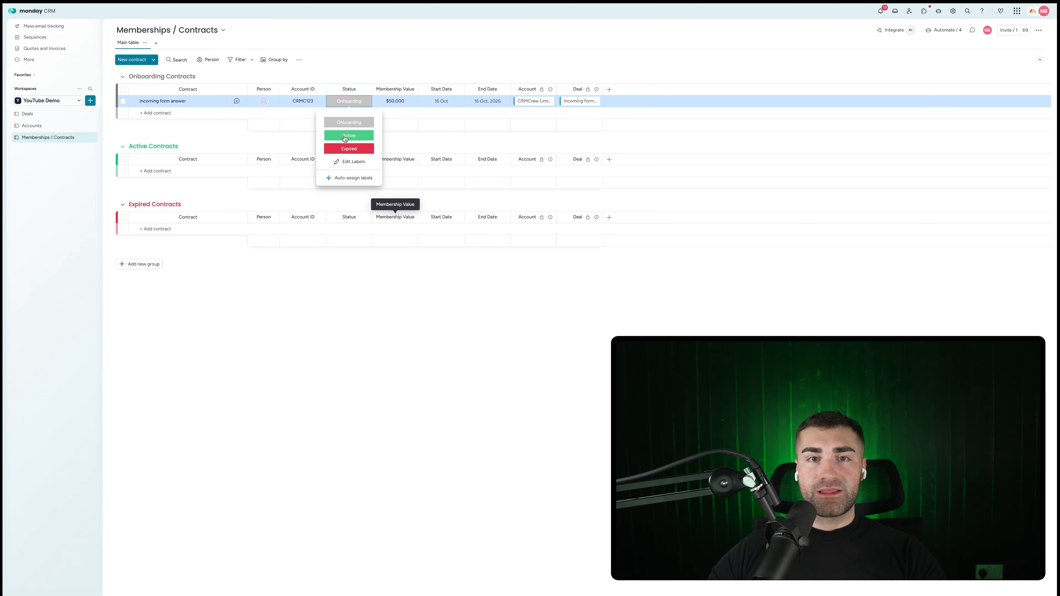
{"action": "left_click", "coordinate": [345, 138]}
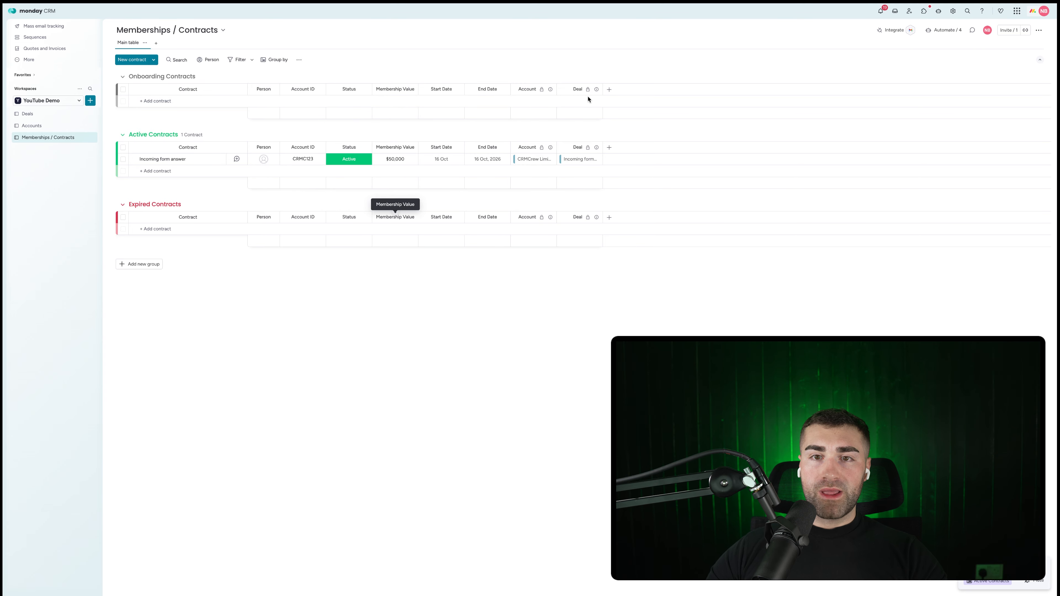
Step: Start a new automation on the Memberships / Contracts board, triggered when the End Date arrives
{"action": "left_click", "coordinate": [936, 33]}
{"action": "left_click", "coordinate": [998, 55]}
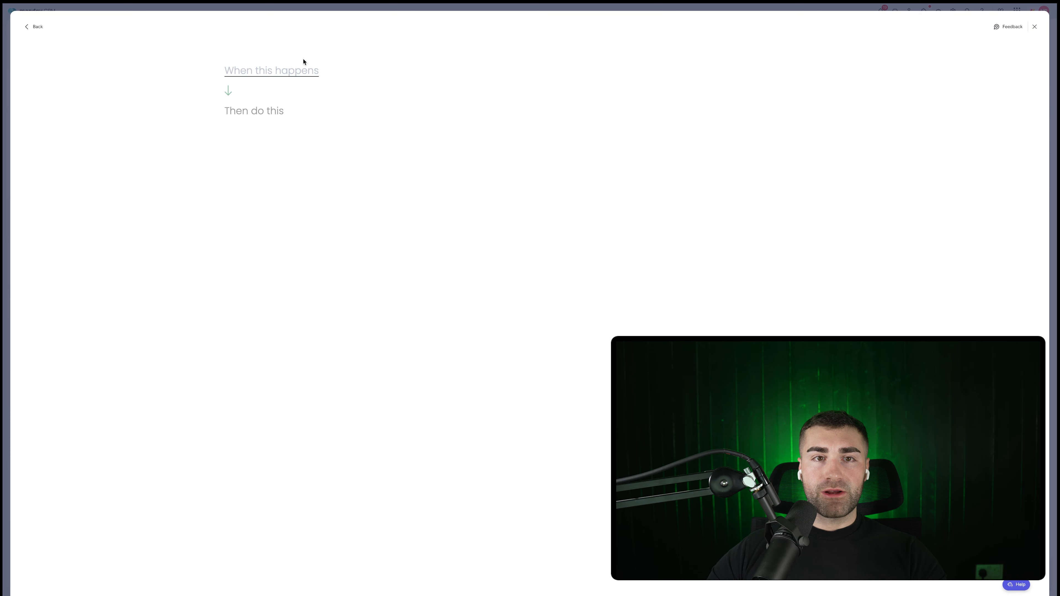
{"action": "left_click", "coordinate": [288, 68]}
{"action": "type", "text": "date"}
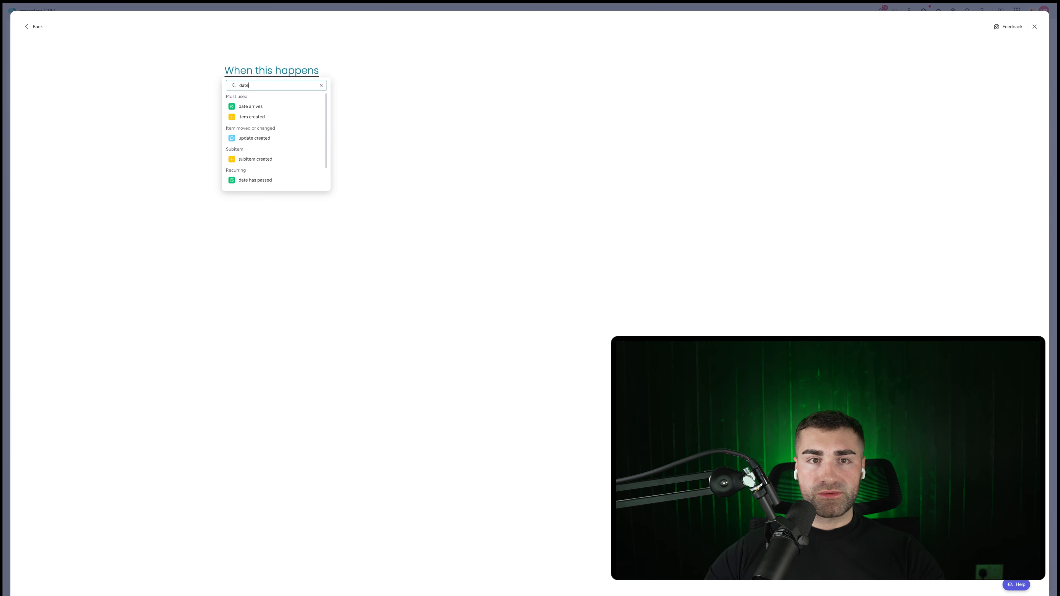
{"action": "left_click", "coordinate": [245, 105]}
{"action": "left_click", "coordinate": [247, 72]}
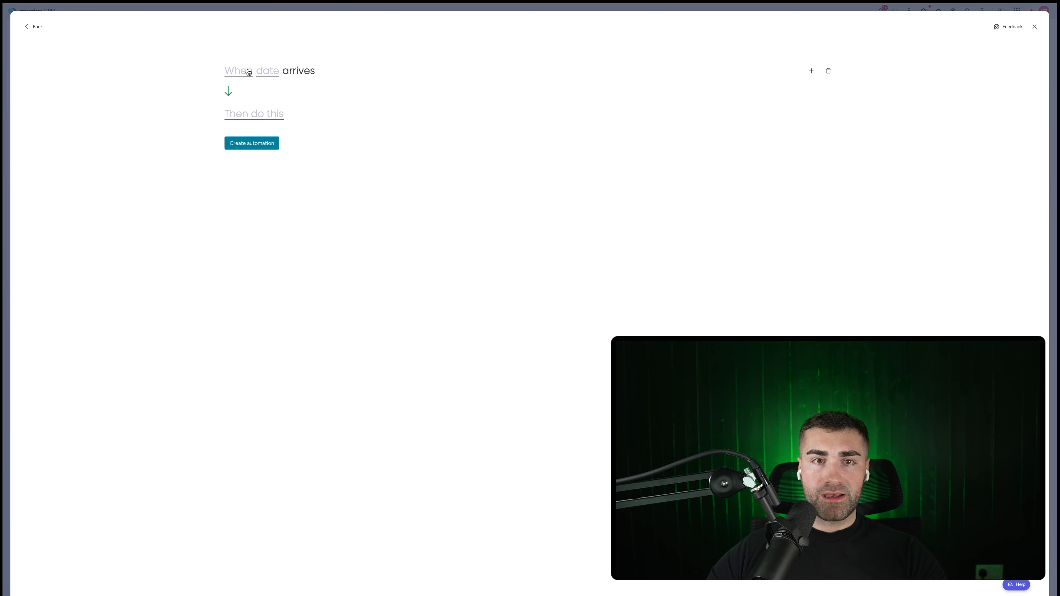
{"action": "left_click", "coordinate": [246, 72]}
{"action": "left_click", "coordinate": [257, 70]}
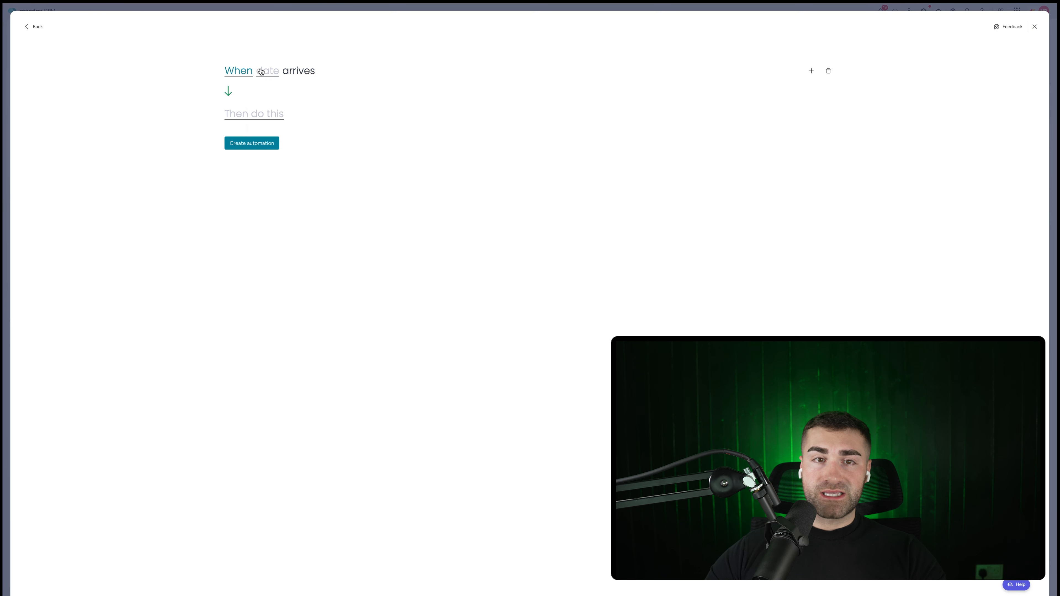
{"action": "left_click", "coordinate": [273, 109]}
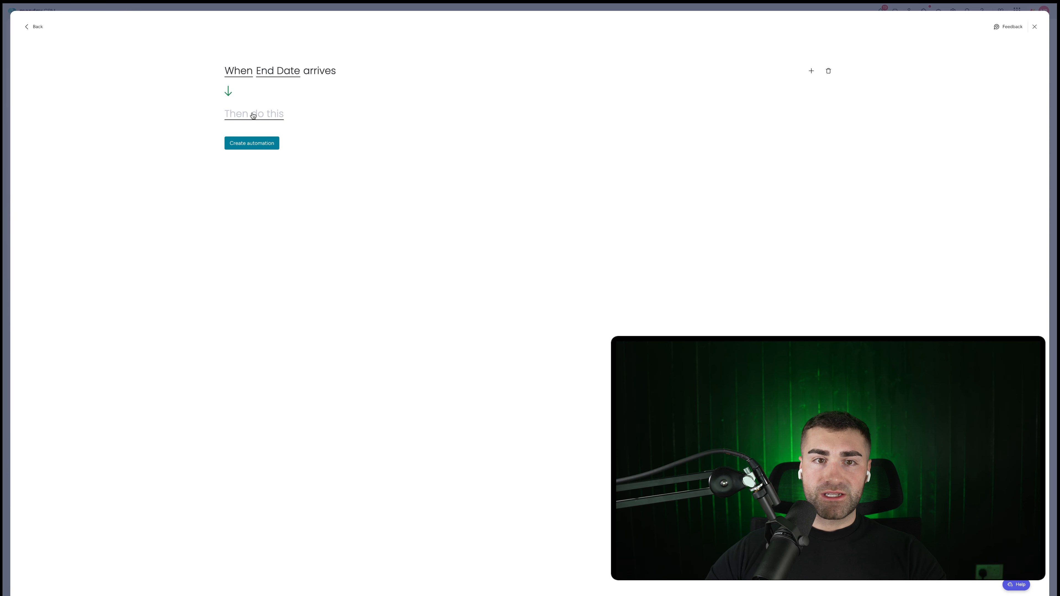
Step: Make the End Date automation set Status to Expired, and create it
{"action": "left_click", "coordinate": [254, 113]}
{"action": "left_click", "coordinate": [269, 174]}
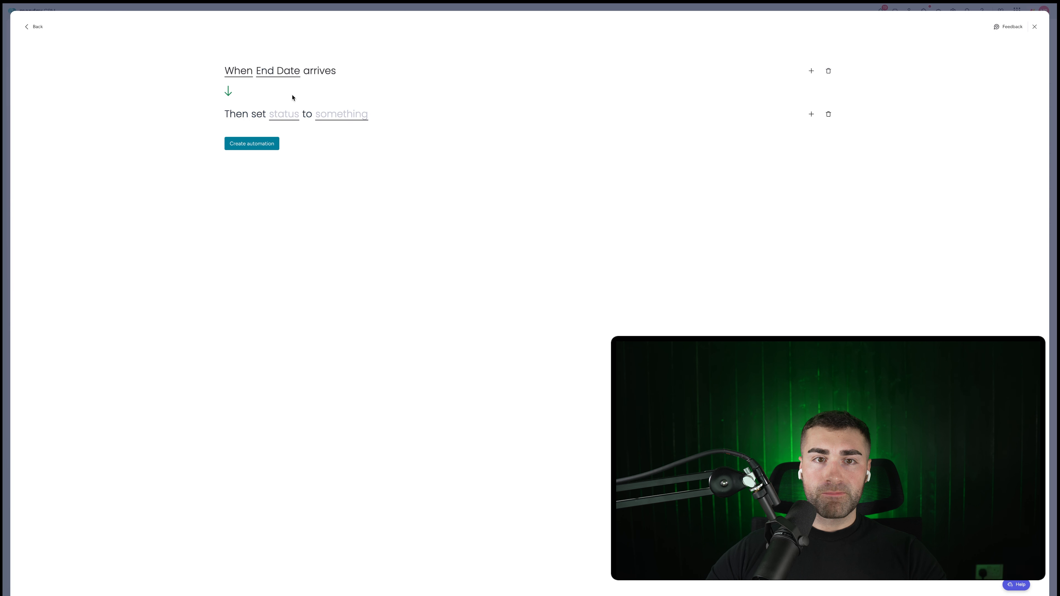
{"action": "left_click", "coordinate": [289, 122]}
{"action": "left_click", "coordinate": [290, 139]}
{"action": "left_click", "coordinate": [357, 116]}
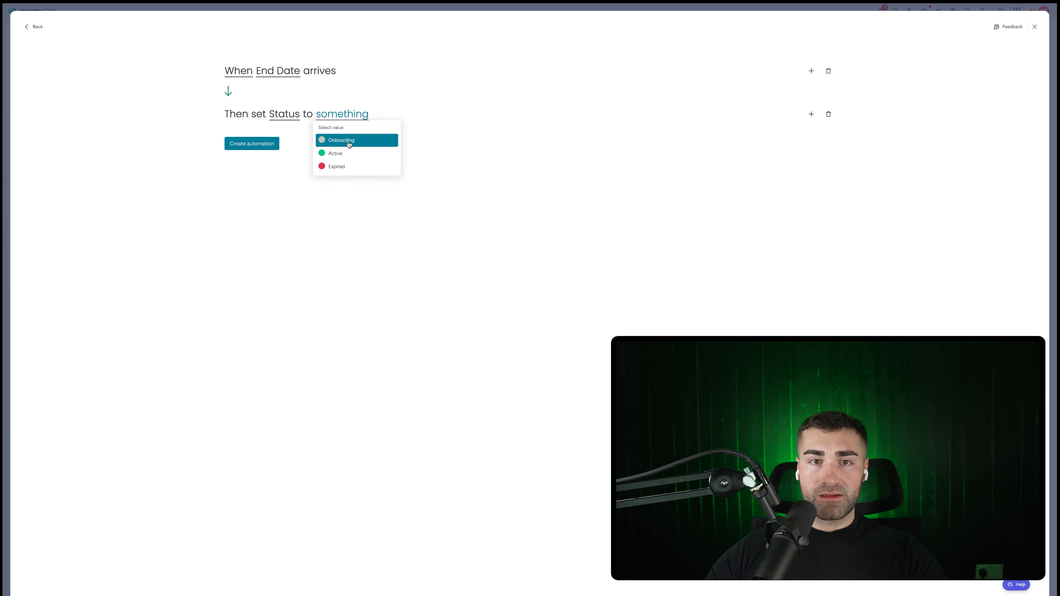
{"action": "left_click", "coordinate": [369, 167]}
{"action": "left_click", "coordinate": [254, 144]}
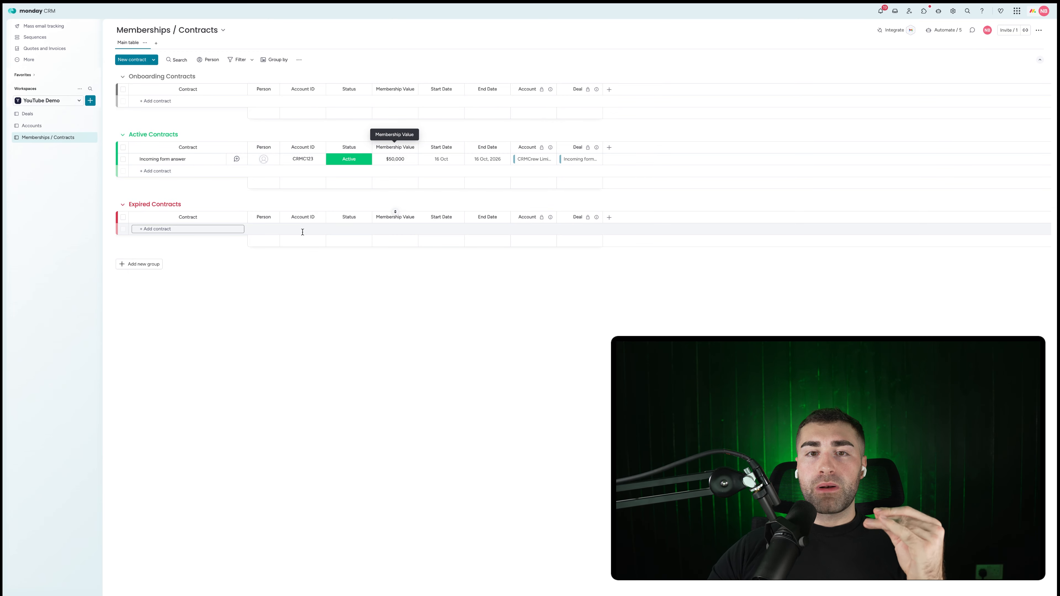
{"action": "left_click", "coordinate": [440, 159]}
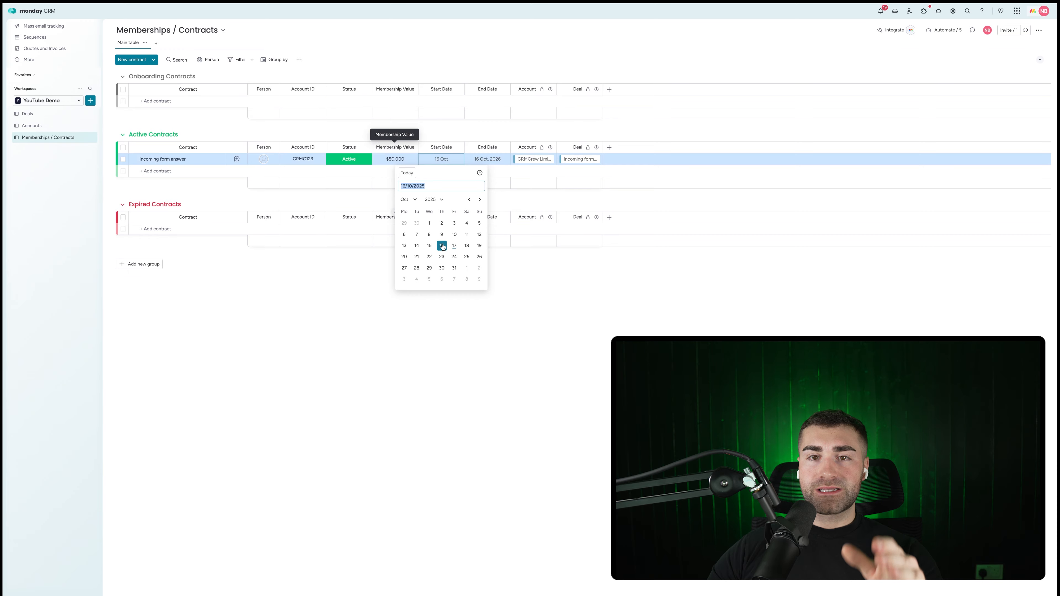
{"action": "left_click", "coordinate": [508, 259]}
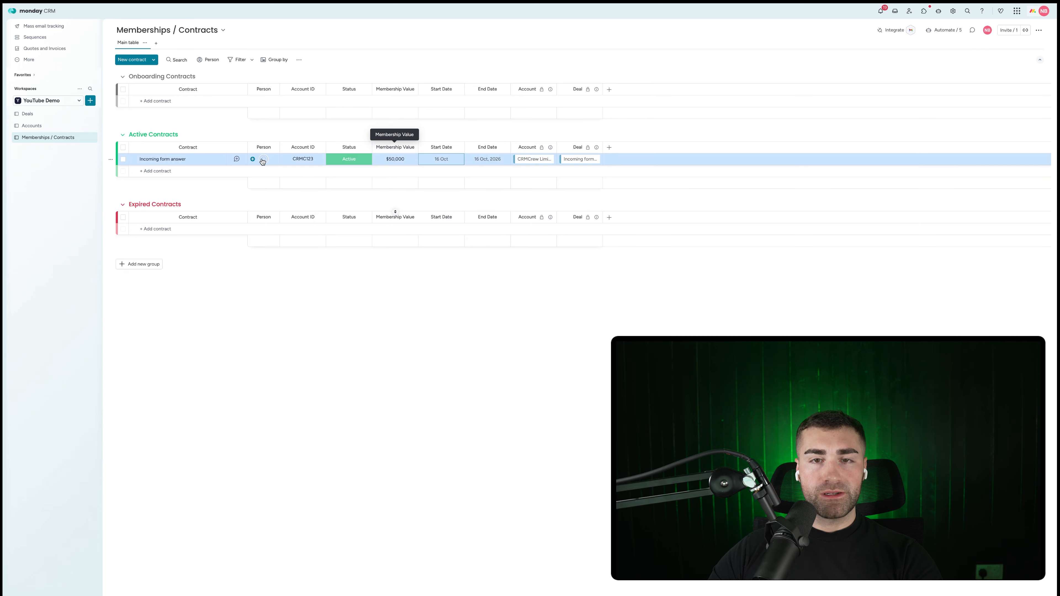
{"action": "left_click", "coordinate": [299, 128]}
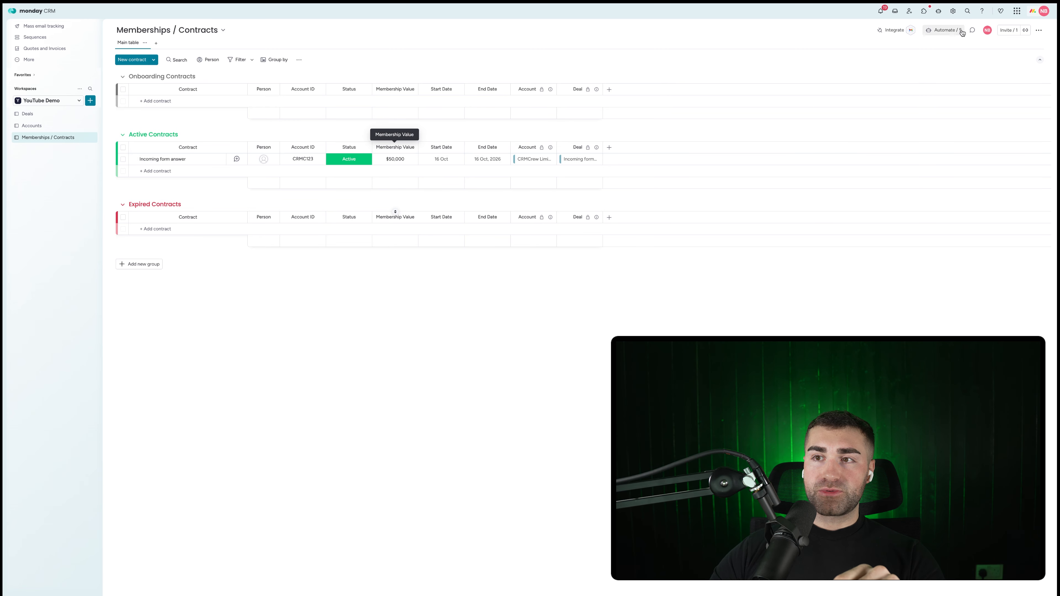
Step: Start another automation on the Memberships / Contracts board with the date arrives trigger
{"action": "left_click", "coordinate": [946, 30]}
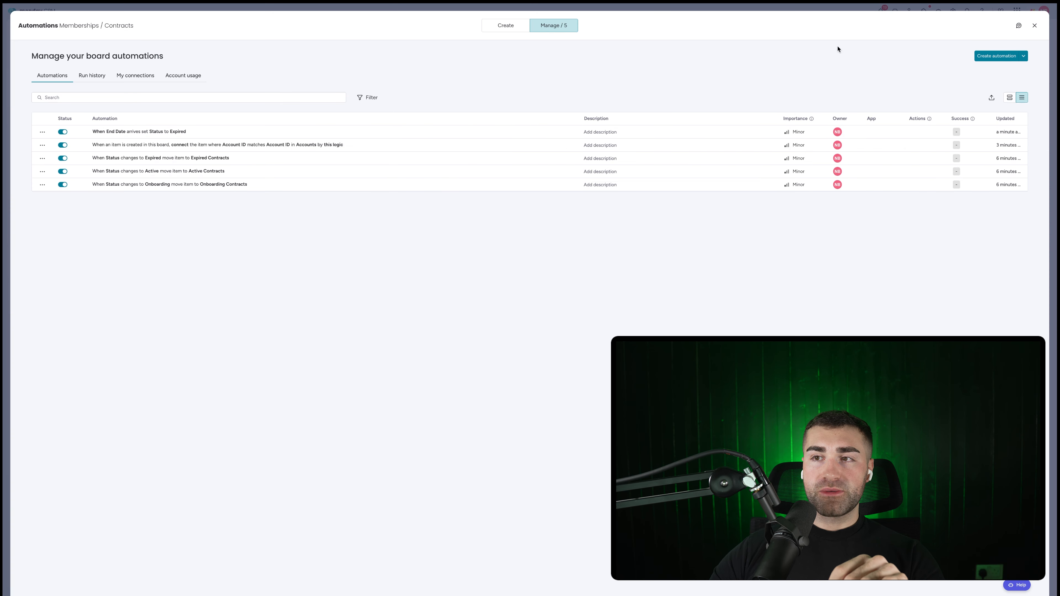
{"action": "left_click", "coordinate": [994, 54]}
{"action": "left_click", "coordinate": [285, 76]}
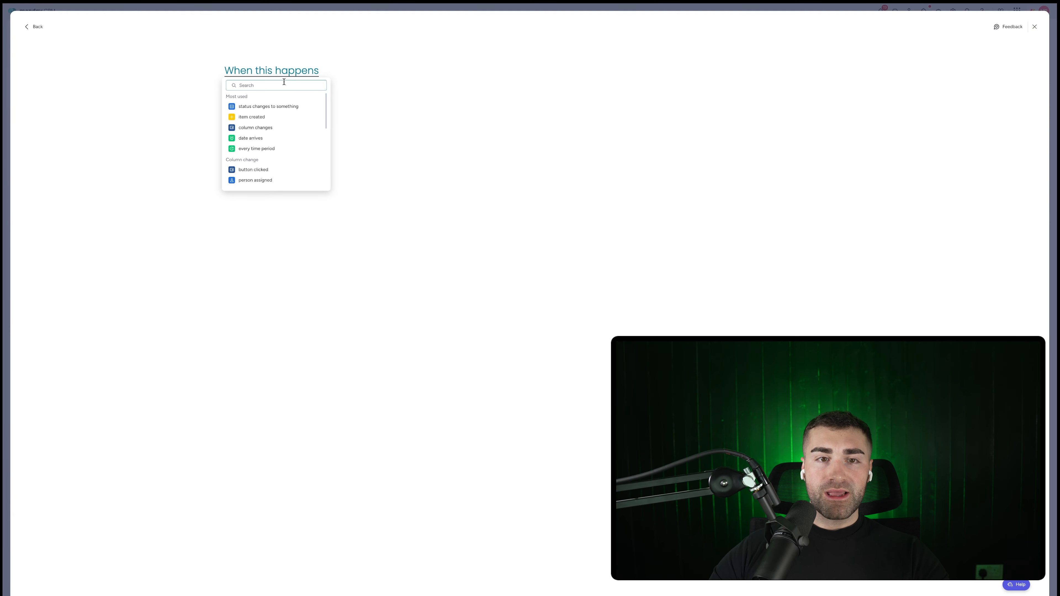
{"action": "type", "text": "date"}
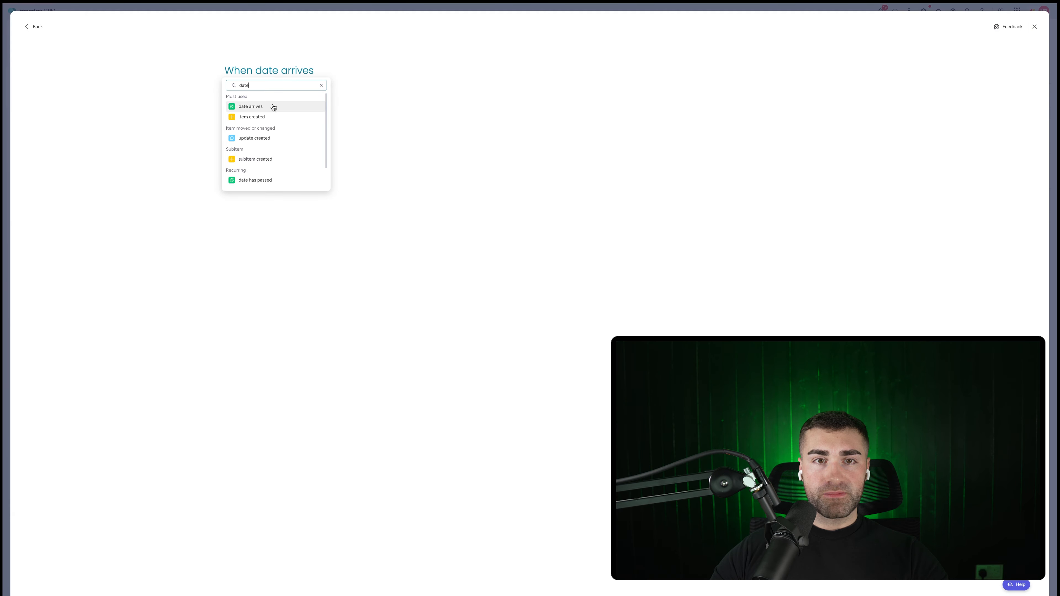
{"action": "left_click", "coordinate": [272, 107]}
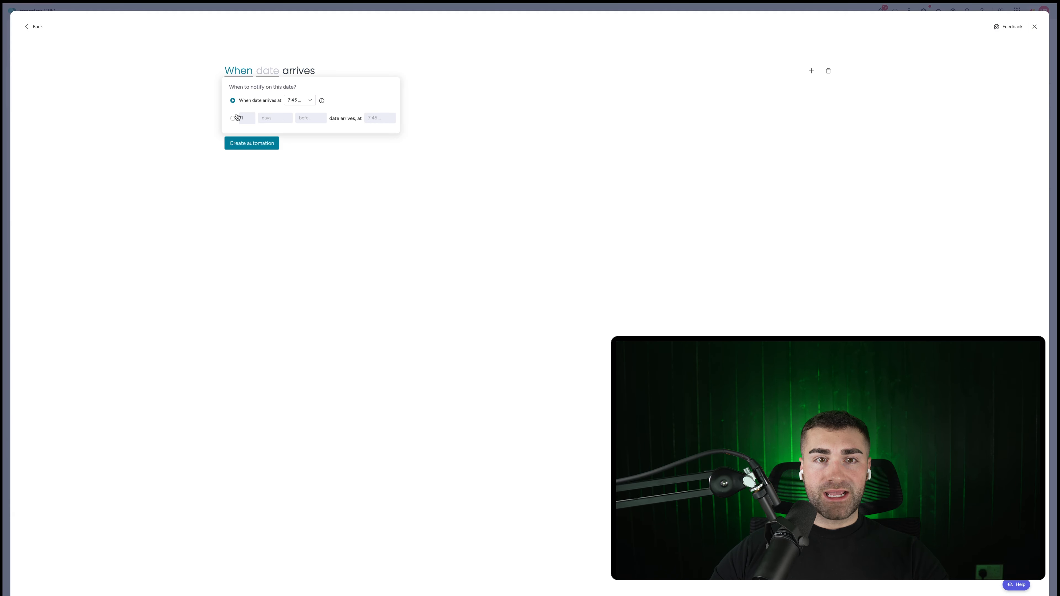
Step: Set the trigger to fire 2 months before the End Date arrives
{"action": "left_click", "coordinate": [233, 119]}
{"action": "left_click", "coordinate": [244, 118]}
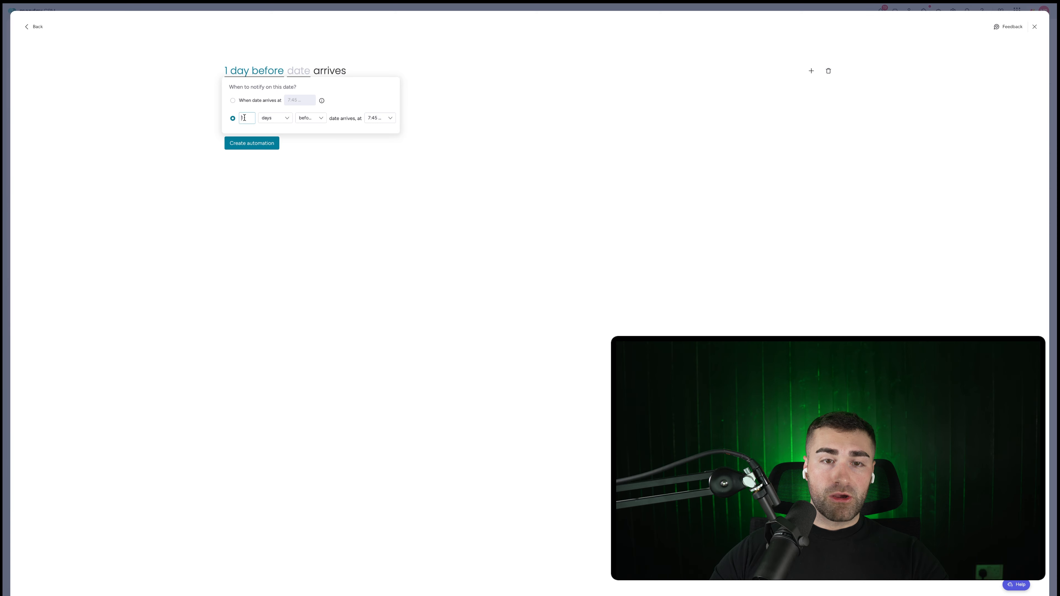
{"action": "key", "text": "BackSpace"}
{"action": "type", "text": "2"}
{"action": "left_click", "coordinate": [272, 118]}
{"action": "left_click", "coordinate": [276, 160]}
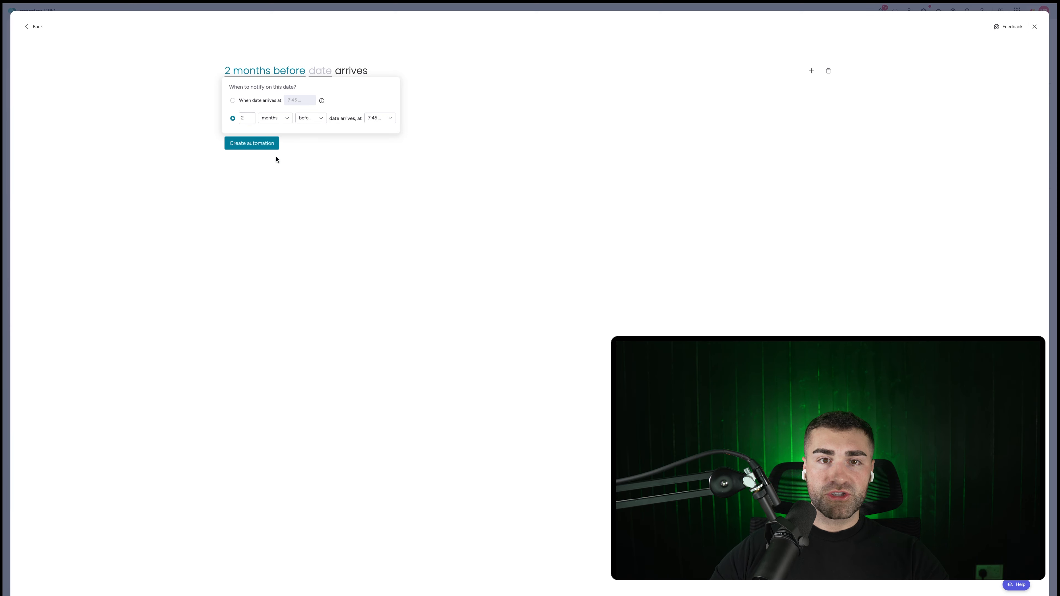
{"action": "left_click", "coordinate": [336, 57]}
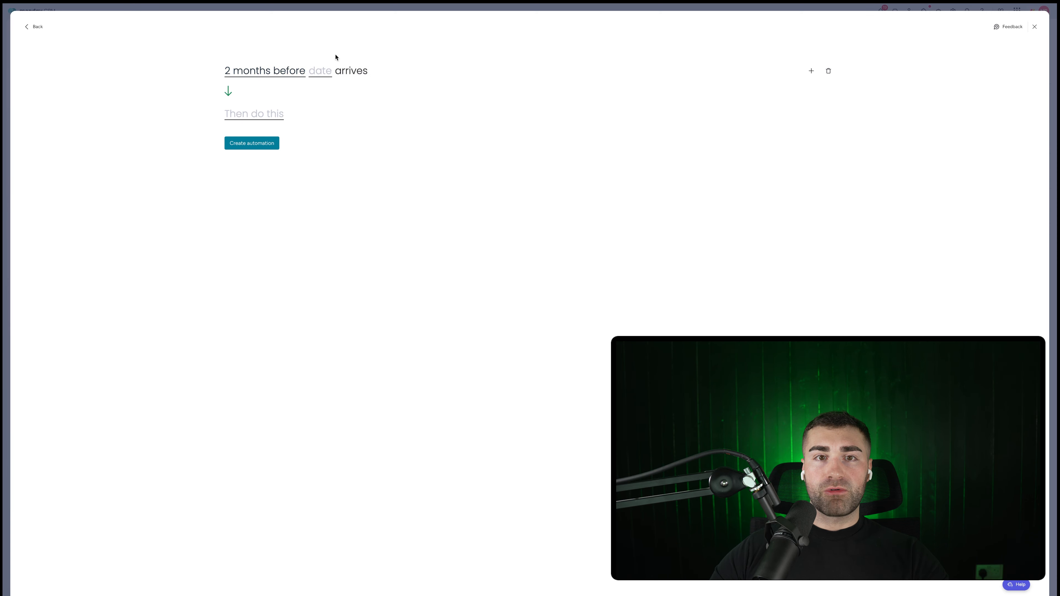
{"action": "left_click", "coordinate": [319, 76]}
{"action": "left_click", "coordinate": [340, 111]}
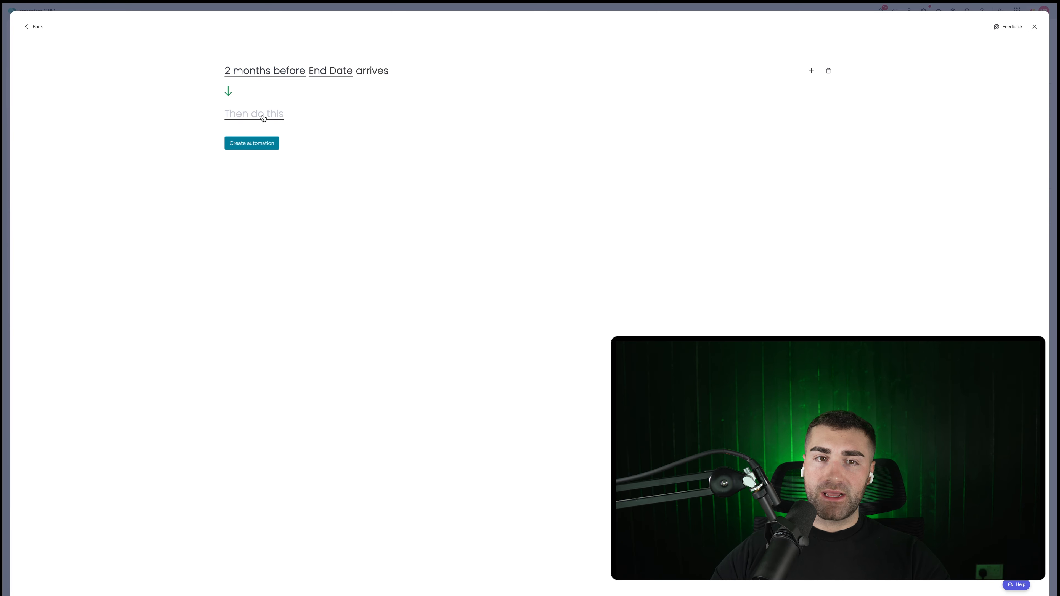
Step: Add the create item in board action, targeting the Deals board of the YouTube Demo workspace
{"action": "left_click", "coordinate": [263, 118]}
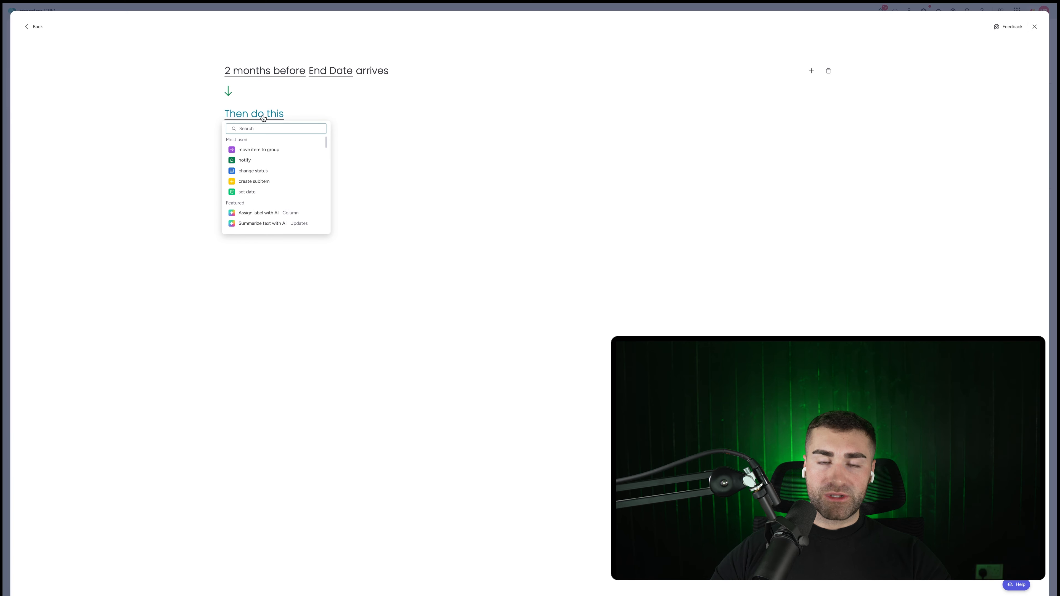
{"action": "type", "text": "create it"}
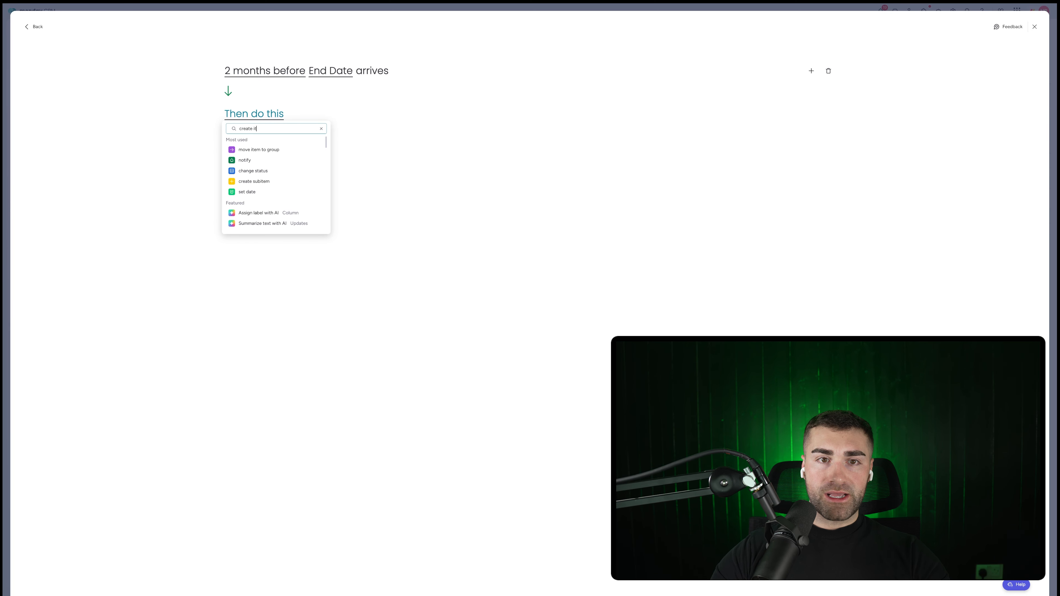
{"action": "type", "text": "em in board"}
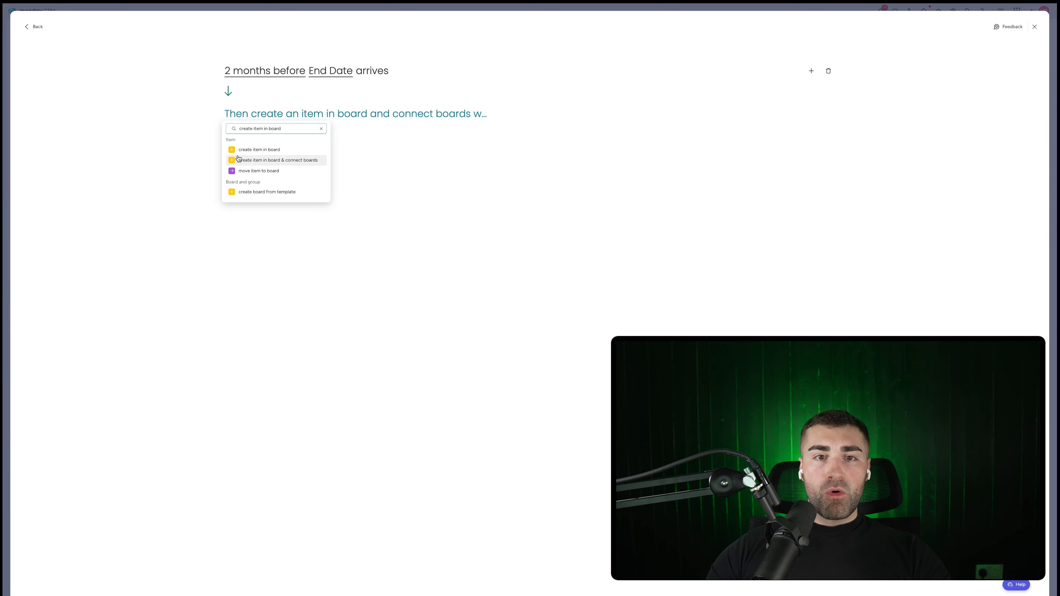
{"action": "left_click", "coordinate": [255, 150]}
{"action": "left_click", "coordinate": [359, 117]}
{"action": "type", "text": "c"}
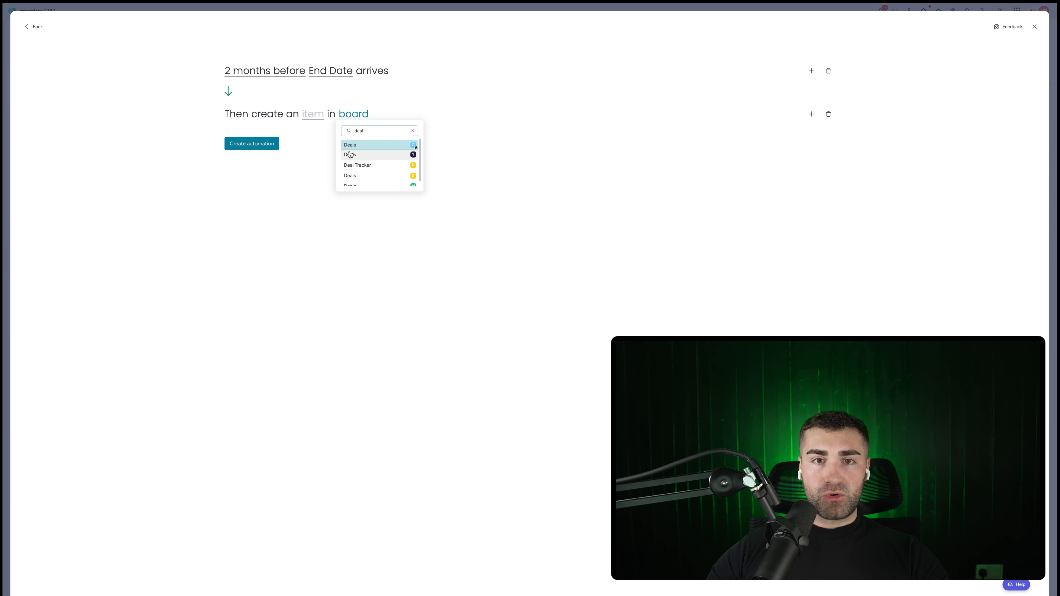
{"action": "left_click", "coordinate": [350, 154]}
Step: In the new deal's column mapping, clear Person and Status and set Deal Type to Renewal
{"action": "left_click", "coordinate": [315, 117]}
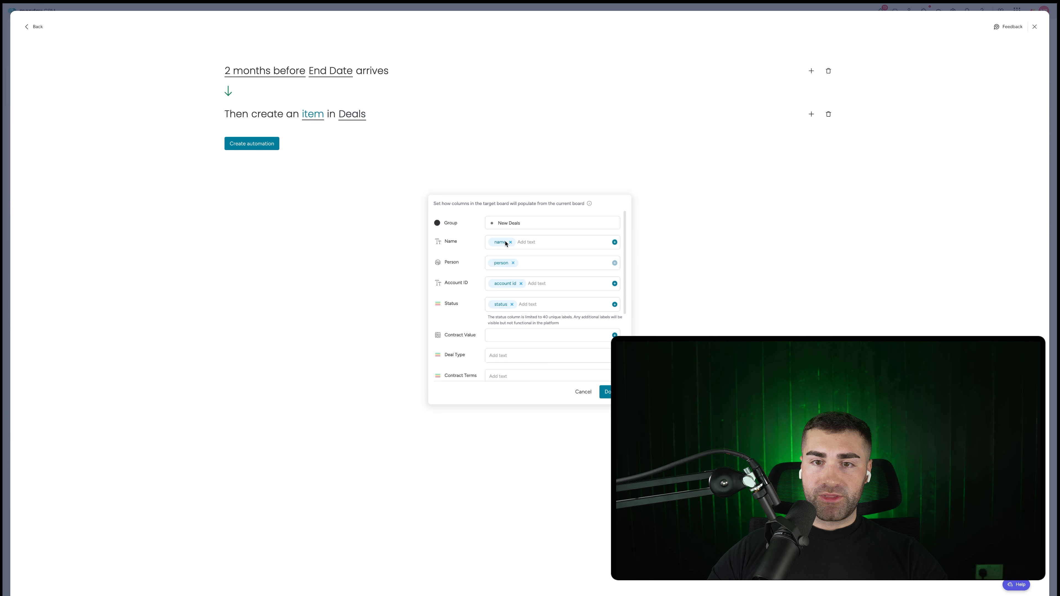
{"action": "left_click", "coordinate": [513, 263]}
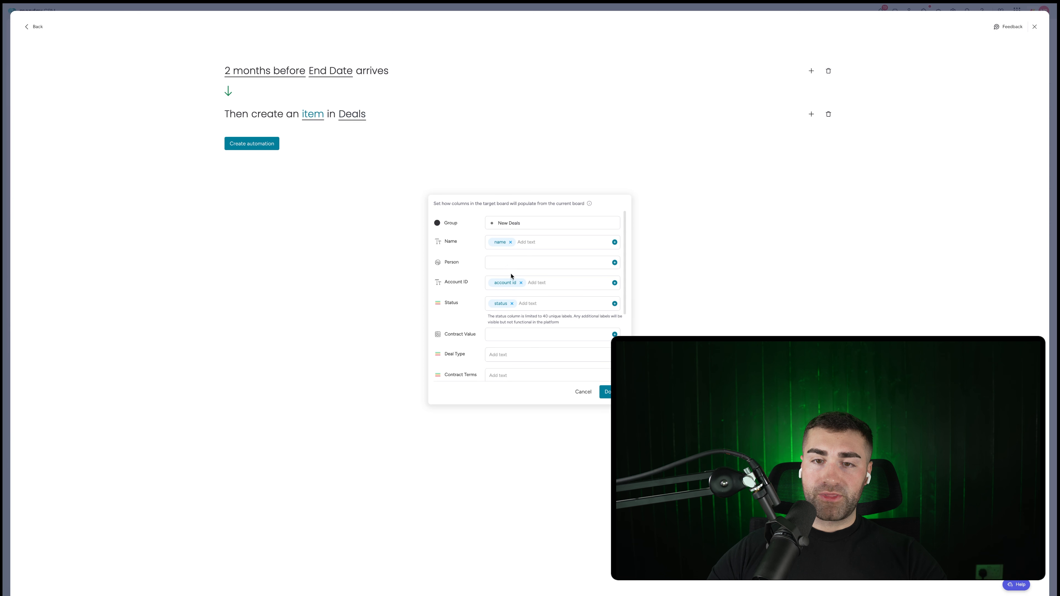
{"action": "left_click", "coordinate": [513, 304]}
{"action": "scroll", "coordinate": [591, 285], "scroll_direction": "down", "scroll_amount": 2}
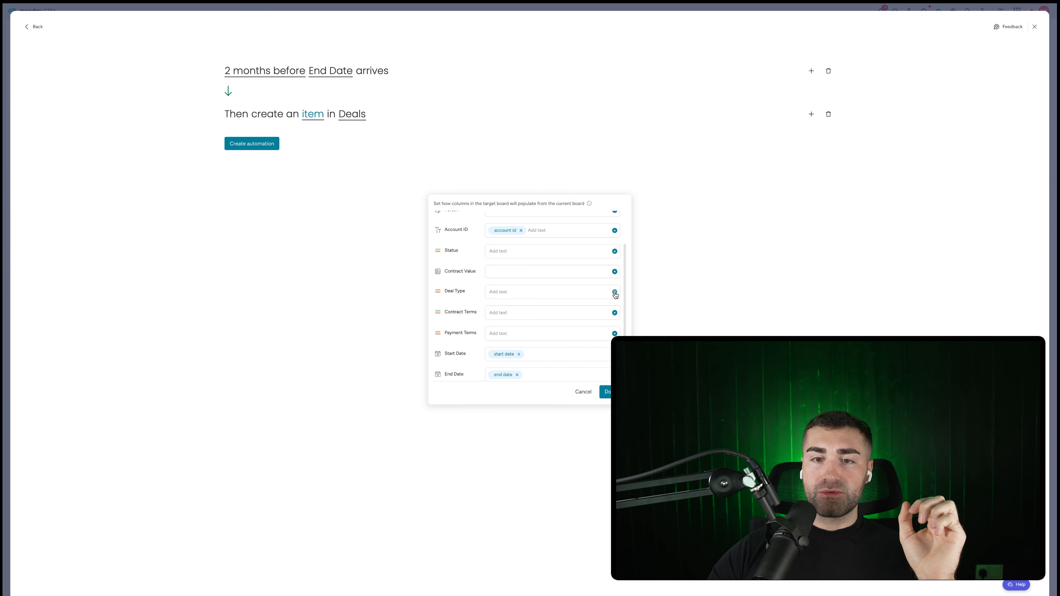
{"action": "left_click", "coordinate": [580, 294]}
{"action": "type", "text": "Renewal"}
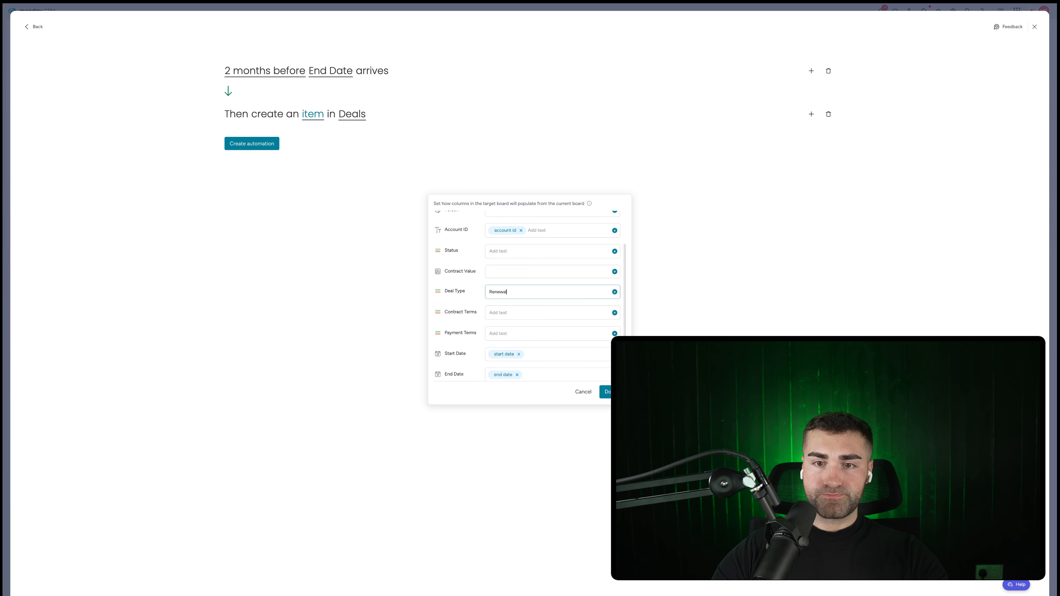
{"action": "left_click", "coordinate": [478, 296]}
Step: Clear the Start Date and End Date mappings for the new deal, then create the automation and leave the automations
{"action": "scroll", "coordinate": [511, 315], "scroll_direction": "down", "scroll_amount": 1}
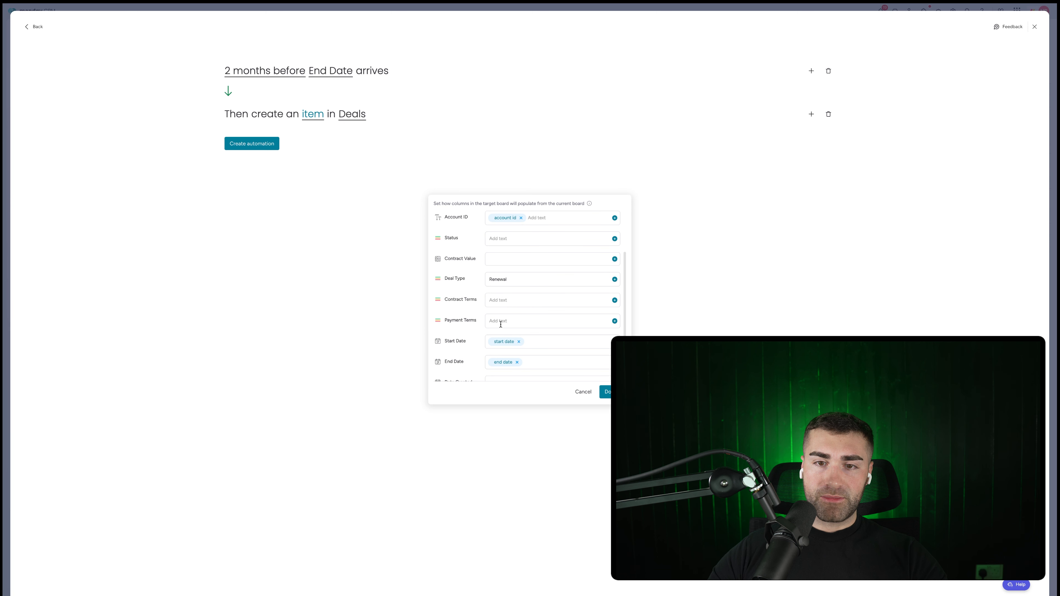
{"action": "scroll", "coordinate": [501, 324], "scroll_direction": "down", "scroll_amount": 2}
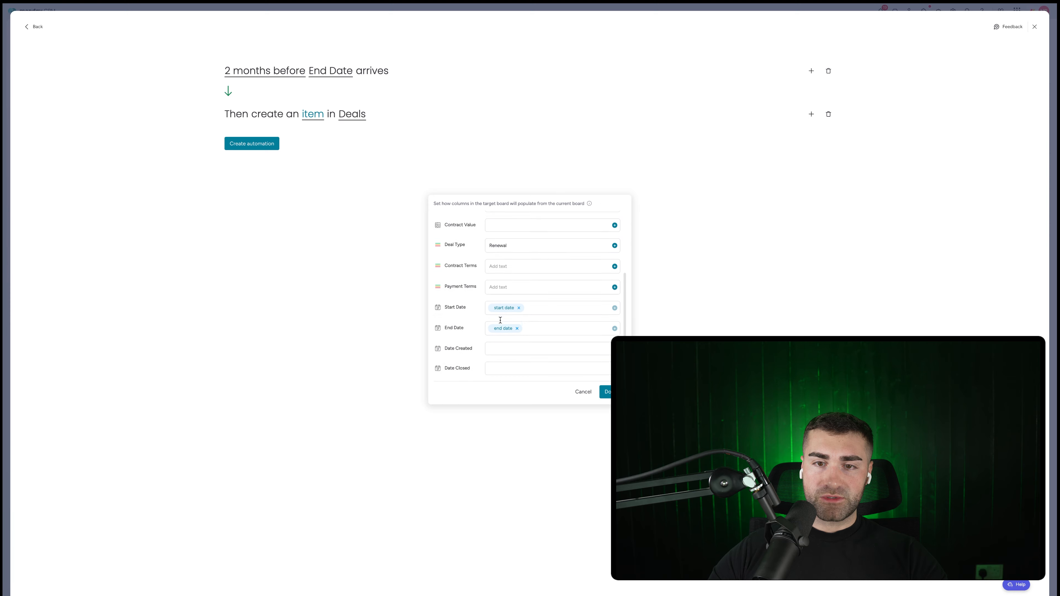
{"action": "left_click", "coordinate": [519, 308]}
{"action": "left_click", "coordinate": [516, 328]}
{"action": "scroll", "coordinate": [511, 328], "scroll_direction": "up", "scroll_amount": 4}
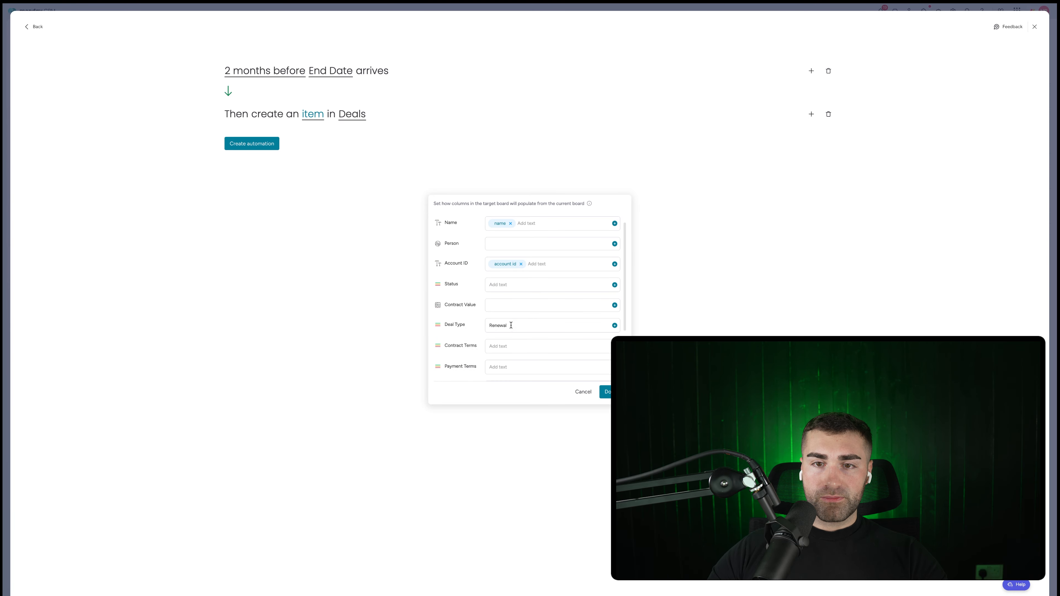
{"action": "left_click", "coordinate": [416, 217]}
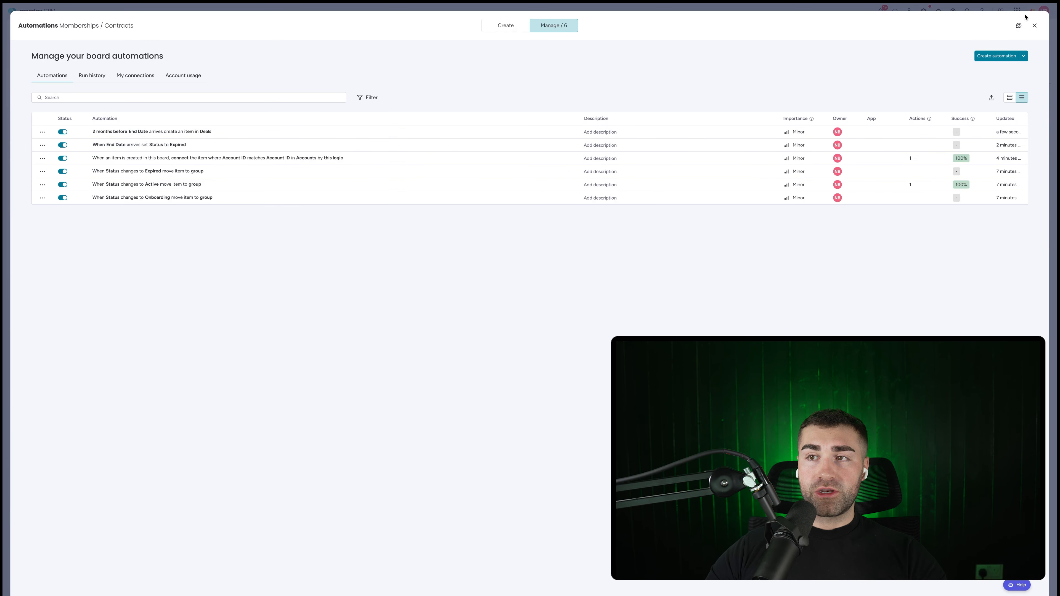
{"action": "left_click", "coordinate": [1035, 25]}
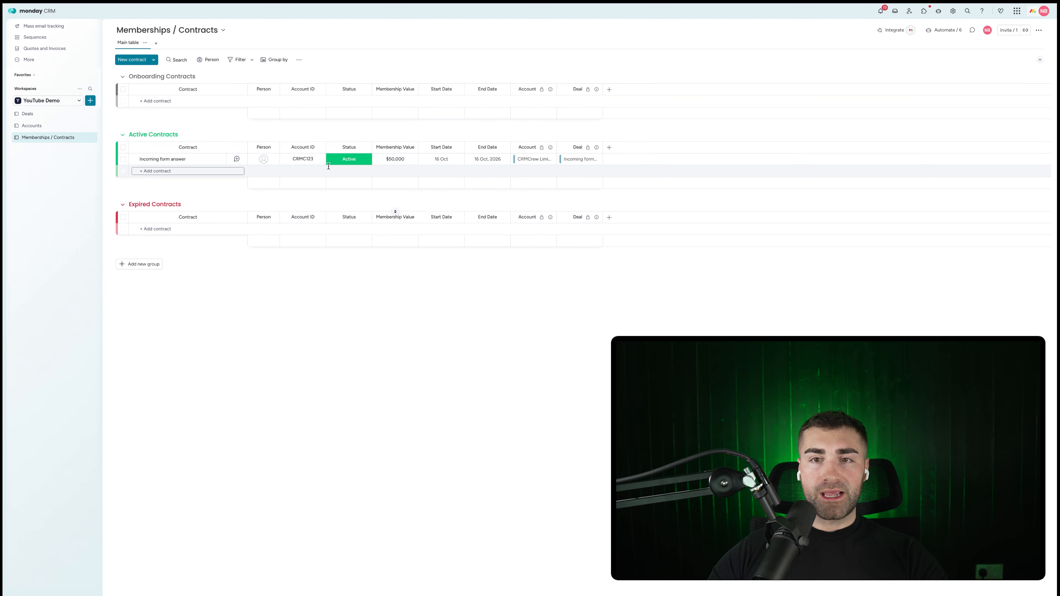
Step: Start a new automation on the Memberships / Contracts board that triggers when Status changes to Expired
{"action": "left_click", "coordinate": [944, 30]}
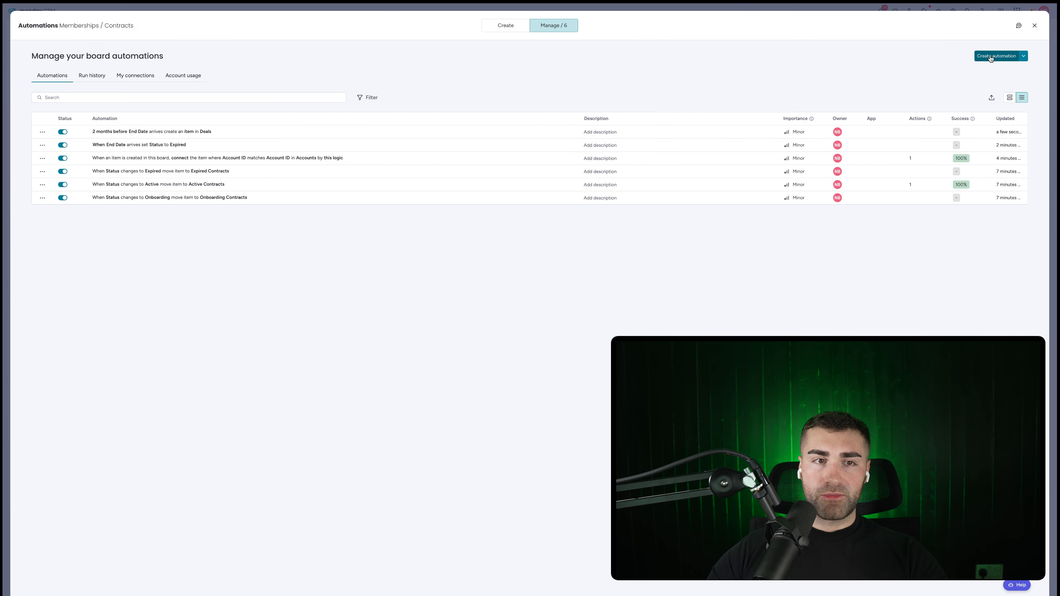
{"action": "left_click", "coordinate": [990, 59]}
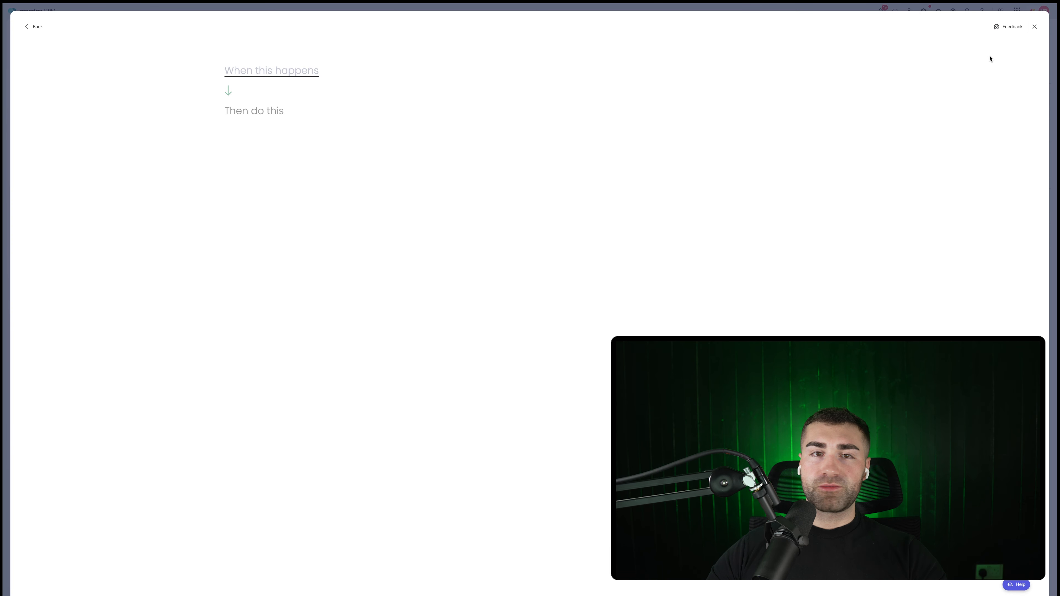
{"action": "left_click", "coordinate": [255, 71]}
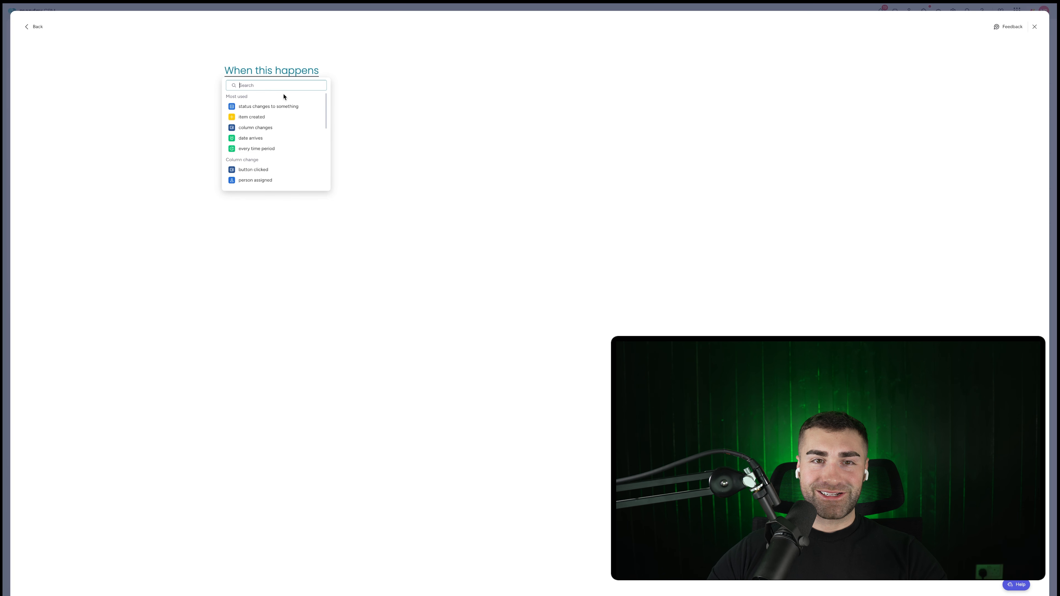
{"action": "left_click", "coordinate": [275, 106]}
{"action": "left_click", "coordinate": [273, 75]}
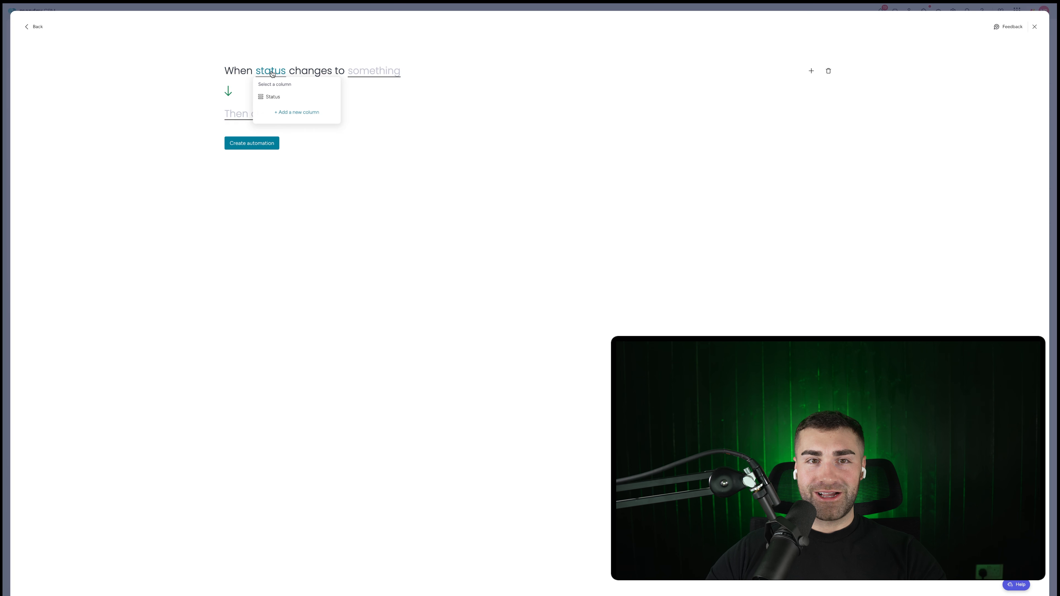
{"action": "left_click", "coordinate": [278, 96]}
{"action": "left_click", "coordinate": [392, 76]}
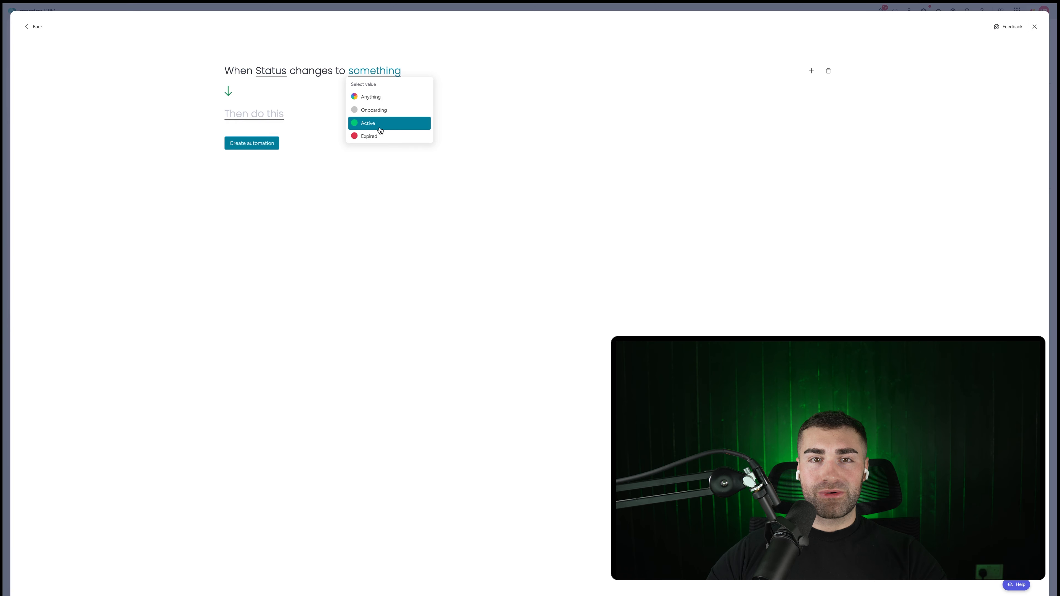
{"action": "left_click", "coordinate": [374, 136]}
Step: Add the create item in board action to the Expired trigger, targeting the Deals board of the YouTube Demo workspace
{"action": "left_click", "coordinate": [245, 118]}
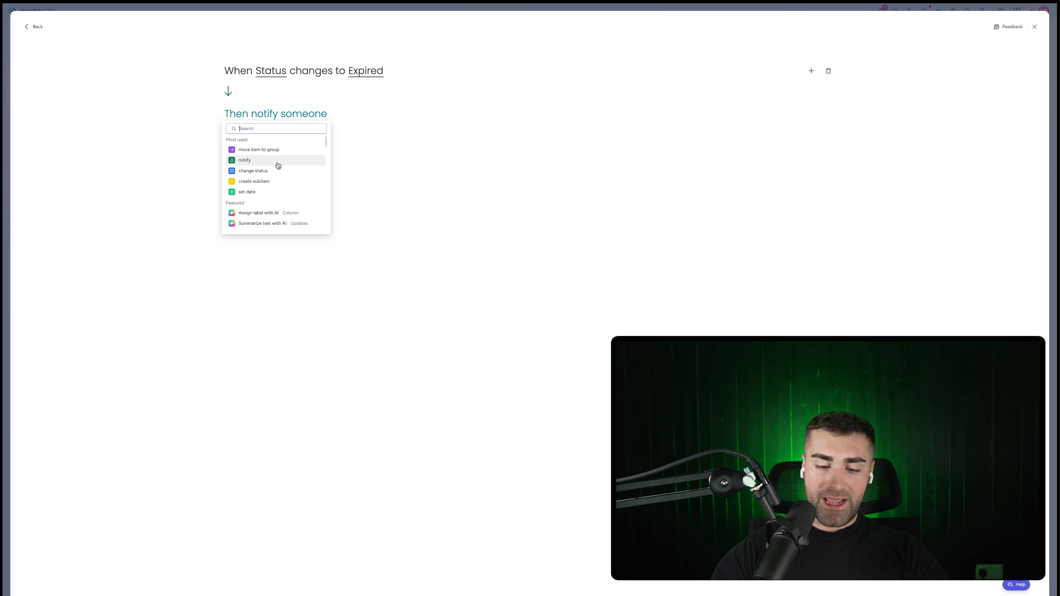
{"action": "type", "text": "create irtem"}
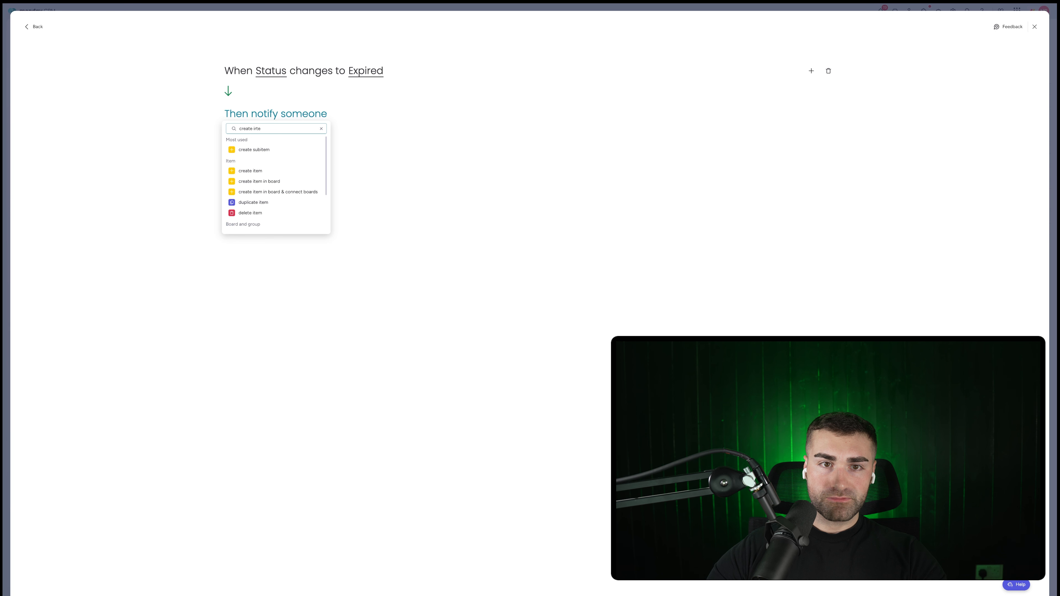
{"action": "key", "text": "BackSpace"}
{"action": "key", "text": "BackSpace"}
{"action": "key", "text": "BackSpace"}
{"action": "type", "text": "item"}
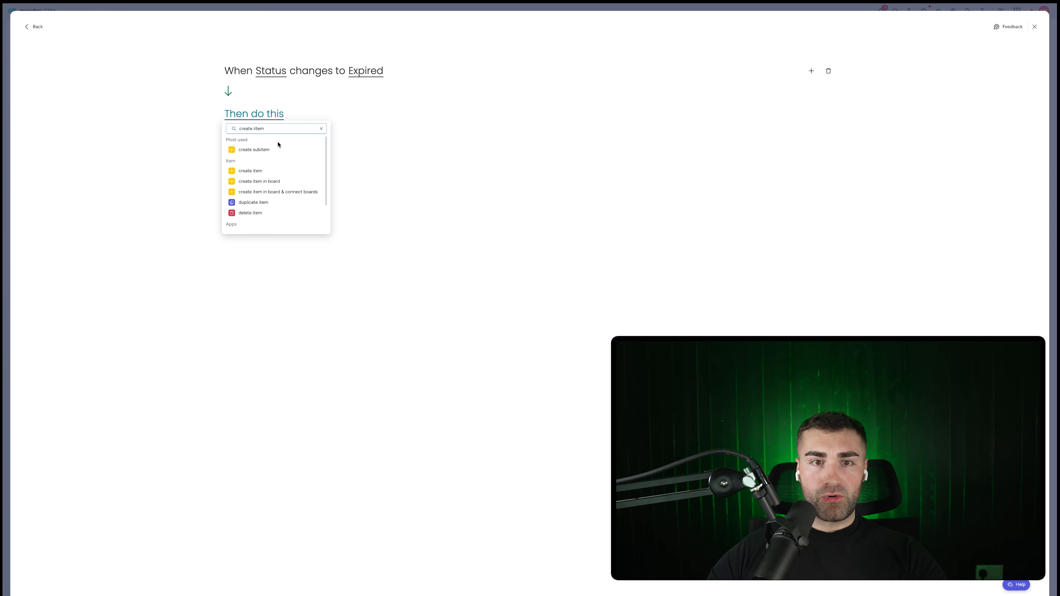
{"action": "left_click", "coordinate": [266, 180]}
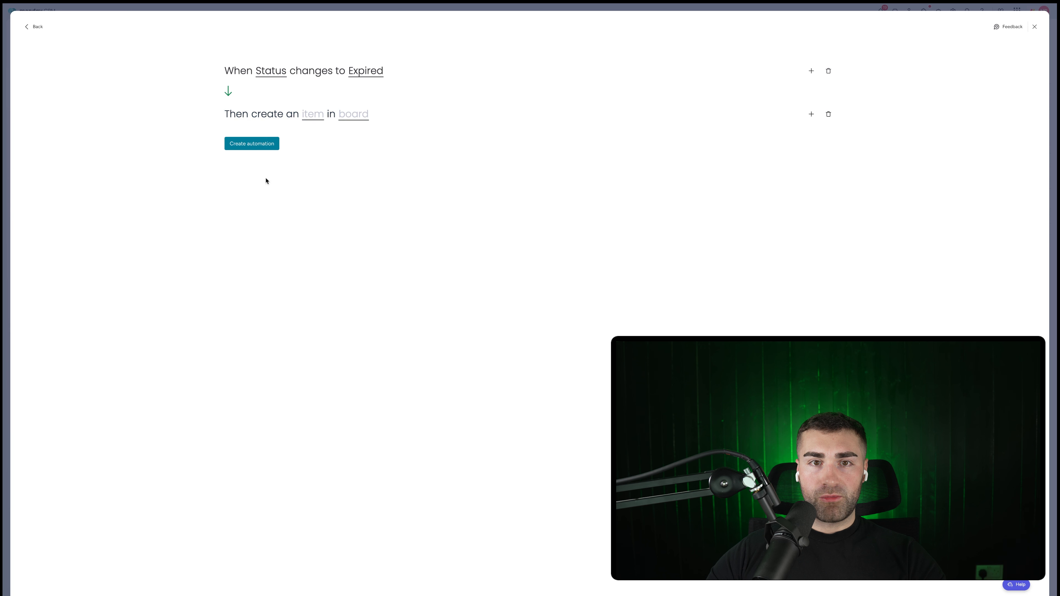
{"action": "left_click", "coordinate": [361, 116]}
{"action": "type", "text": "deals"}
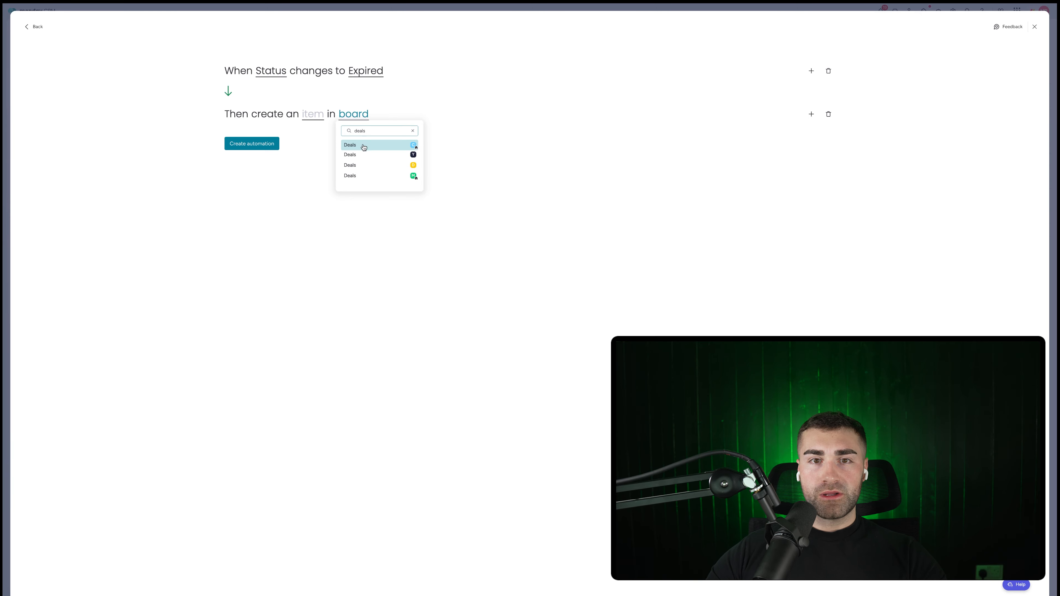
{"action": "left_click", "coordinate": [364, 147]}
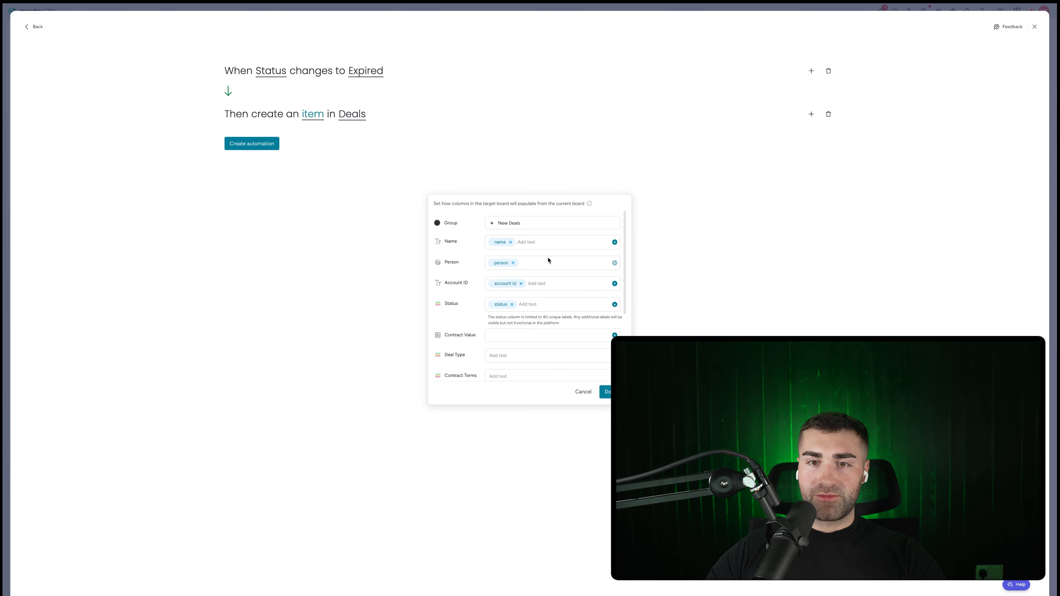
Step: Clear the new deal's Person, Status, Start Date and End Date mappings, then create the automation
{"action": "left_click", "coordinate": [512, 264]}
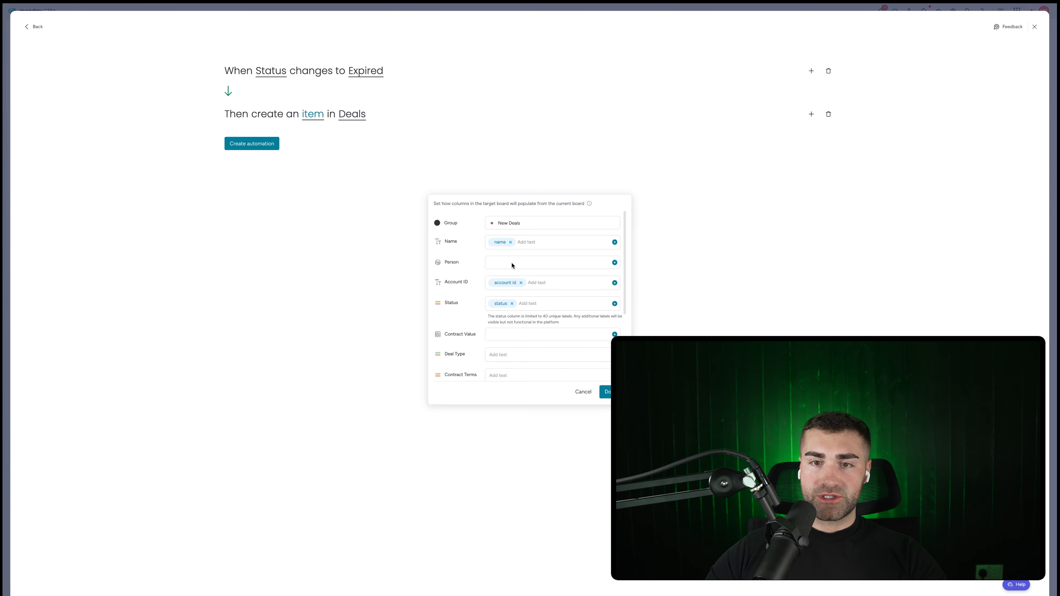
{"action": "left_click", "coordinate": [512, 304]}
{"action": "scroll", "coordinate": [506, 280], "scroll_direction": "down", "scroll_amount": 3}
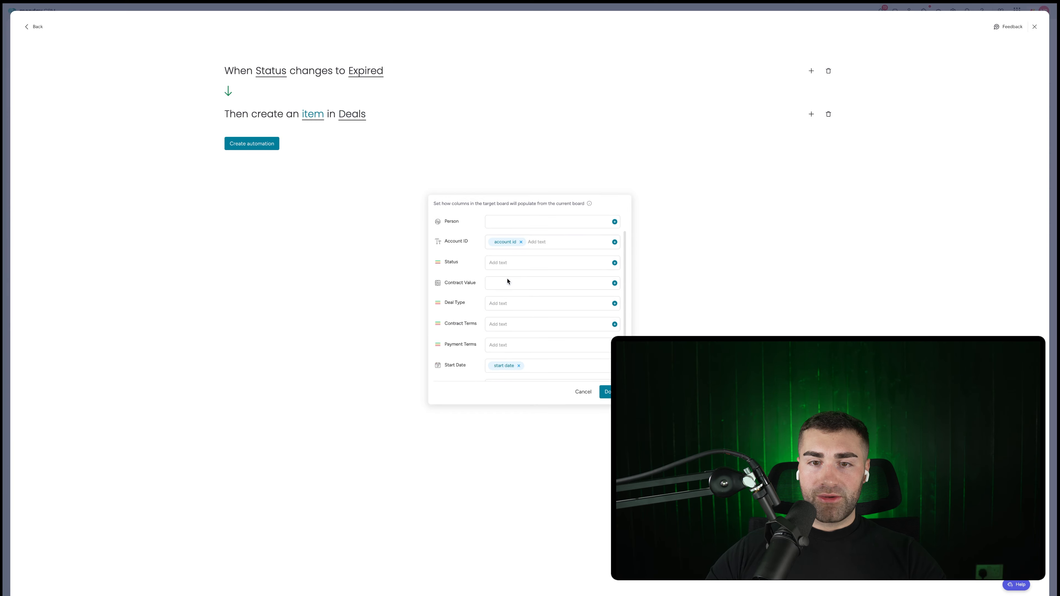
{"action": "left_click", "coordinate": [519, 353]}
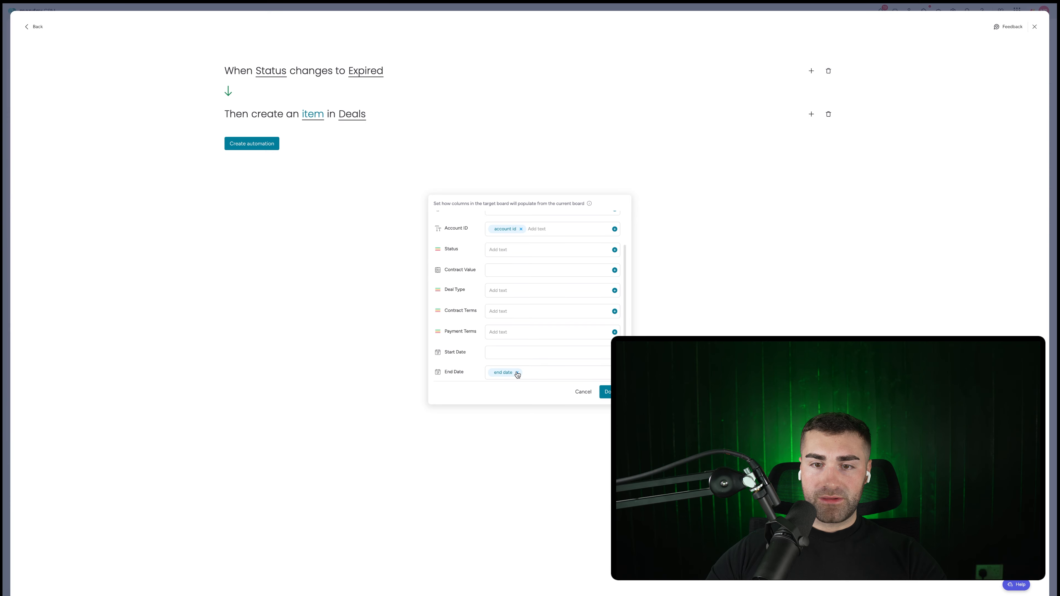
{"action": "left_click", "coordinate": [518, 373]}
{"action": "scroll", "coordinate": [511, 320], "scroll_direction": "down", "scroll_amount": 2}
{"action": "left_click", "coordinate": [605, 391]}
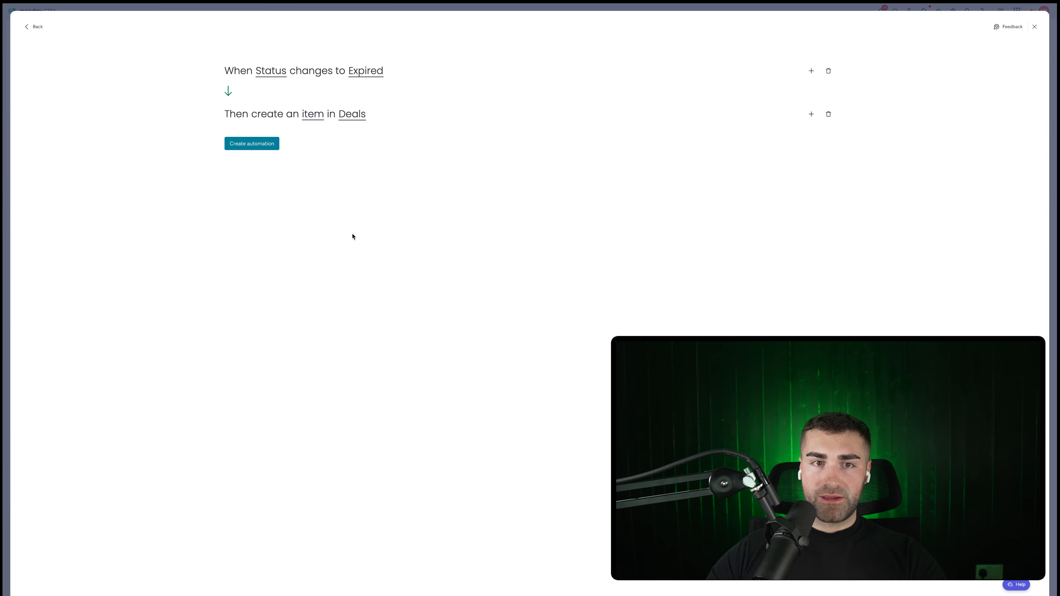
{"action": "left_click", "coordinate": [253, 143]}
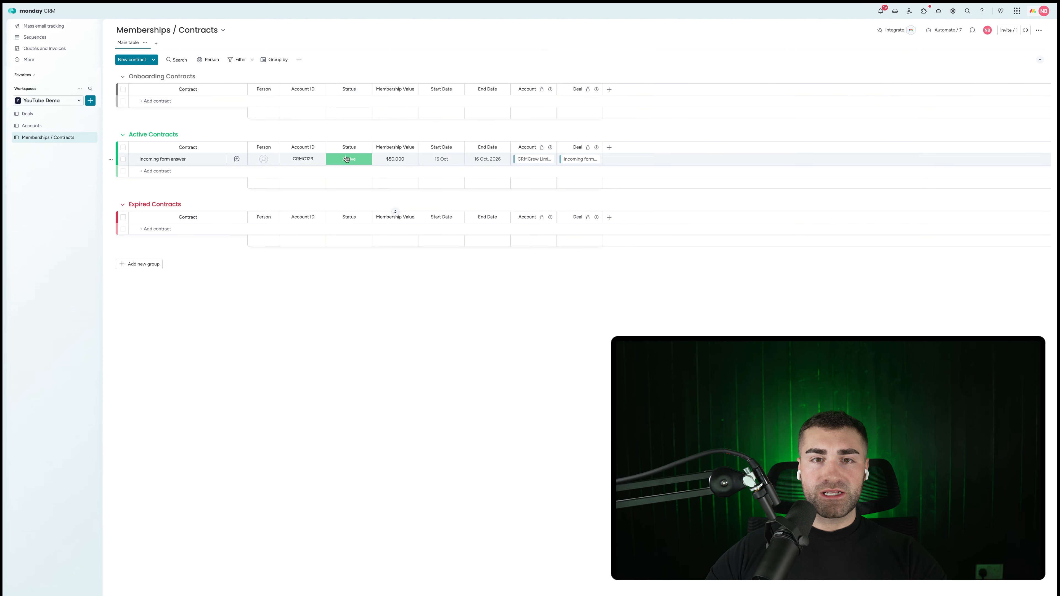
Step: Set the active contract's status to Expired and check the Deals board for the resulting new deal
{"action": "left_click", "coordinate": [349, 159]}
{"action": "left_click", "coordinate": [347, 210]}
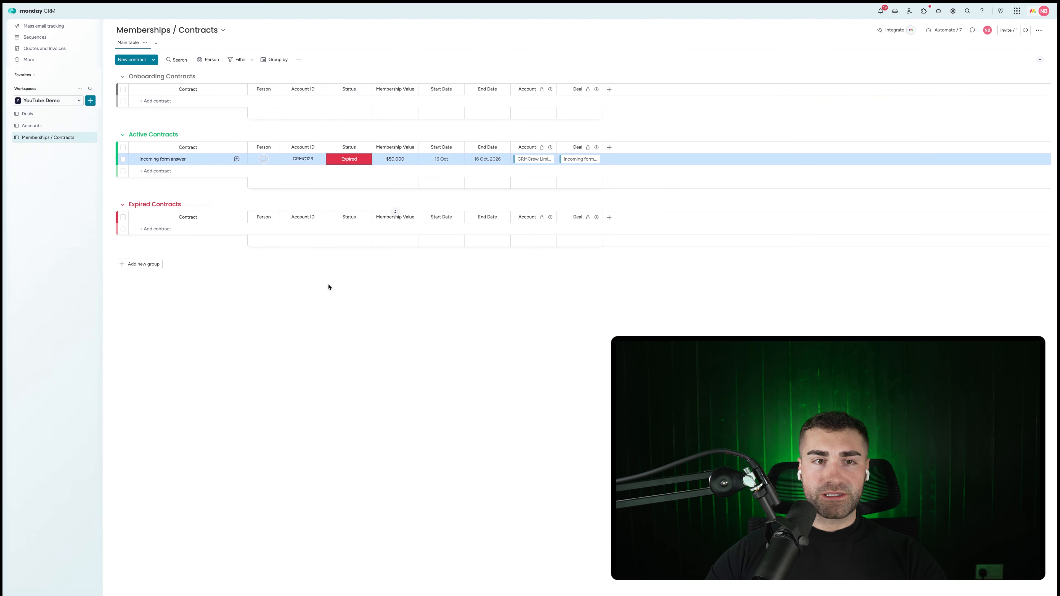
{"action": "left_click", "coordinate": [54, 114]}
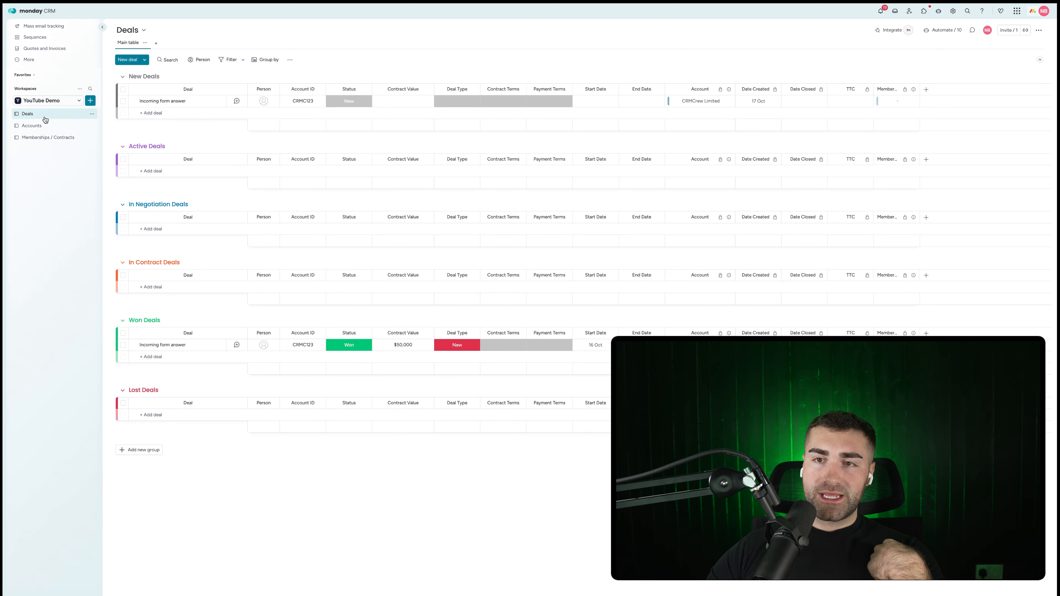
Step: Compare the expired contract with the deal in New Deals, and examine that deal's subitem area and the available column types
{"action": "left_click", "coordinate": [56, 138]}
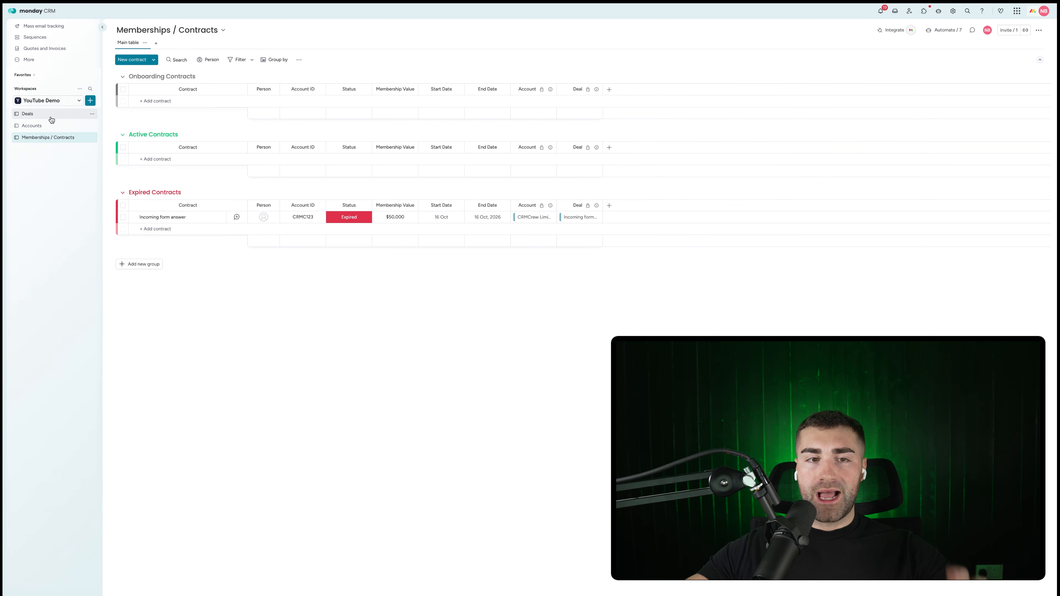
{"action": "left_click", "coordinate": [51, 118]}
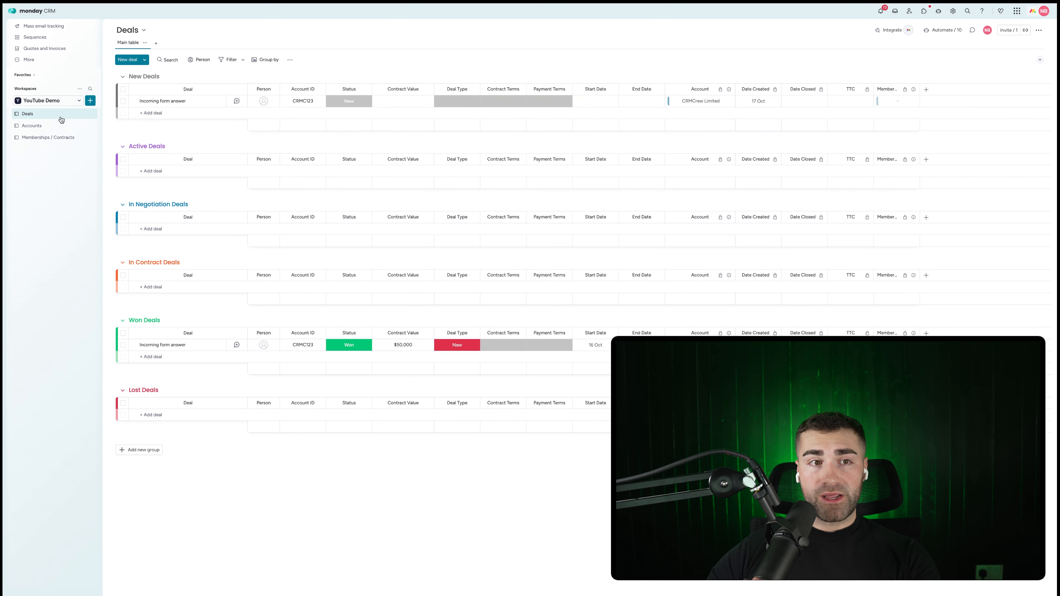
{"action": "left_click", "coordinate": [30, 141]}
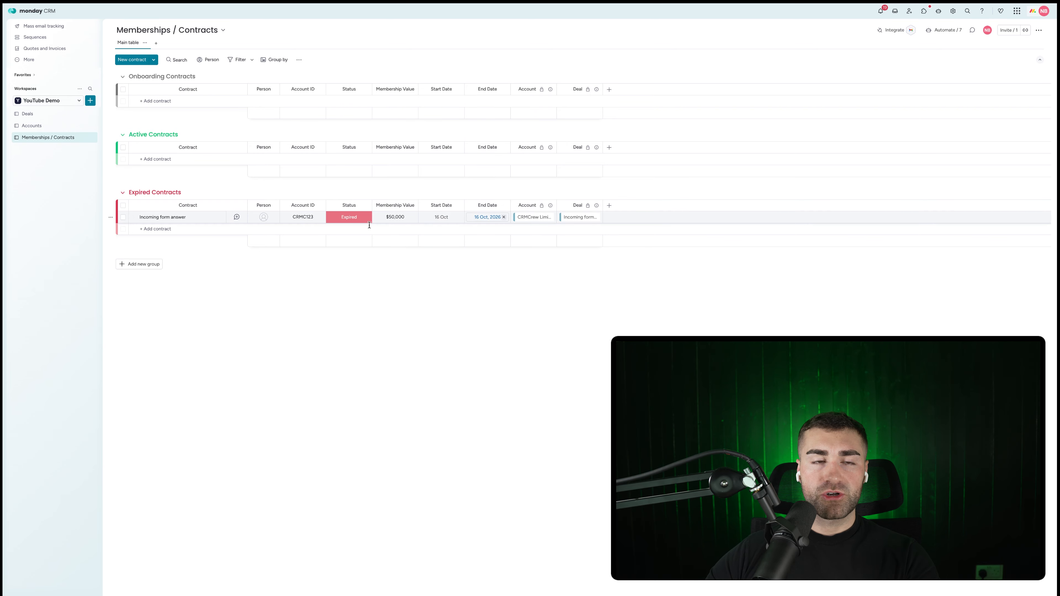
{"action": "left_click", "coordinate": [54, 117]}
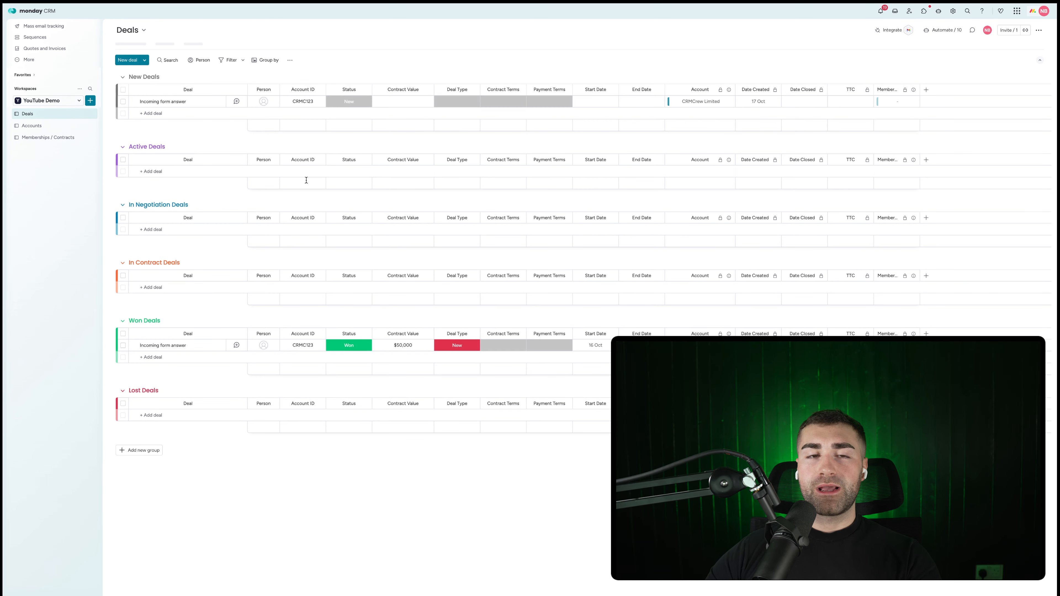
{"action": "left_click", "coordinate": [134, 101]}
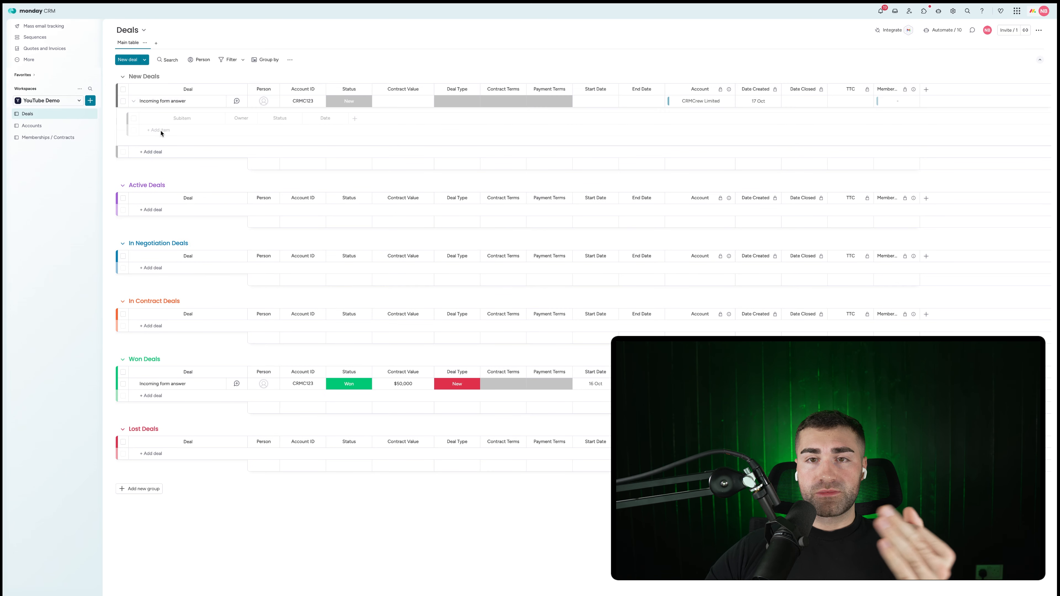
{"action": "left_click", "coordinate": [162, 133]}
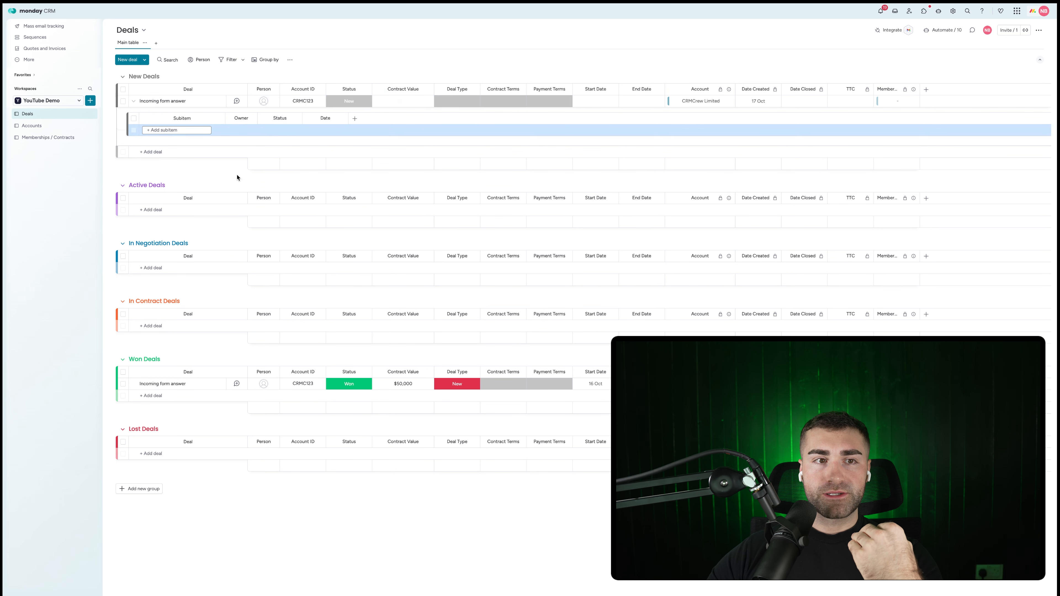
{"action": "left_click", "coordinate": [133, 101]}
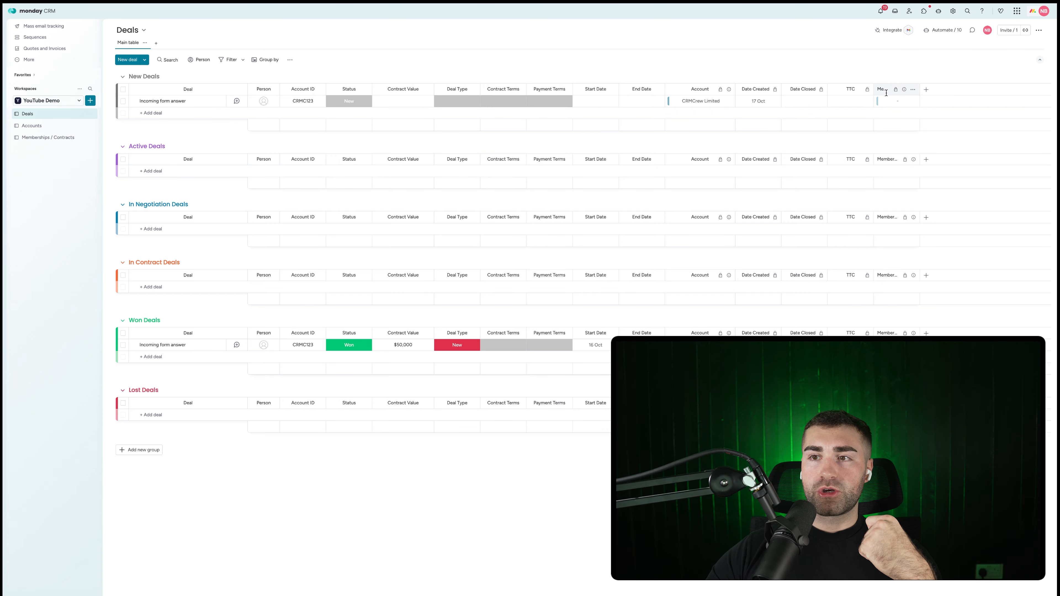
{"action": "left_click", "coordinate": [926, 90]}
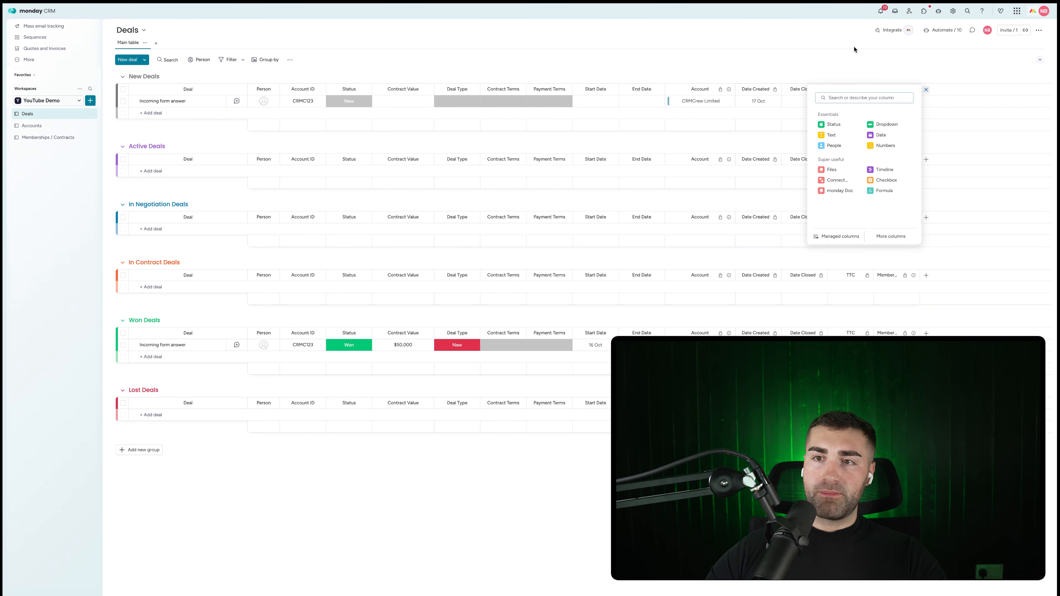
{"action": "left_click", "coordinate": [853, 59]}
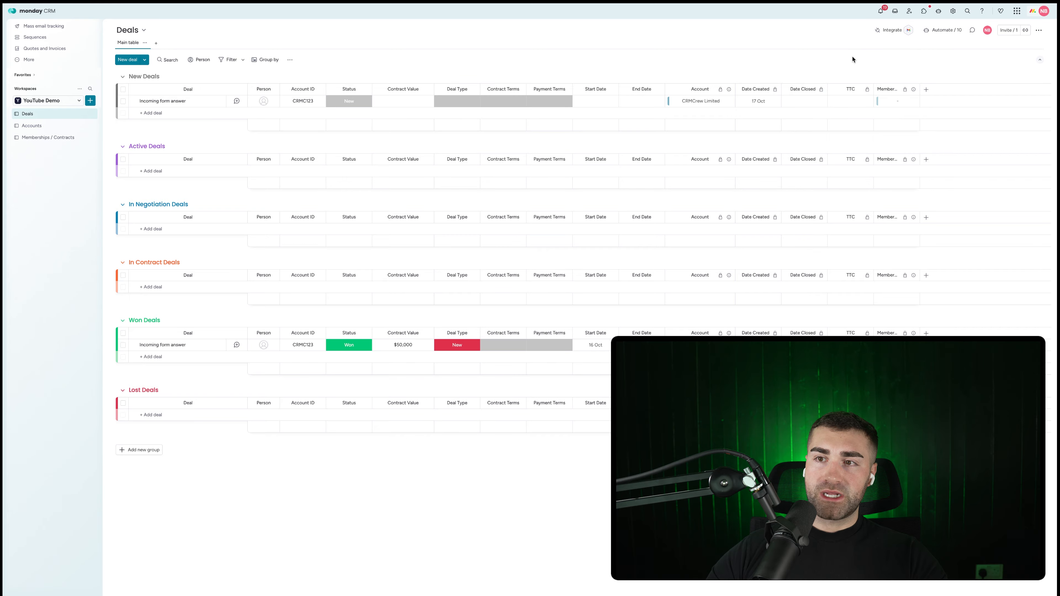
{"action": "left_click", "coordinate": [59, 139]}
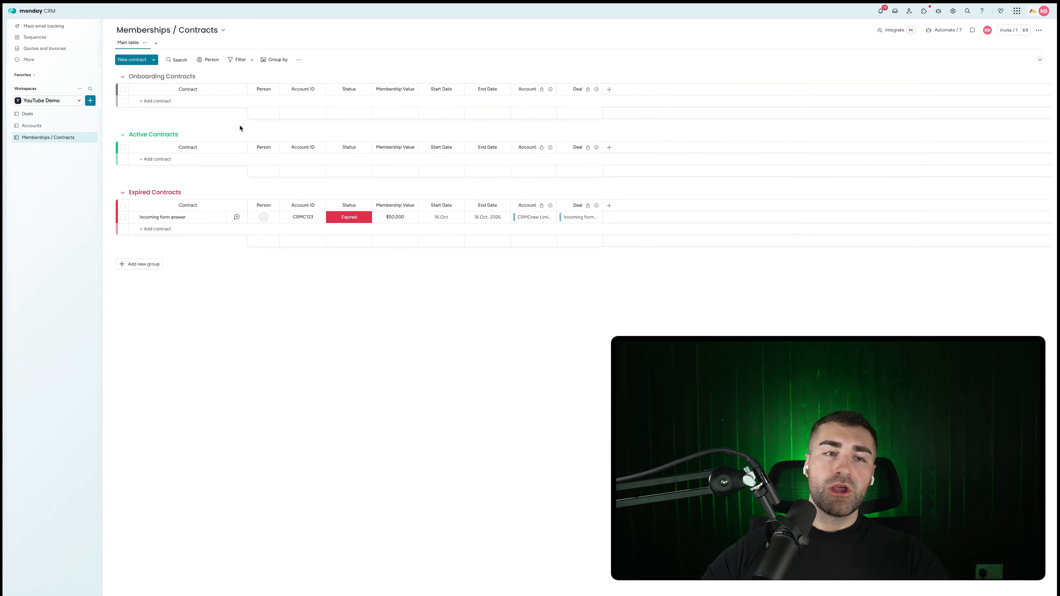
{"action": "left_click", "coordinate": [35, 114]}
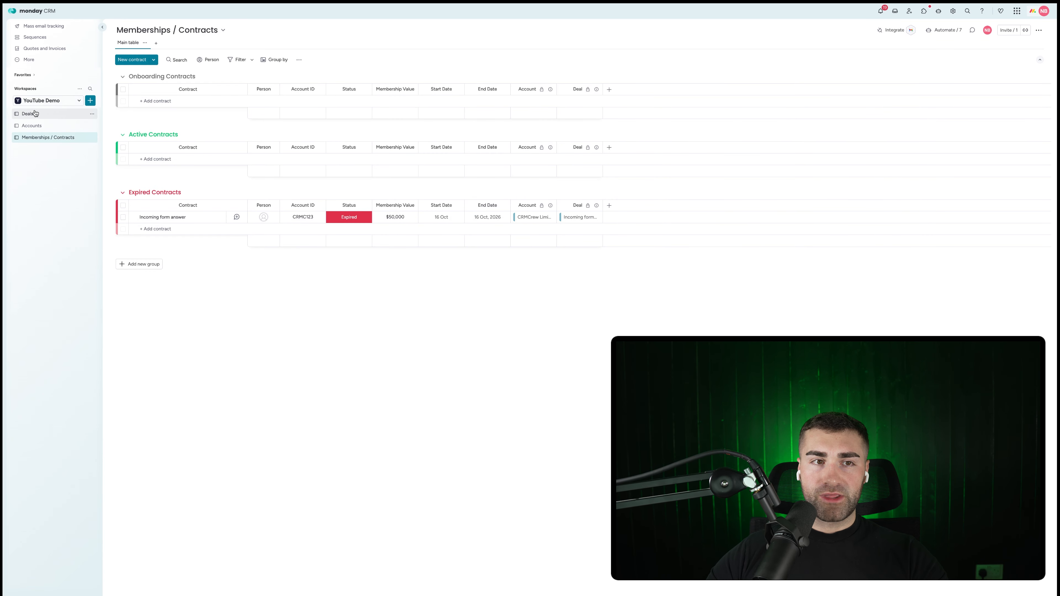